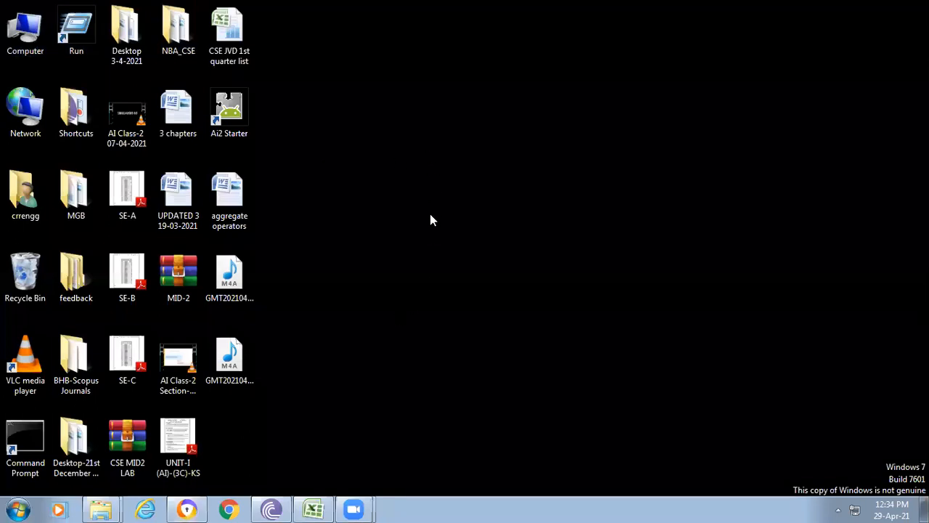
Create a new Microsoft Office Excel Worksheet on the desktop, name it MBA-PRACTICE-3, and open it.
right_click(431, 214)
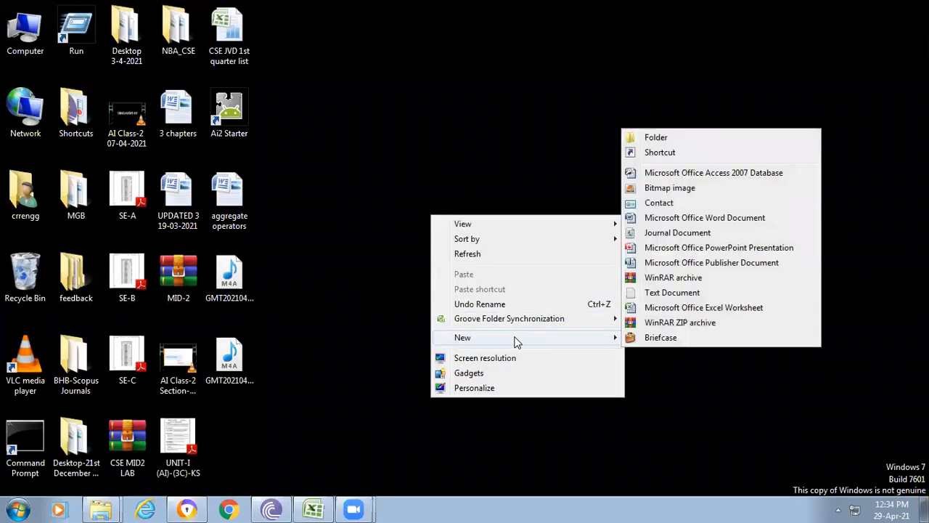
click(406, 97)
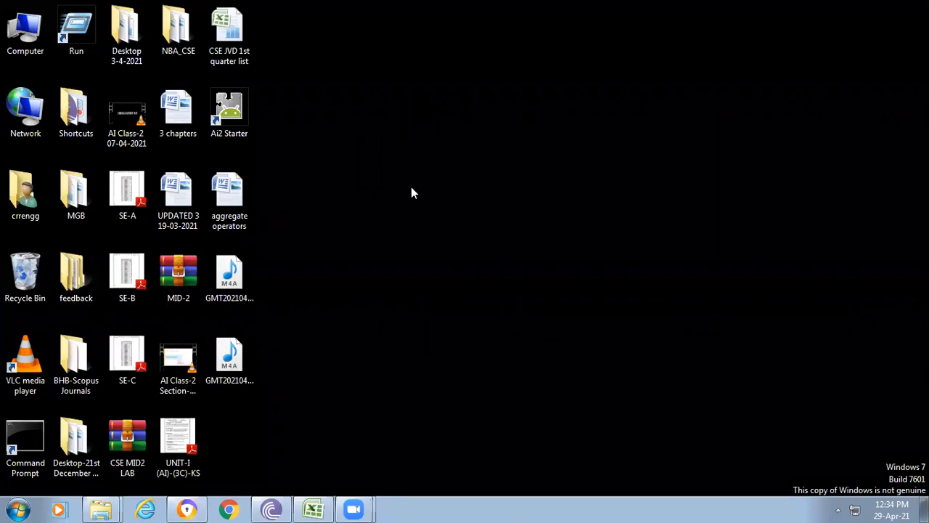
right_click(411, 186)
mouse_move(456, 313)
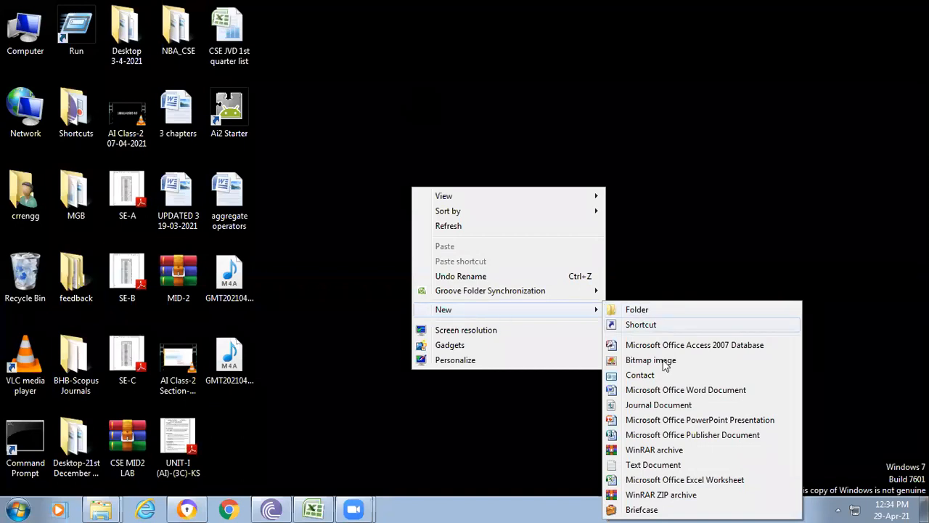
click(682, 481)
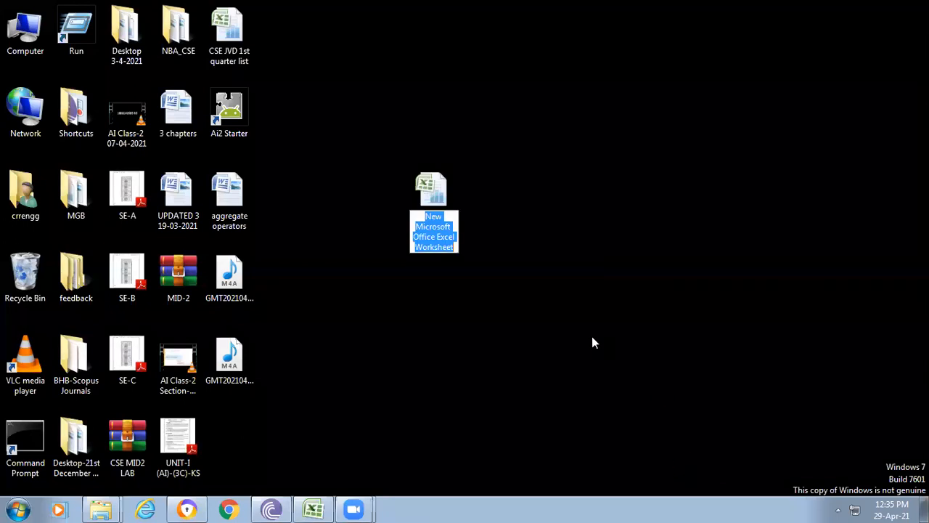
text(MBA)
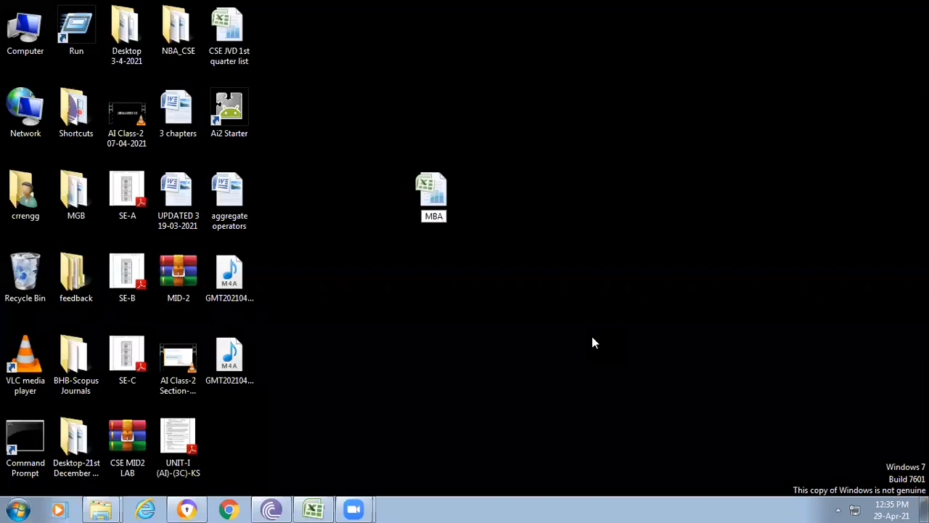
text(-PRAC)
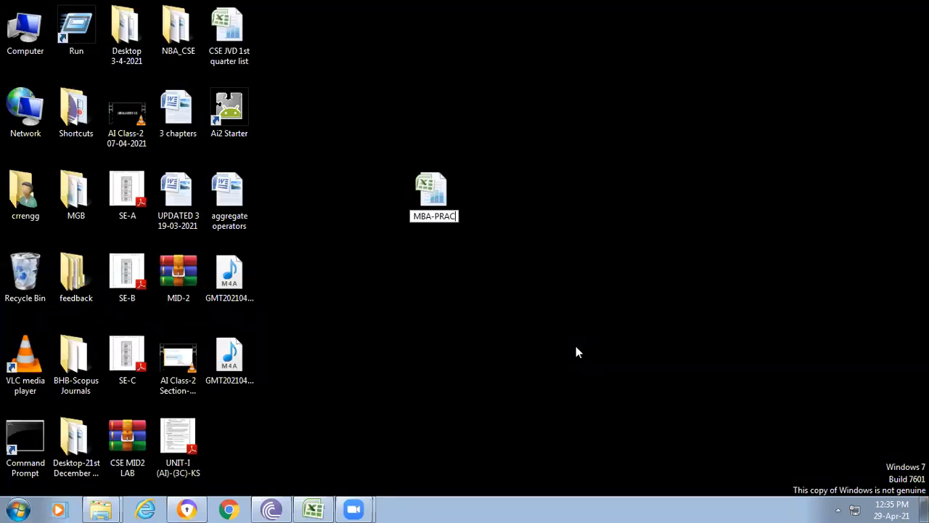
text(TICE)
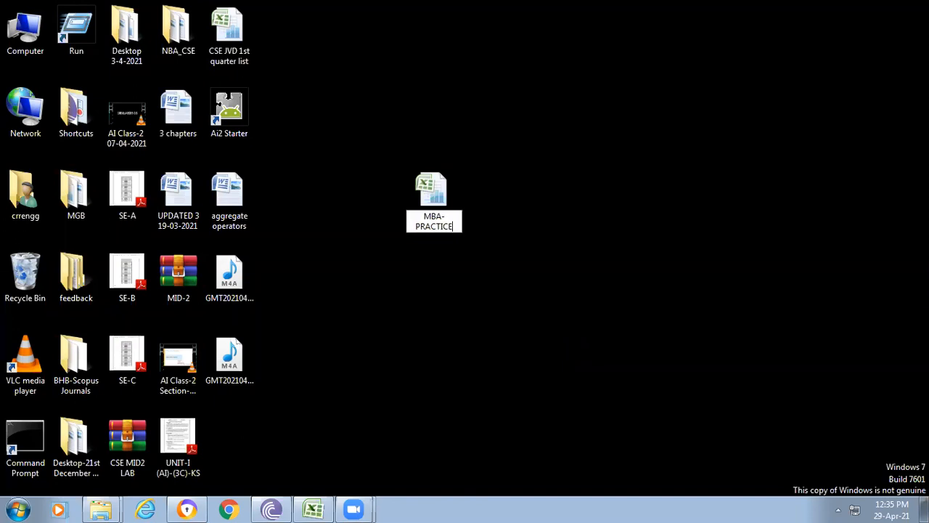
text(-3)
key(Return)
key(Return)
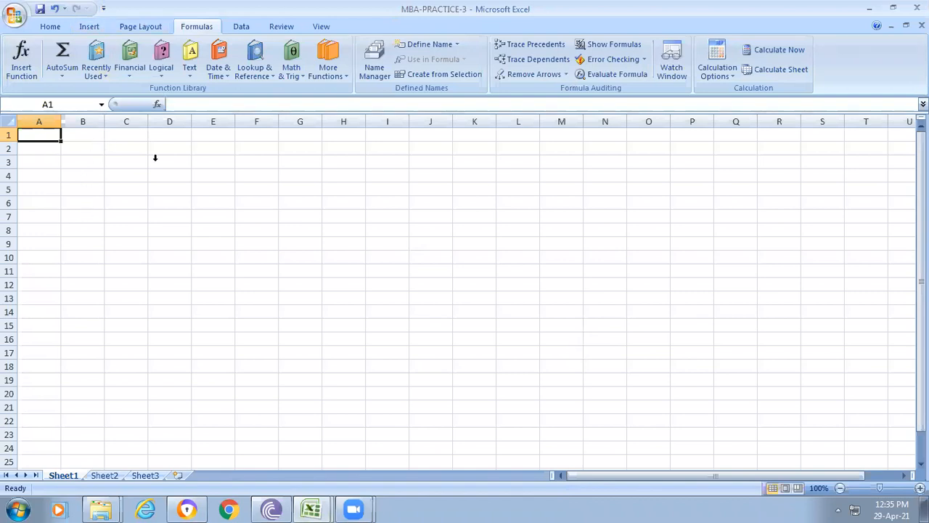
Minimize the workbook, then create and open a Microsoft Office Word Document named MBA-PRACTICE on the desktop.
click(868, 9)
right_click(470, 315)
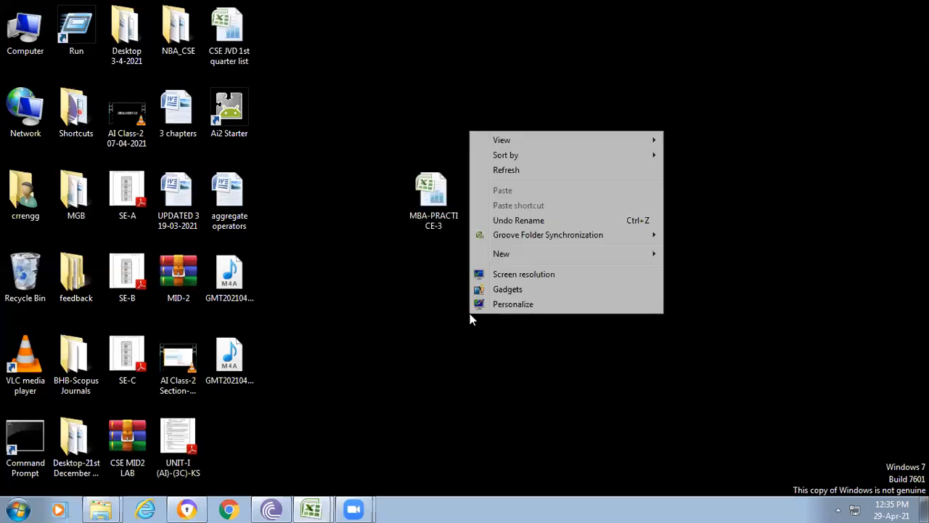
mouse_move(566, 253)
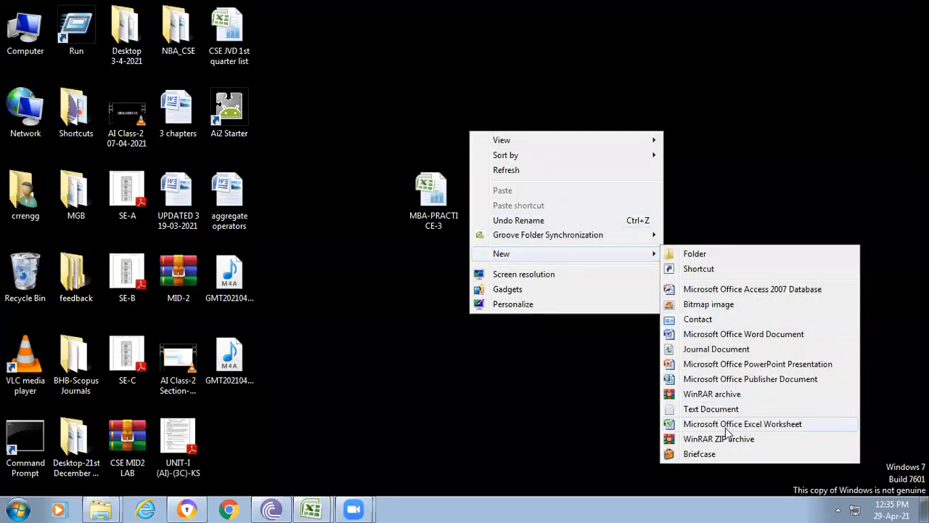
click(787, 340)
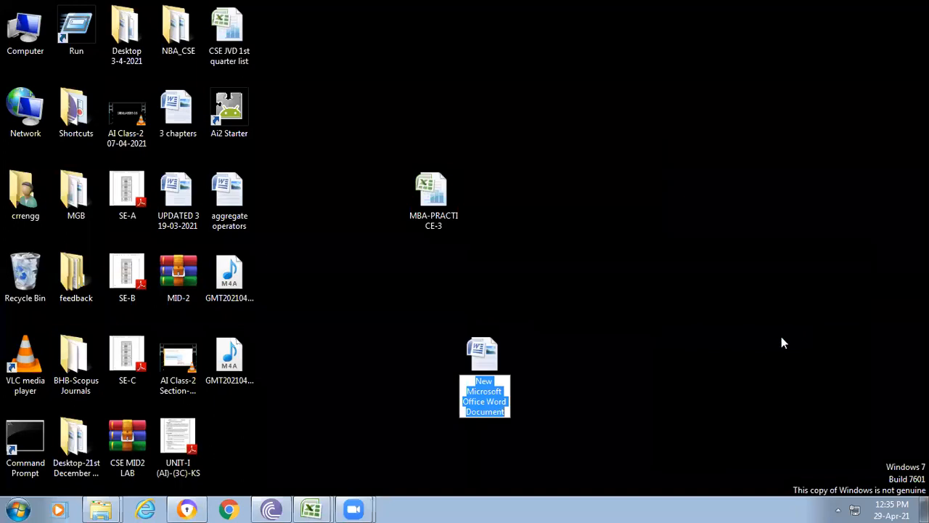
text(MBA-PRACTICE)
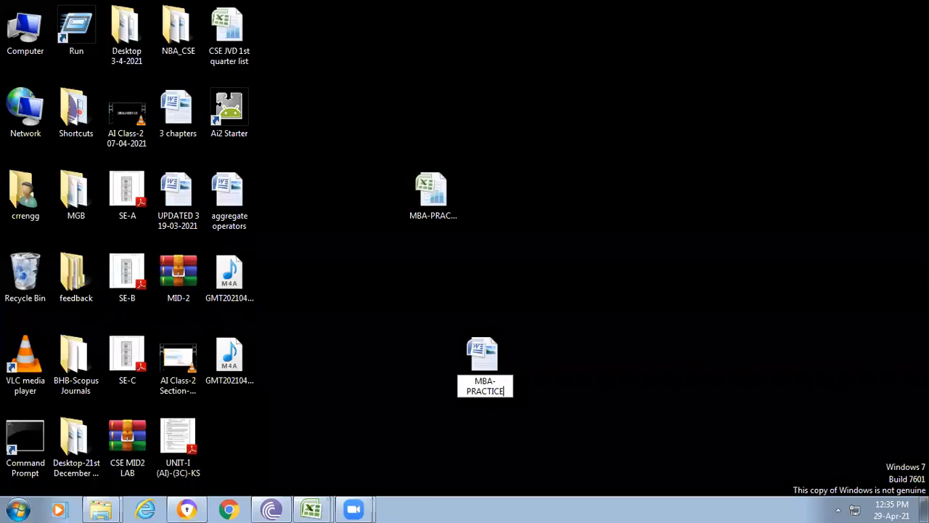
key(Return)
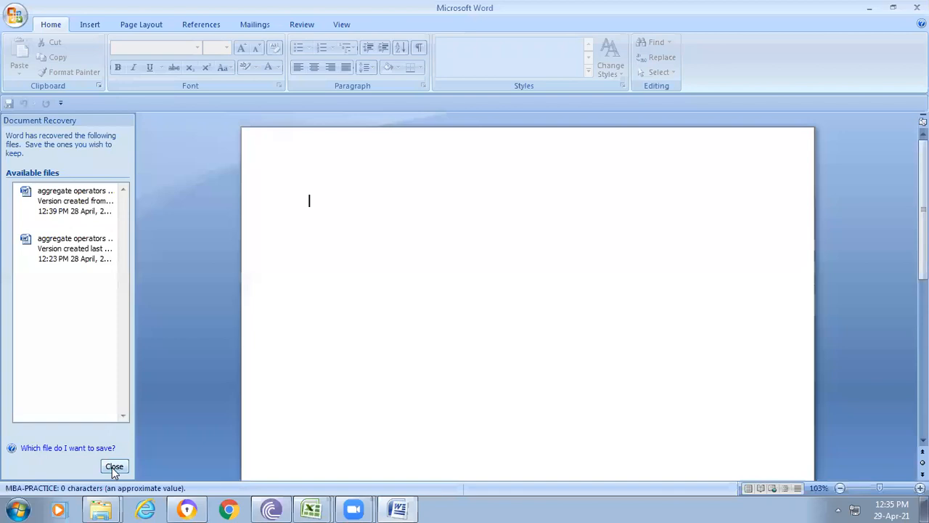
Close the Document Recovery pane, choosing to remove the recovered files.
click(113, 466)
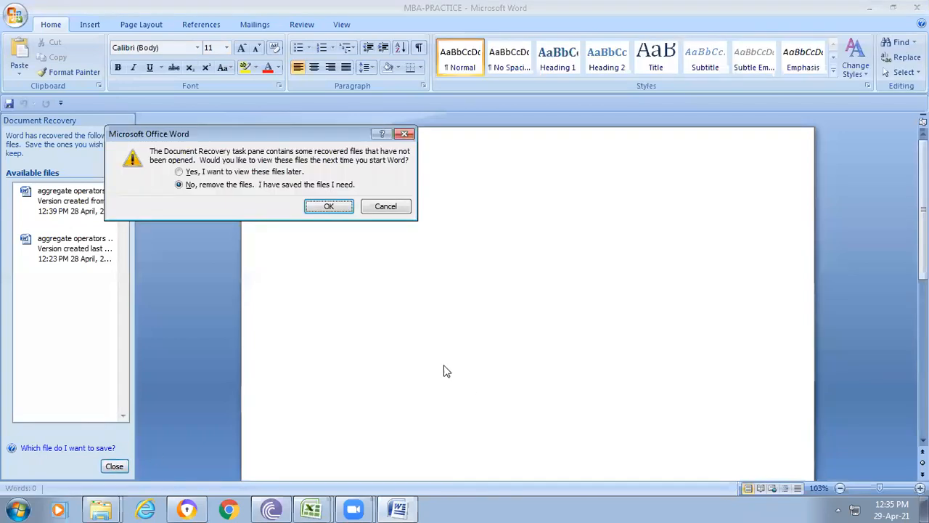
click(404, 135)
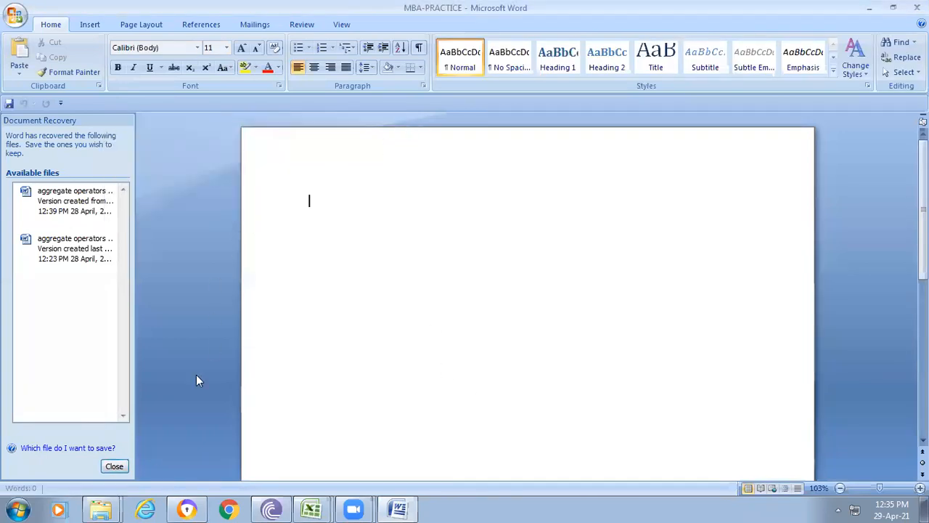
click(122, 465)
click(322, 207)
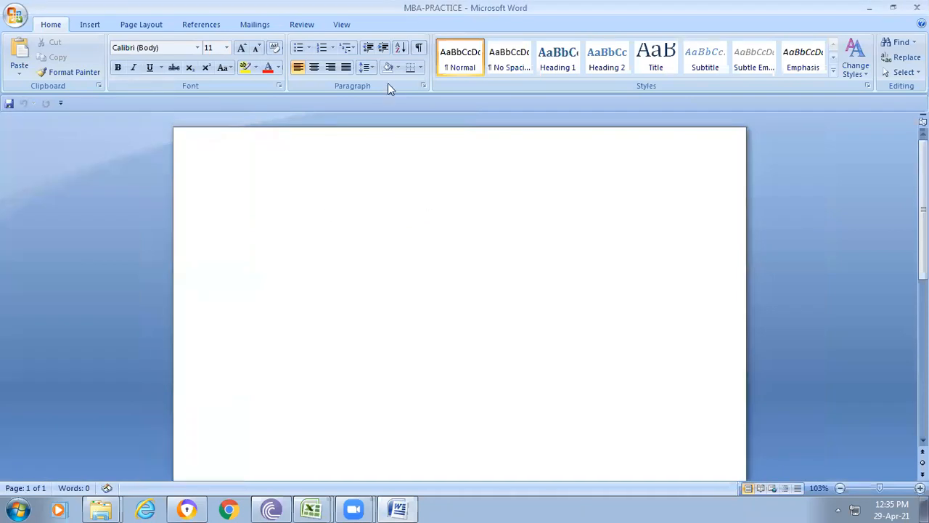
Write "NOW I WANT TO CALCULATE THE EMPLOYEE GROSS SALARY" at font size 36 and save the document.
click(226, 48)
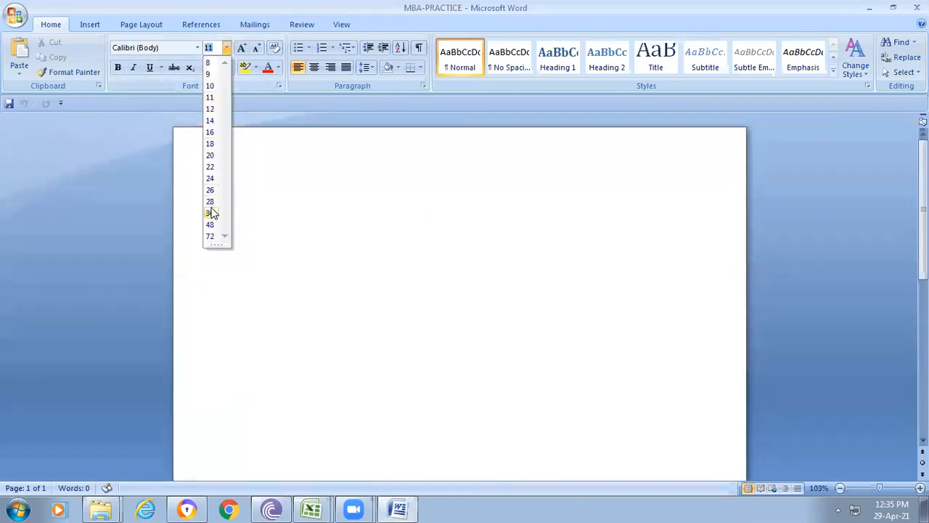
click(210, 213)
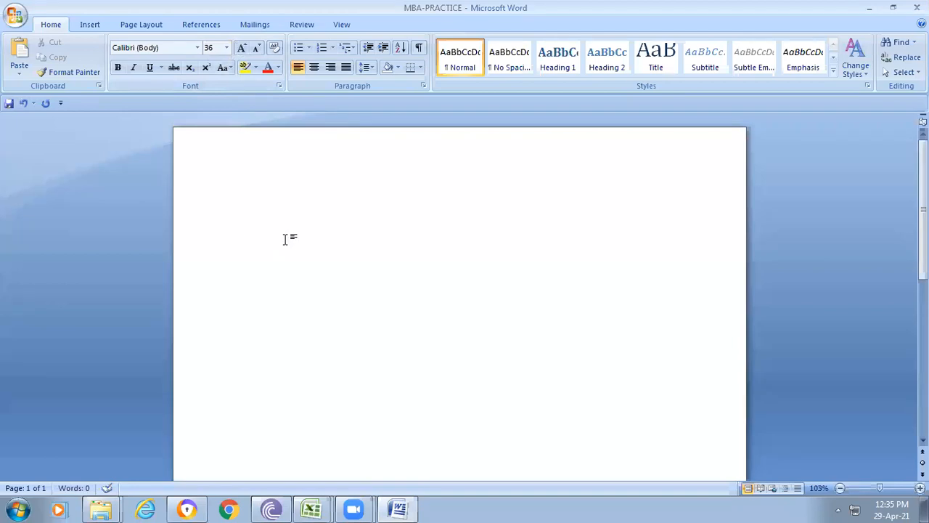
text(NOW I )
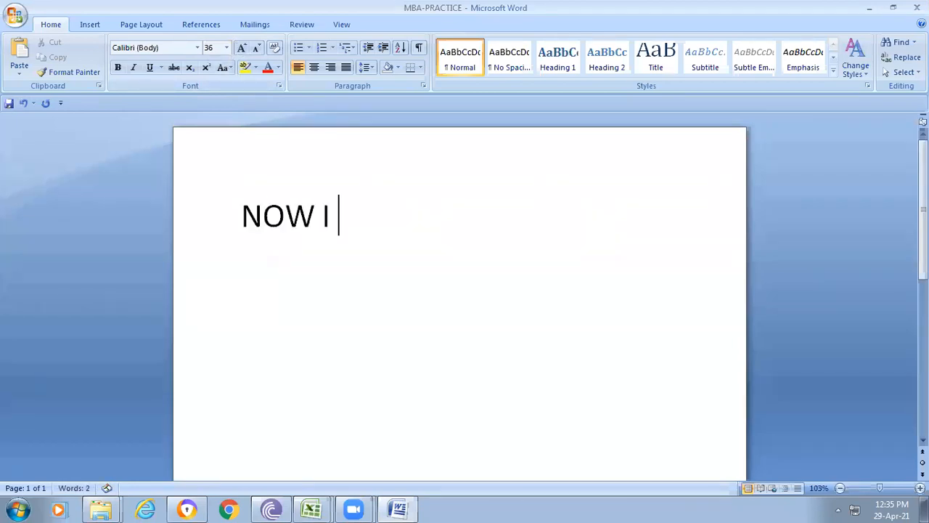
text(WANT TO)
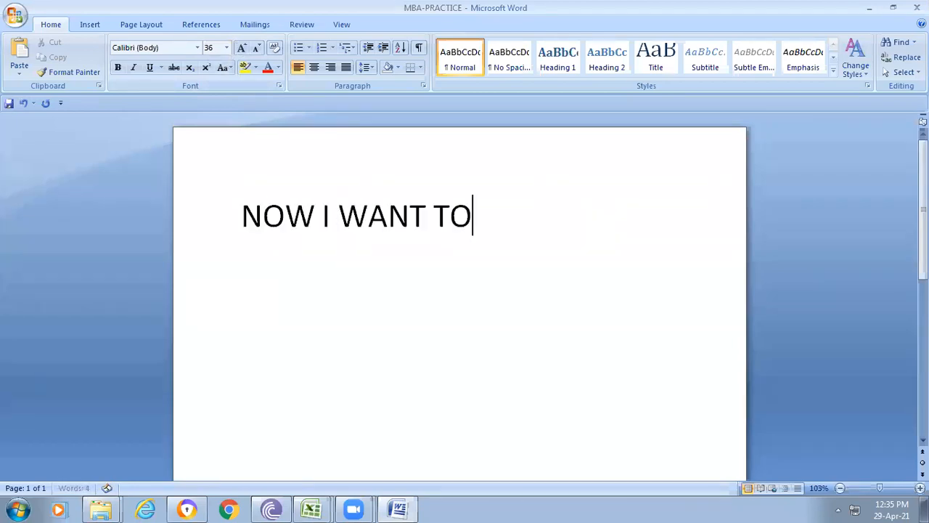
text( CALCULAT)
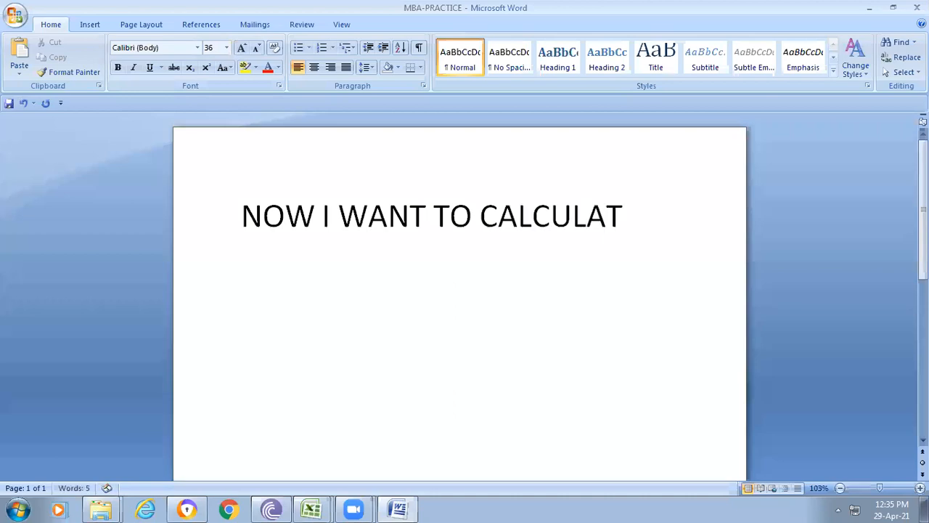
text(E THE EM)
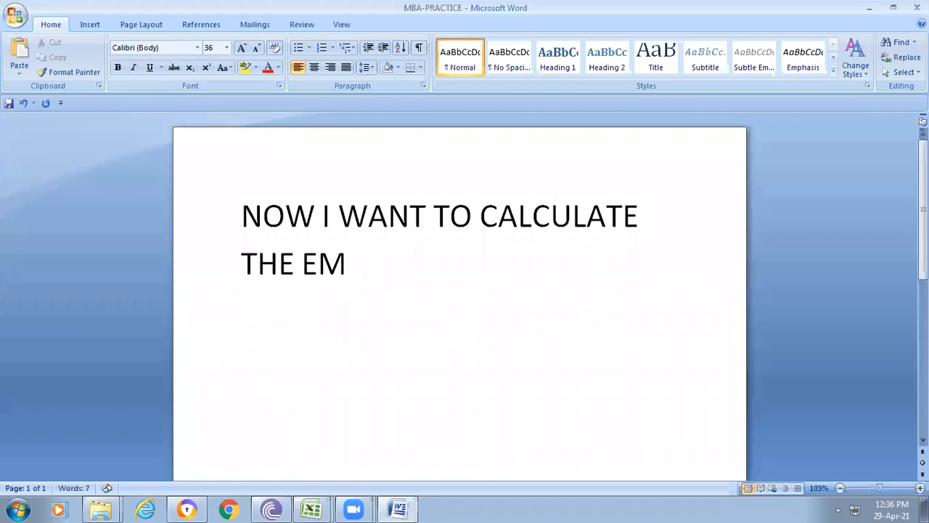
text(PLOYEE GR)
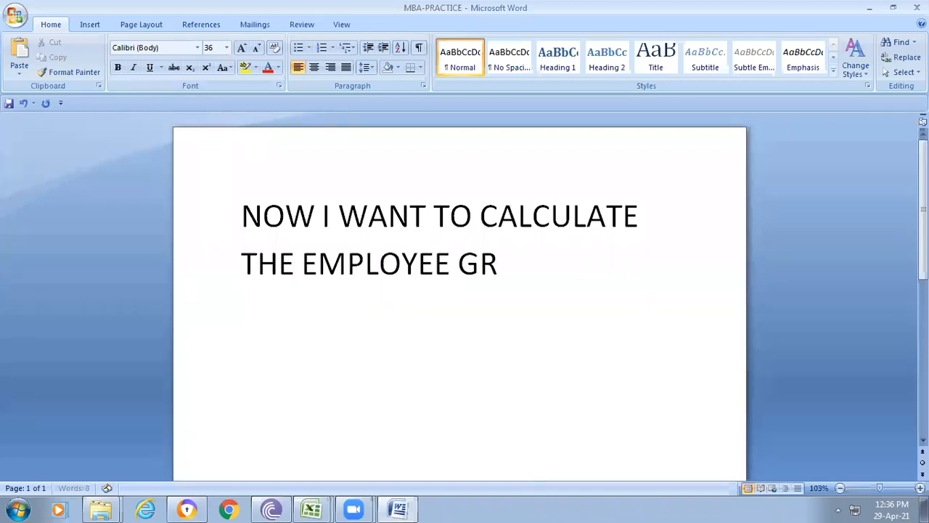
text(OSS SA)
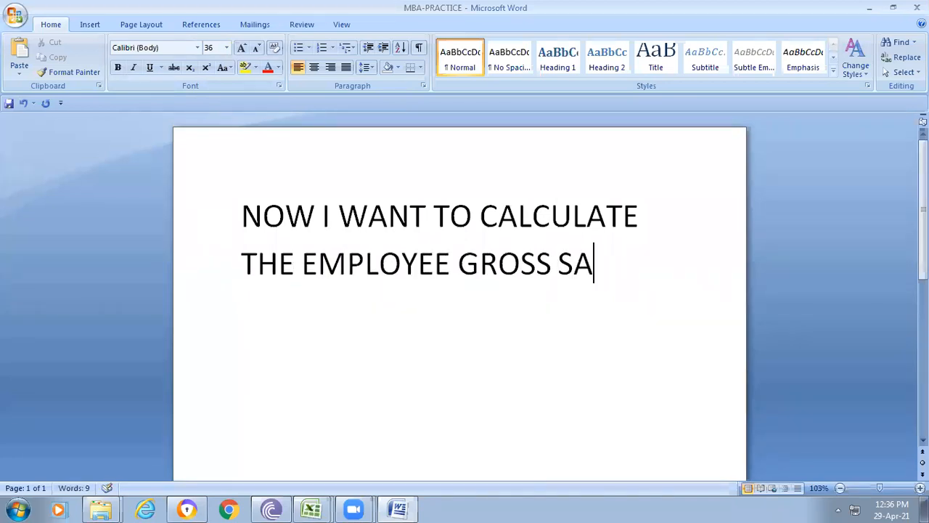
text(LARY)
key(Return)
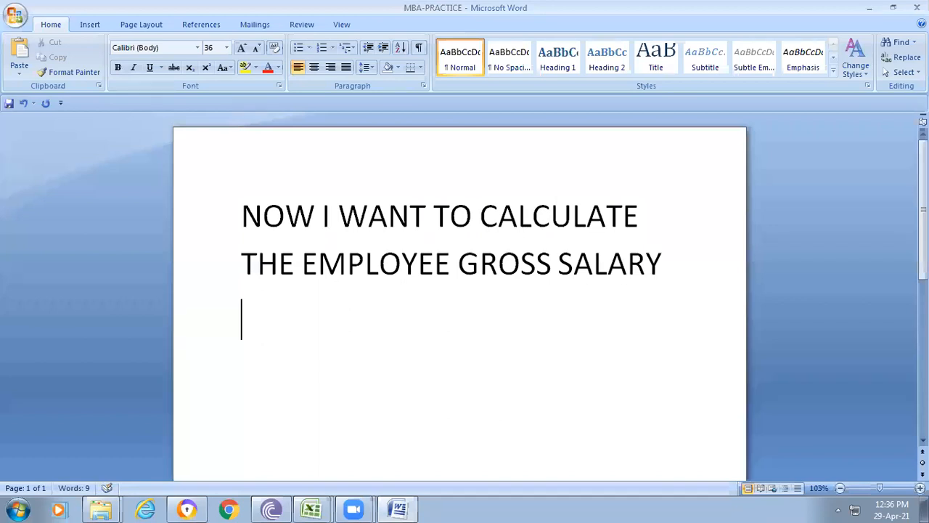
key(ctrl+s)
Add the first numbered line "1)READ BASIC SALARY" below the opening sentence.
text(RE)
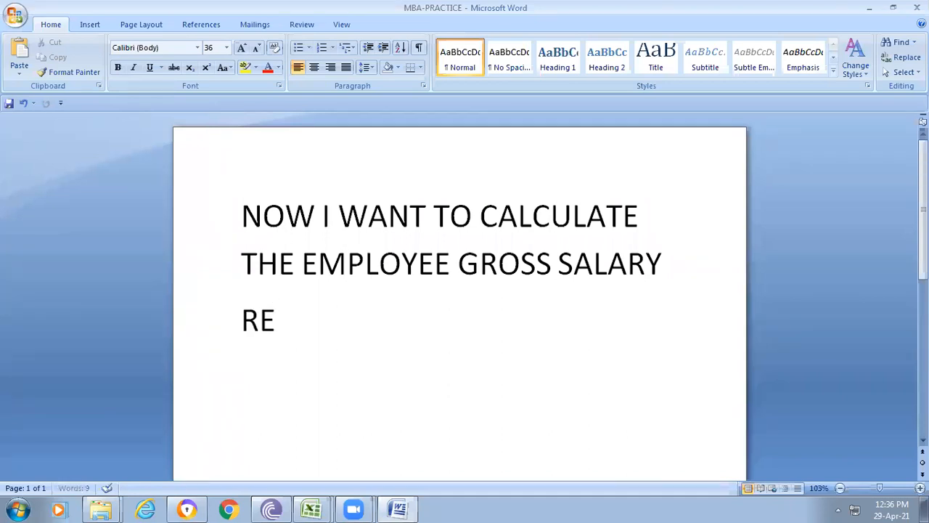
text(AD BASIC )
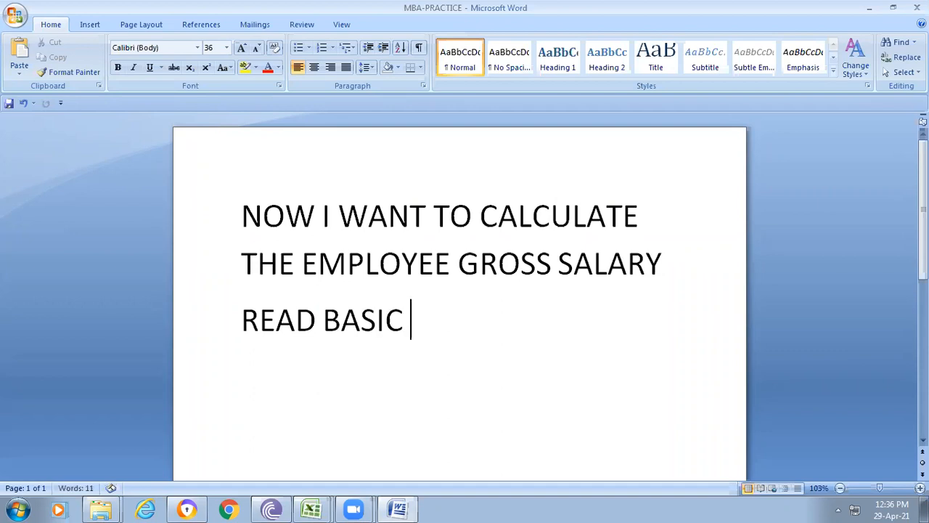
text(SALARY)
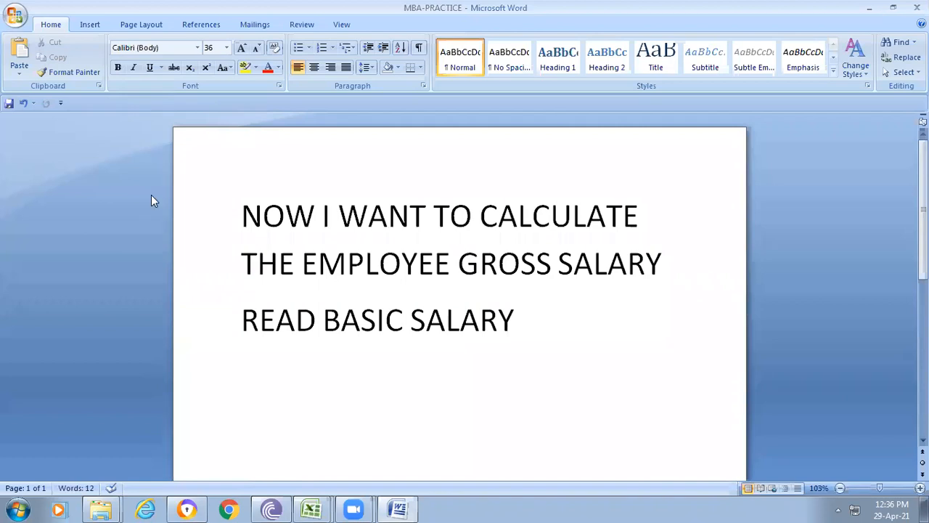
click(246, 326)
text(1))
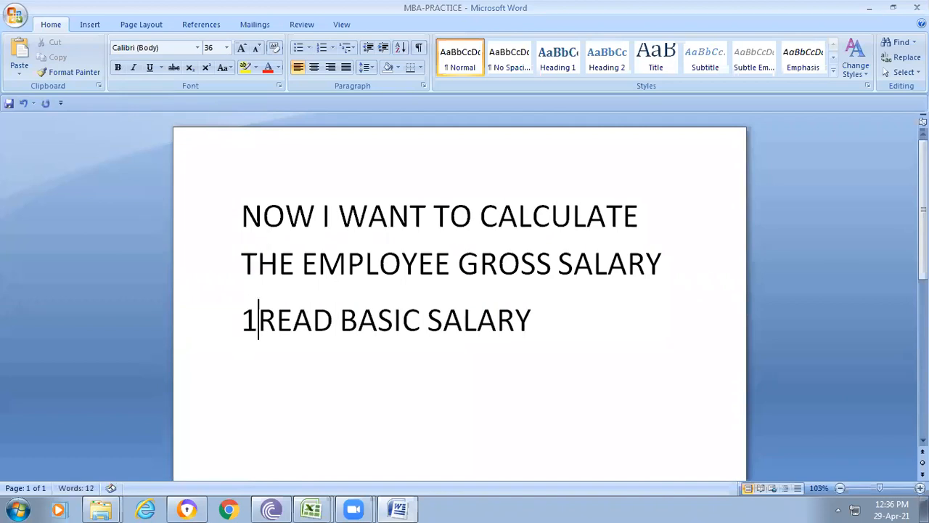
click(589, 314)
Add the second numbered line "2) CALCULATE DA" below the first one.
key(Return)
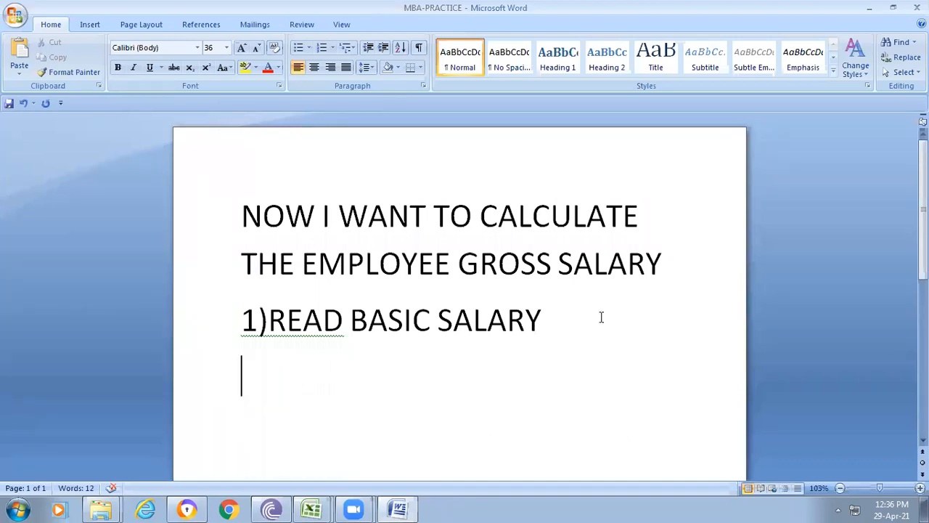
key(Return)
text(20)
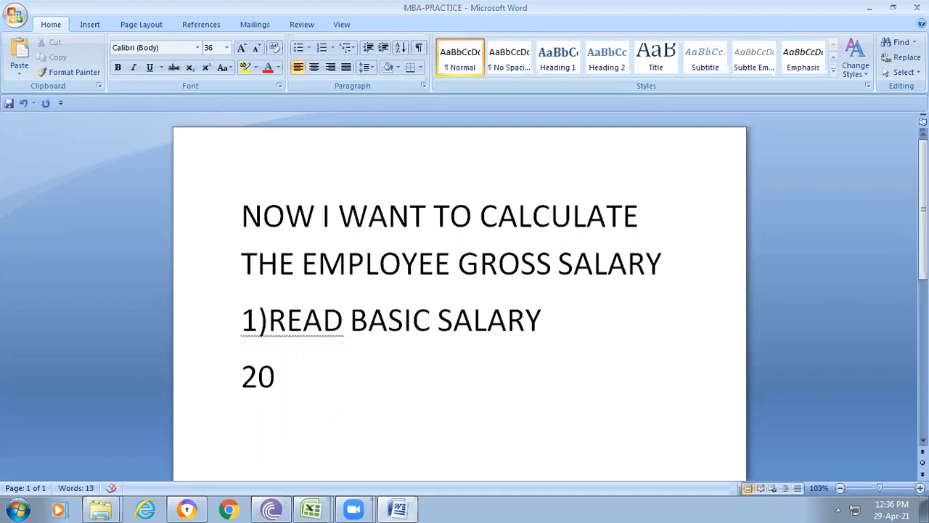
key(BackSpace)
text() CALCUL)
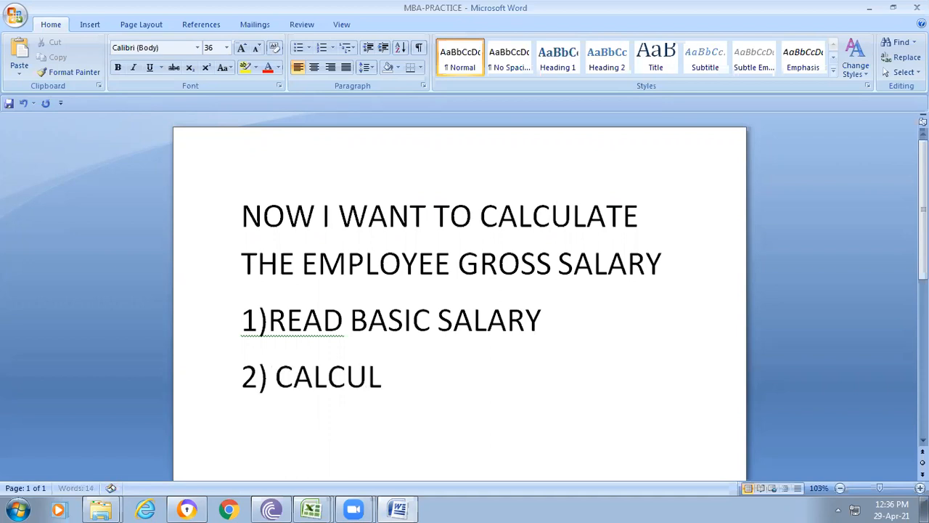
text(ATE DA)
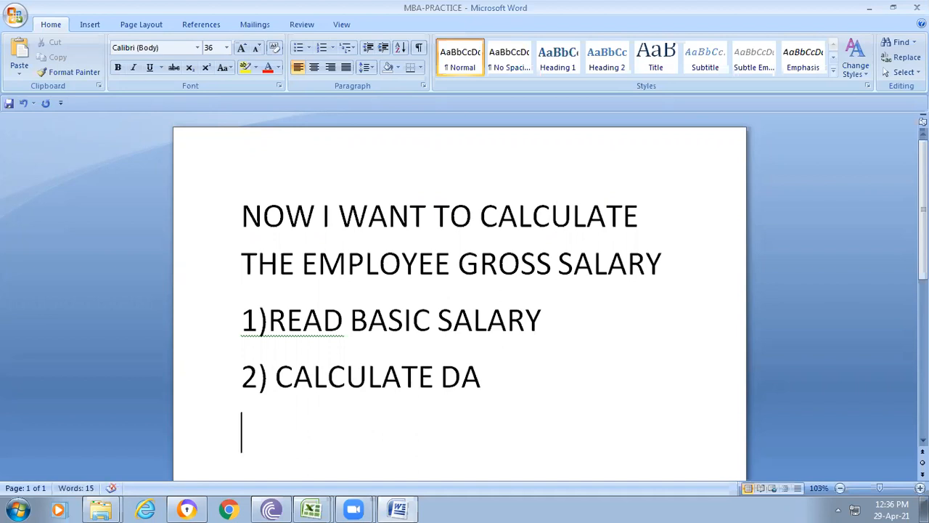
Add the third numbered line "3)CALCULATE THE HRA" below the second one.
key(Return)
text(3)CA)
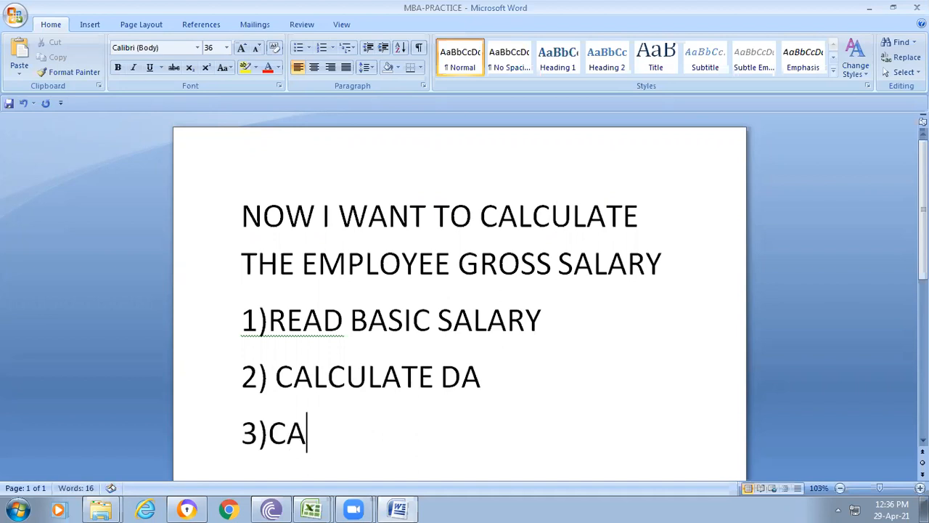
text(LULATE)
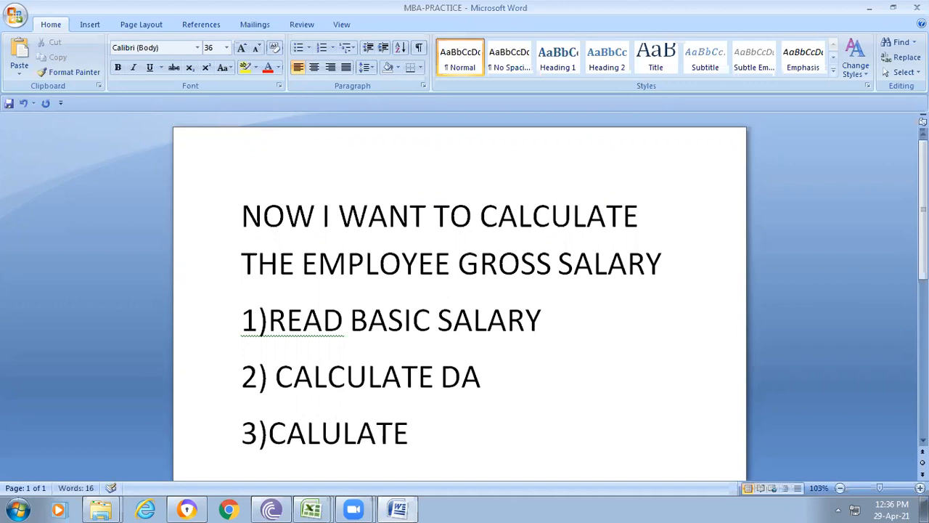
key(BackSpace)
key(BackSpace)
key(BackSpace)
key(BackSpace)
key(BackSpace)
key(BackSpace)
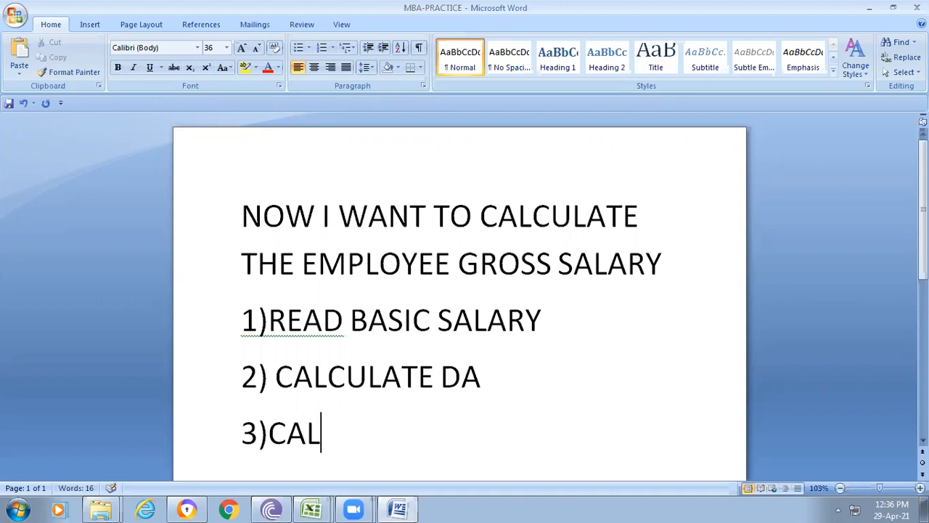
text(CULATE T)
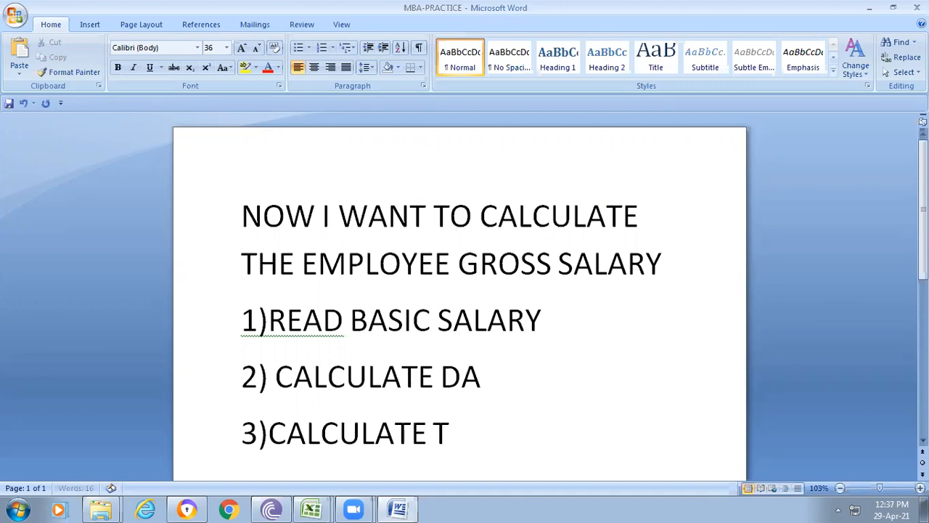
text(HE HRA)
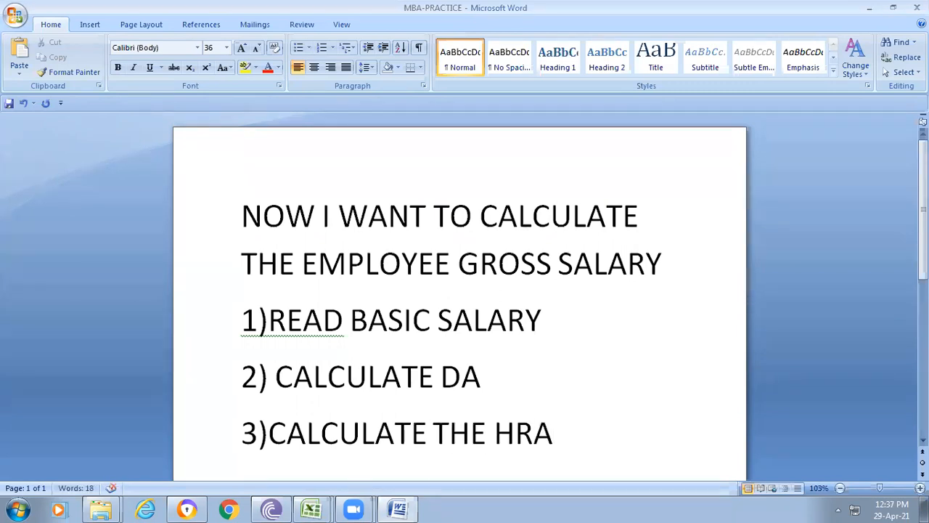
Add the fourth numbered line "4) CALCULATE THE GROSS SALARY" and save the document.
key(Return)
text(4)
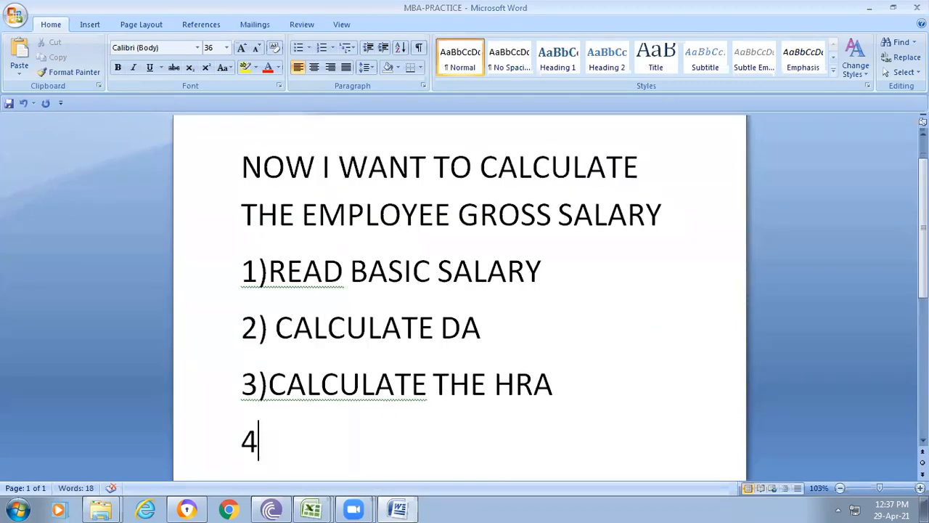
text() CALCULATE THE GROSS SALARY)
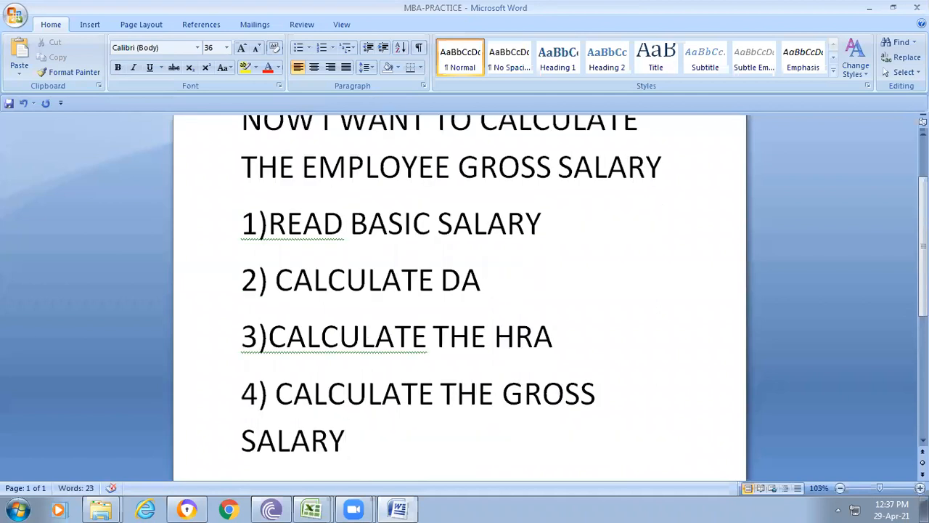
scroll(351, 266, up, 2)
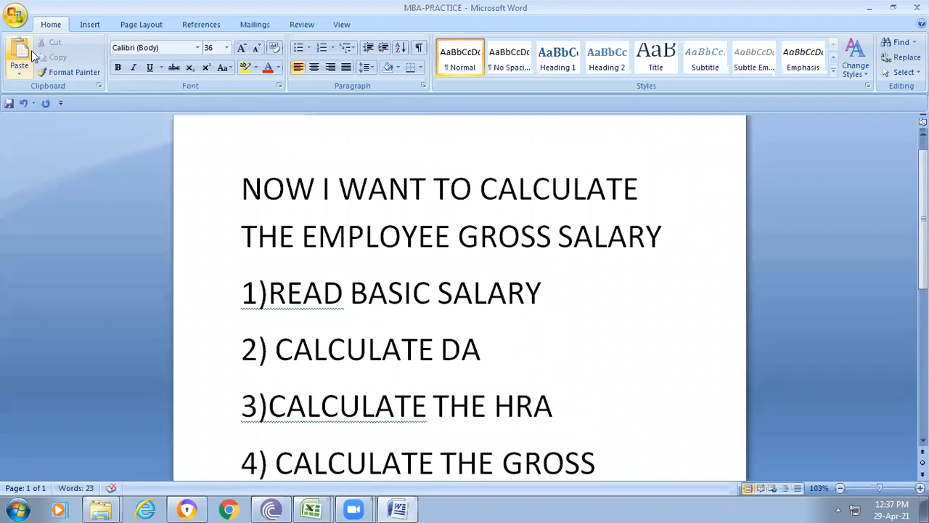
click(8, 103)
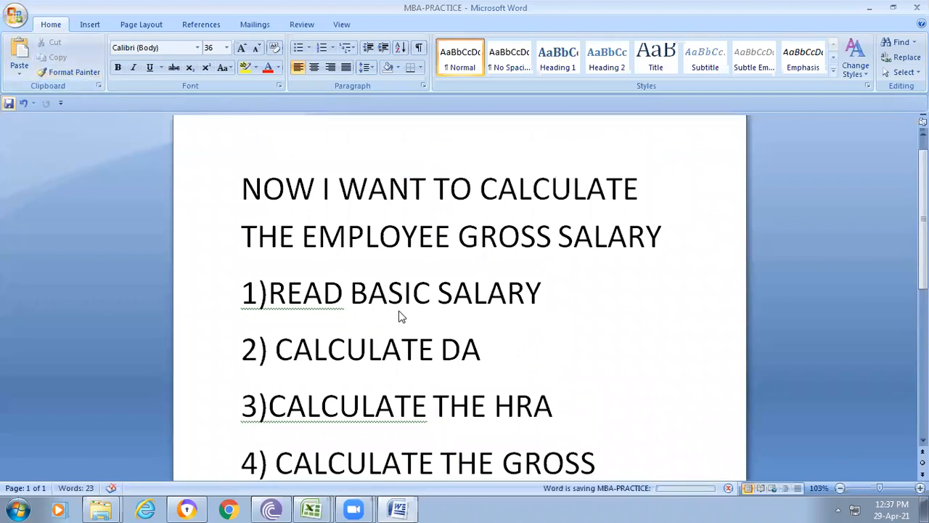
scroll(478, 334, down, 2)
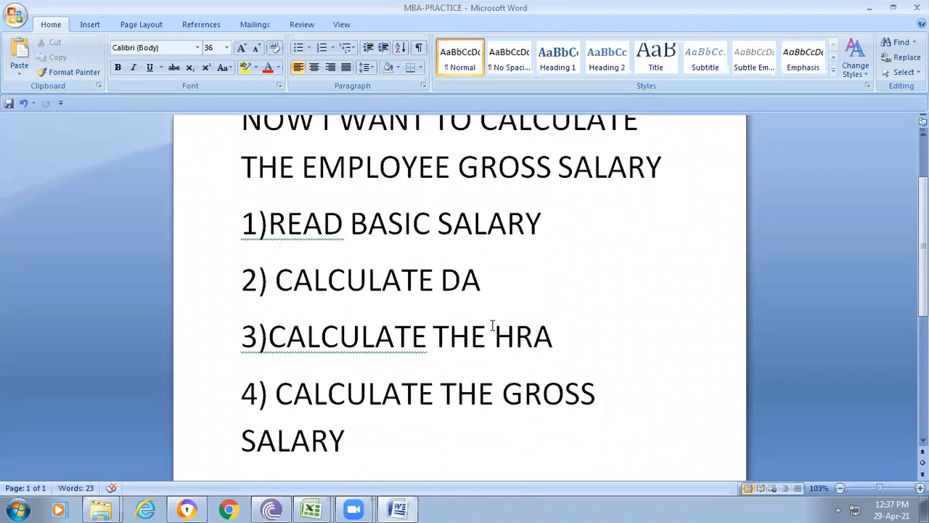
scroll(492, 336, down, 2)
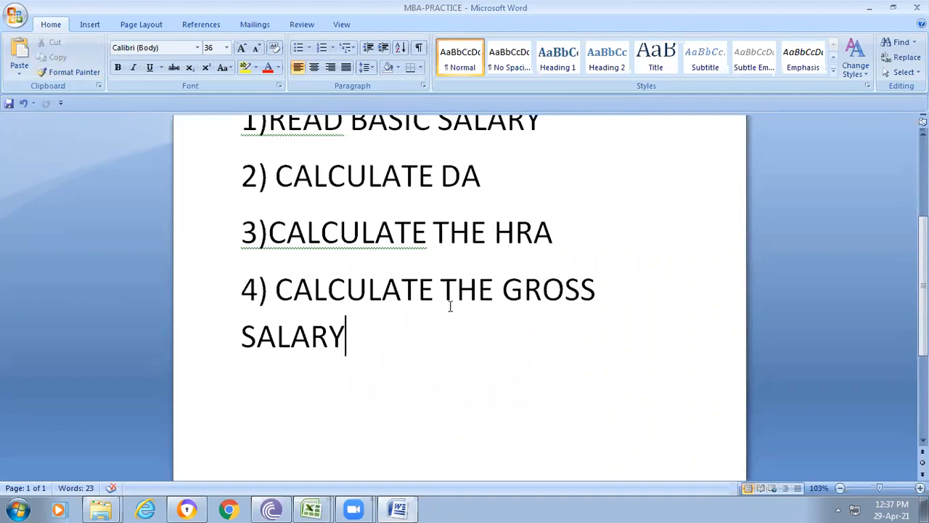
click(270, 230)
click(394, 340)
scroll(394, 341, down, 1)
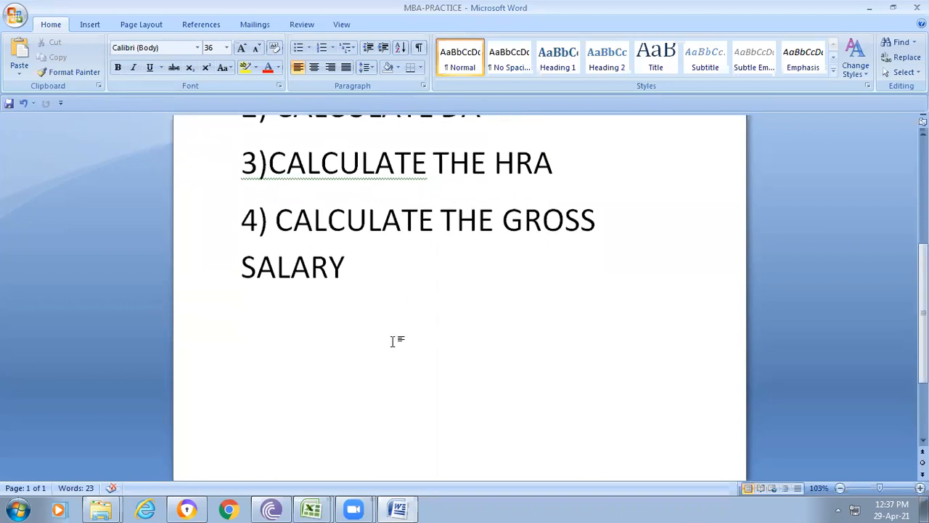
Change the font color of the opening sentence and all four numbered lines to red.
scroll(400, 275, up, 3)
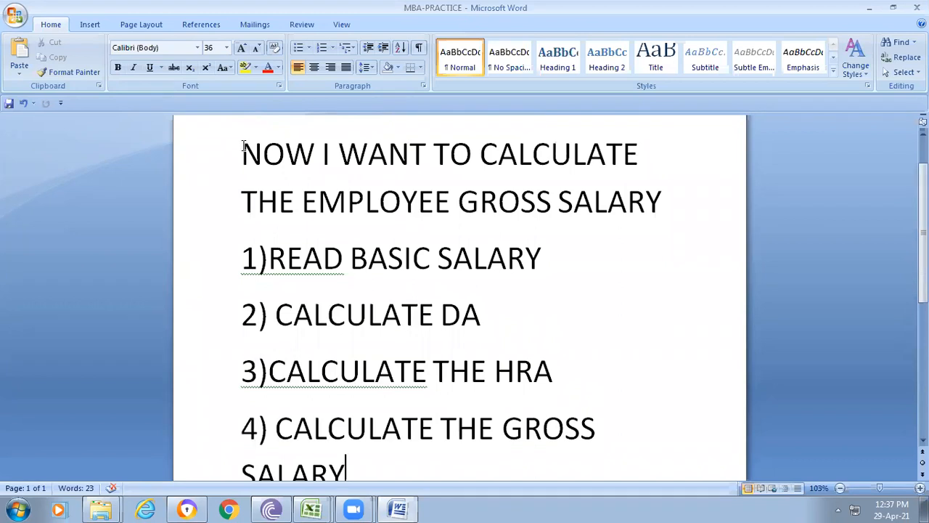
drag(243, 145, 442, 428)
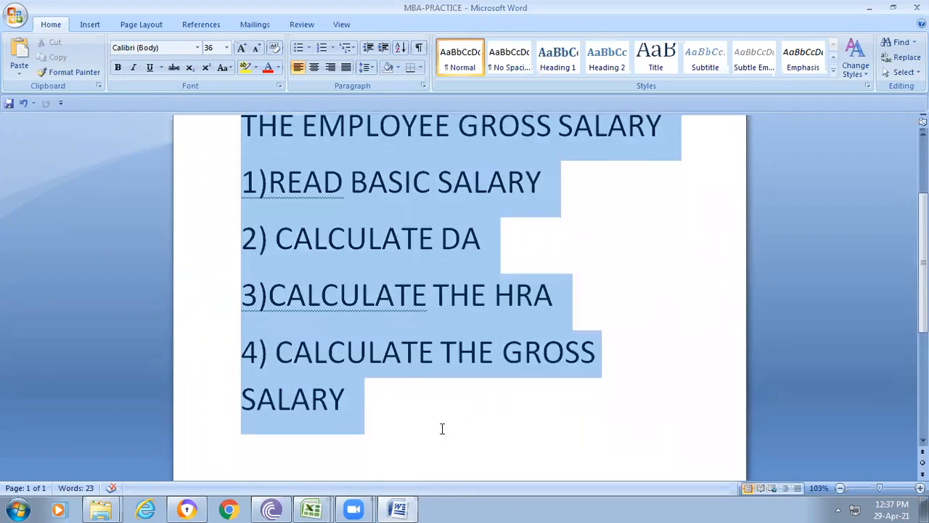
click(268, 67)
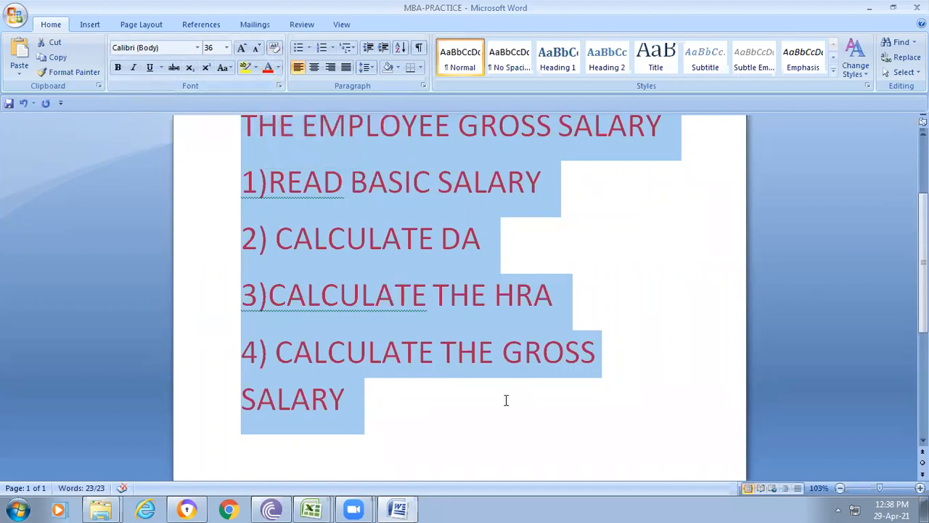
click(486, 411)
scroll(564, 377, up, 4)
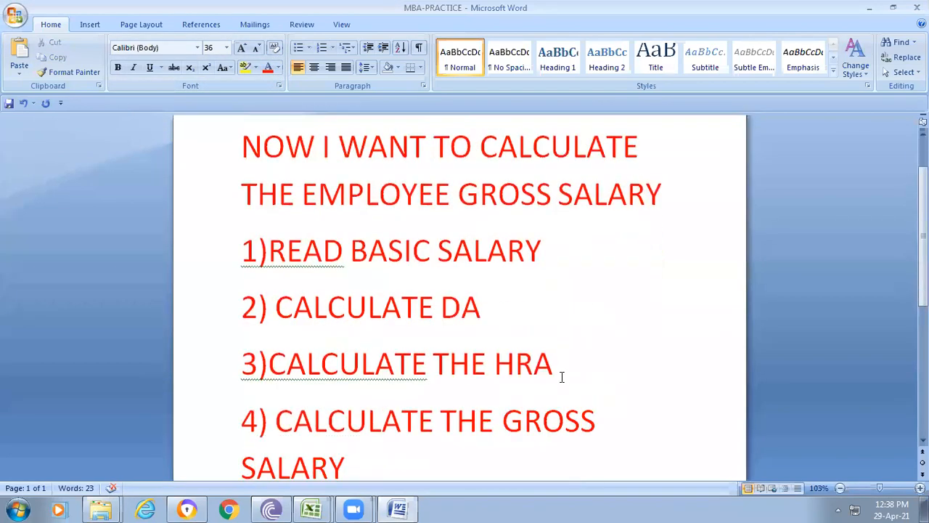
Highlight the opening sentence and all four numbered lines in light grey and save the document.
drag(246, 199, 564, 390)
scroll(508, 327, up, 3)
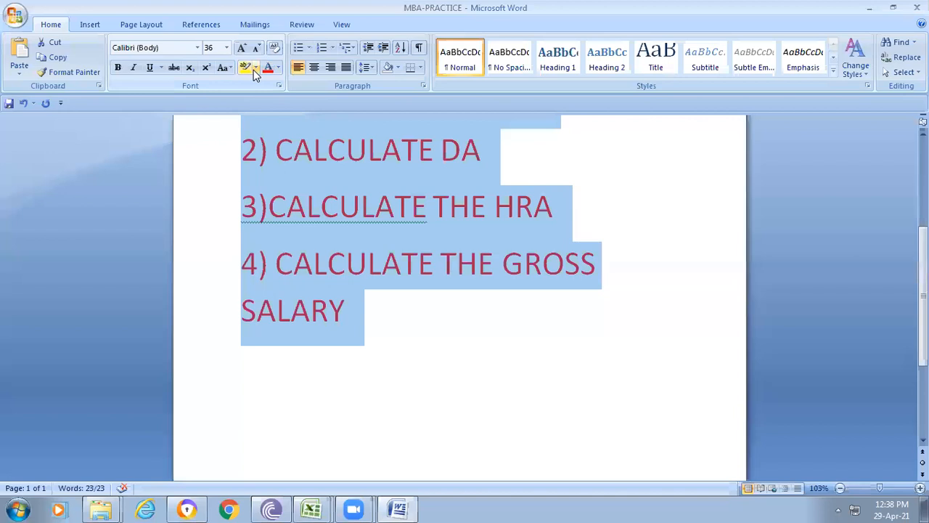
click(253, 69)
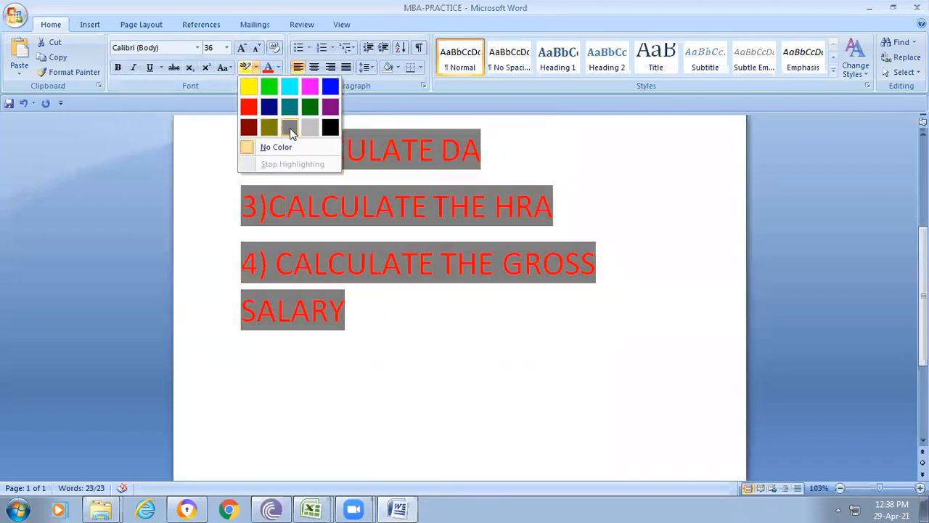
click(309, 127)
scroll(517, 424, up, 2)
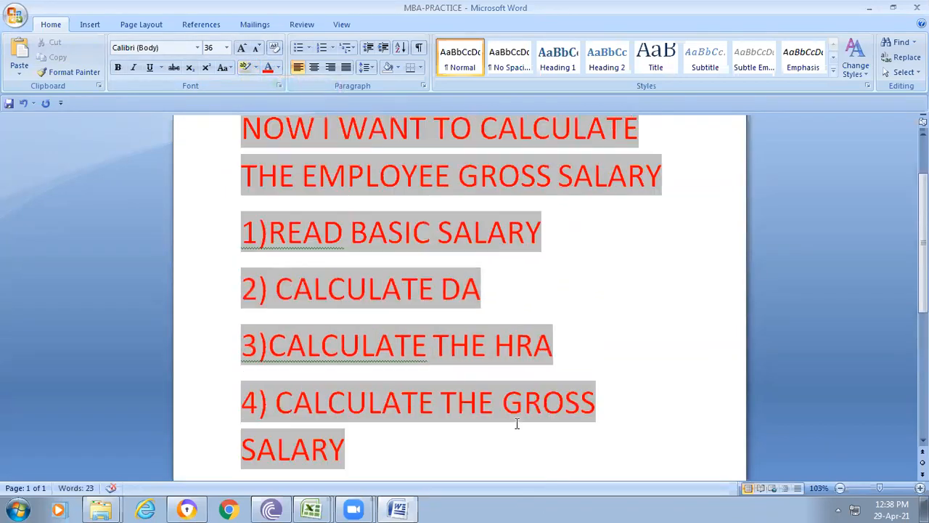
scroll(516, 424, up, 2)
scroll(576, 382, down, 3)
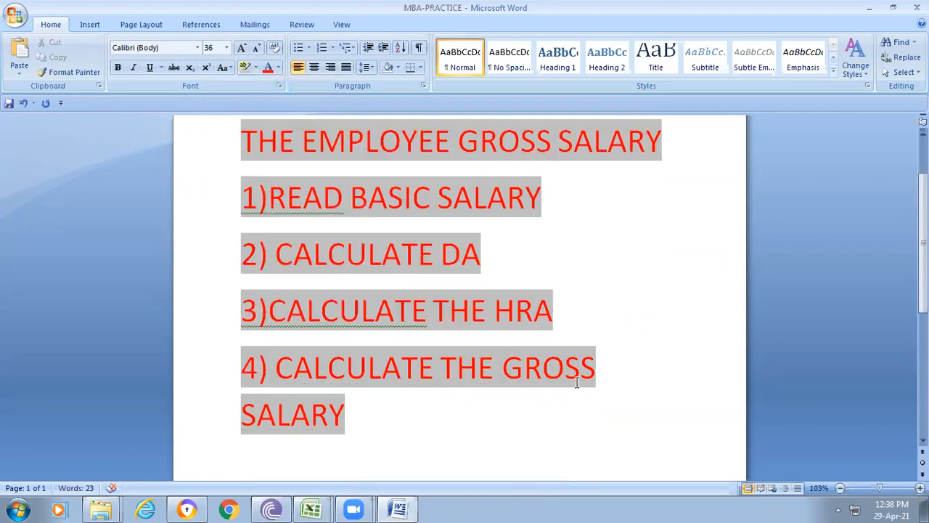
scroll(573, 382, down, 1)
scroll(564, 382, up, 3)
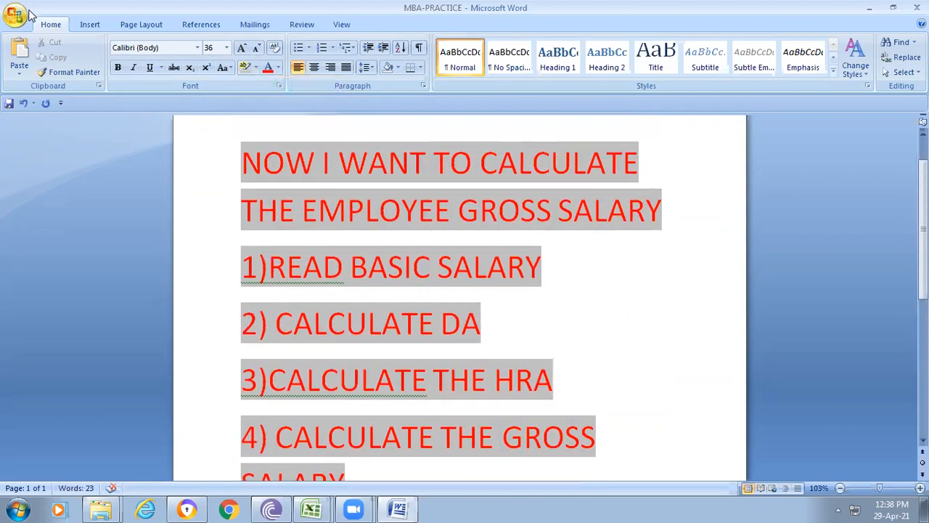
click(8, 103)
scroll(576, 307, down, 3)
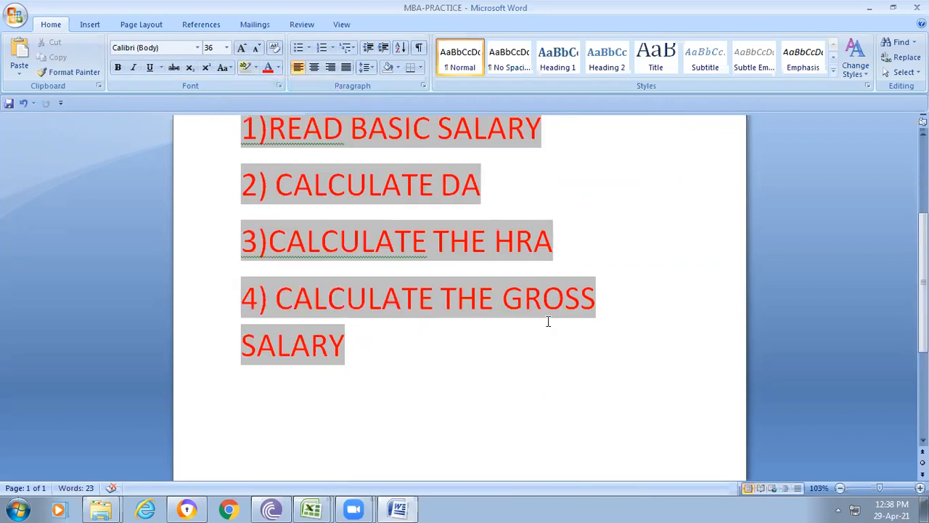
scroll(428, 359, up, 2)
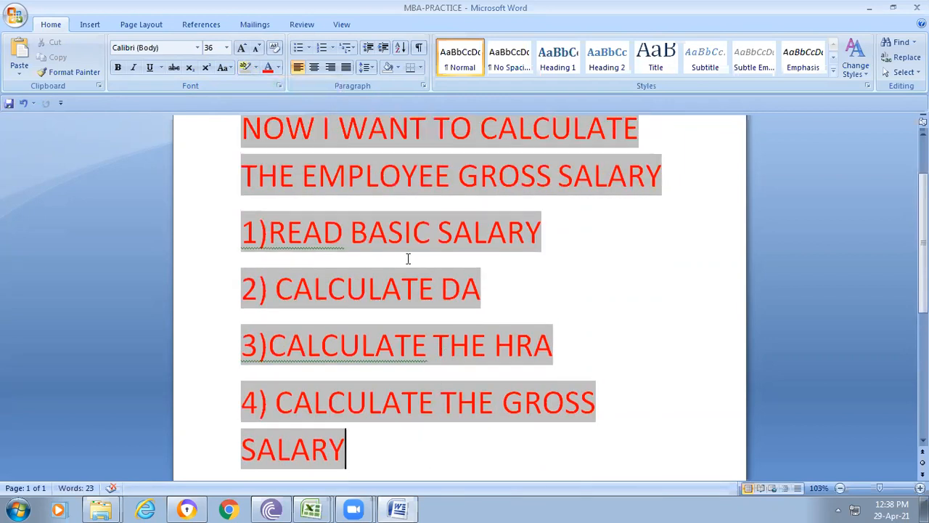
click(564, 240)
scroll(491, 286, down, 1)
click(500, 251)
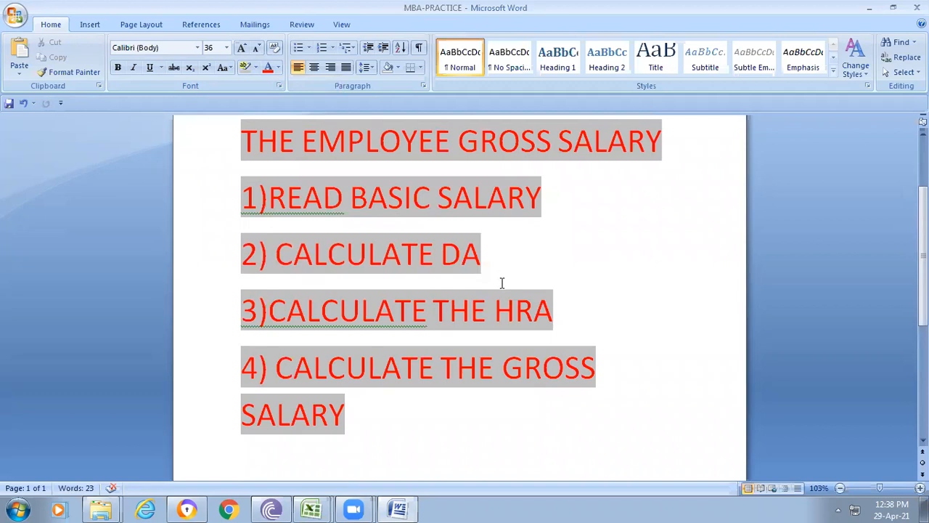
scroll(521, 279, down, 1)
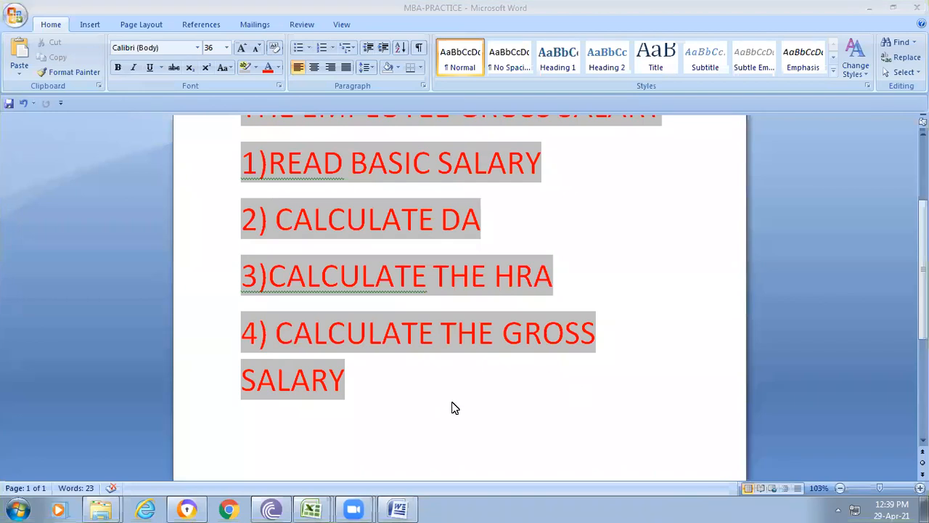
click(524, 212)
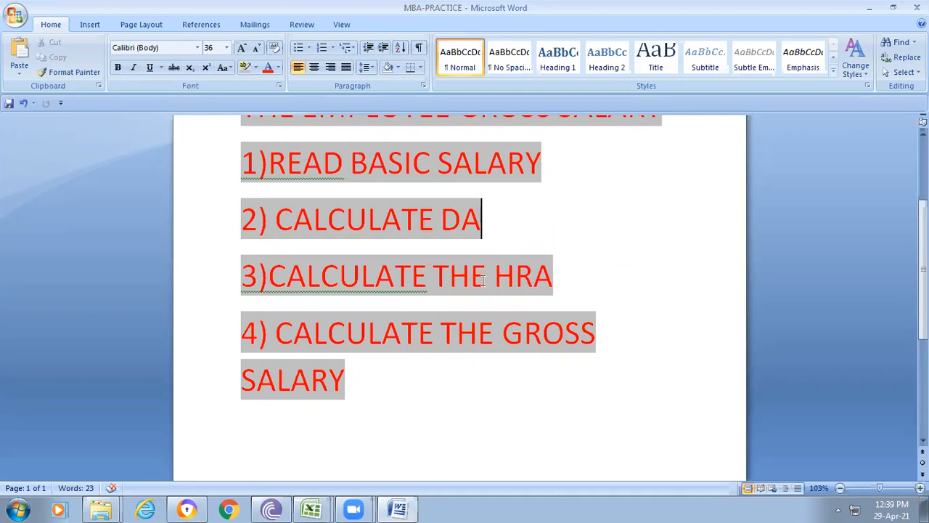
Add the formula line "GROSS SALARY=BASIC+DA+HRA" below the fourth numbered line.
scroll(404, 417, down, 1)
click(406, 314)
key(Return)
text(GR)
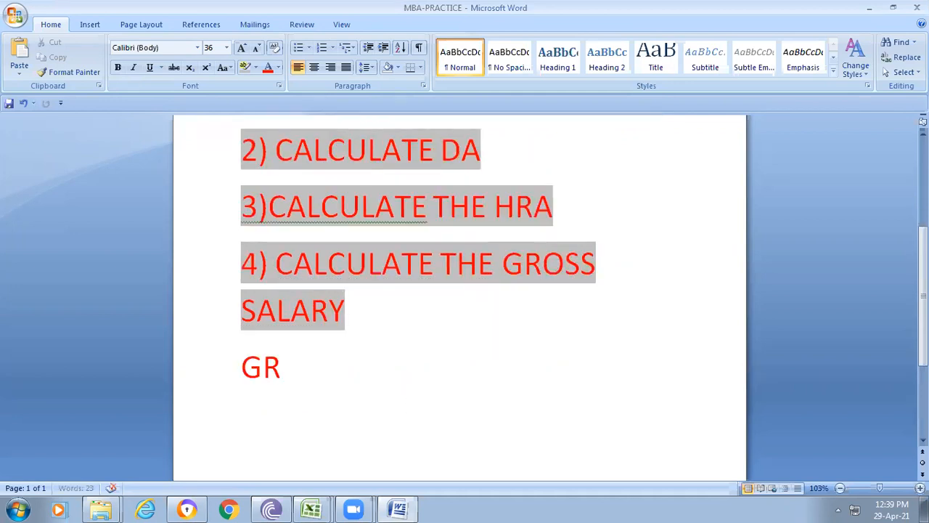
text(OSS SALARY)
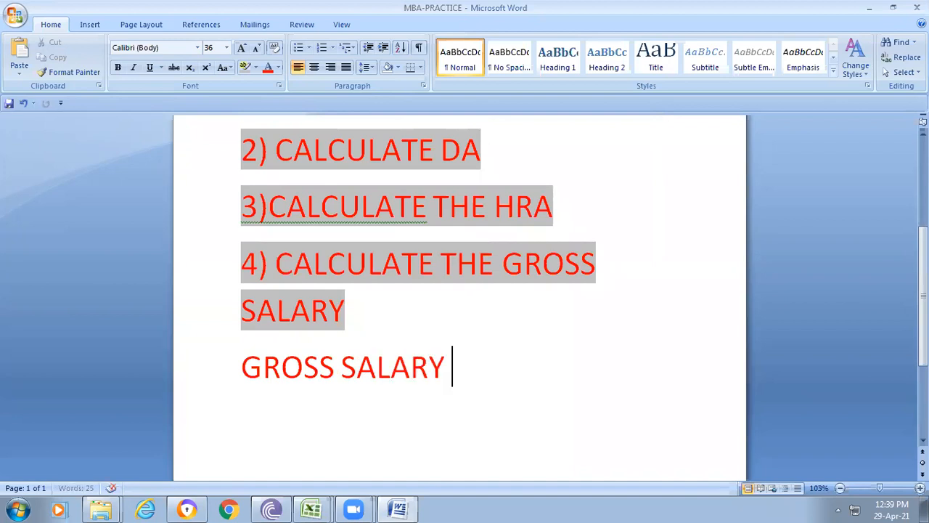
key(BackSpace)
text(=BASI)
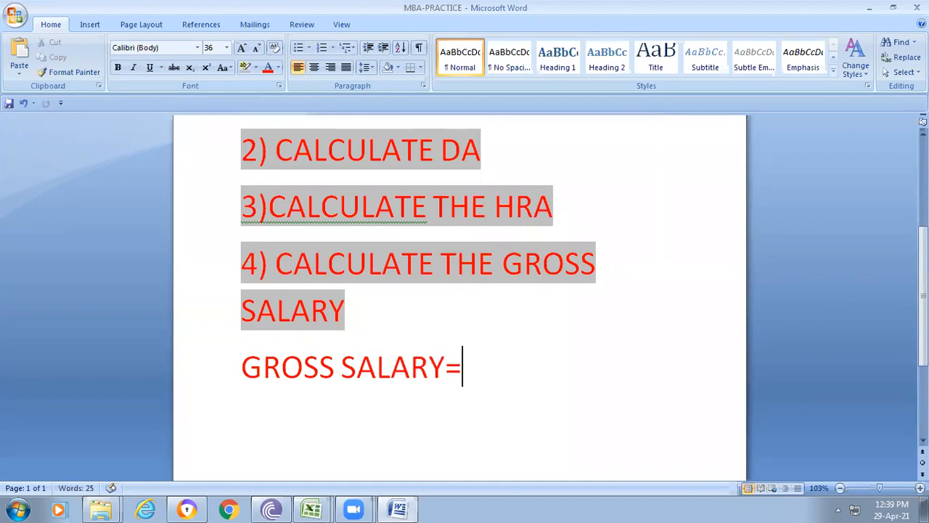
text(C+)
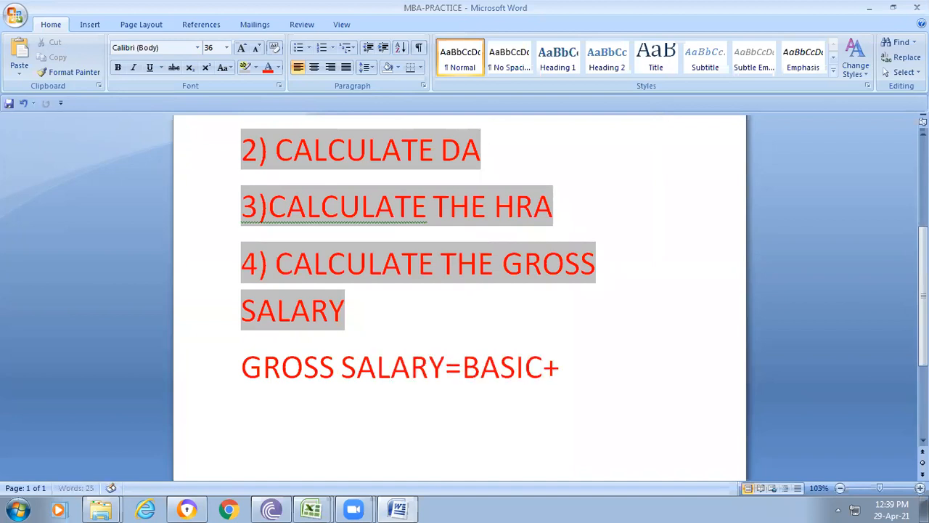
text(DA+HRA)
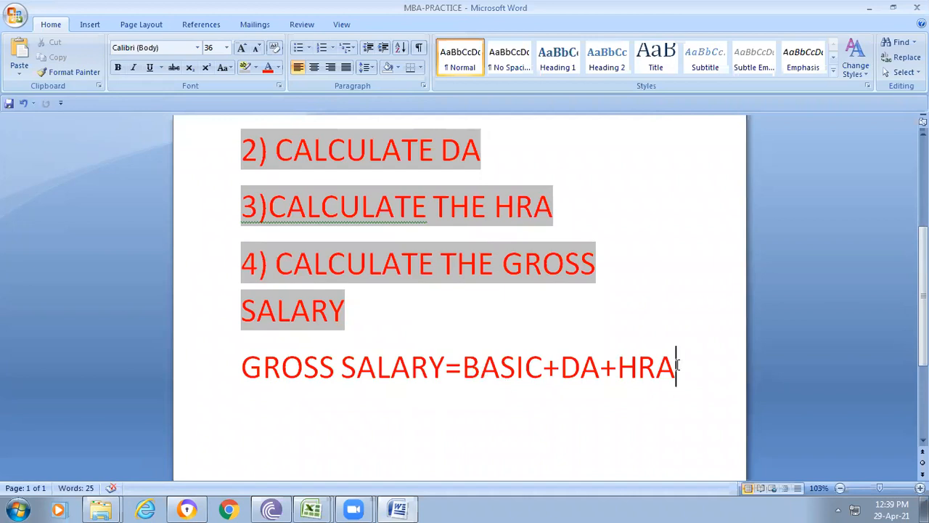
Add the line "HOW WE ARE CALCULATING DA AND HRA" below the formula, start a new line and save the document.
key(Return)
text(HOW WE A)
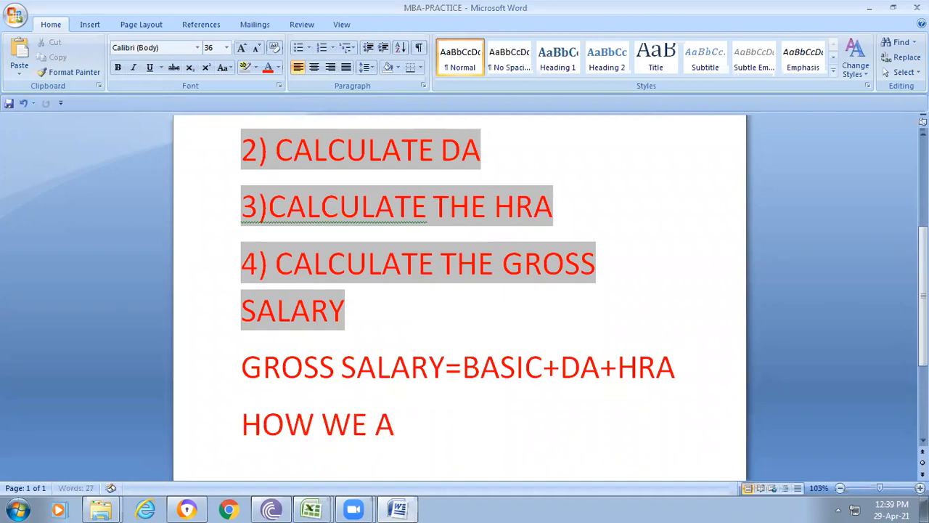
text(RE CALCULA)
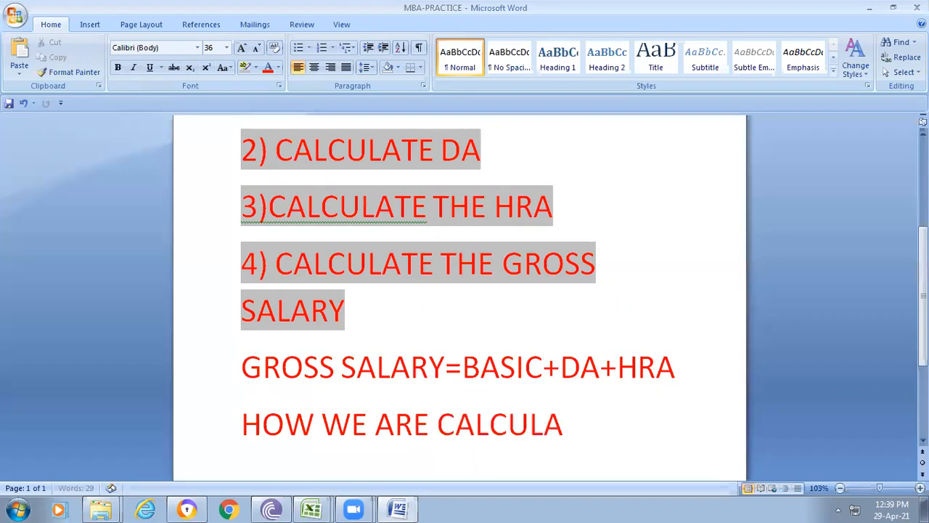
text(TING DA AND HRA)
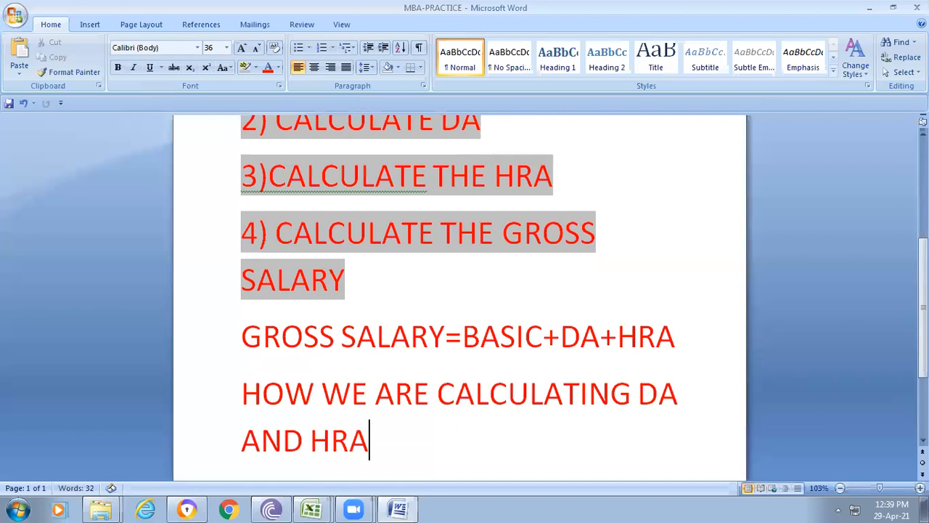
key(Return)
key(ctrl+s)
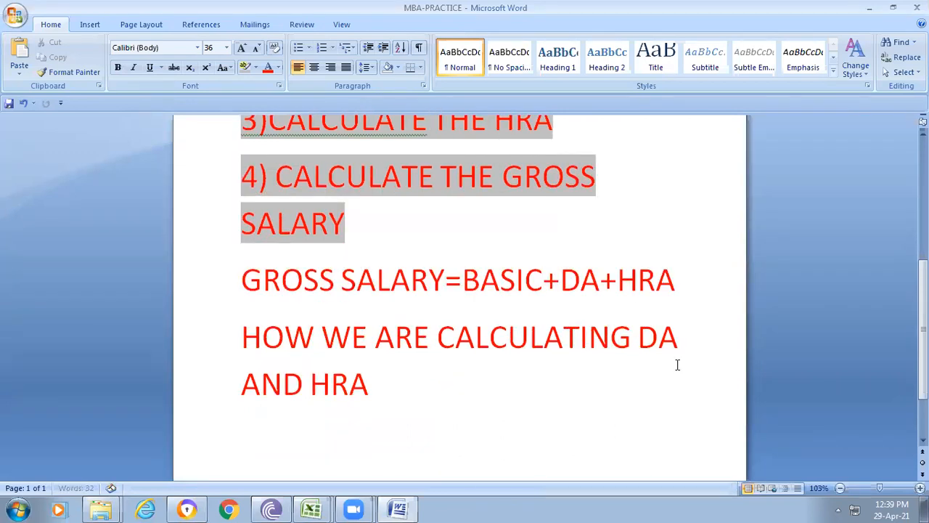
Add the line "CTRL+S" below "HOW WE ARE CALCULATING DA AND HRA".
scroll(635, 380, down, 1)
scroll(631, 380, down, 1)
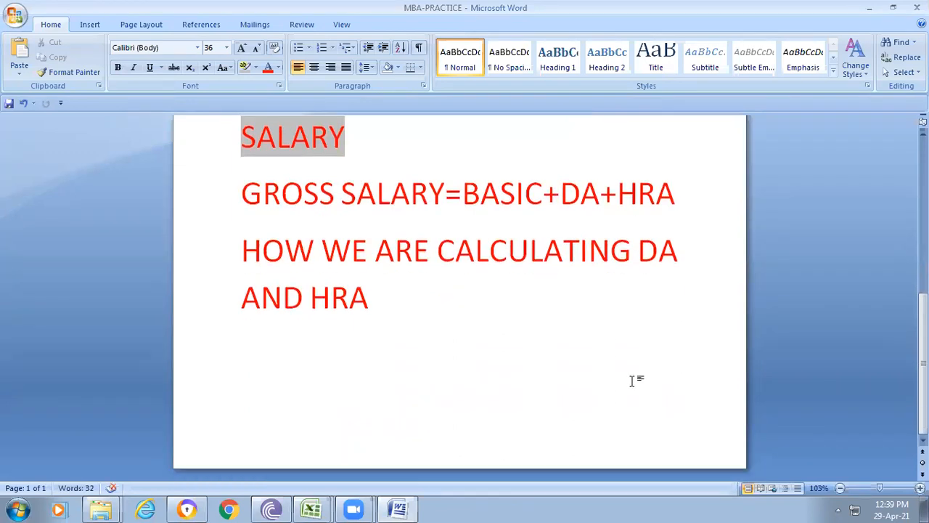
text(CTRL+S)
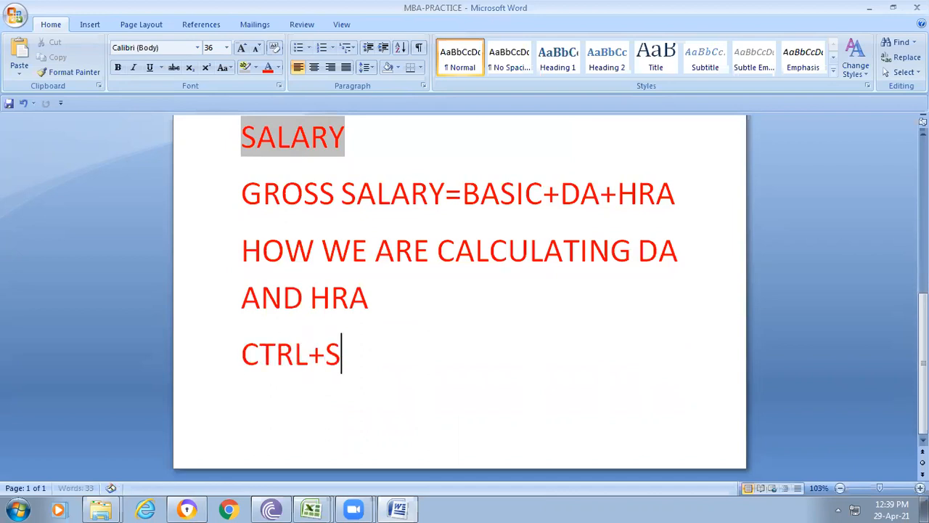
key(shift+Left)
key(shift+Left)
key(shift+Left)
key(shift+Left)
key(shift+Left)
key(shift+Left)
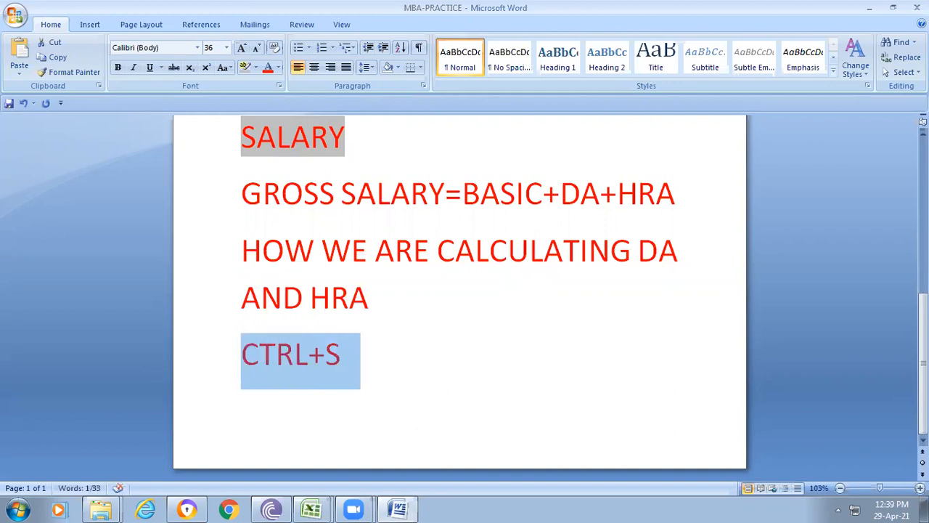
key(ctrl+x)
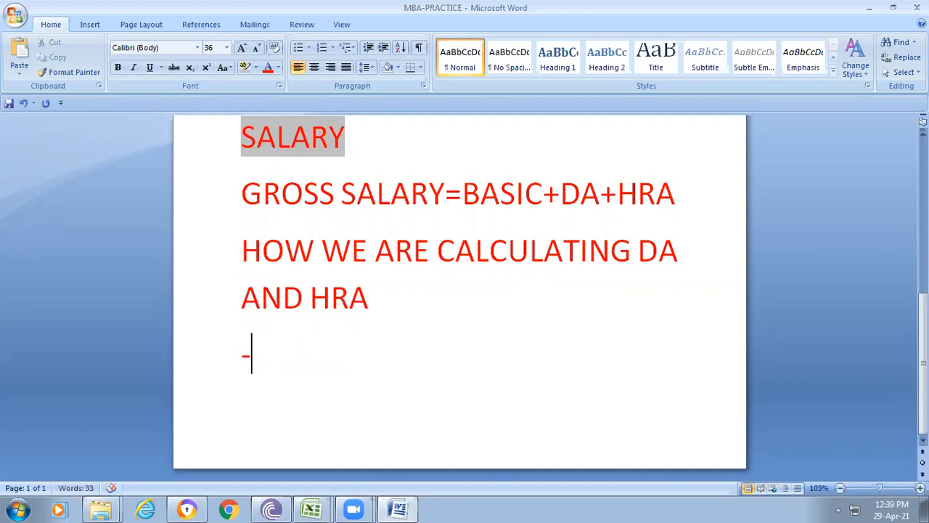
key(ctrl+z)
click(634, 381)
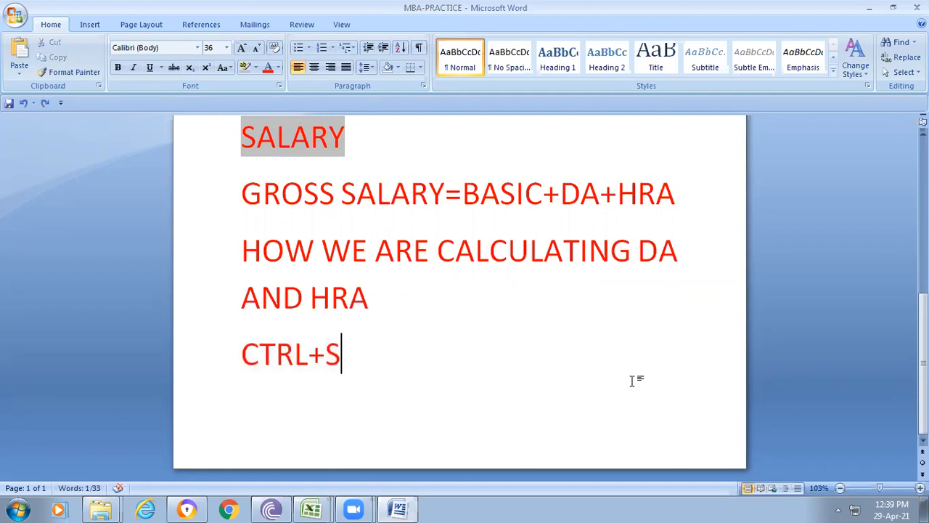
Append "->SAVE" to the "CTRL+S" line and save the document.
text(->SAVE)
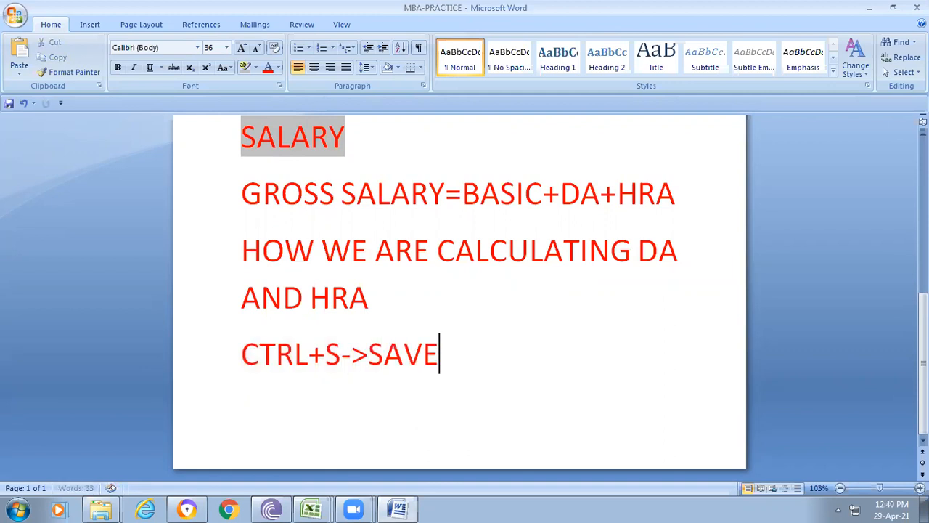
scroll(459, 290, down, 3)
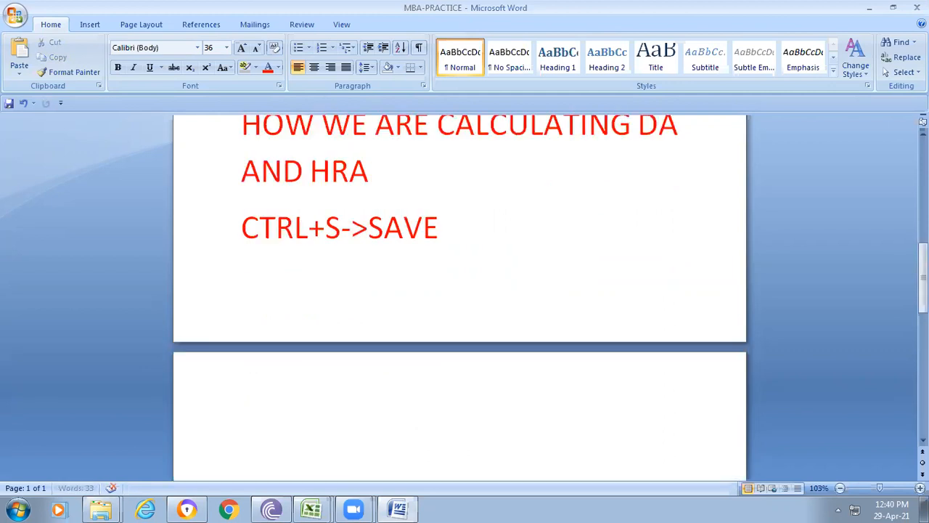
key(ctrl+s)
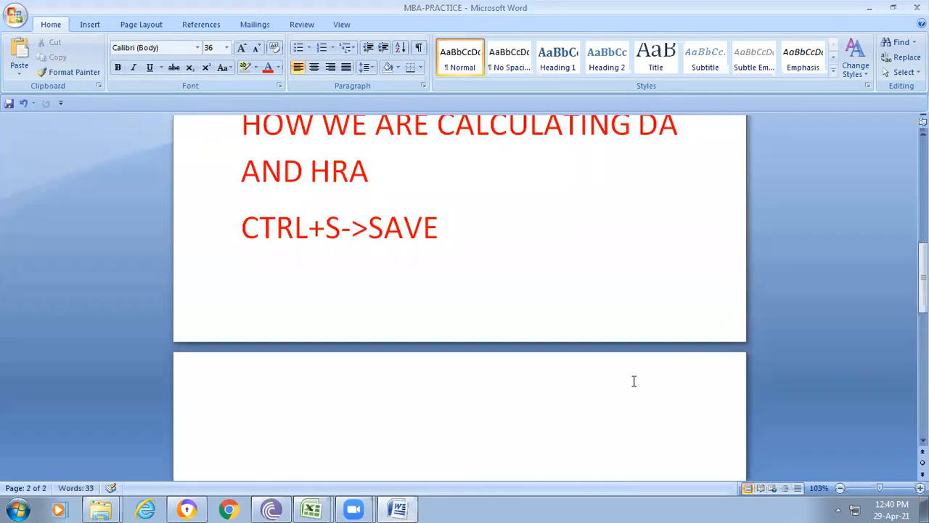
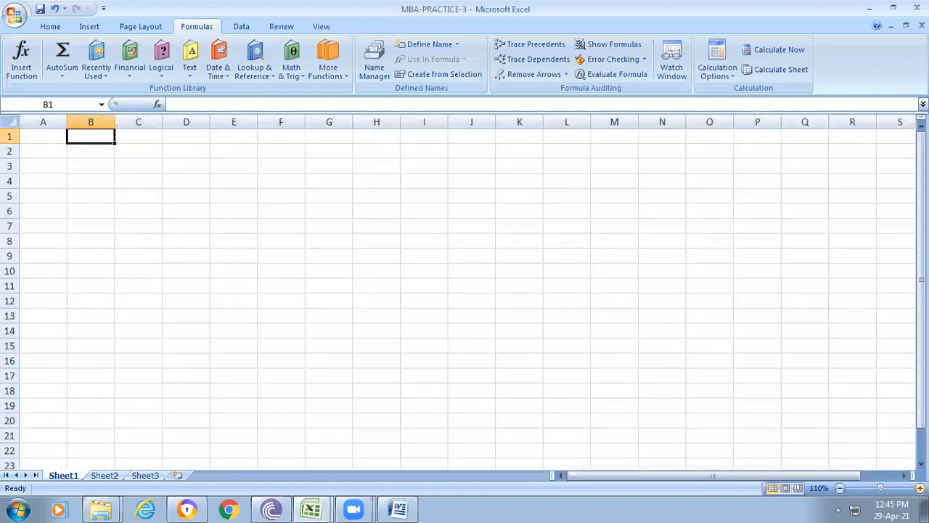
Enter the column headings ENO, ENAME and BASIC in cells A1 to C1 of Sheet1.
click(920, 488)
click(919, 488)
click(920, 488)
click(920, 487)
click(920, 487)
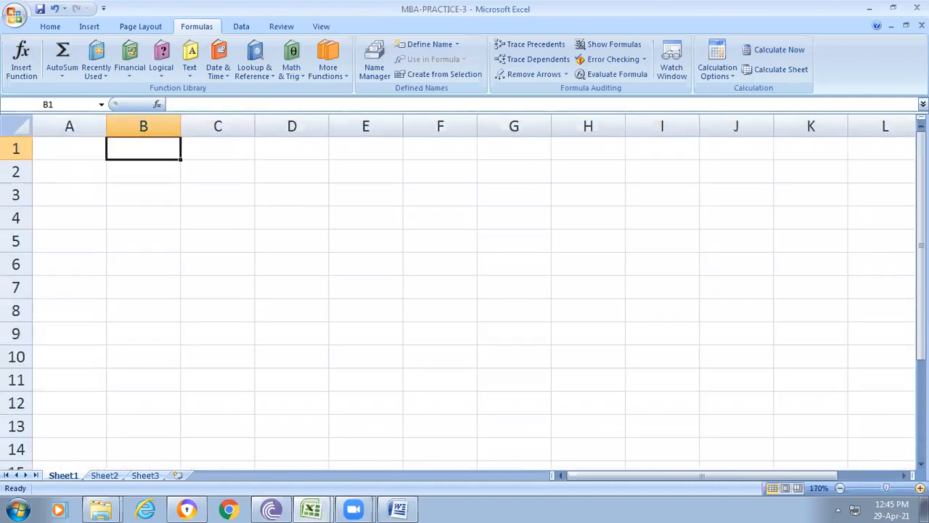
click(919, 488)
click(919, 487)
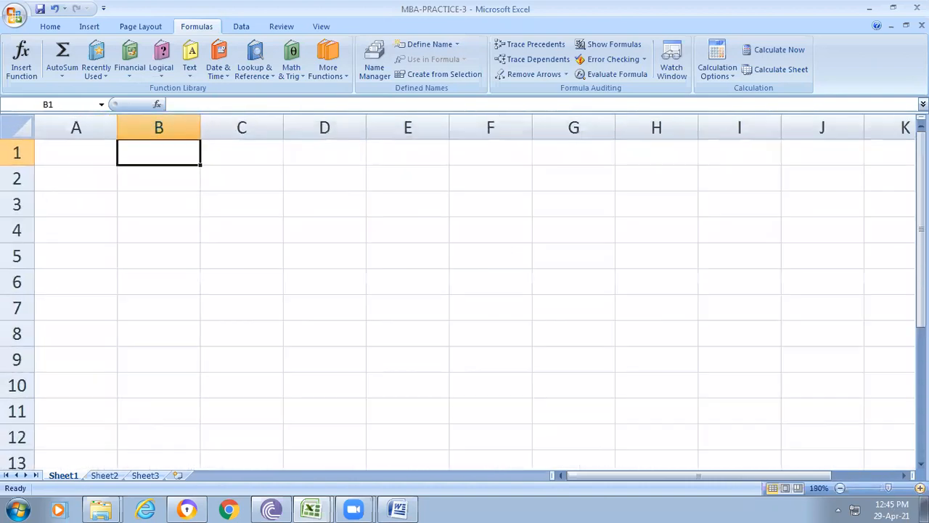
click(87, 152)
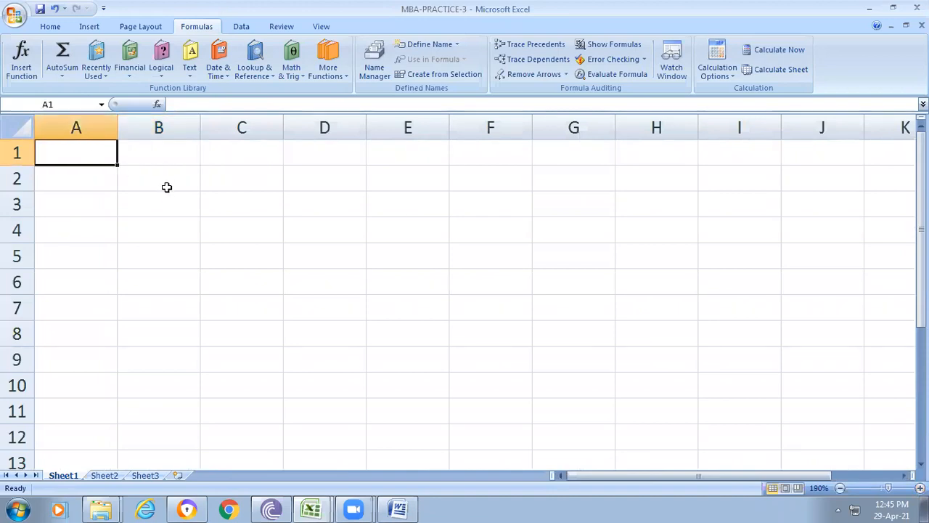
text(ENO)
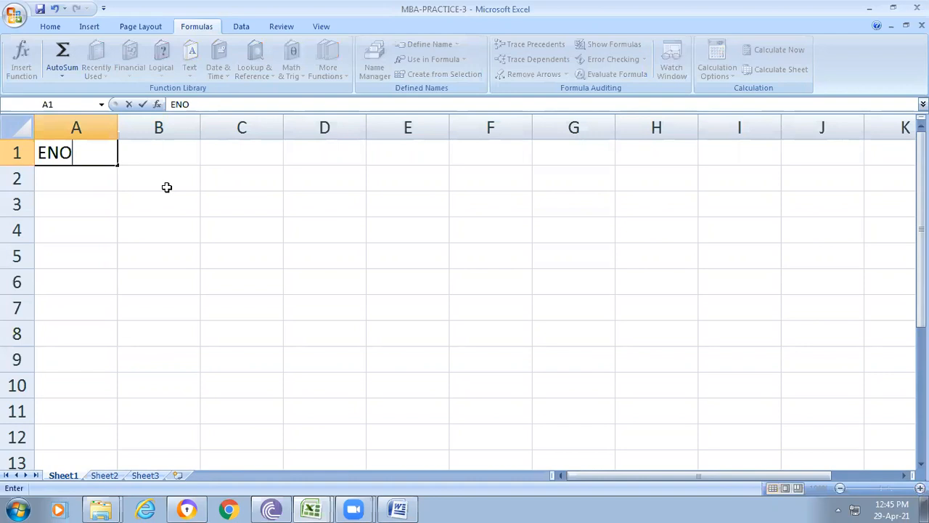
key(Tab)
text(E)
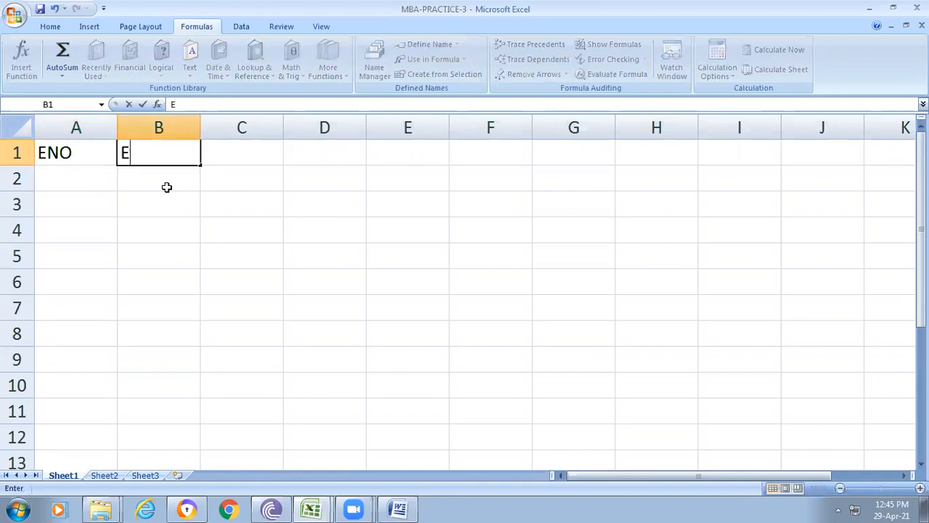
text(NAME)
key(Tab)
text(BASIC)
key(Tab)
Enter the headings DA, HRA and GROSS SAL in cells D1 to F1 and widen column F to fit its heading.
text(DA)
key(Tab)
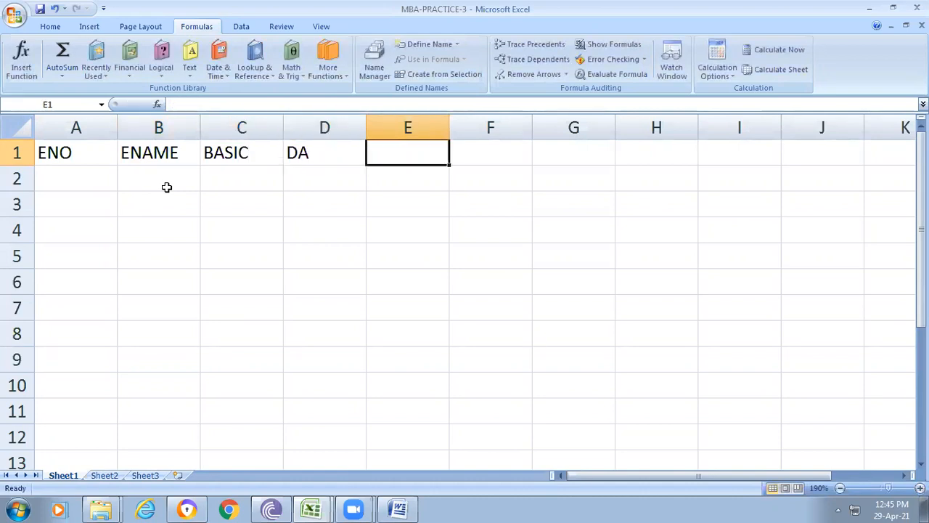
text(HRA)
key(Tab)
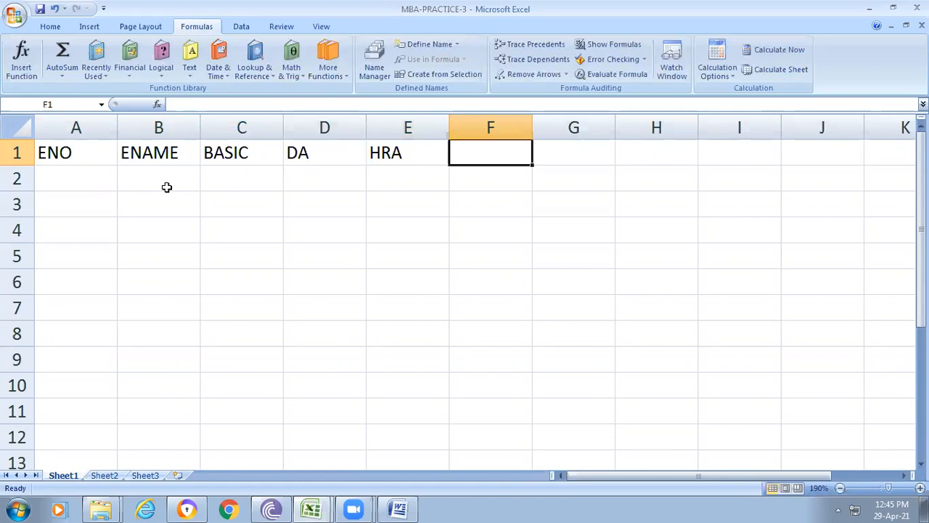
text(GRO)
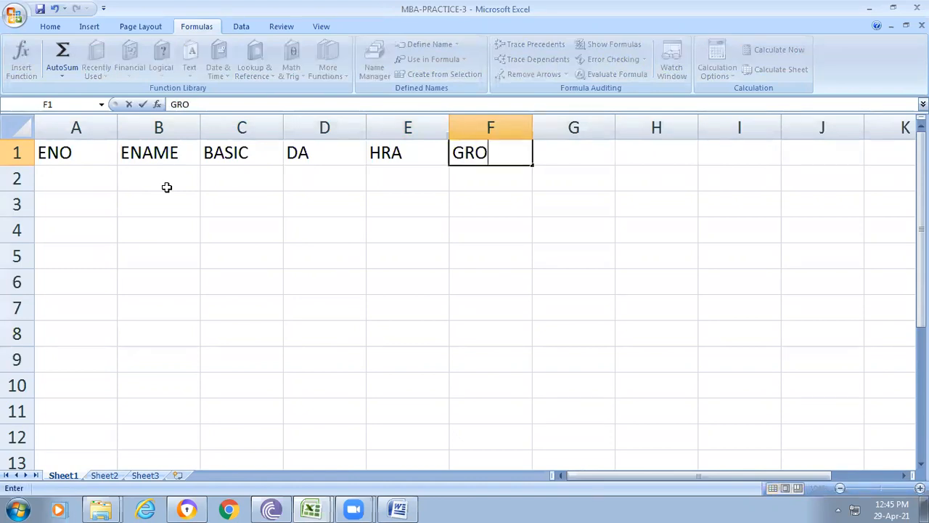
text(SS SAL)
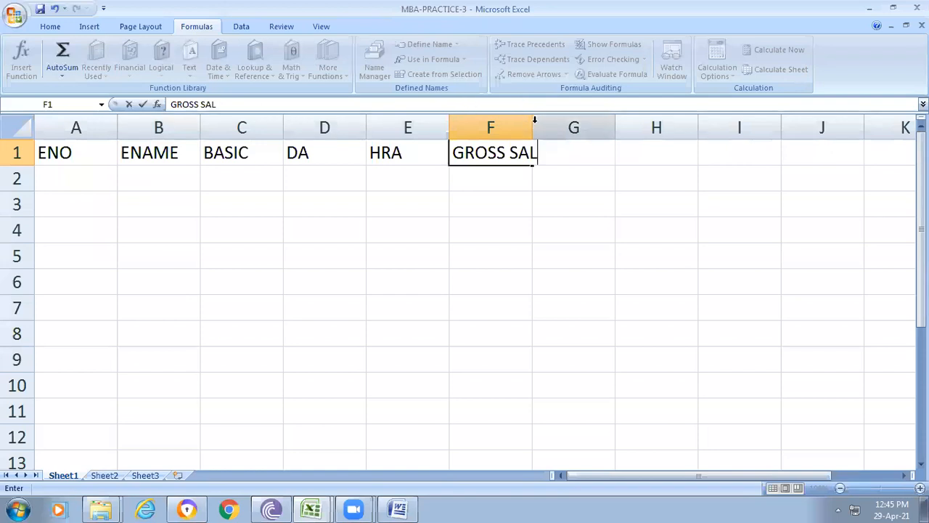
click(549, 180)
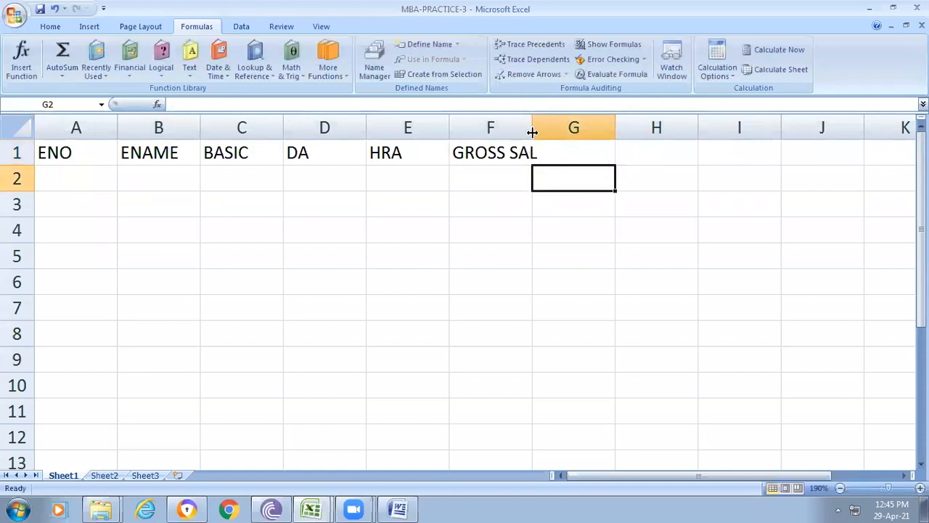
drag(535, 130, 553, 131)
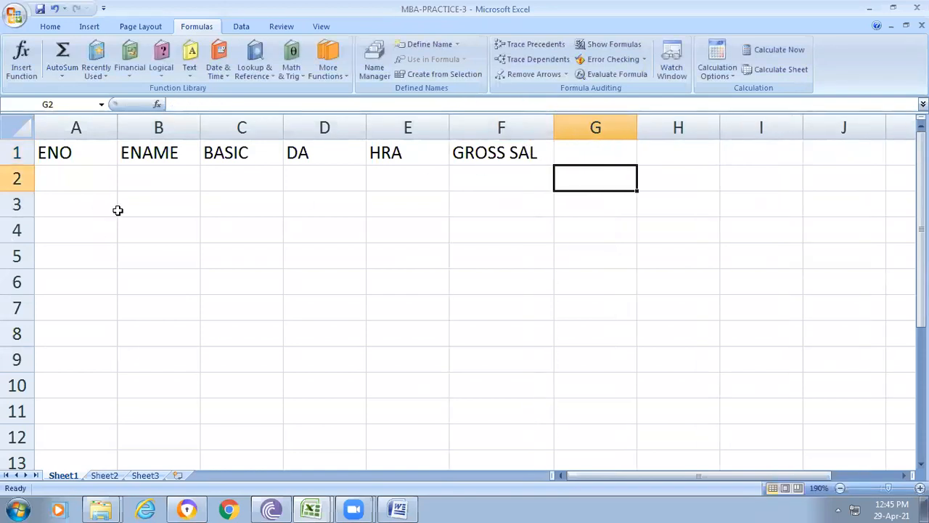
Number the employees 1 to 10 in A2:A11 by entering 1 and 2 and extending the series downward.
click(97, 177)
text(1)
key(Return)
text(2)
key(Return)
mouse_move(61, 184)
mouse_down()
mouse_move(64, 196)
mouse_move(108, 217)
mouse_move(65, 185)
mouse_move(77, 174)
mouse_up()
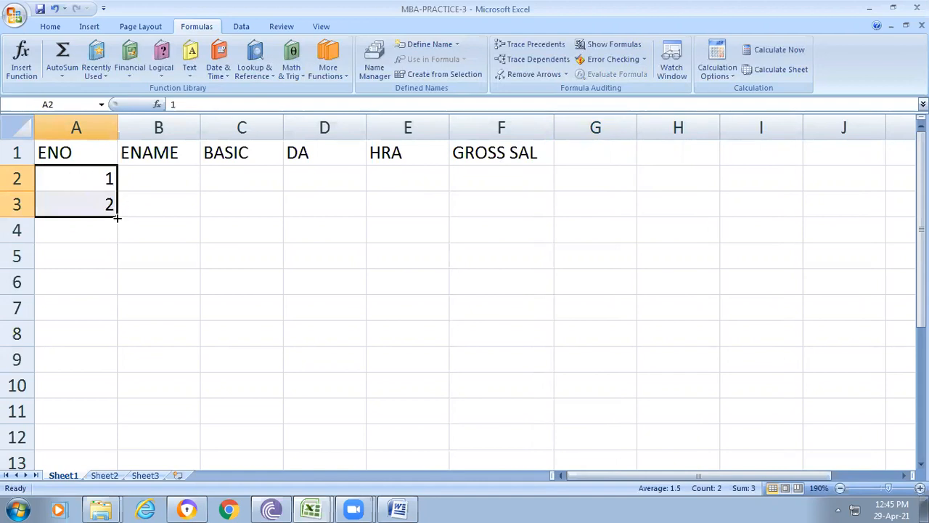
drag(117, 216, 124, 418)
click(167, 413)
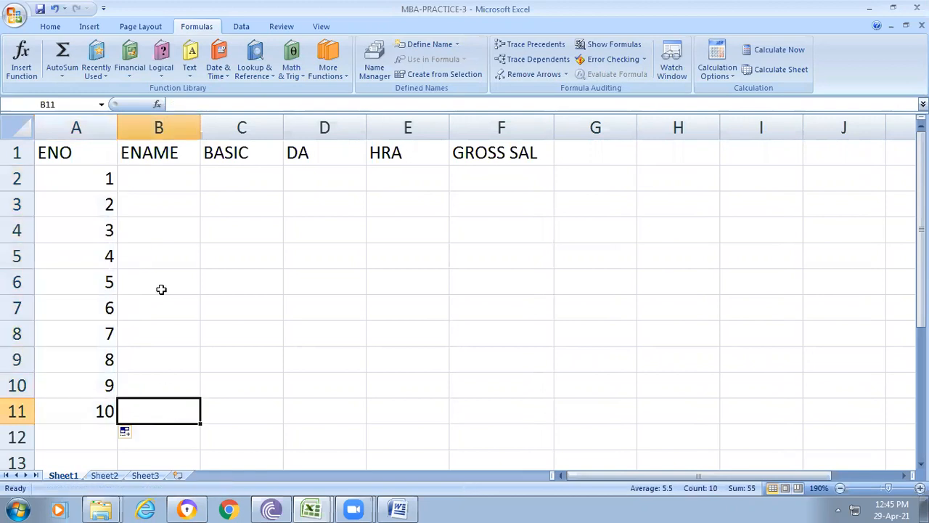
Enter the employee names AAA, AAB, AAC, AAD and AAE in cells B2 to B6.
click(173, 182)
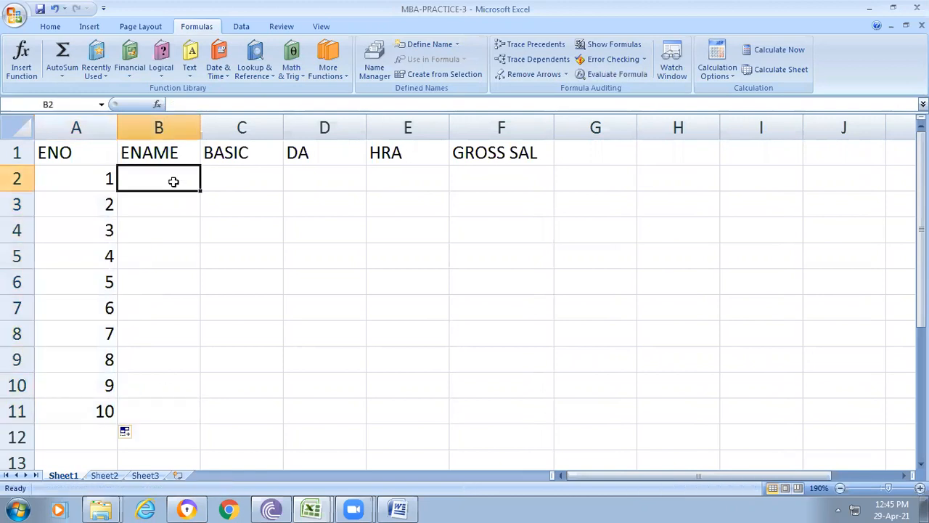
text(AAA)
key(Return)
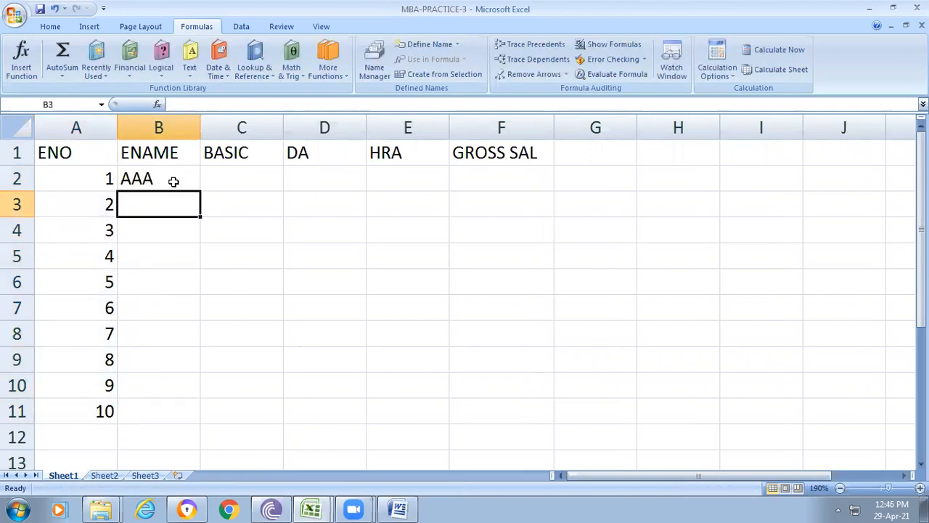
text(AAB)
key(Return)
text(AAC)
key(Return)
text(AAD)
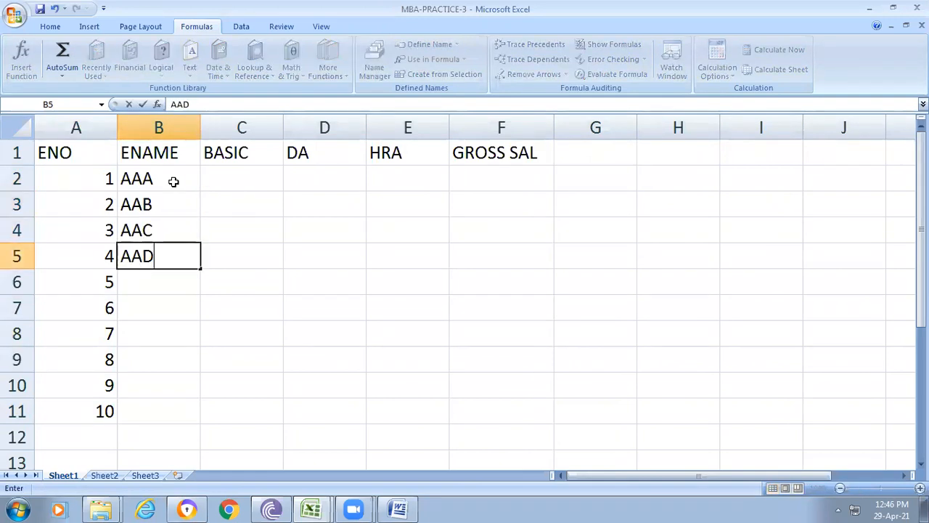
key(Return)
text(AAE)
key(Return)
Enter the employee names AAF, AAG, AAH, AAI and AAJ in cells B7 to B11.
text(AAF)
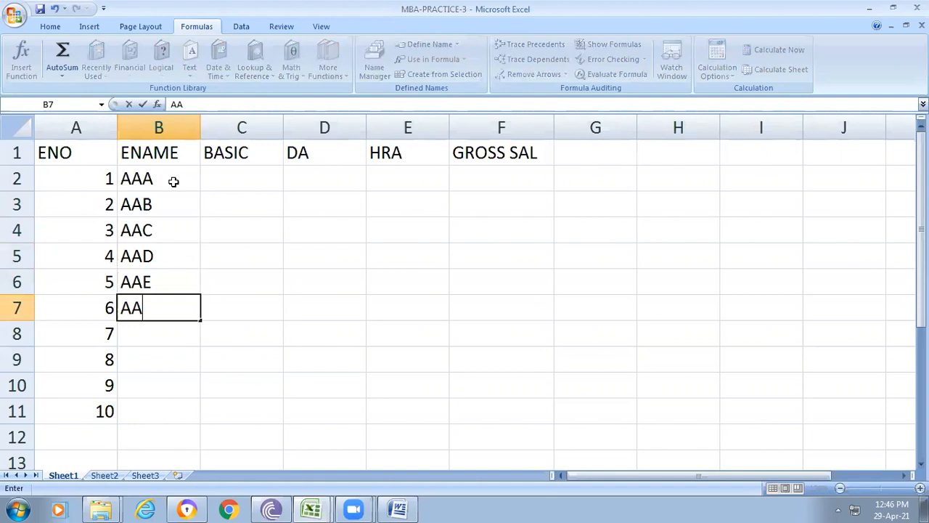
key(Return)
text(AAG)
key(Return)
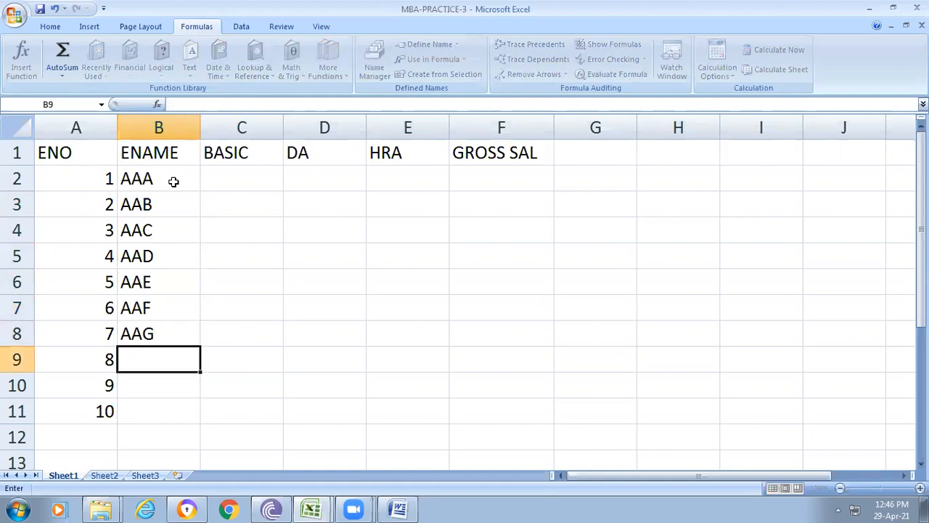
text(AAH)
key(Return)
text(AAI)
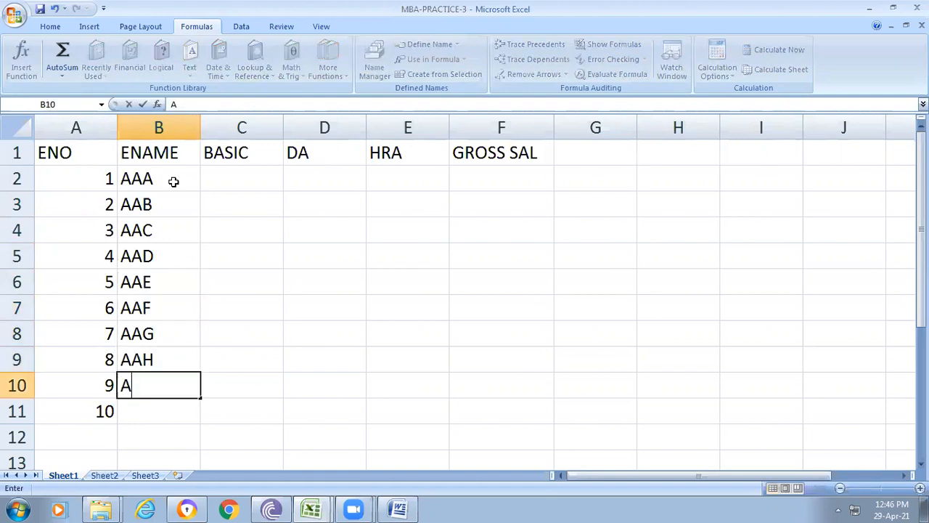
key(Return)
text(AAJ)
key(ctrl+Return)
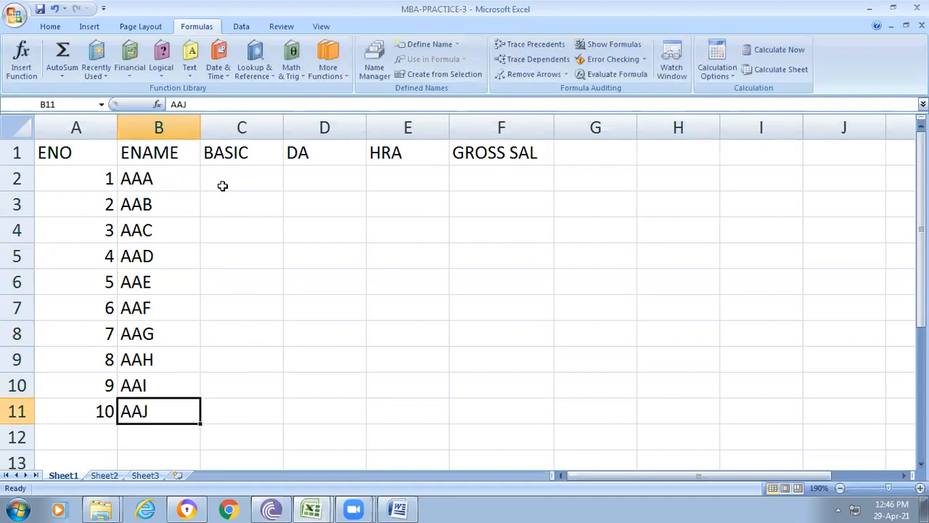
Enter the basic salaries 8000, 4000, 12000, 10000 and 20000 in cells C2 to C6.
click(184, 188)
click(228, 183)
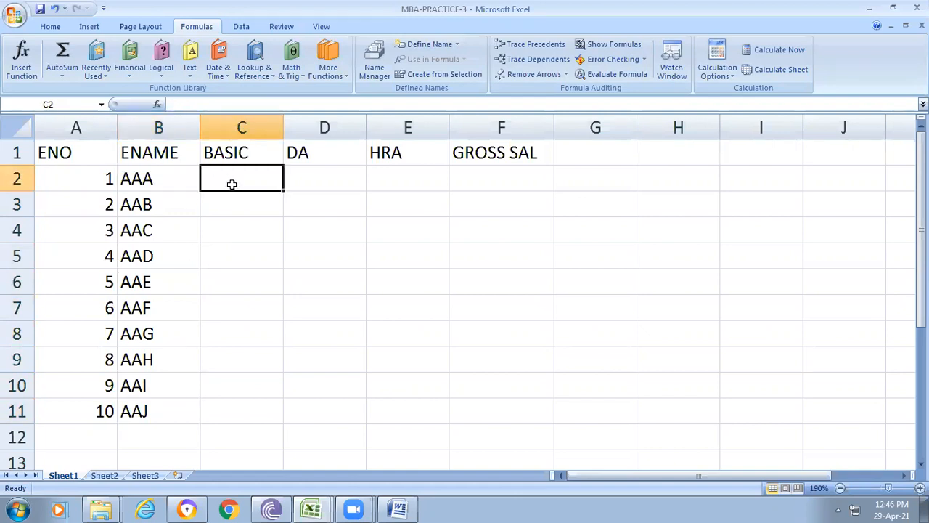
text(8000)
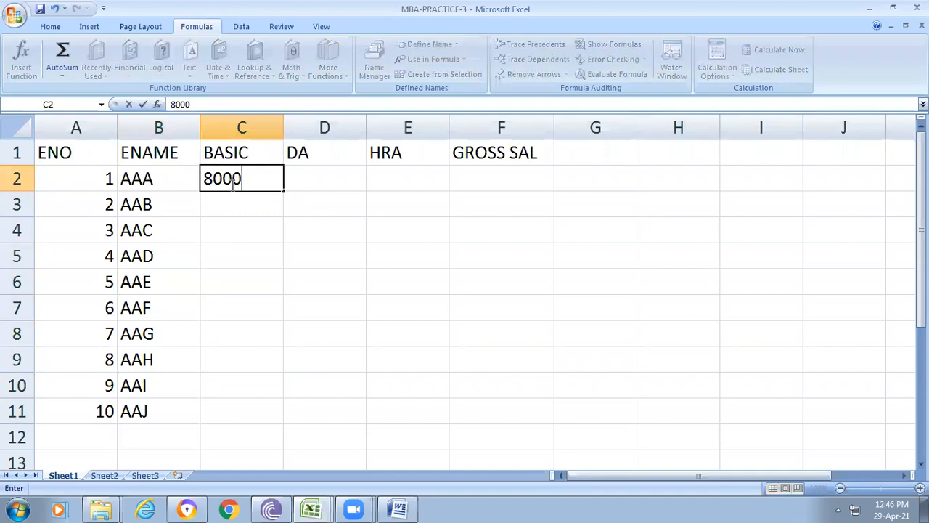
key(Return)
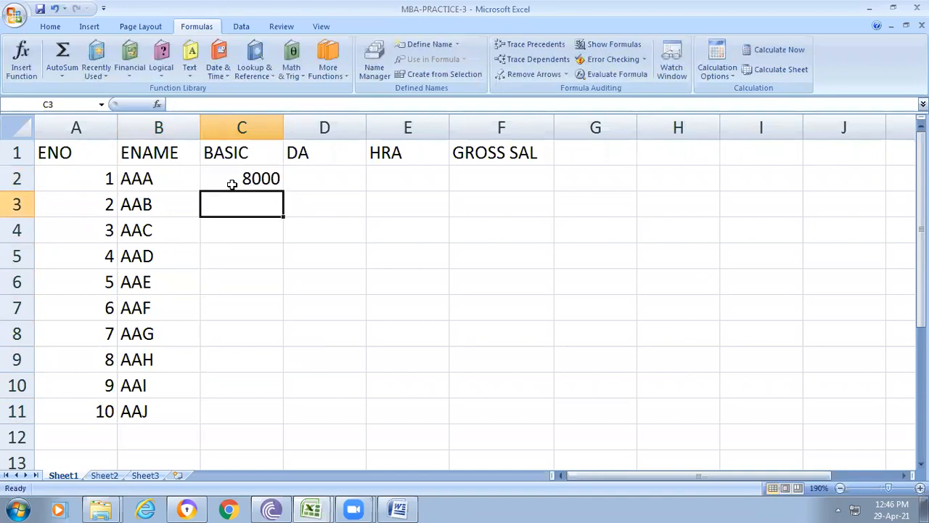
text(4000)
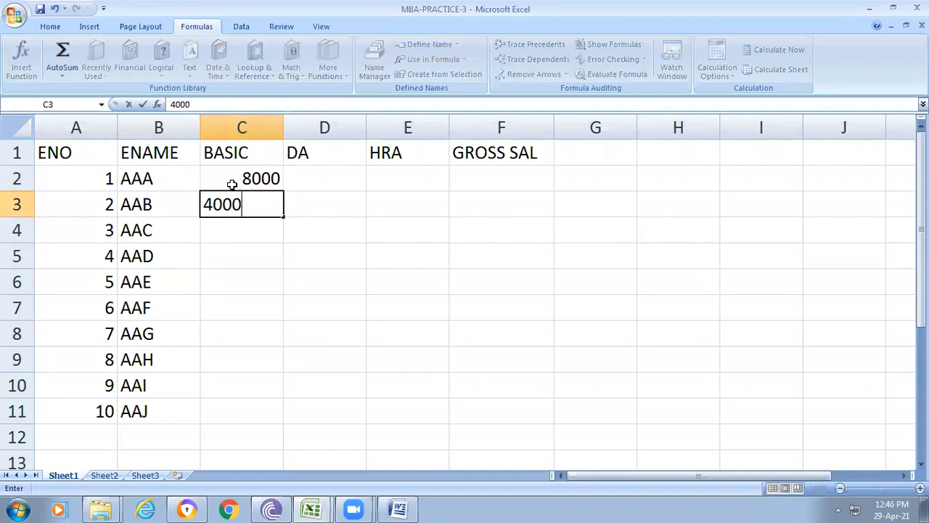
key(Return)
text(12000)
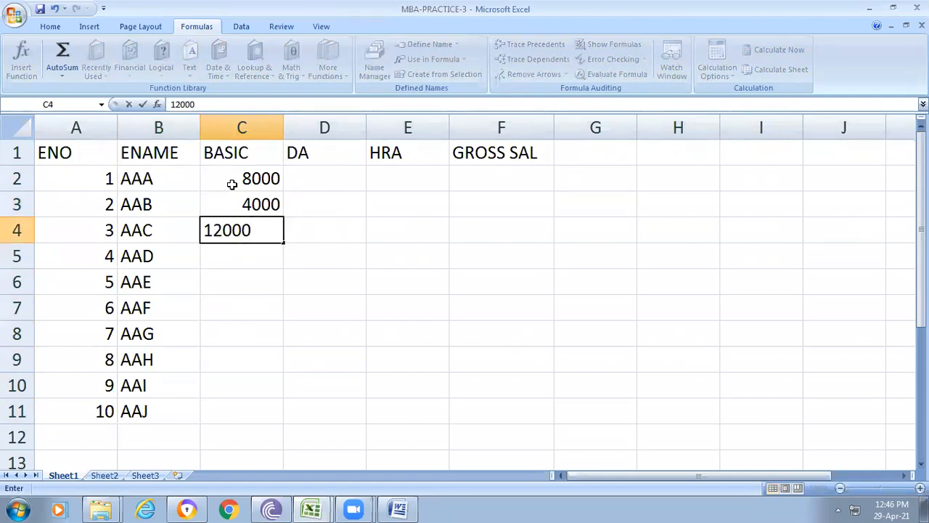
key(Return)
text(10000)
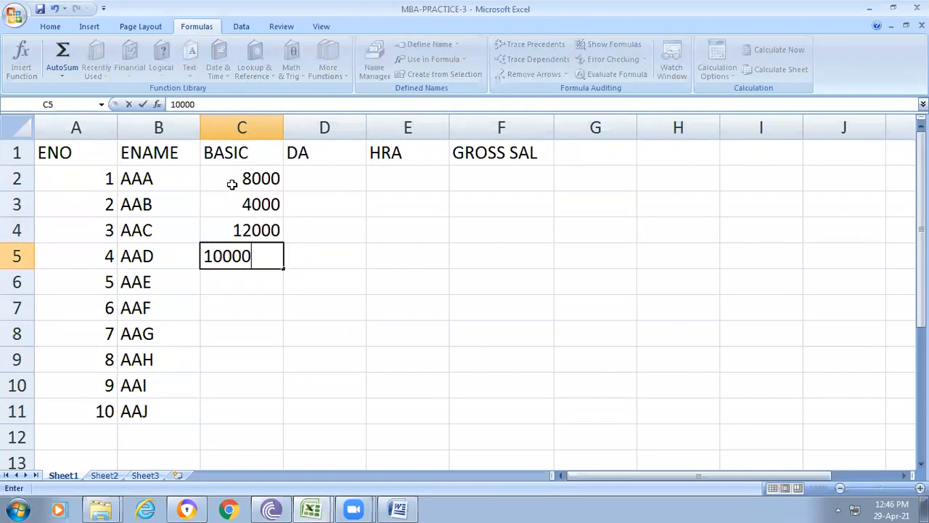
key(Return)
text(20000)
key(Return)
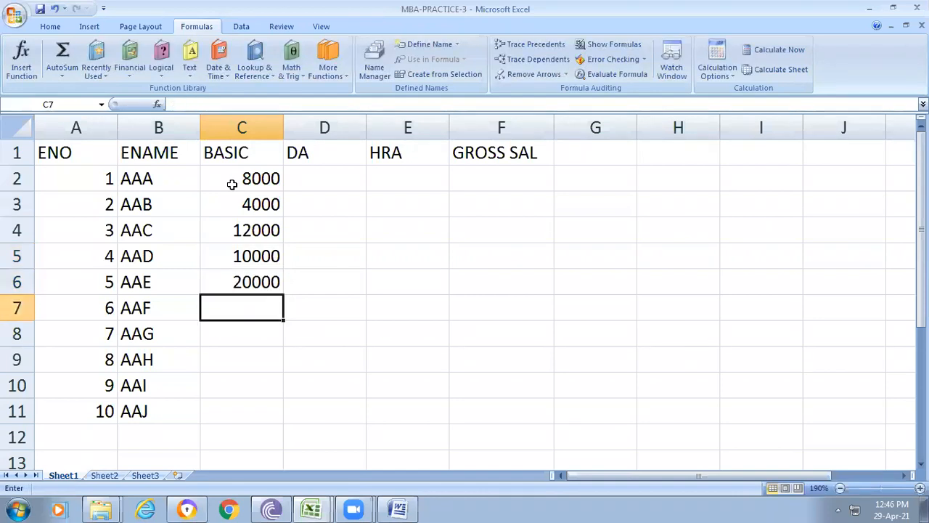
Enter the basic salaries 4000, 7000, 5000, 6000 and 8000 in cells C7 to C11.
text(4000)
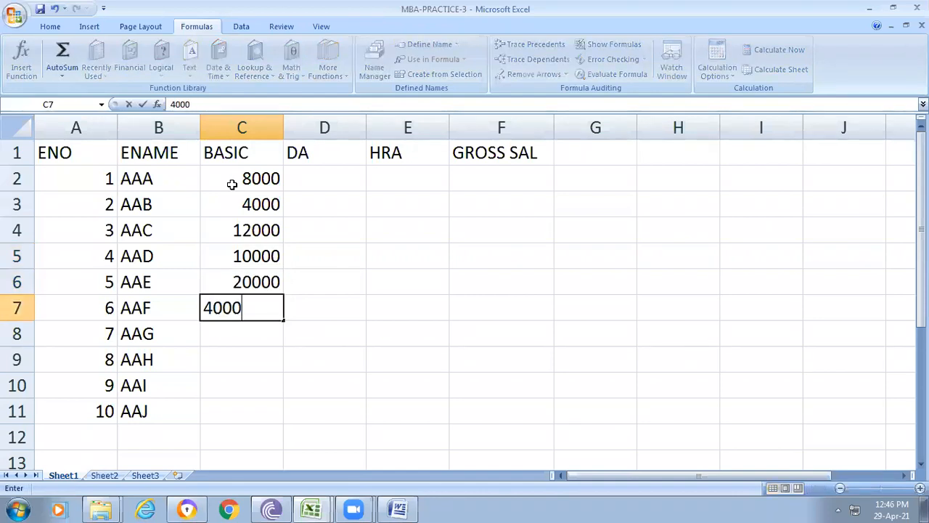
key(Return)
text(7)
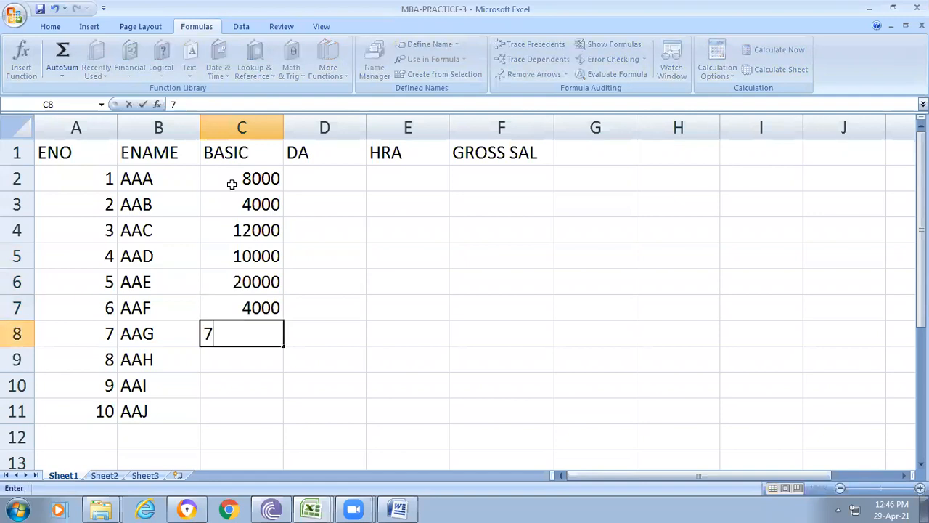
text(000)
key(Return)
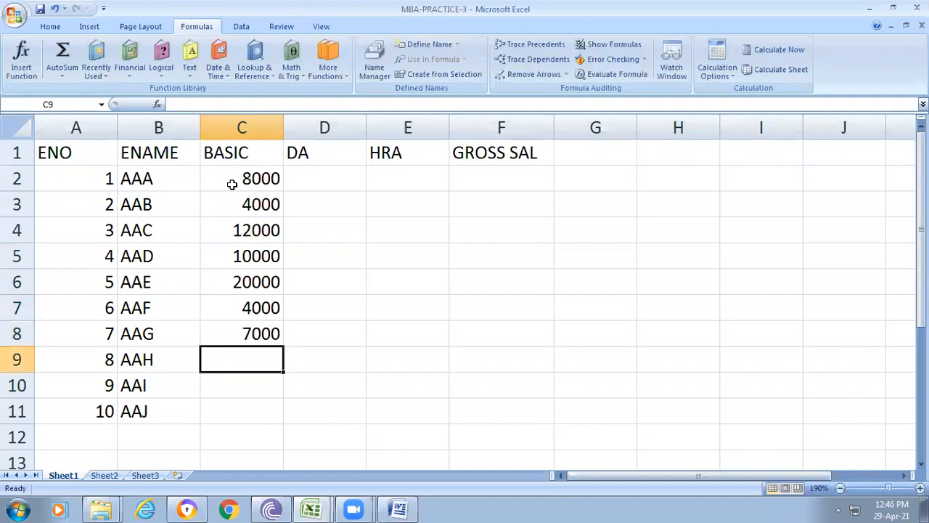
text(5)
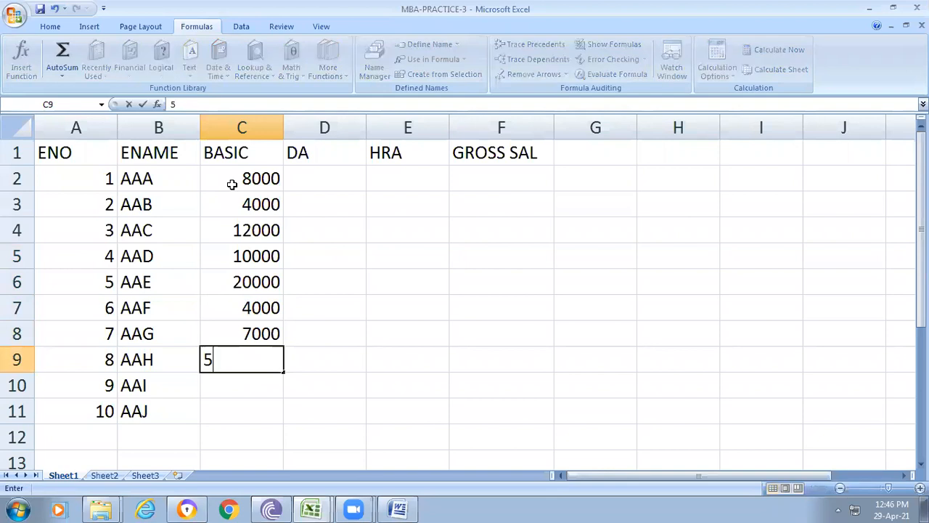
text(000)
key(Return)
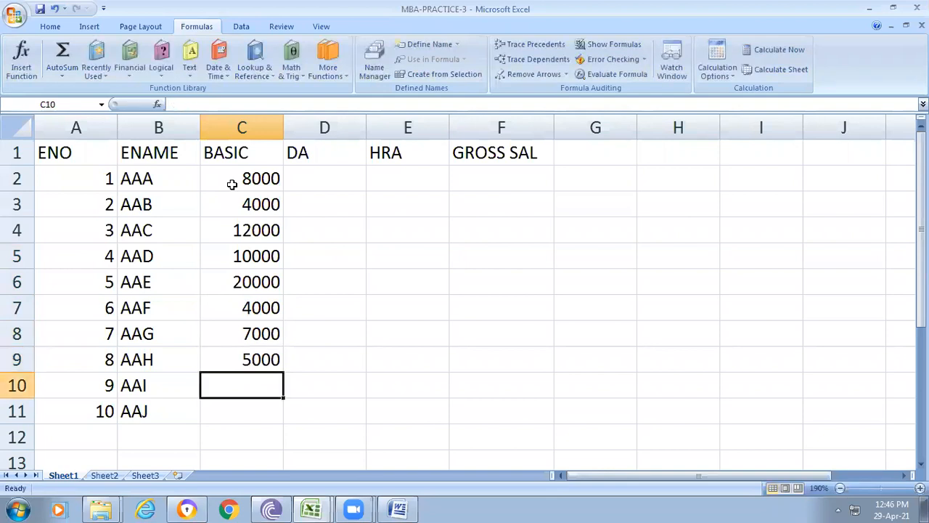
text(6000)
key(Return)
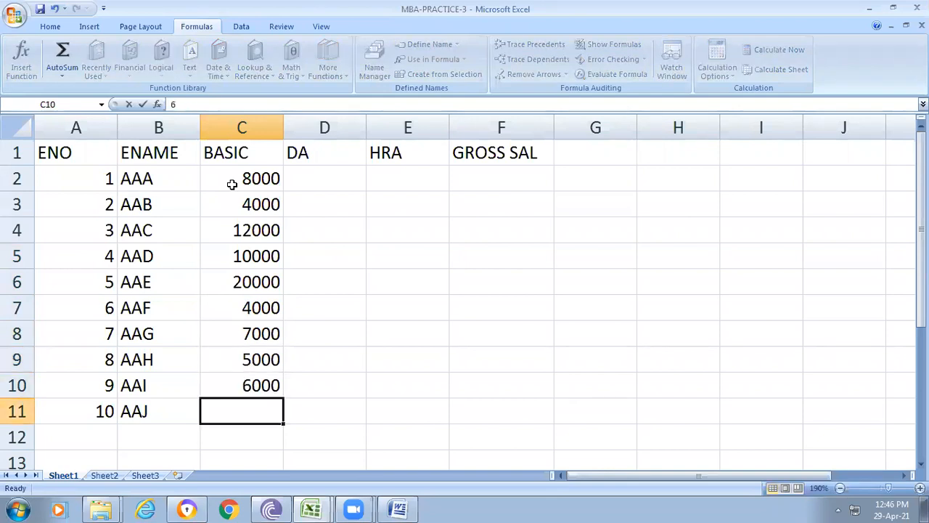
text(8000)
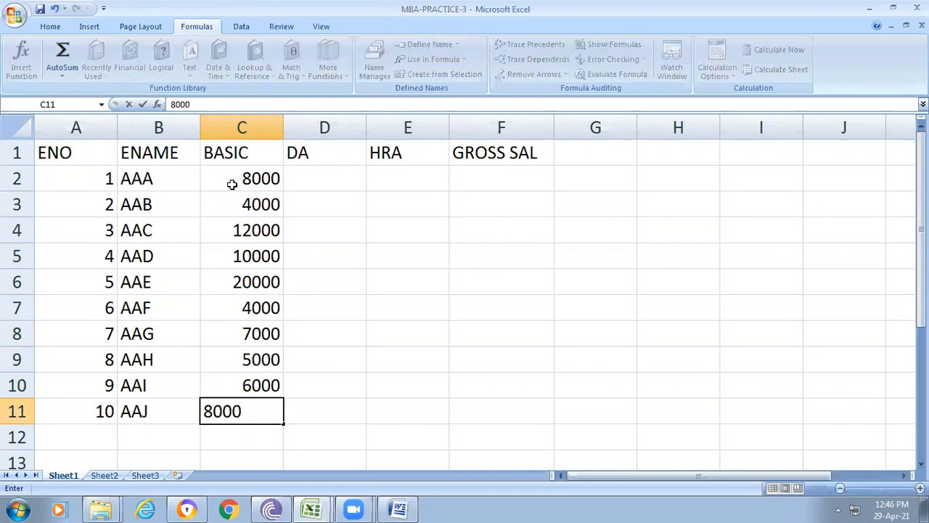
click(466, 331)
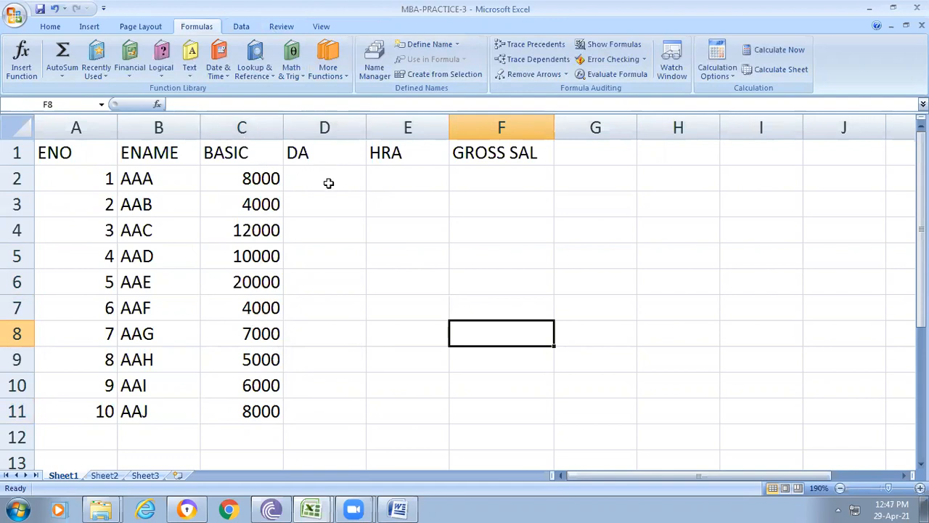
Colour the text of the table A1:F11 light blue and fill its cells with the lightest olive green shade.
drag(72, 149, 501, 411)
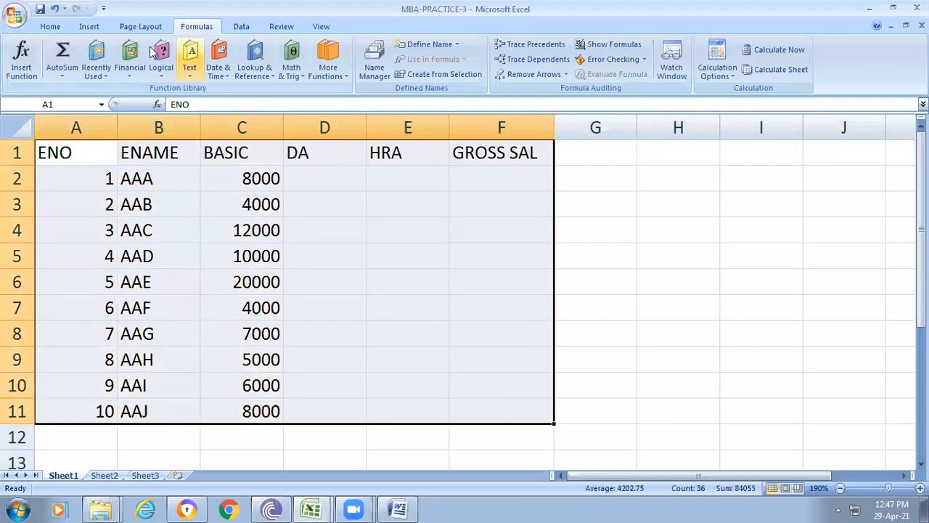
click(49, 27)
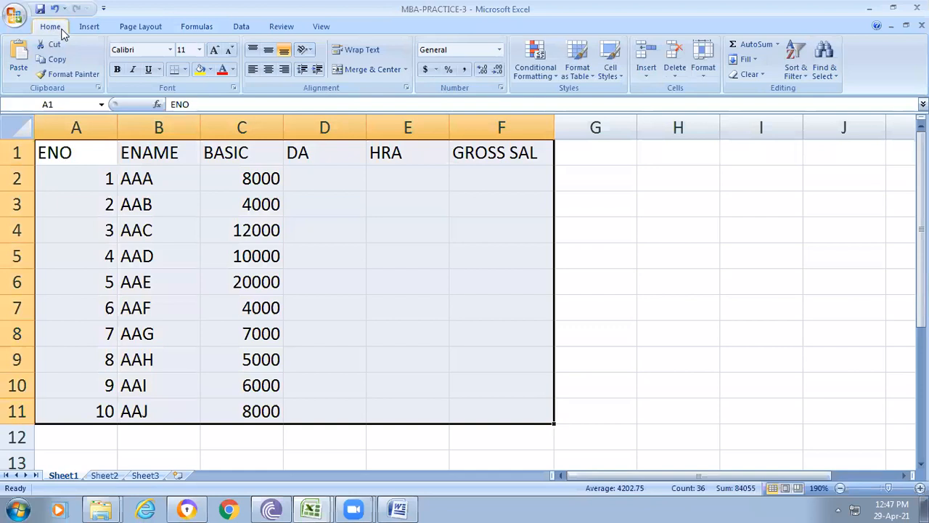
click(232, 73)
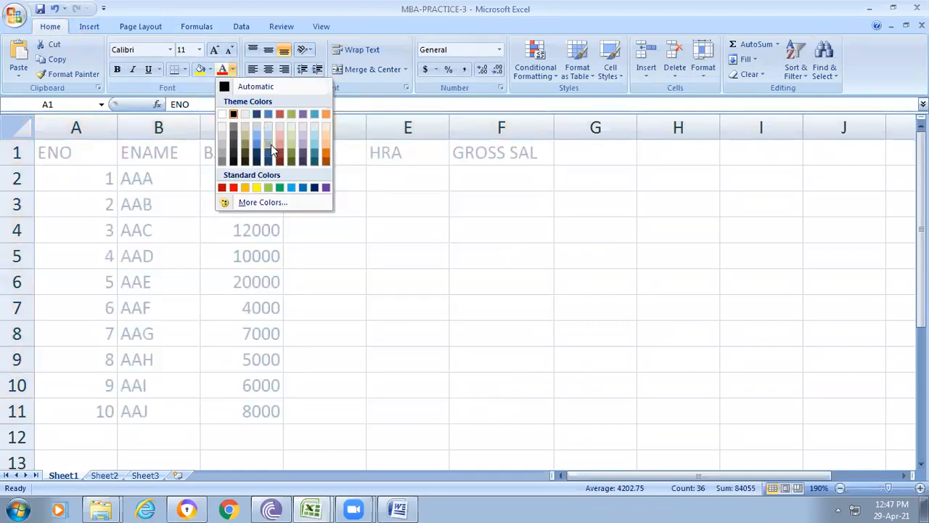
click(291, 187)
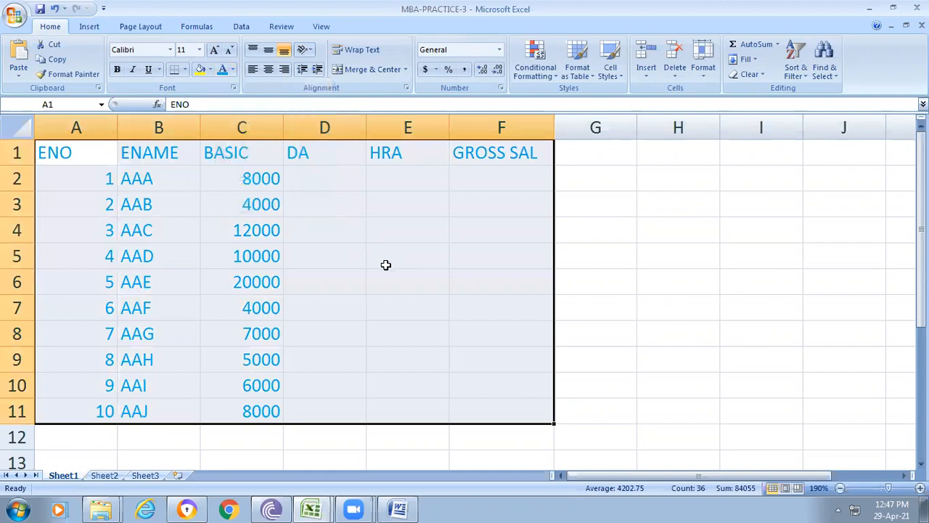
click(210, 70)
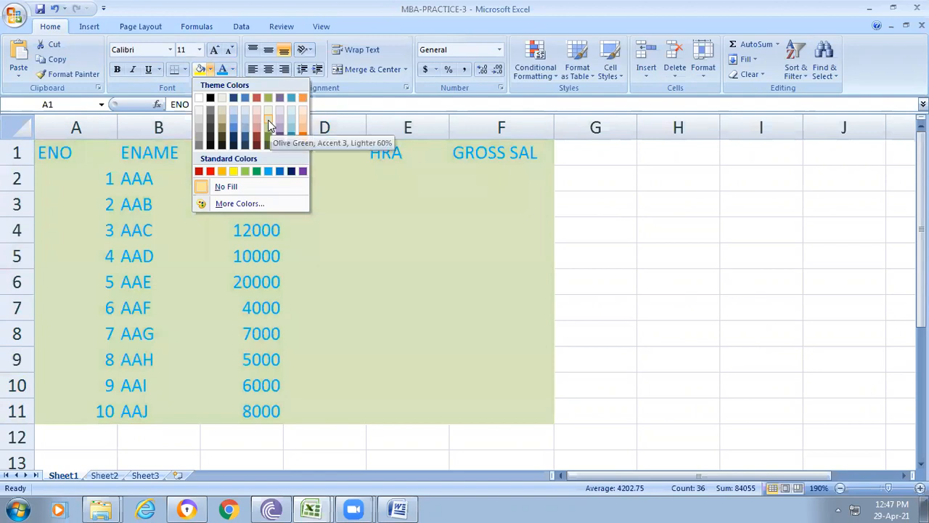
click(268, 110)
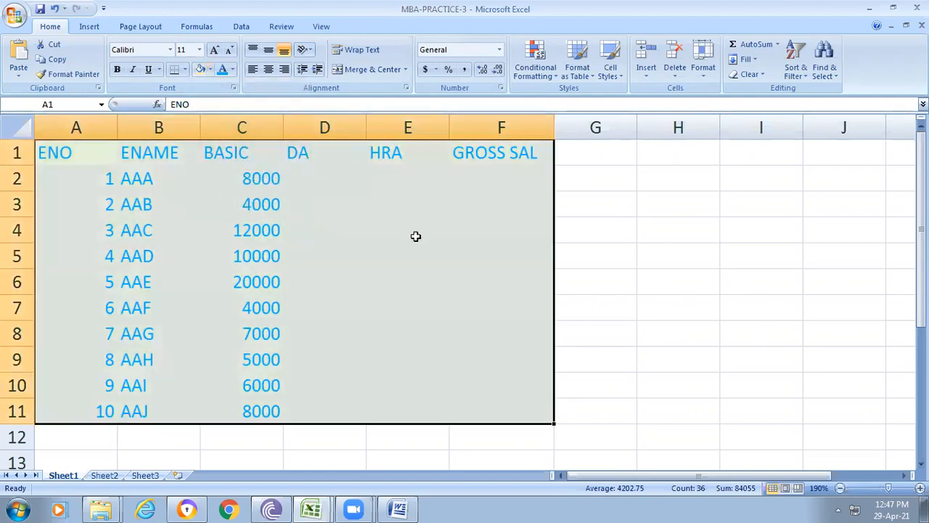
click(415, 236)
Change the font colour of the whole table A1:F11 to red.
click(59, 151)
drag(59, 151, 499, 385)
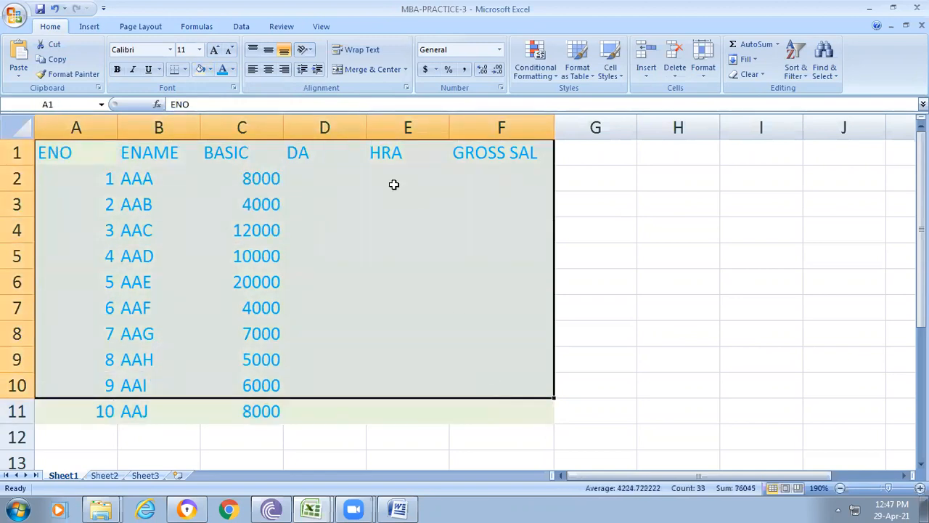
click(603, 308)
drag(66, 152, 505, 405)
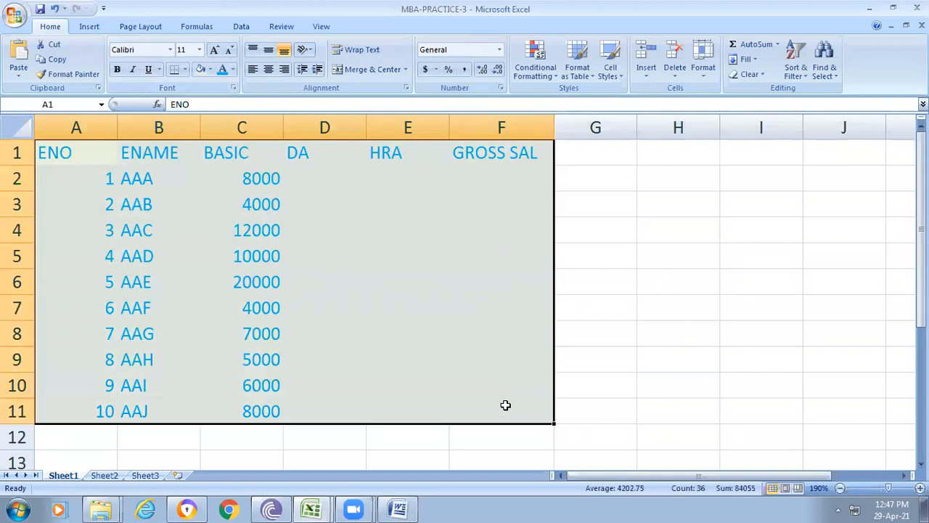
click(233, 70)
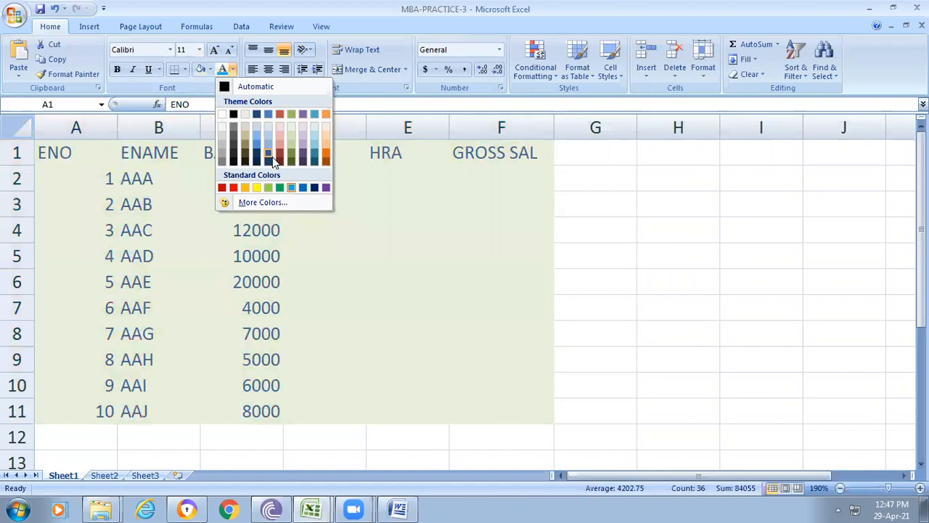
click(233, 187)
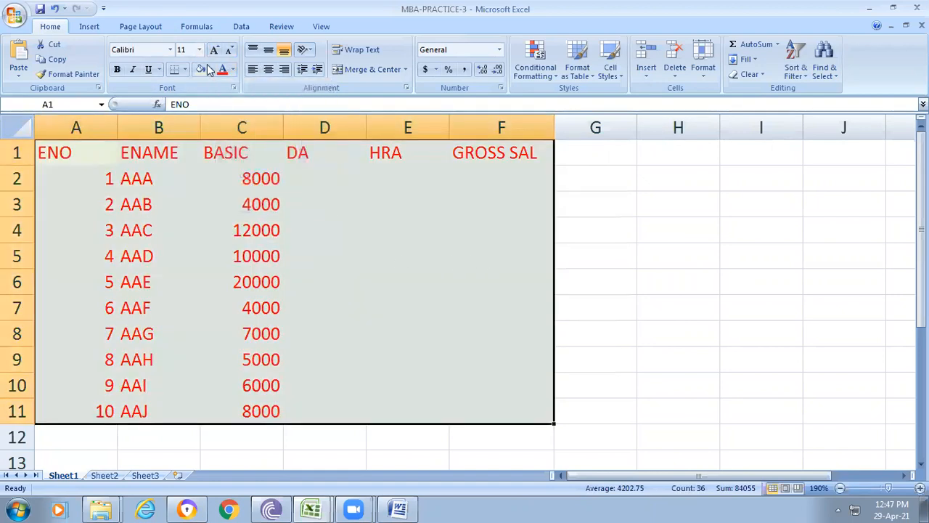
Apply all borders to the table A1:F11 and save the workbook.
click(185, 71)
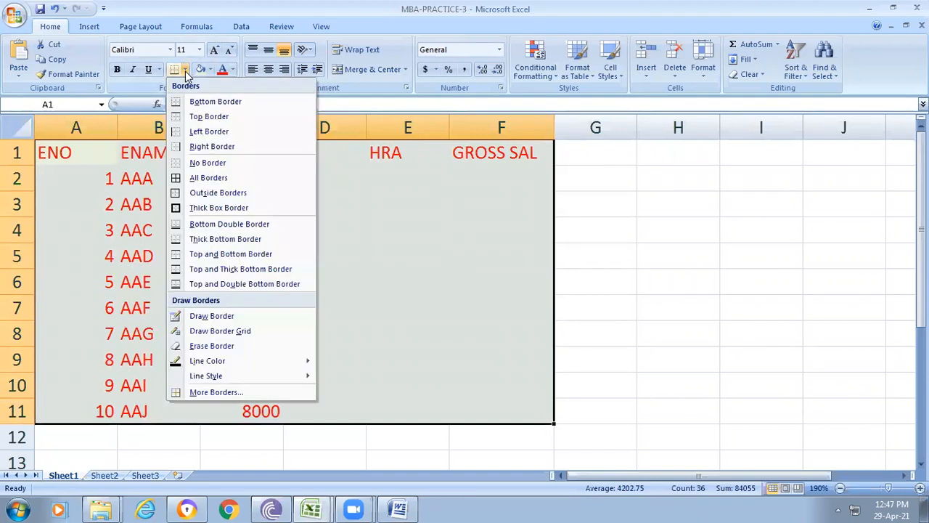
click(179, 181)
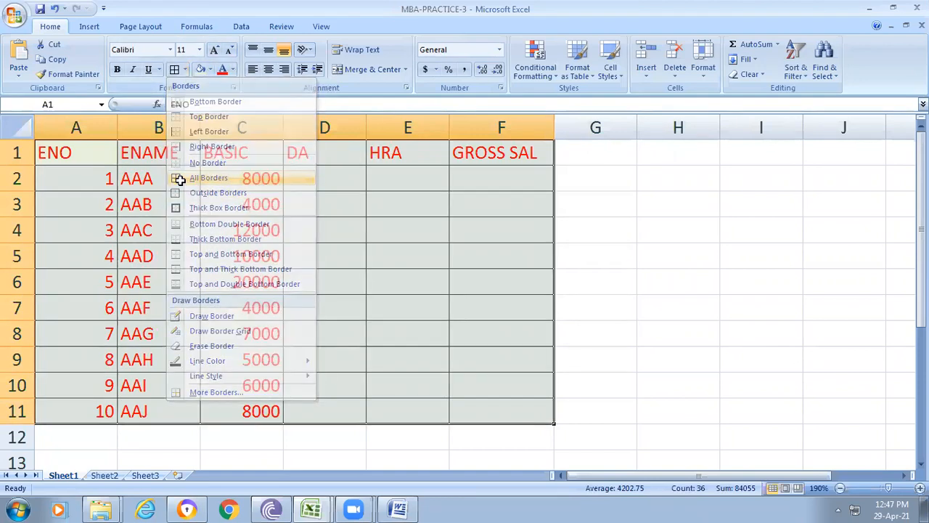
click(723, 282)
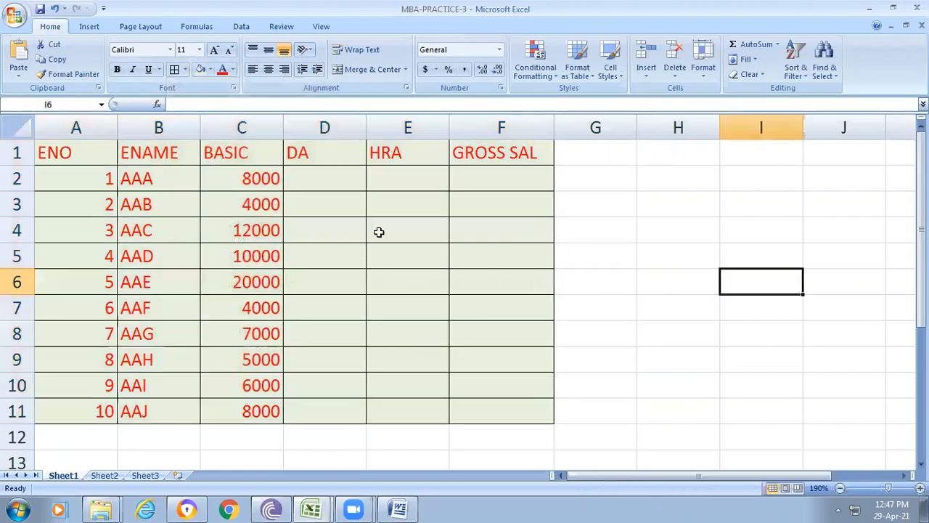
click(39, 11)
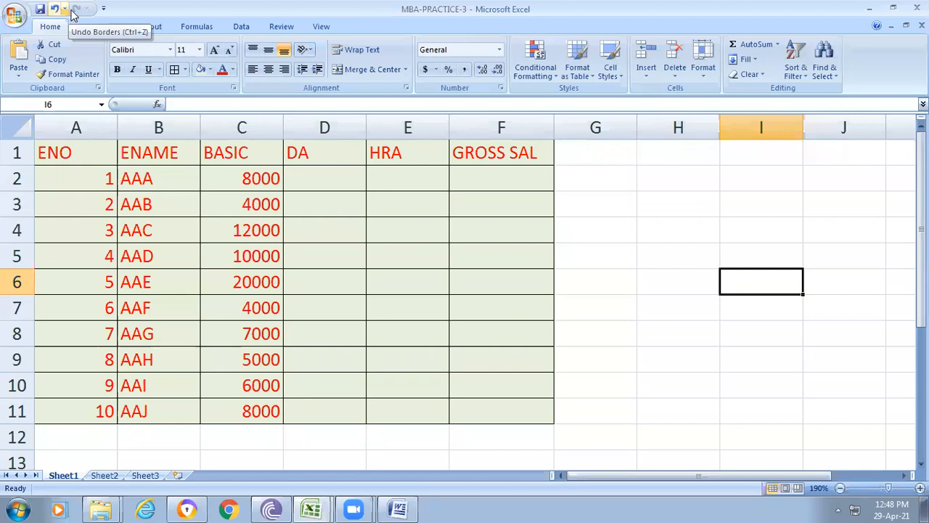
click(319, 179)
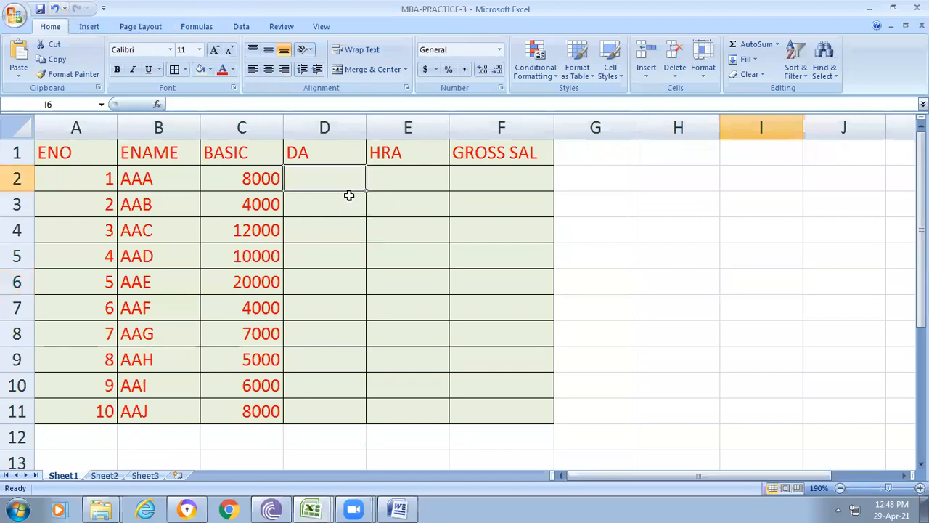
scroll(610, 327, down, 1)
scroll(606, 325, up, 1)
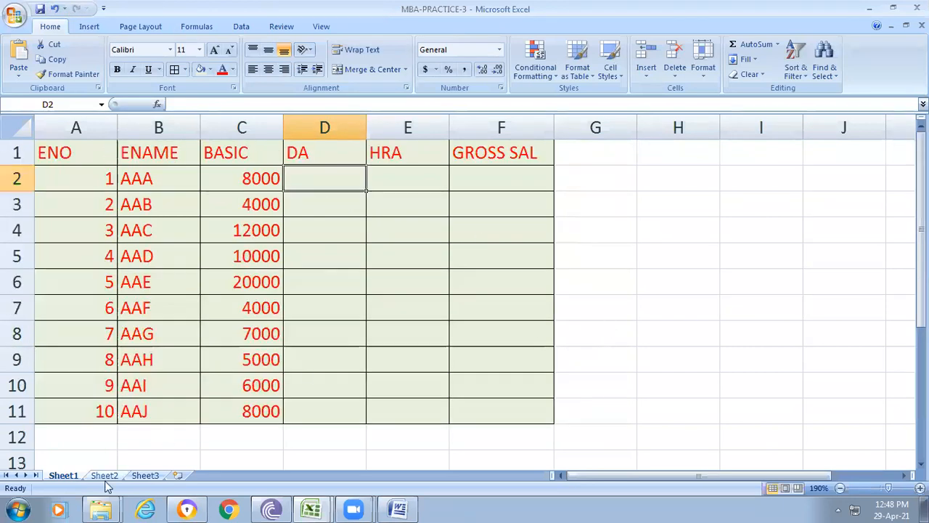
right_click(63, 479)
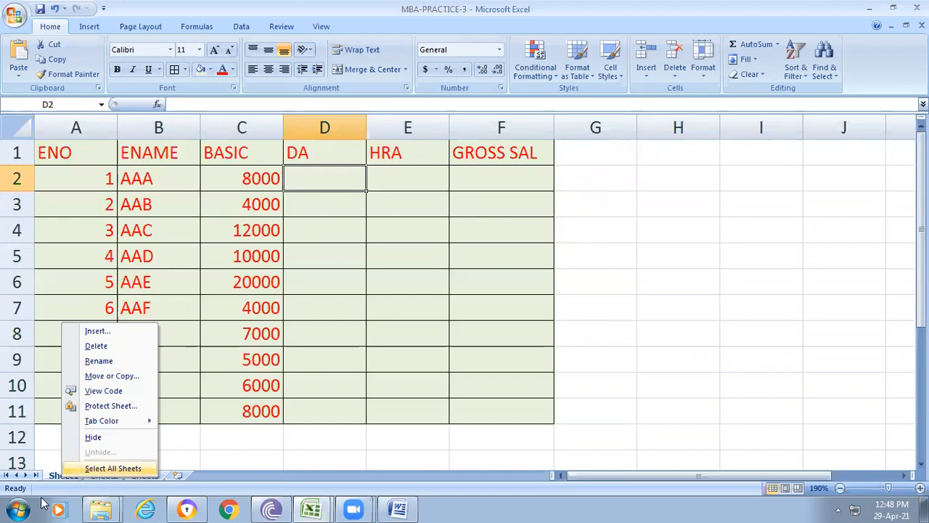
click(698, 394)
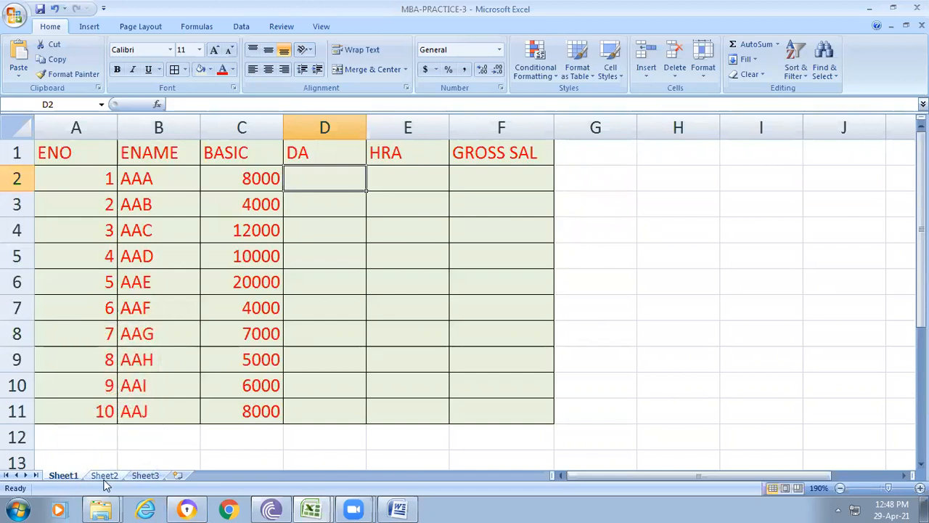
Insert two new worksheets after Sheet3.
click(179, 477)
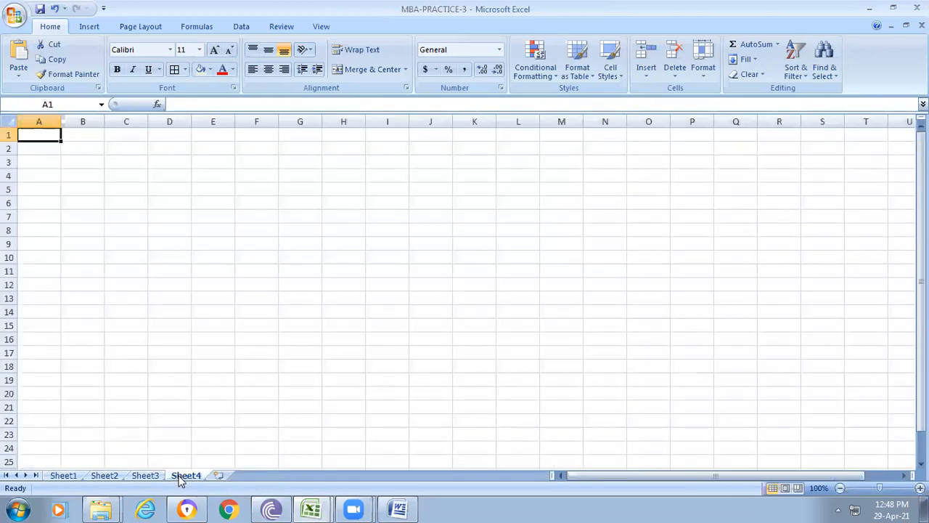
click(217, 475)
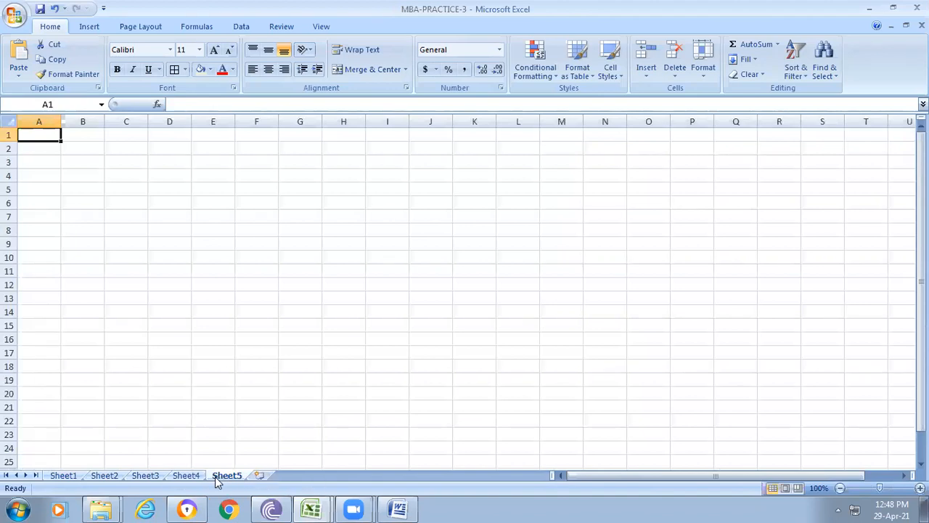
Rename Sheet1, which holds the employee table, as EMP SAL.
click(69, 476)
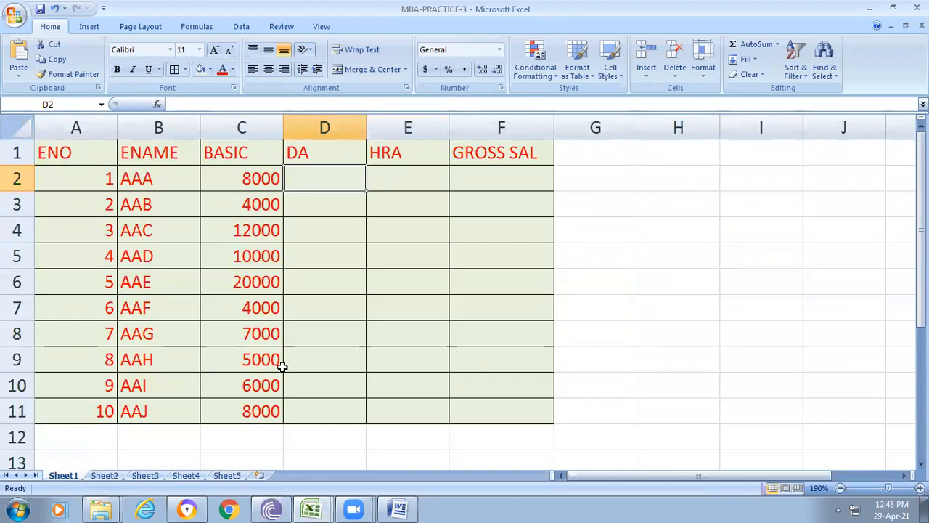
right_click(64, 475)
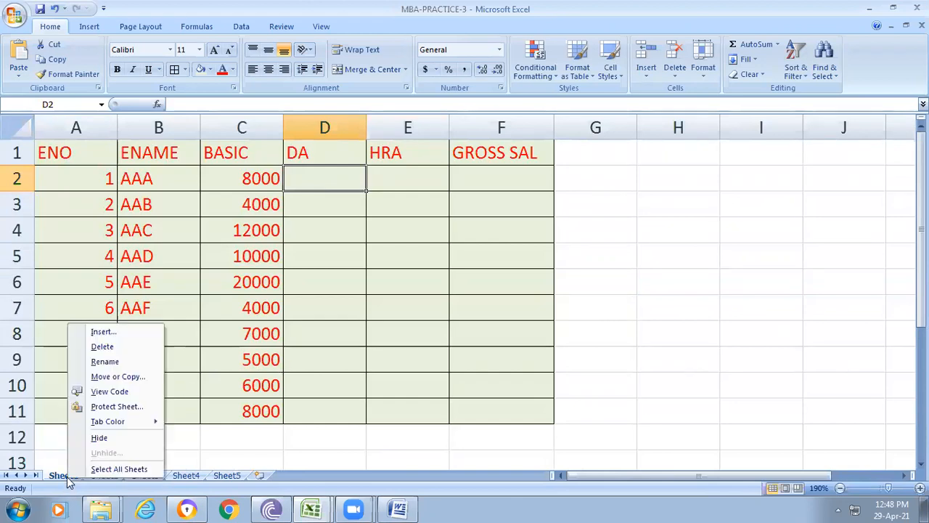
click(116, 361)
text(EMP SAL)
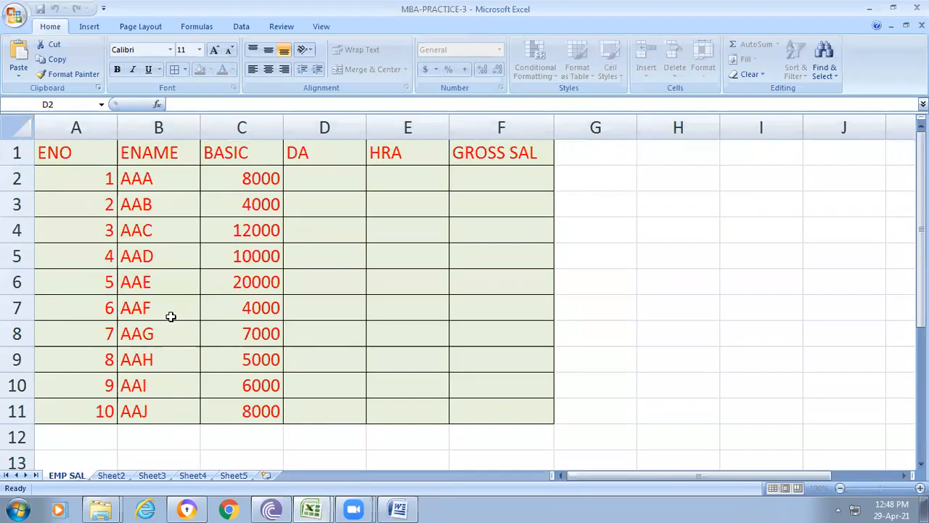
click(723, 331)
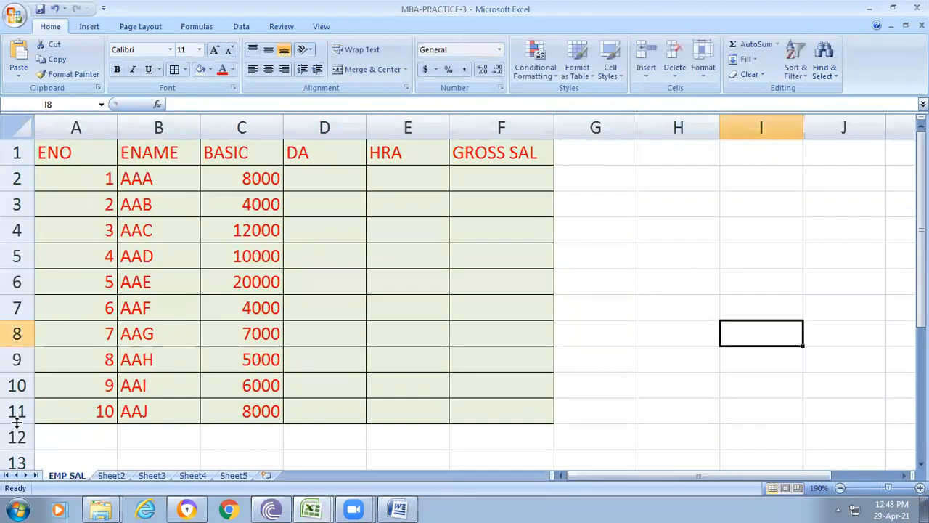
On Sheet2, list the colours ROSE, PINK, GREEN, RED, ROSE, ROSE and RED down cells B3 to B9.
click(113, 476)
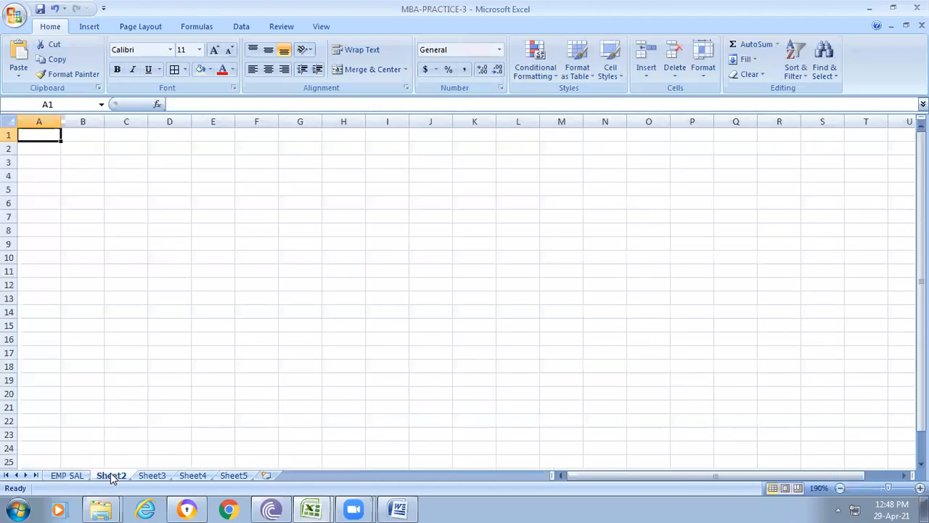
click(101, 167)
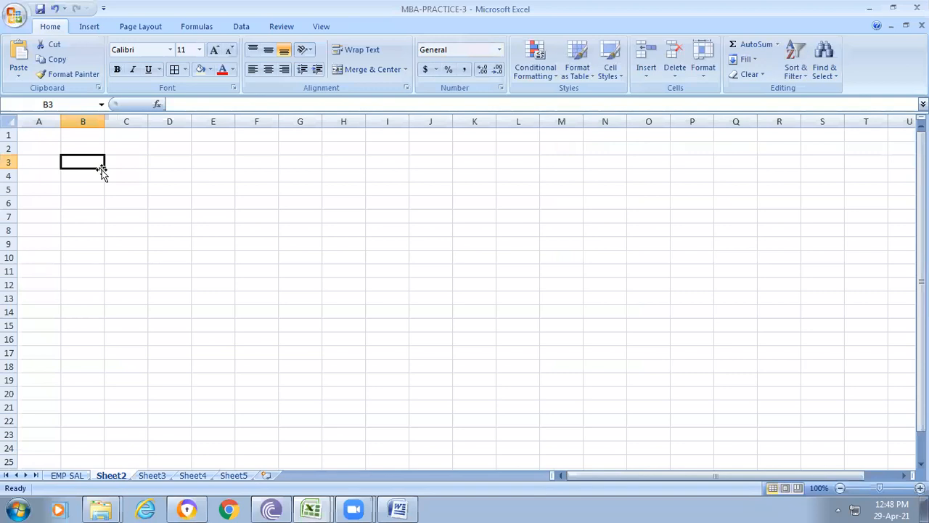
text(ROSE)
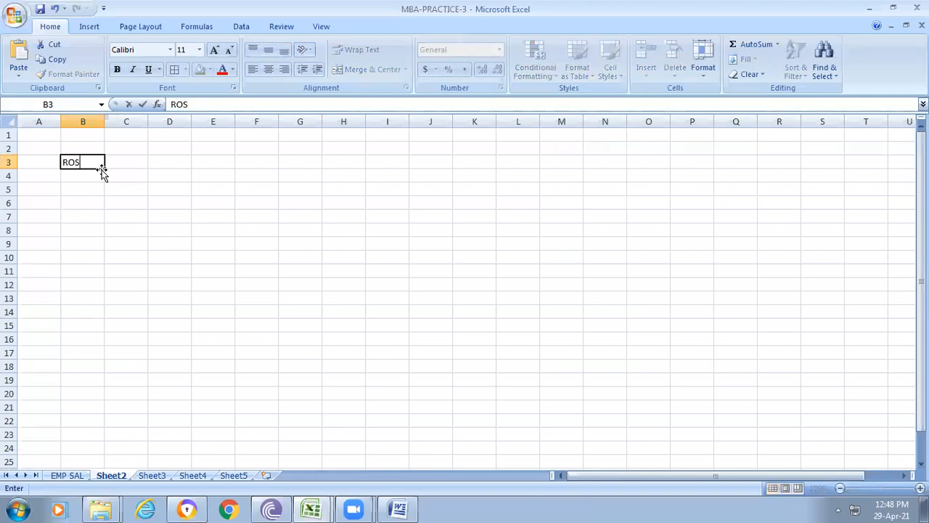
key(Return)
text(PINK)
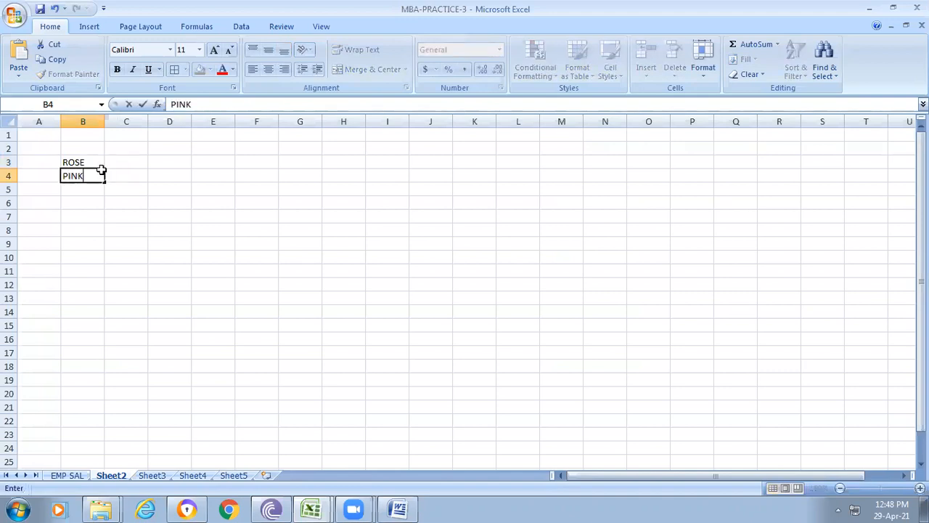
key(Return)
text(GREEN)
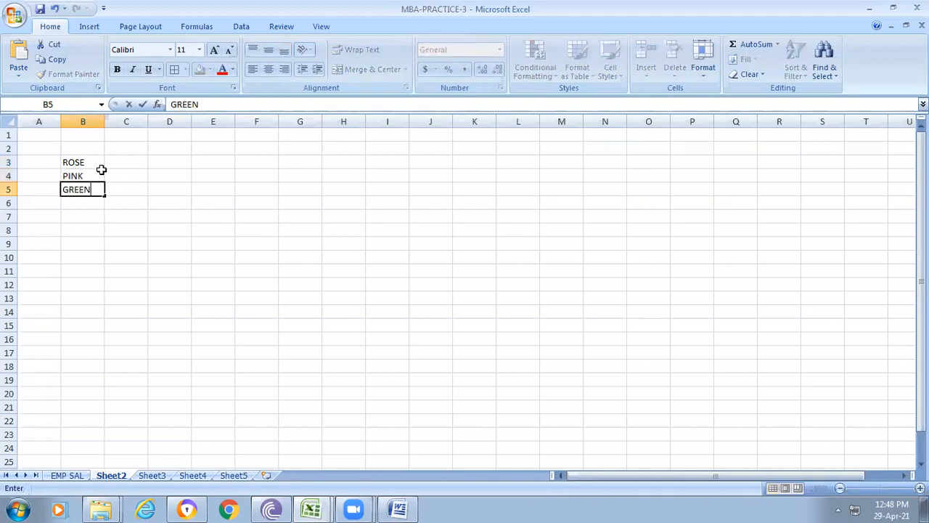
key(Return)
text(RED)
key(Return)
text(ROSE)
key(Return)
text(ROS)
key(Return)
text(ED)
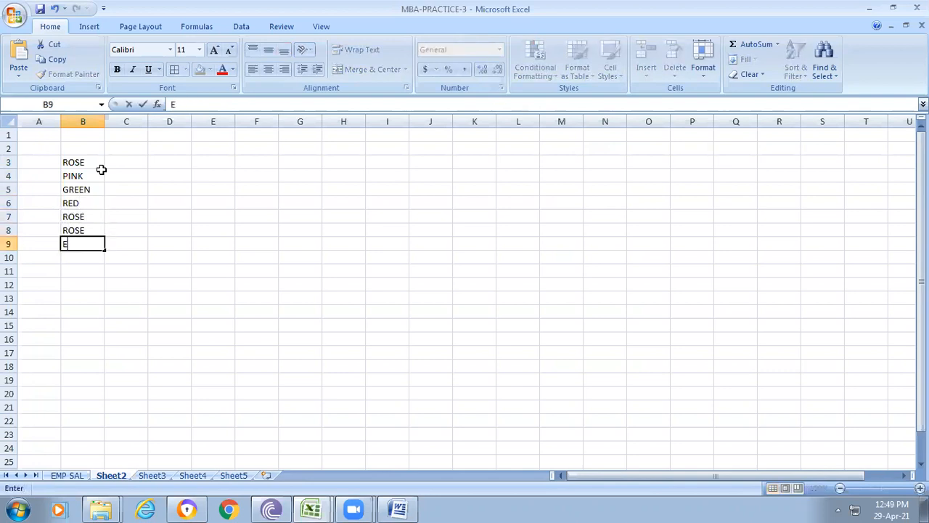
key(BackSpace)
key(BackSpace)
text(RED)
click(193, 244)
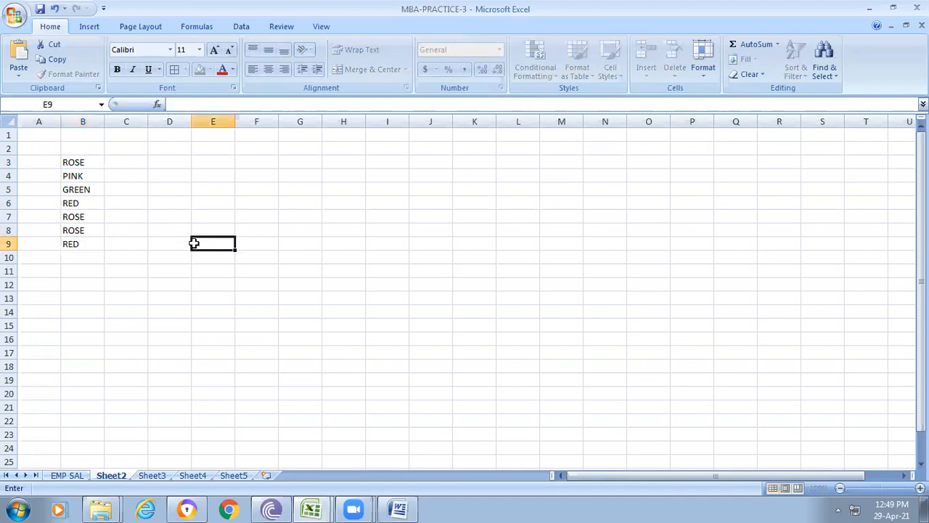
click(132, 161)
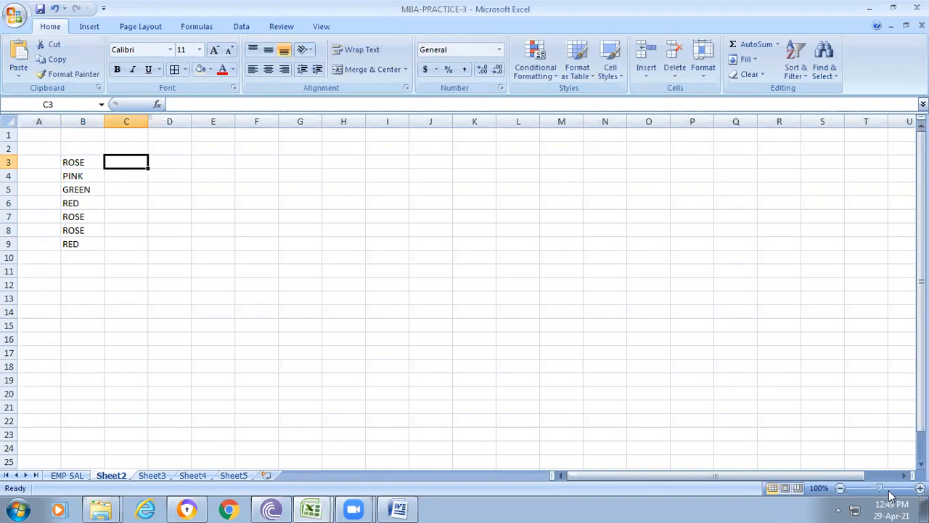
scroll(464, 290, up, 5)
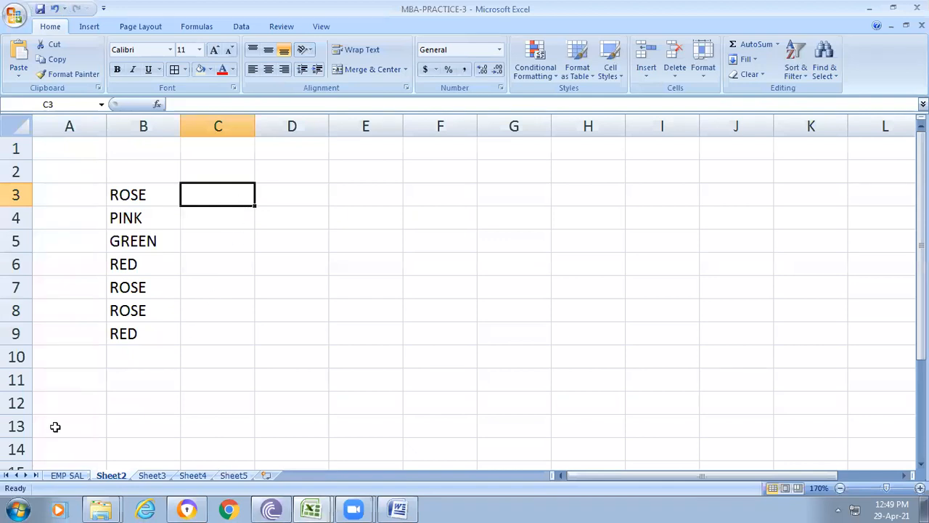
click(66, 475)
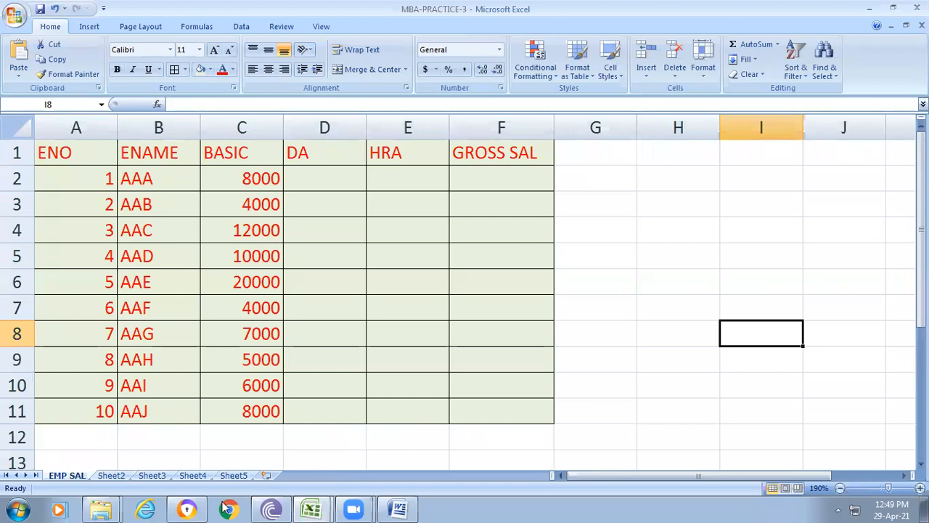
click(111, 475)
click(234, 202)
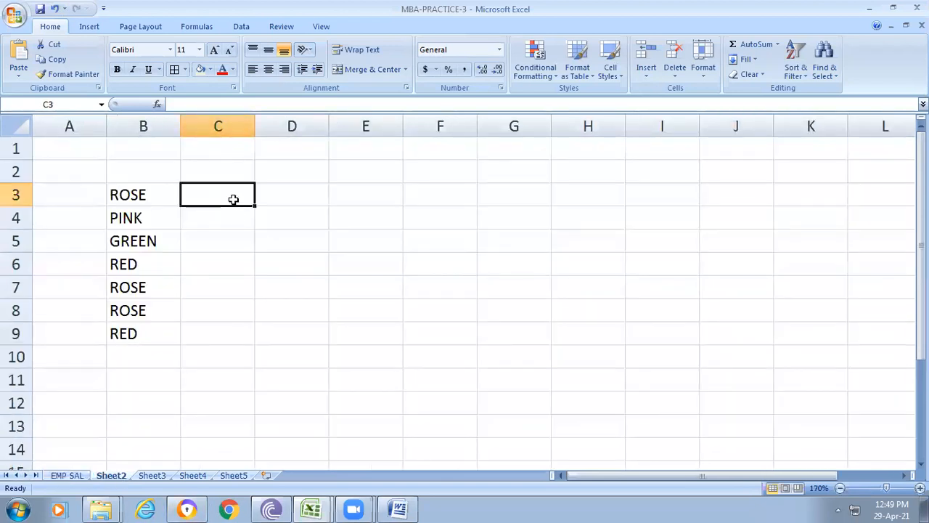
Enter the text IF THE COLOR IS RED THEN PRINT ANGRY in cell B2, above the colour list.
click(141, 176)
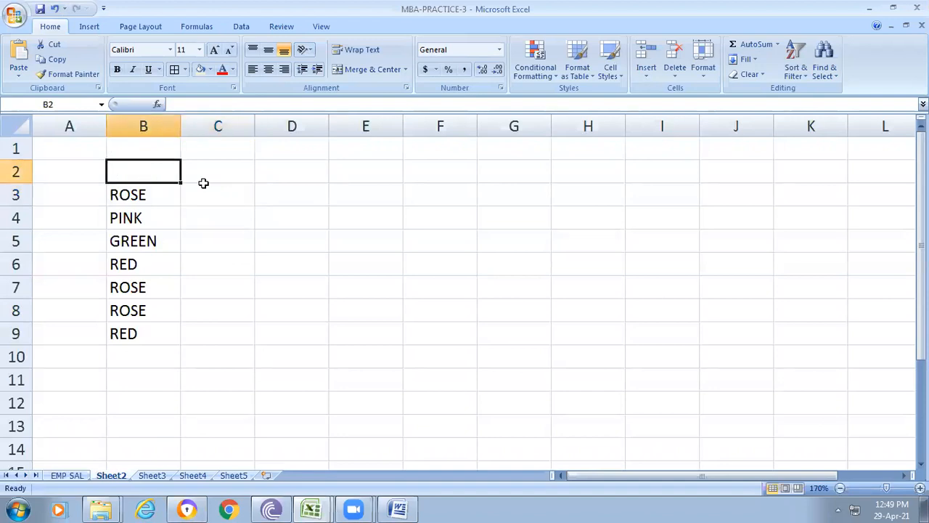
text(IF )
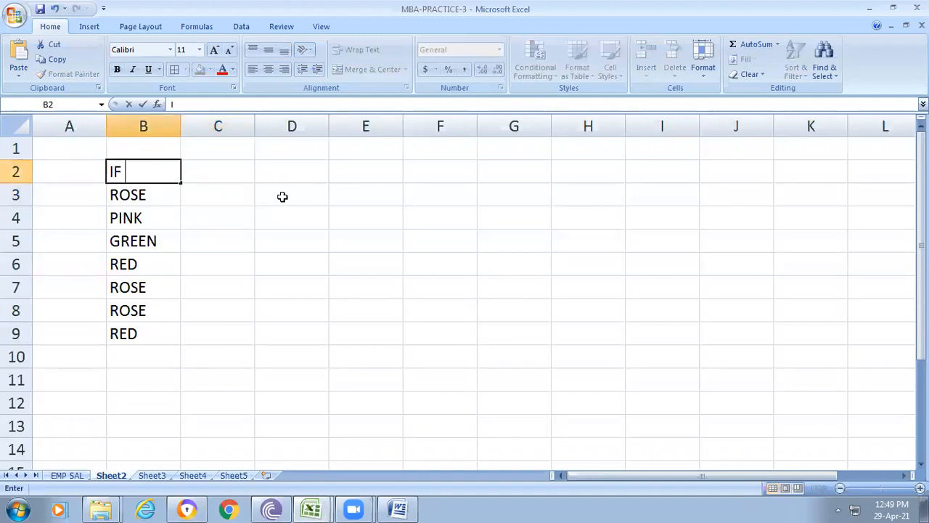
text(THE COLOR IS)
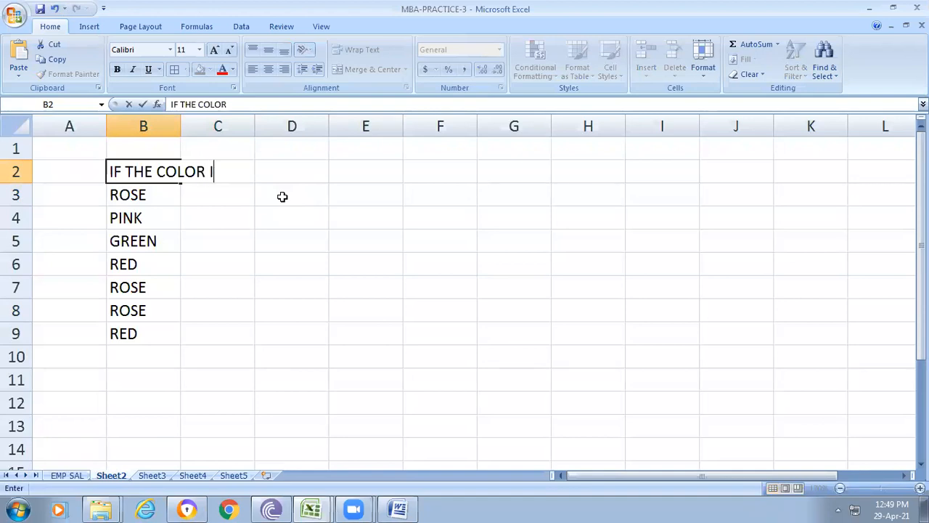
text( RED )
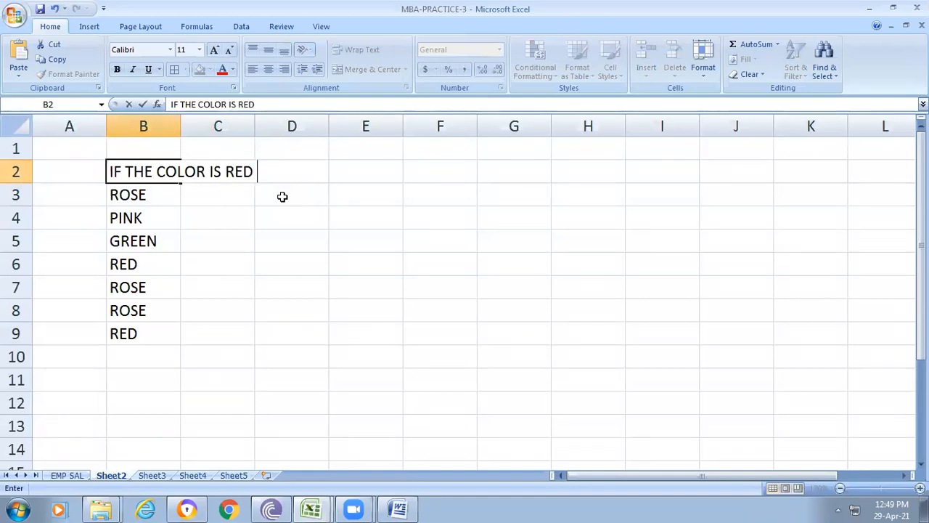
text(THEN )
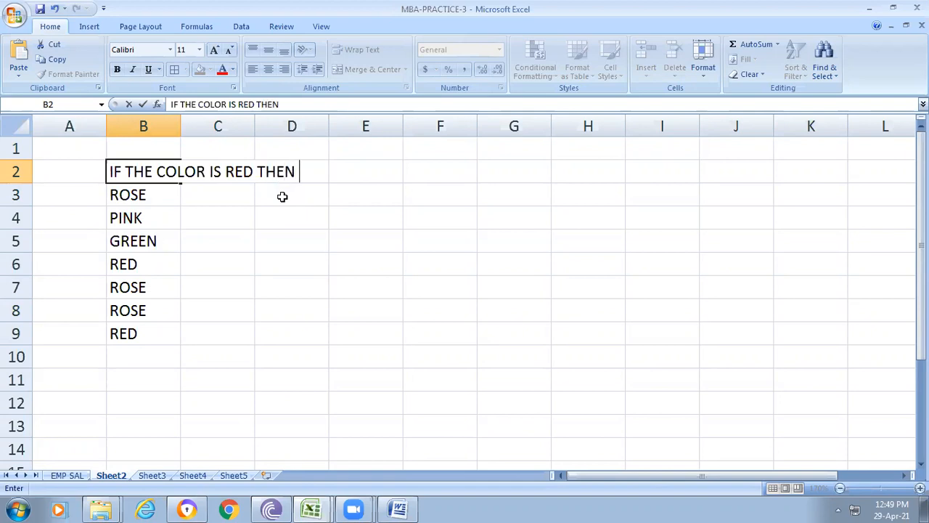
text(PRIN)
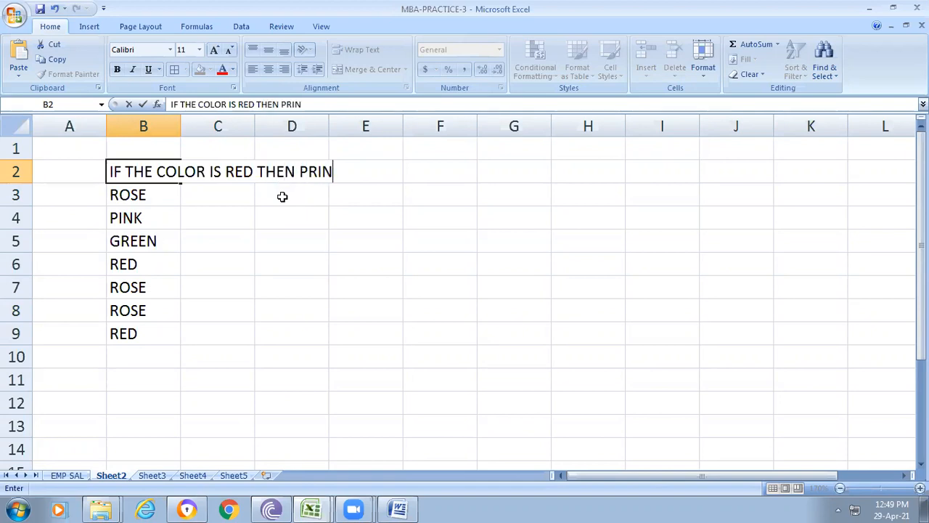
text(T ANGRY)
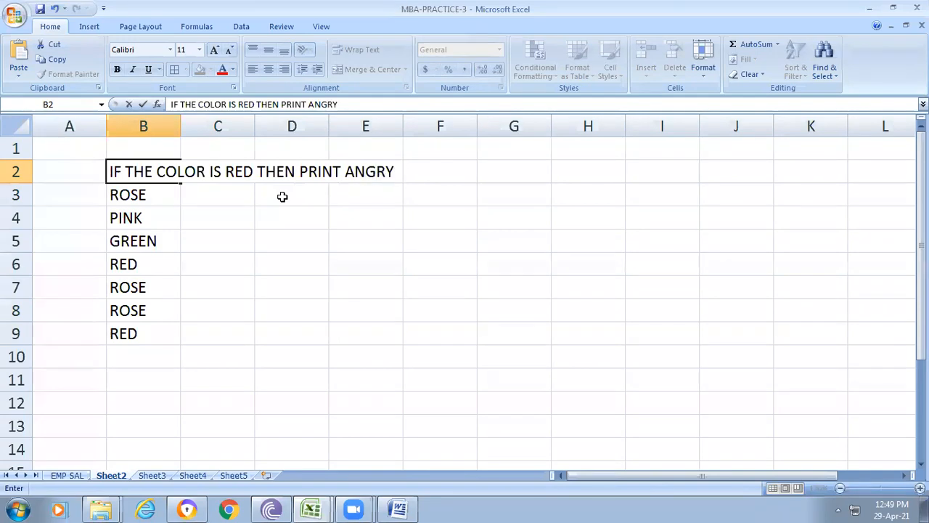
text( IF THE COLO)
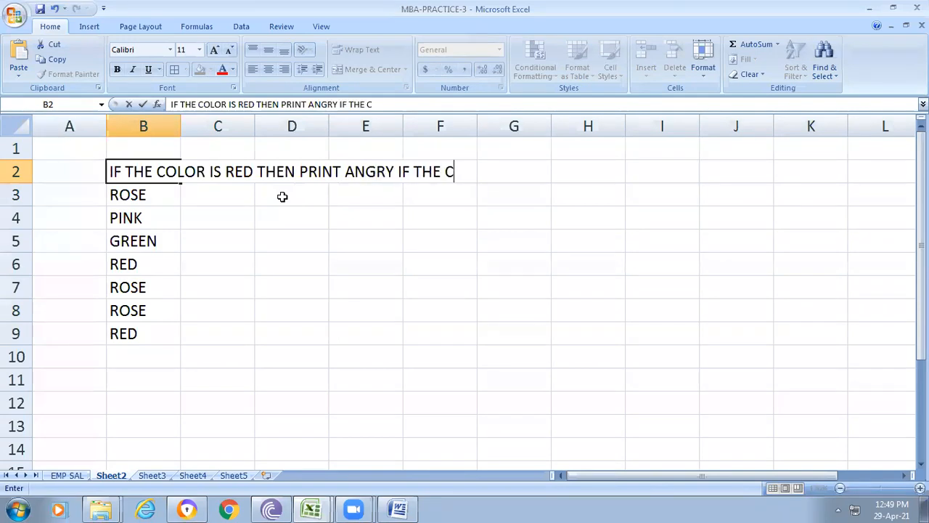
text(R IS )
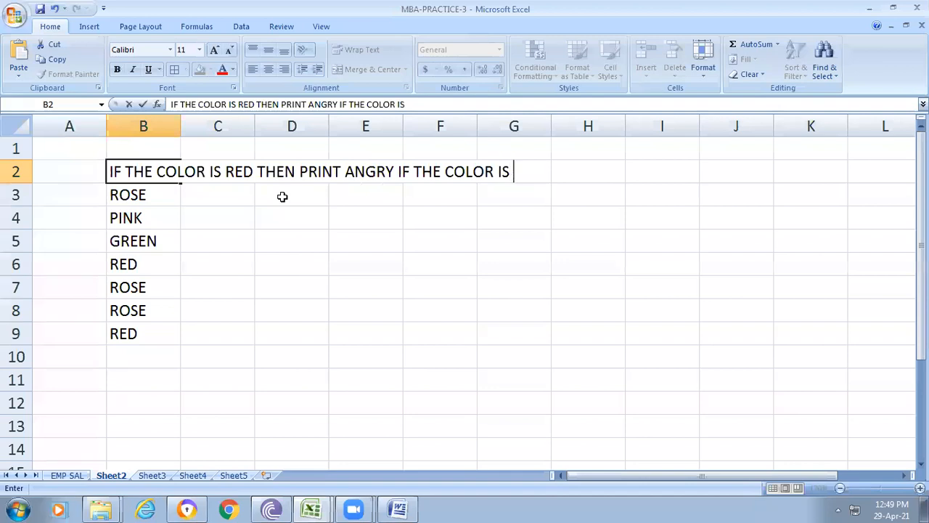
text(GREEN)
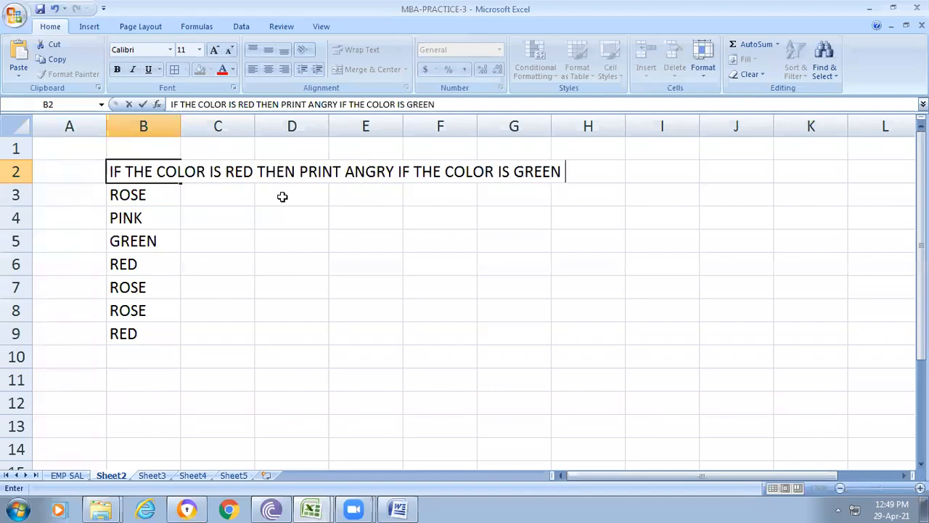
key(BackSpace)
key(BackSpace)
key(BackSpace)
key(BackSpace)
key(BackSpace)
key(BackSpace)
key(BackSpace)
key(BackSpace)
key(BackSpace)
key(BackSpace)
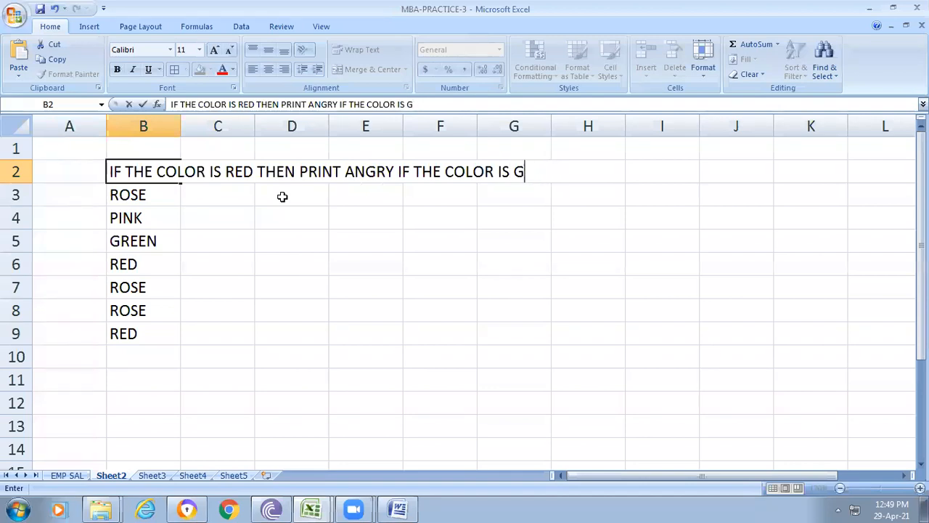
key(BackSpace)
key(BackSpace)
key(BackSpace)
key(BackSpace)
key(BackSpace)
key(BackSpace)
key(BackSpace)
key(BackSpace)
key(BackSpace)
key(BackSpace)
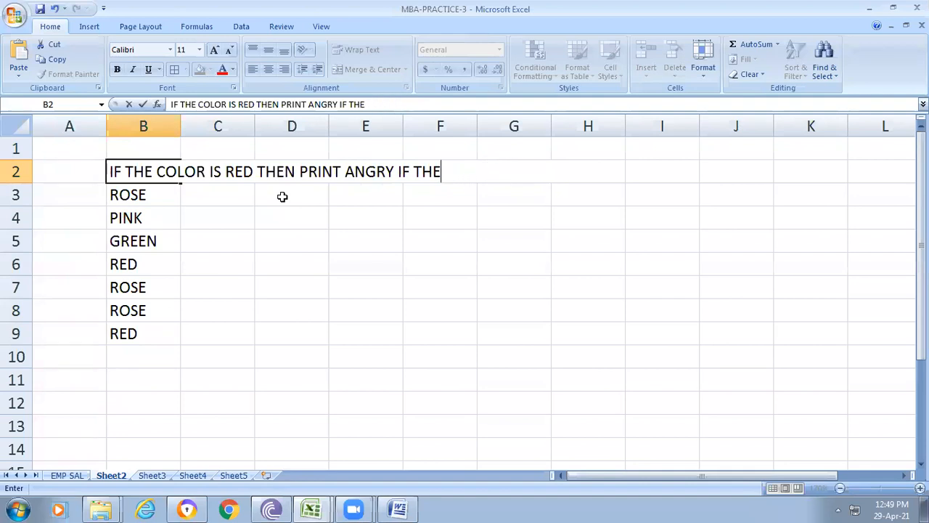
key(BackSpace)
key(BackSpace)
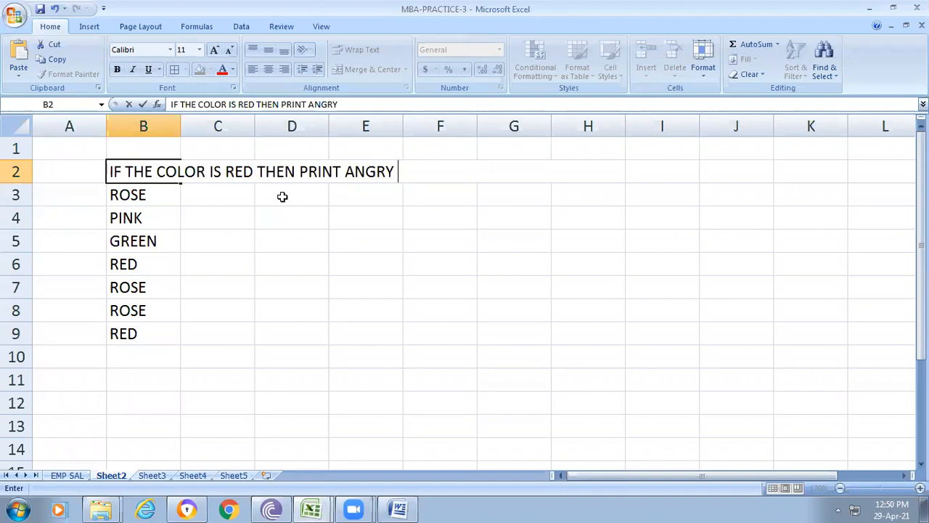
Complete the condition sentence in cell B2 with OTHERWISE HAPPY.
text(OTHER)
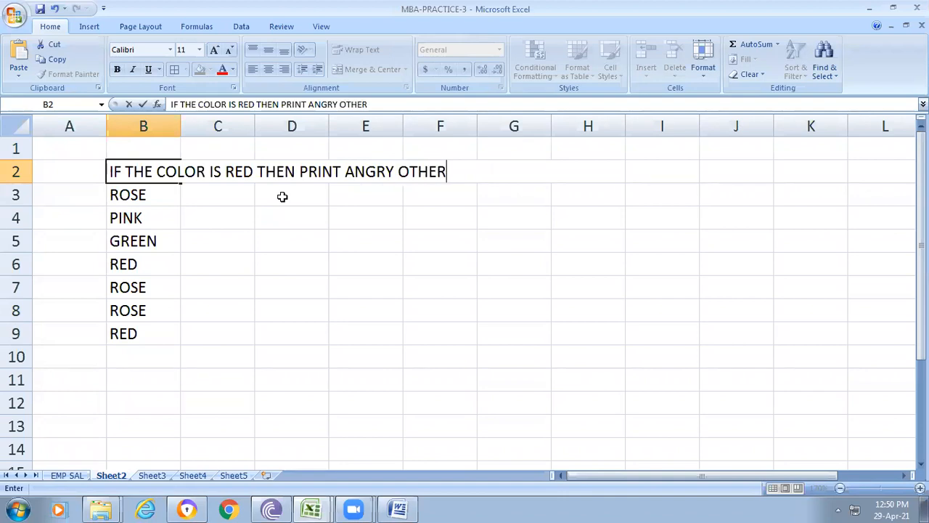
text(WISE)
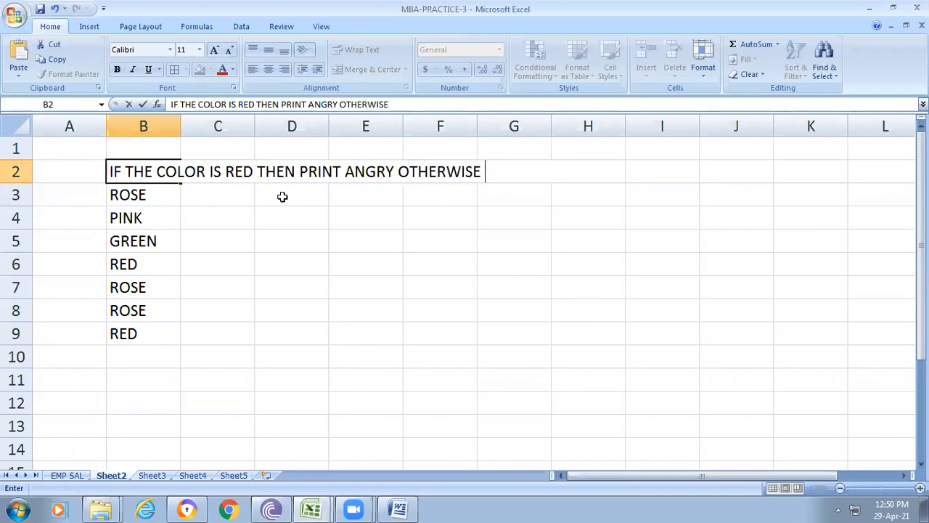
text( COOL)
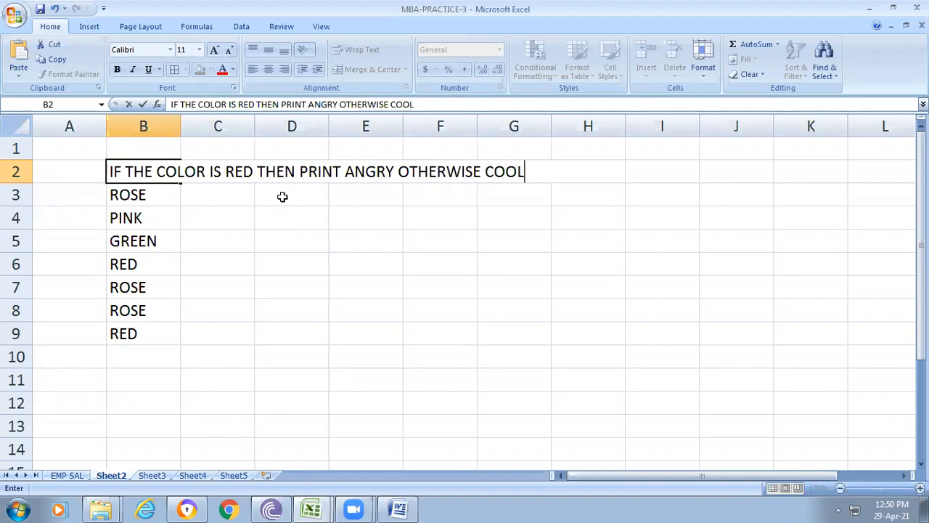
key(BackSpace)
key(BackSpace)
key(BackSpace)
key(BackSpace)
text(HAPPY)
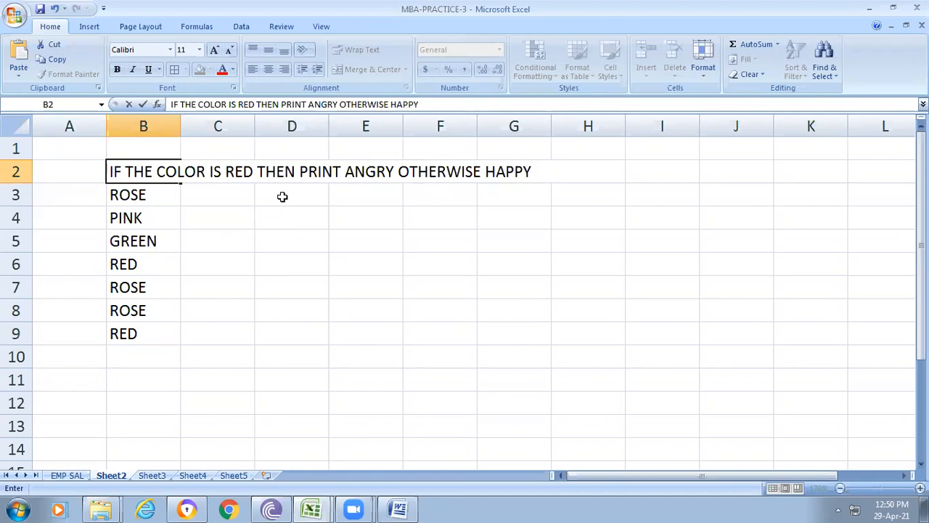
click(411, 226)
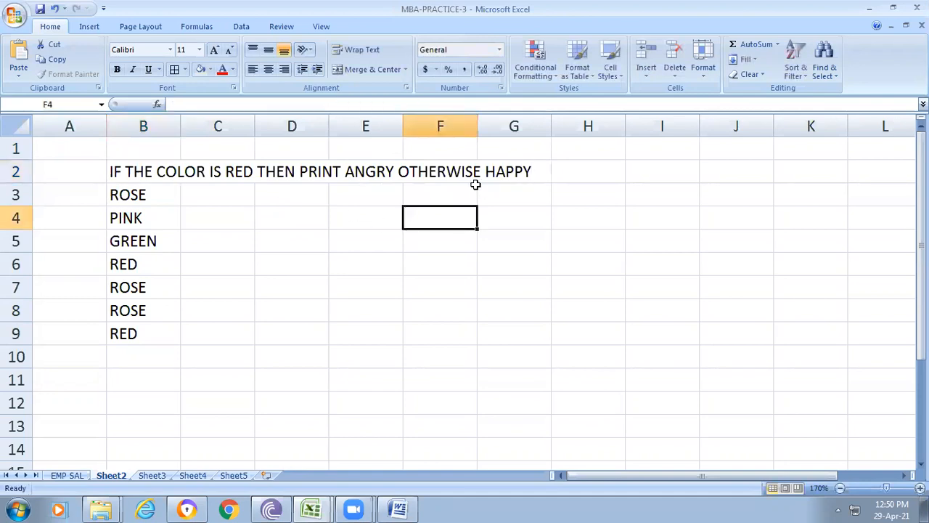
Enter the formula =IF(B3="RED","ANGRY","HAPPY") in cell C3, beside the first colour in the list.
drag(122, 196, 135, 328)
click(293, 287)
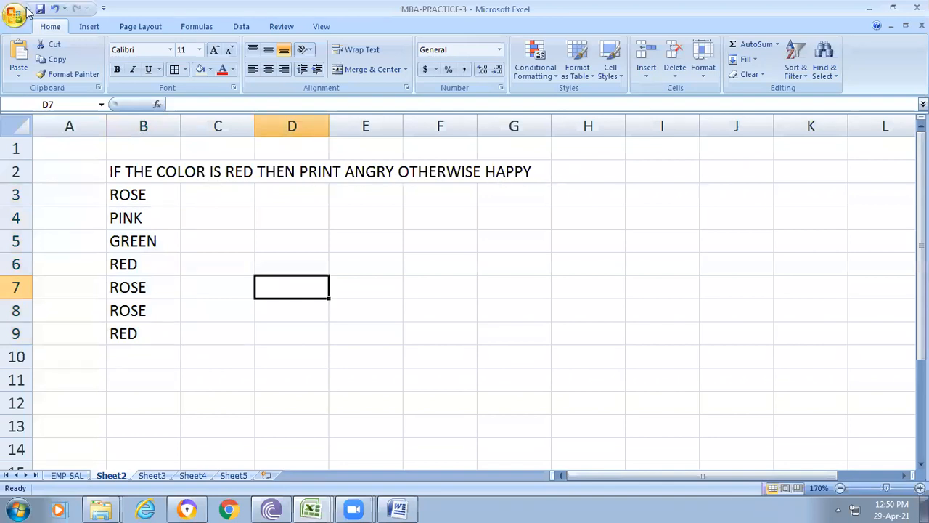
click(237, 197)
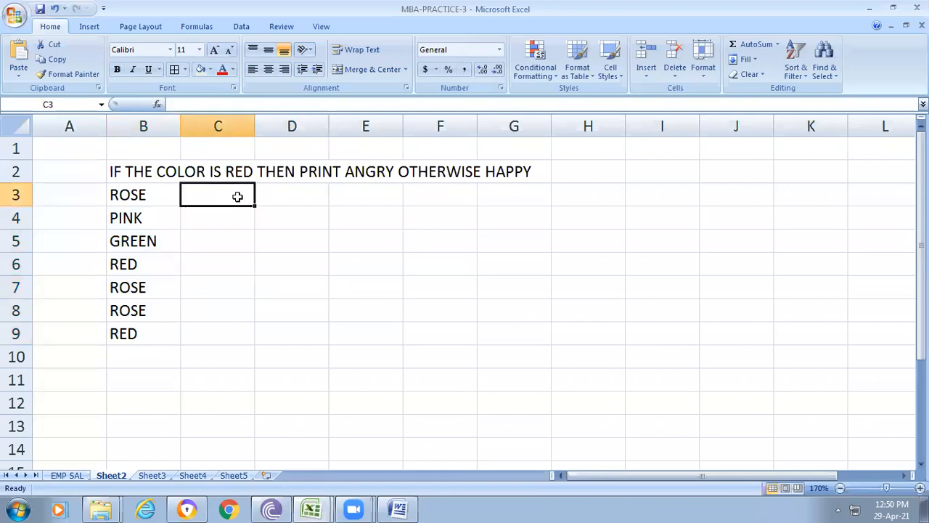
text(=IF)
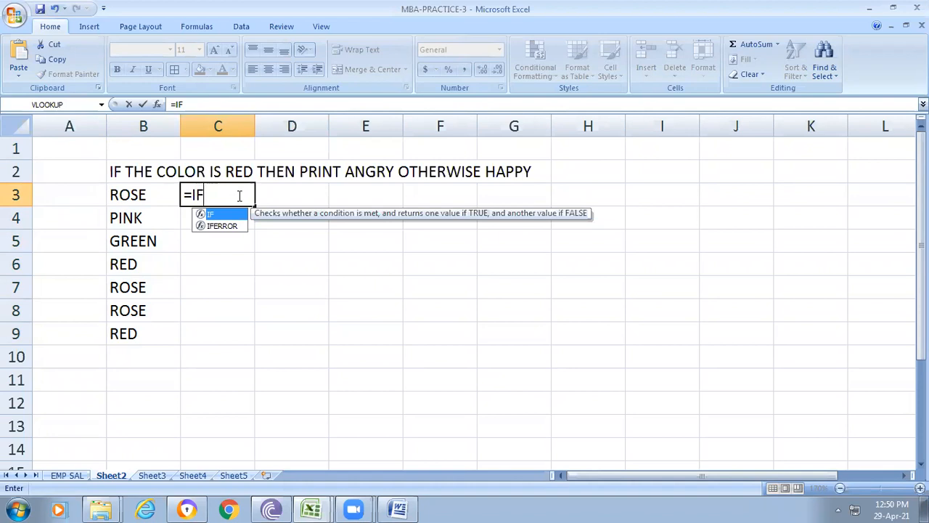
text(()
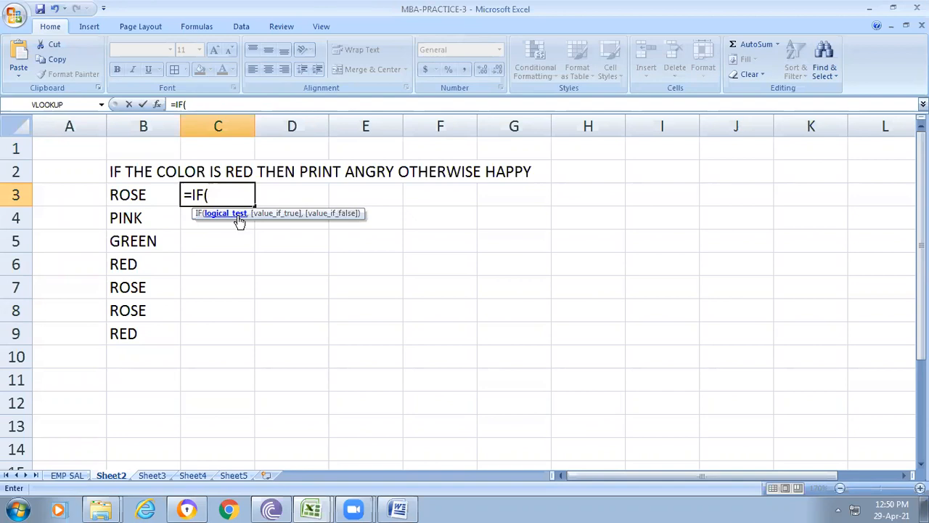
click(143, 195)
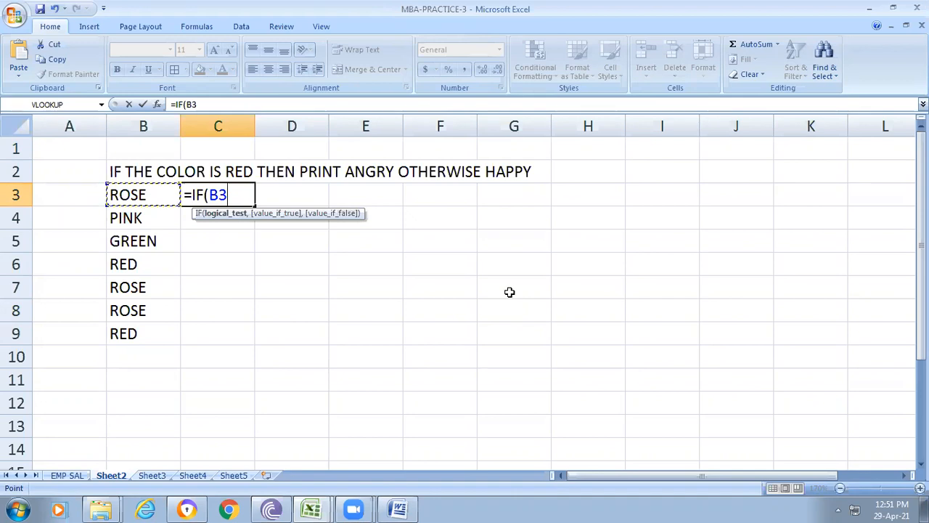
text(="RED")
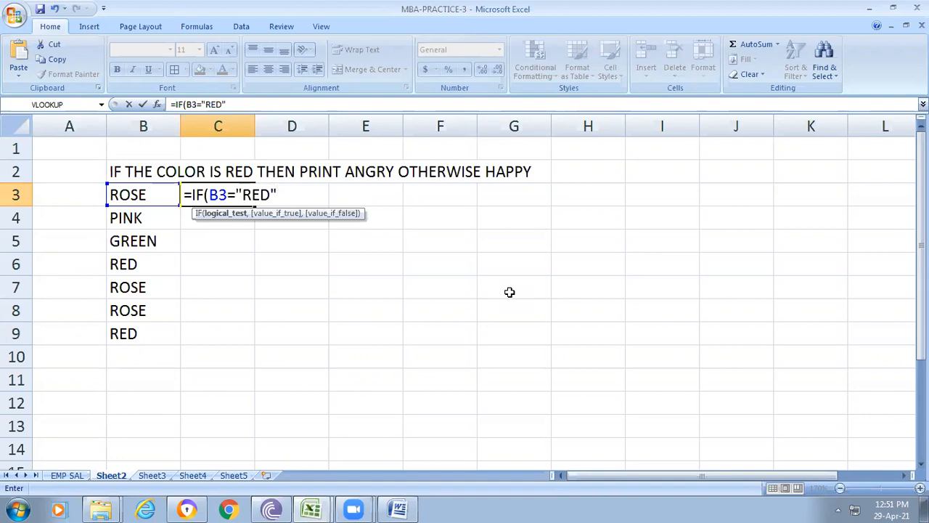
text(,)
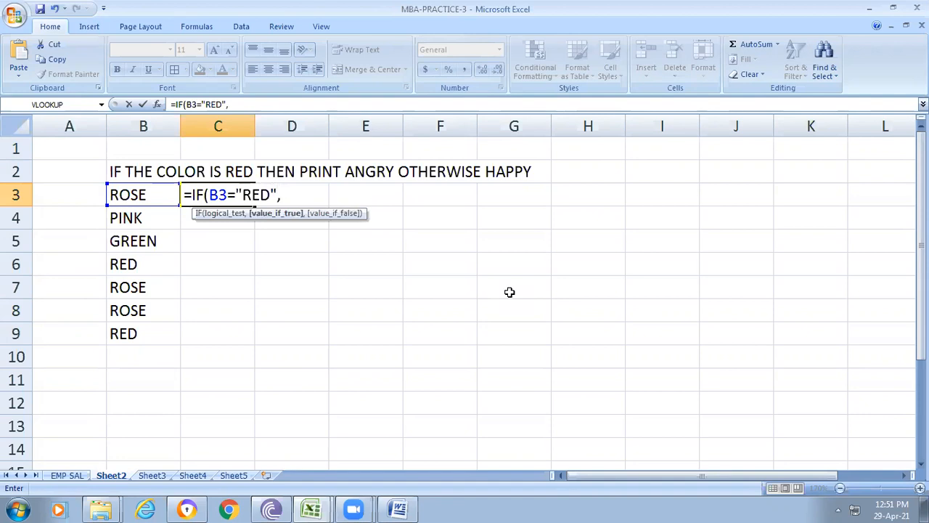
text("ANGRY)
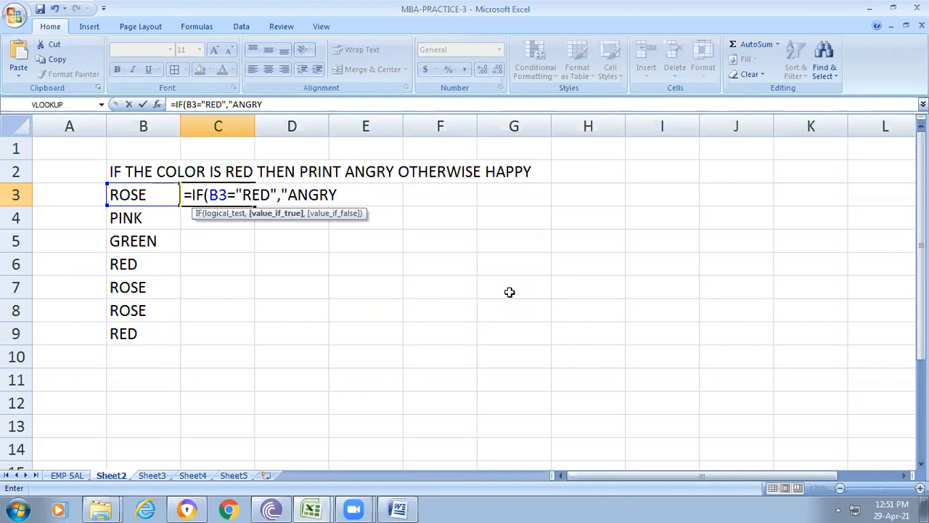
text(",")
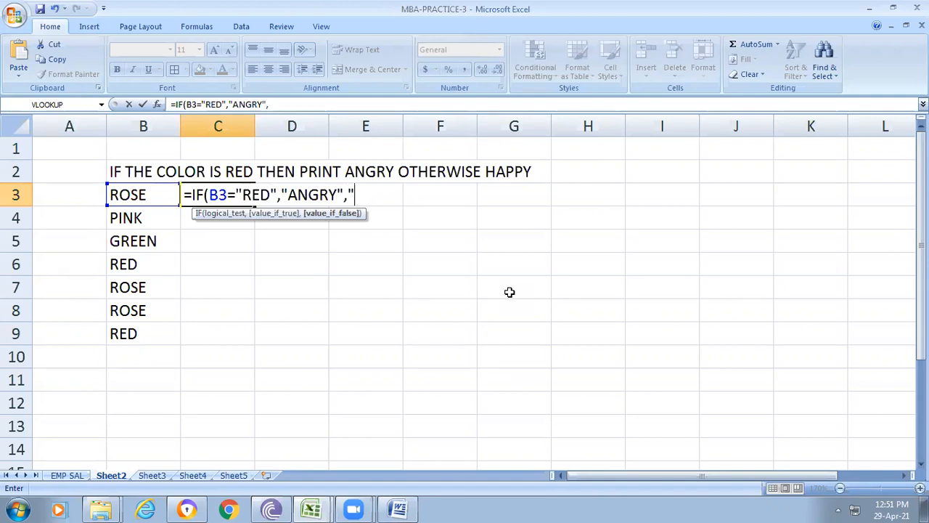
text(HAPP)
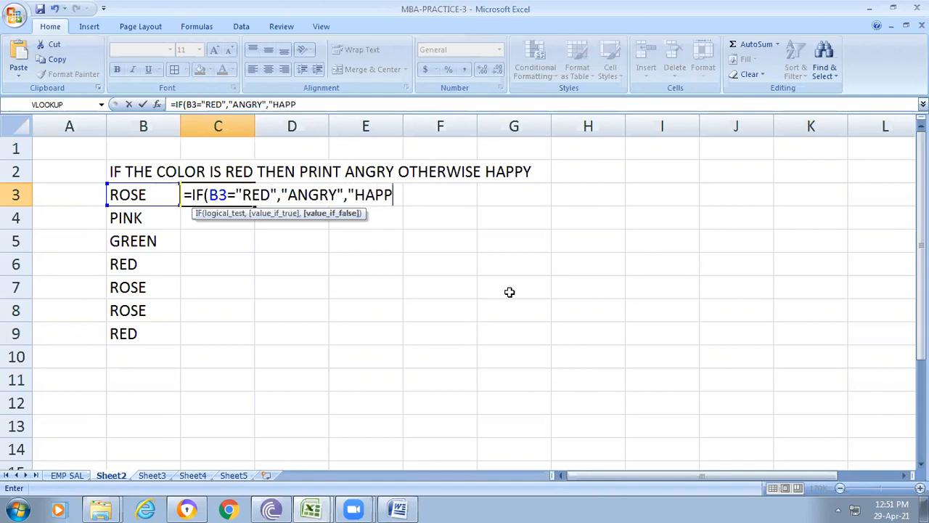
text(Y"))
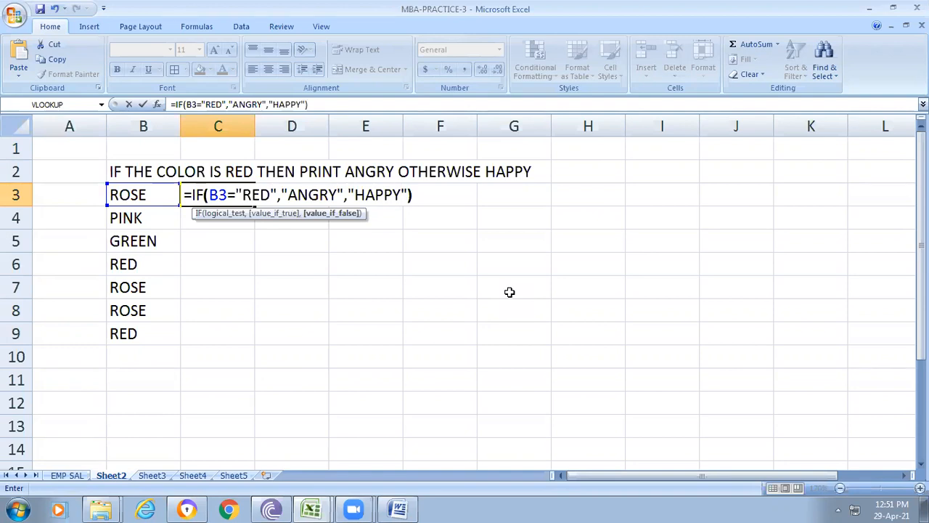
key(Return)
Fill the IF formula from cell C3 down to C9 so every colour in the list is evaluated.
click(216, 200)
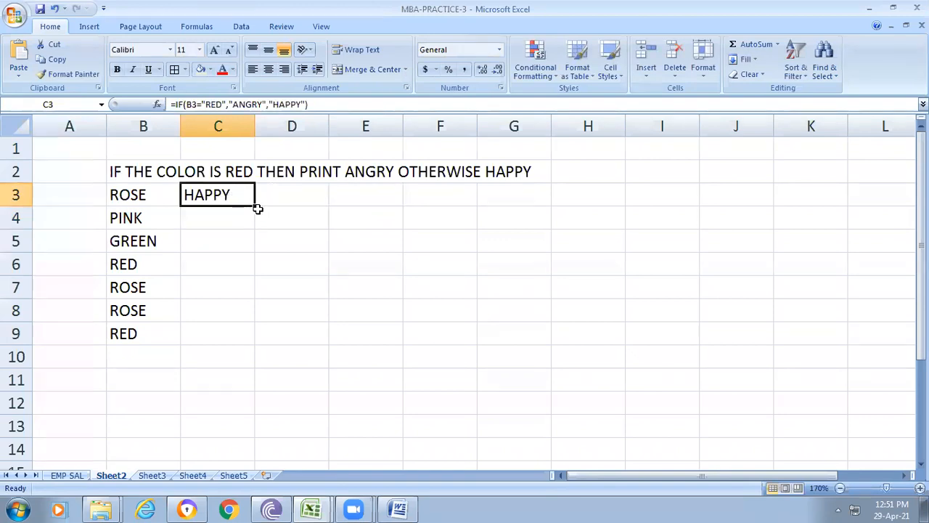
drag(255, 244, 255, 335)
click(338, 328)
drag(118, 194, 225, 311)
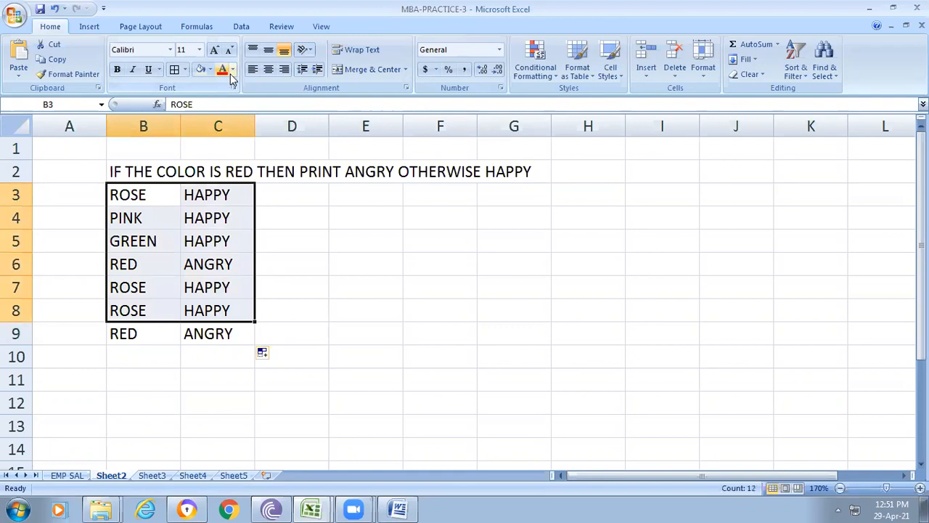
click(209, 70)
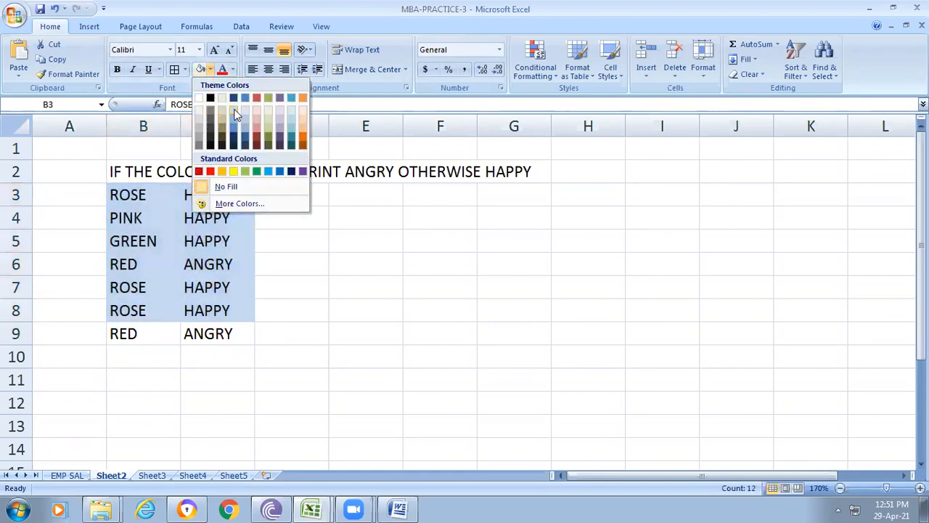
click(266, 193)
click(566, 291)
Give the colour list and its results in B3 to C9 a green fill and dark blue text.
drag(129, 196, 233, 333)
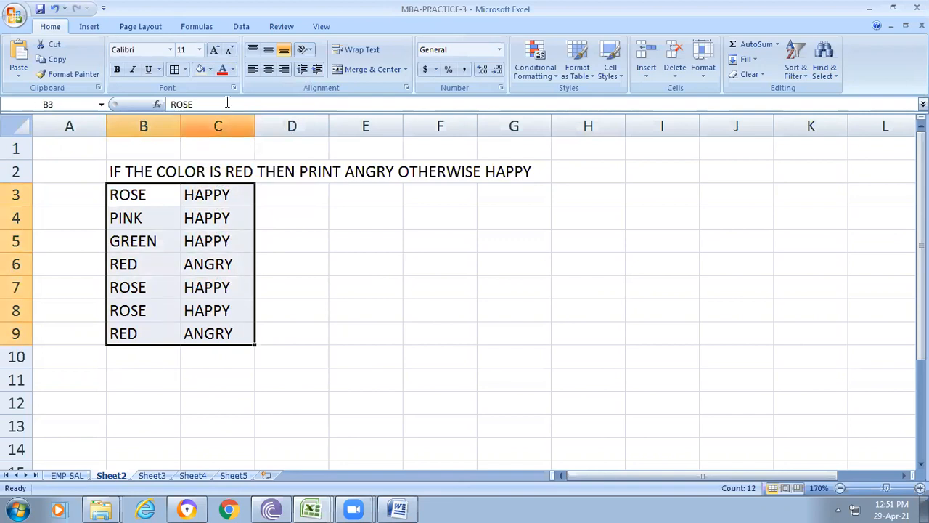
click(210, 70)
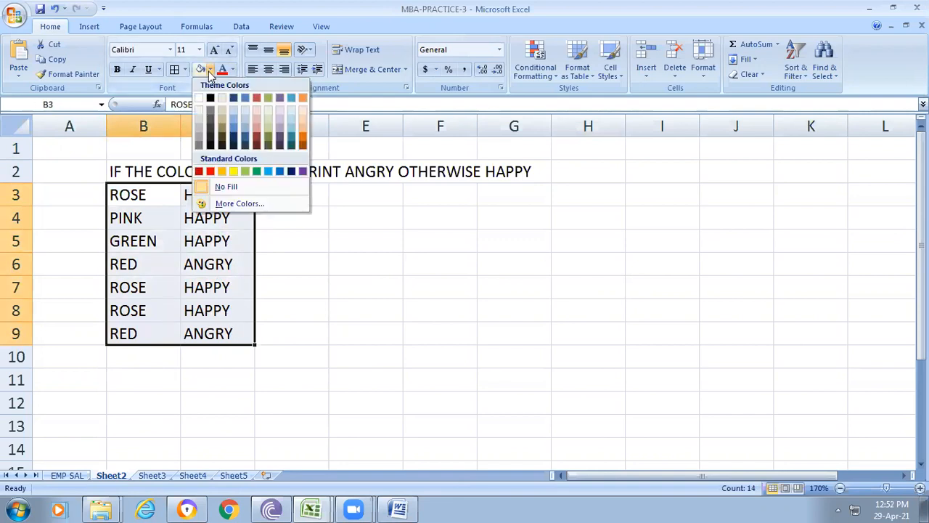
click(257, 171)
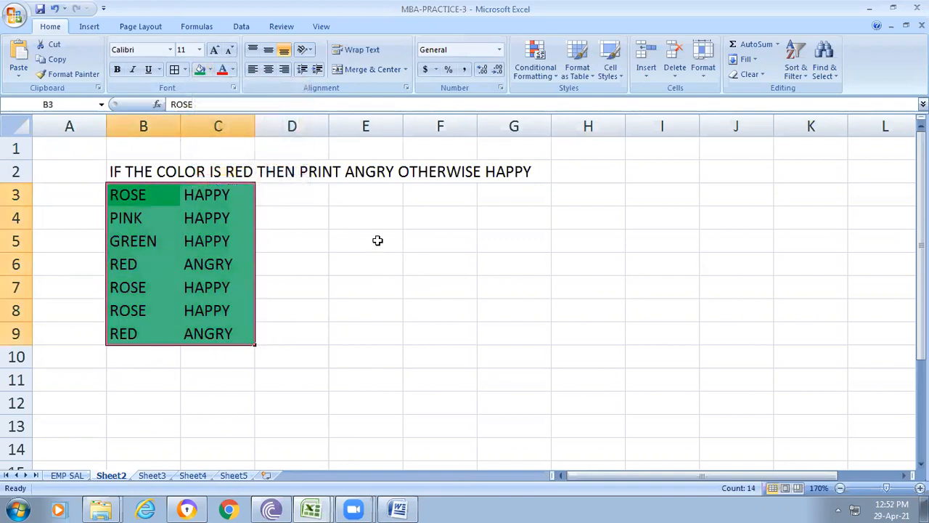
click(223, 71)
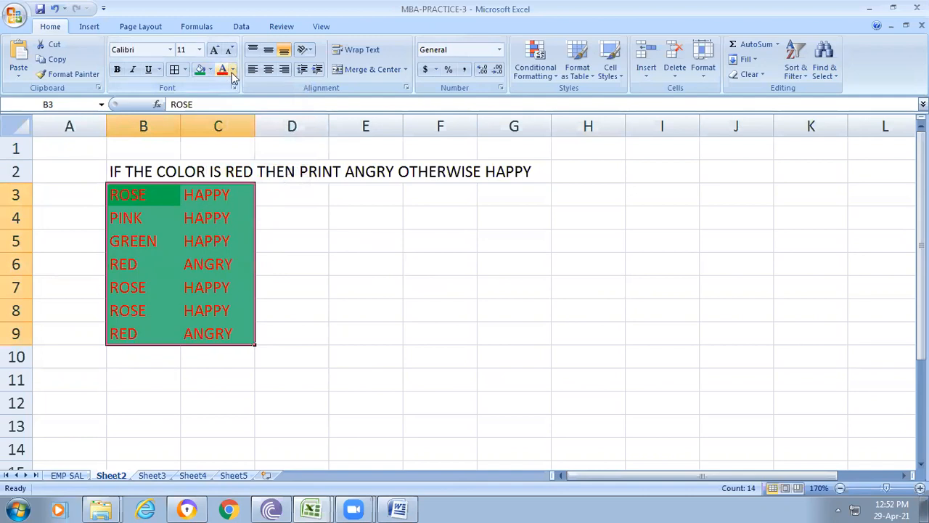
click(232, 70)
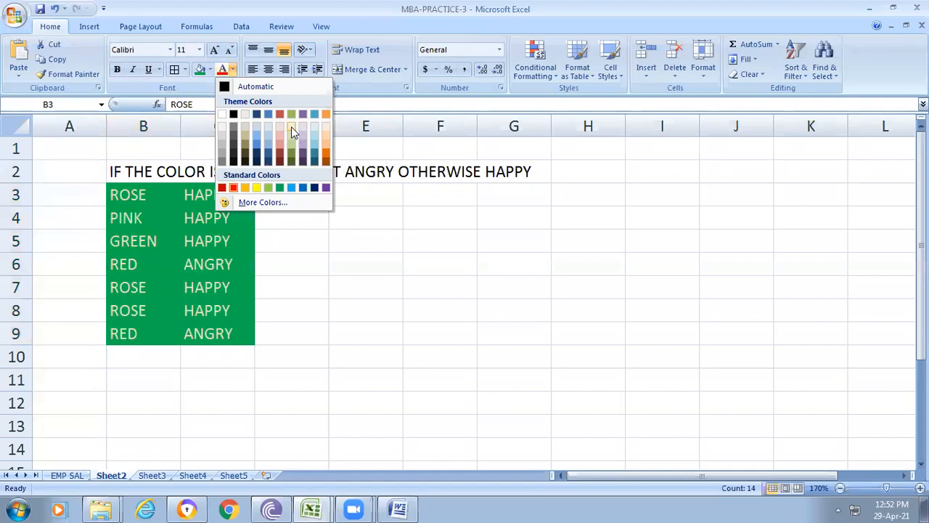
click(313, 187)
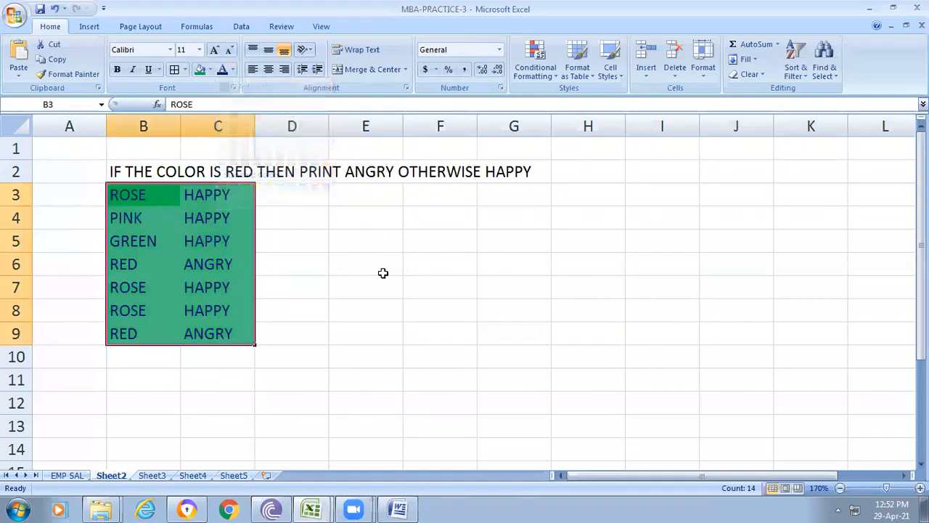
click(383, 271)
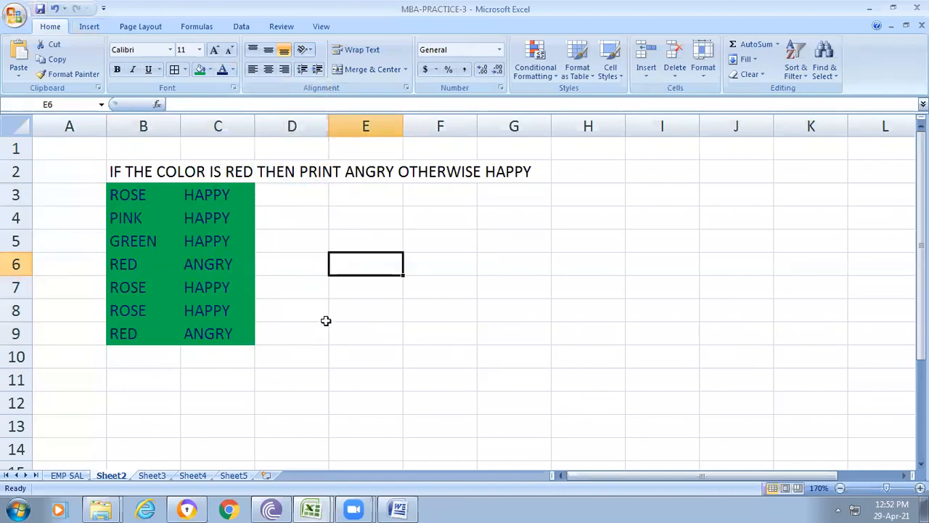
Compare the colours in column B with their IF results in column C, checking the two RED rows in particular.
click(426, 383)
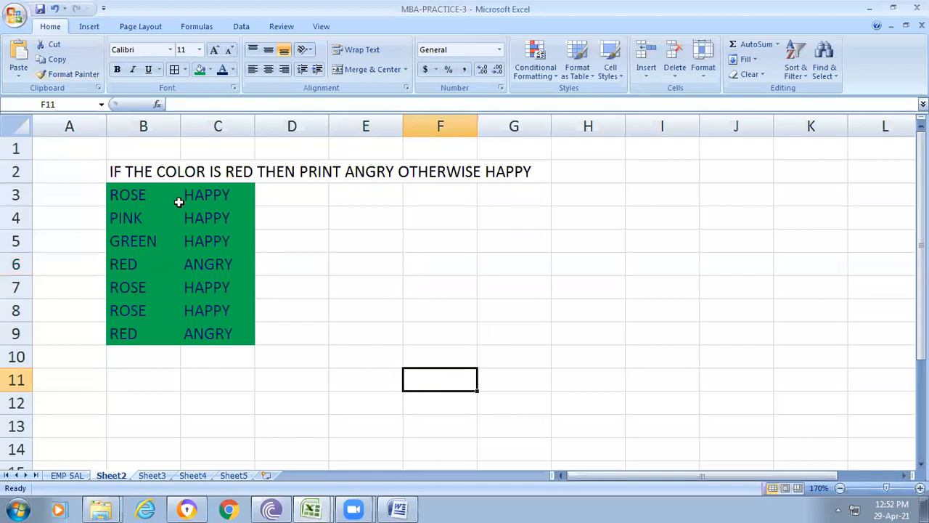
click(146, 194)
click(215, 196)
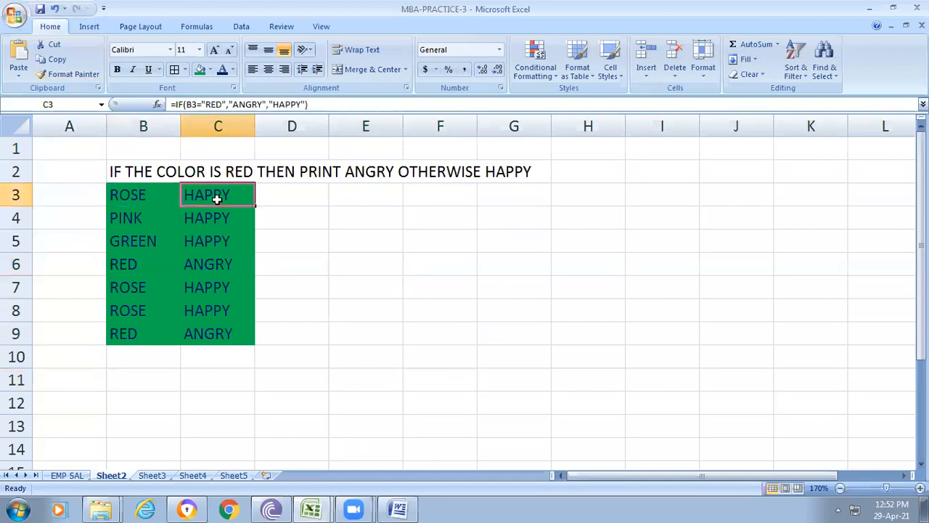
click(134, 221)
click(221, 224)
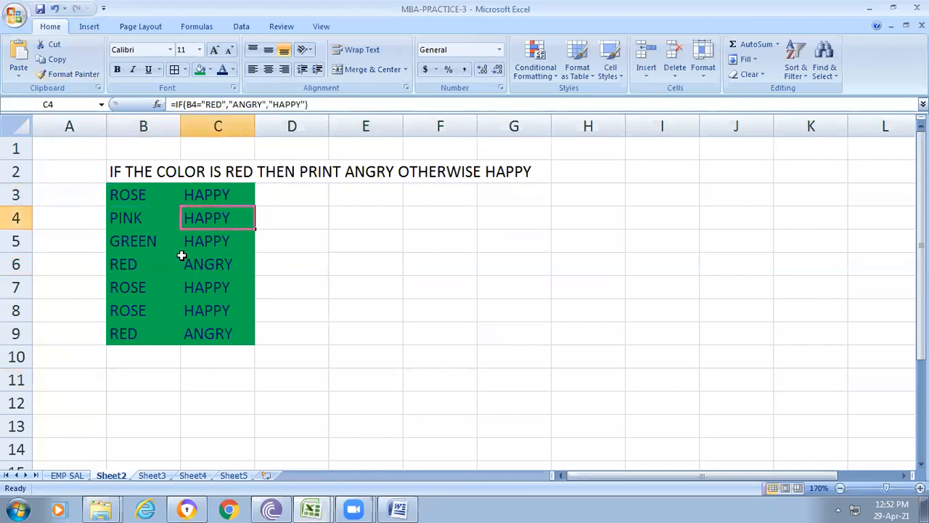
click(164, 246)
click(190, 245)
click(124, 266)
click(209, 267)
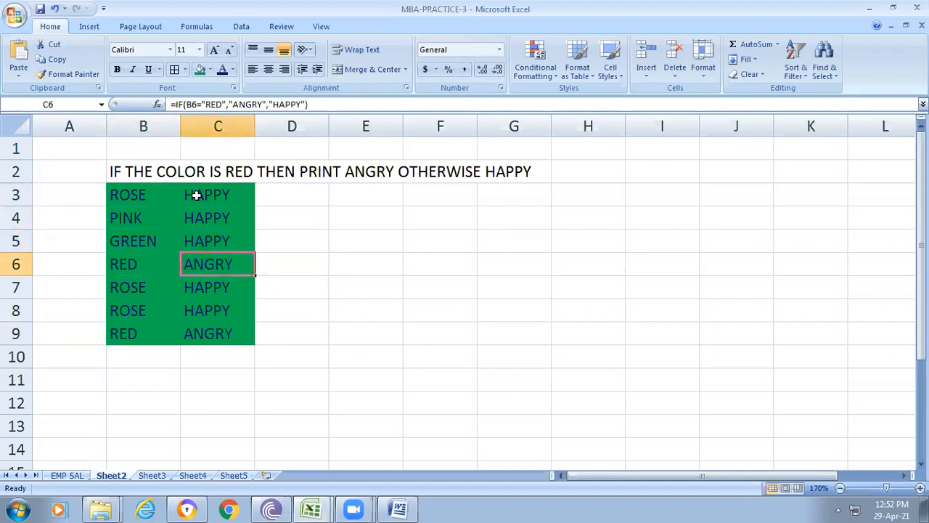
click(397, 286)
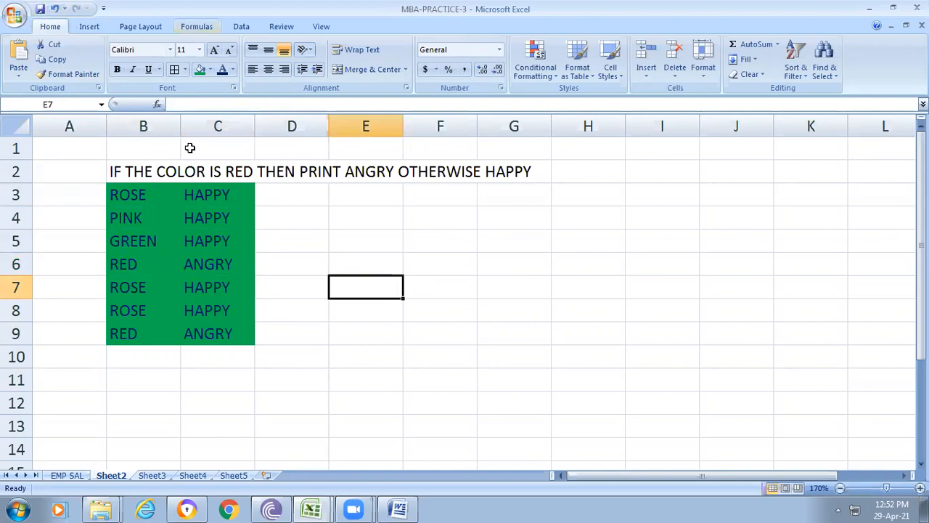
click(202, 267)
drag(129, 265, 221, 269)
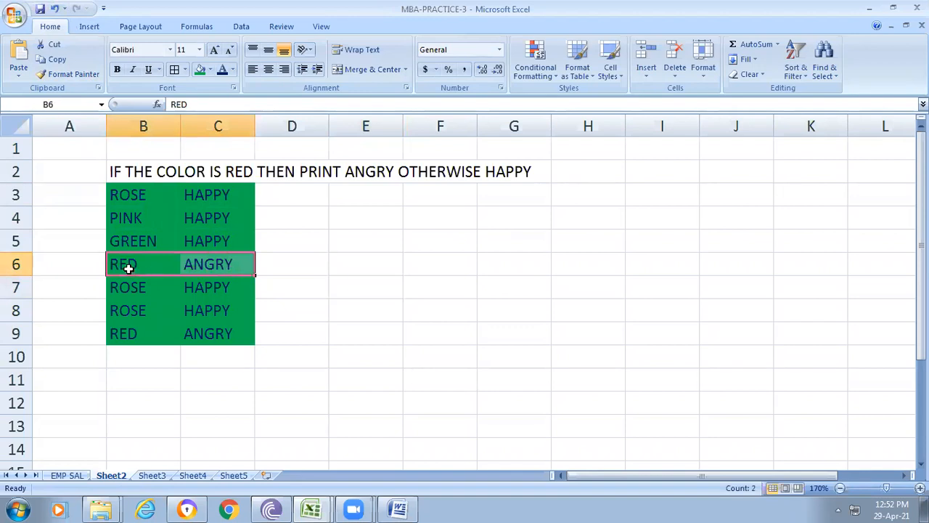
click(174, 334)
drag(174, 333, 217, 340)
click(315, 223)
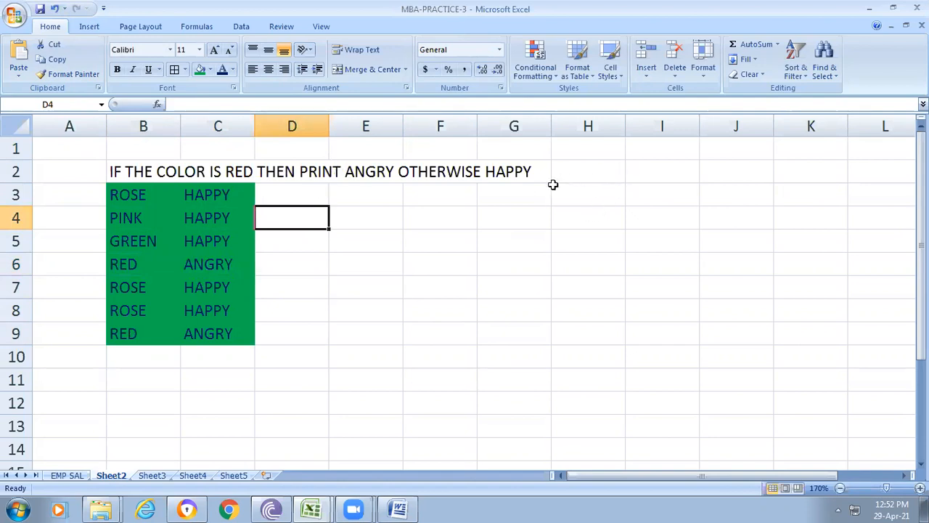
Enter the condition text IF THE COLOR RED ANGRY in cell B11, below the colour list.
scroll(219, 402, down, 2)
click(147, 236)
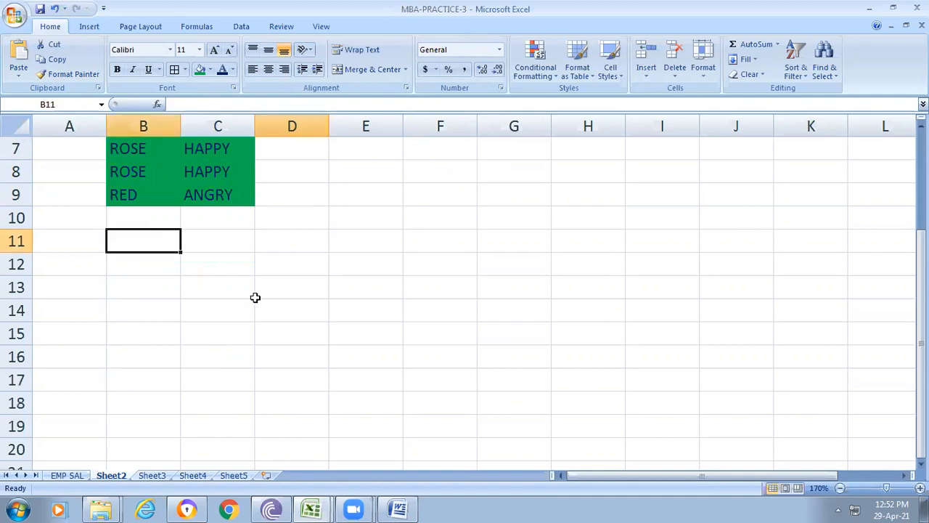
text(IF THE C)
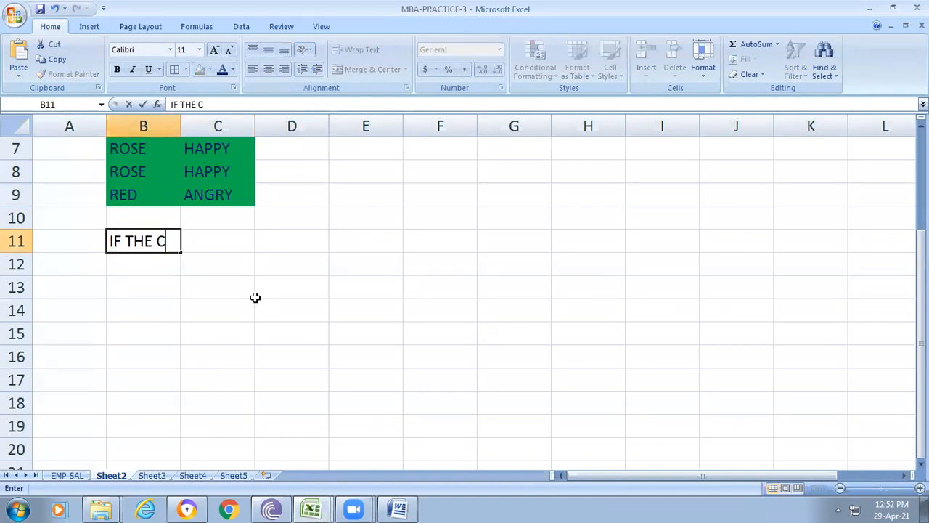
text(OLOR R)
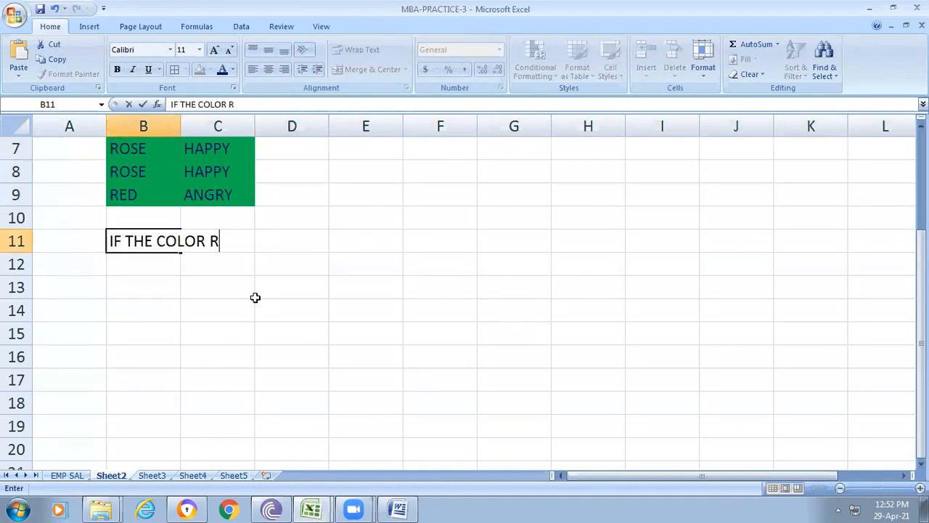
text(ED ANGRY)
key(Return)
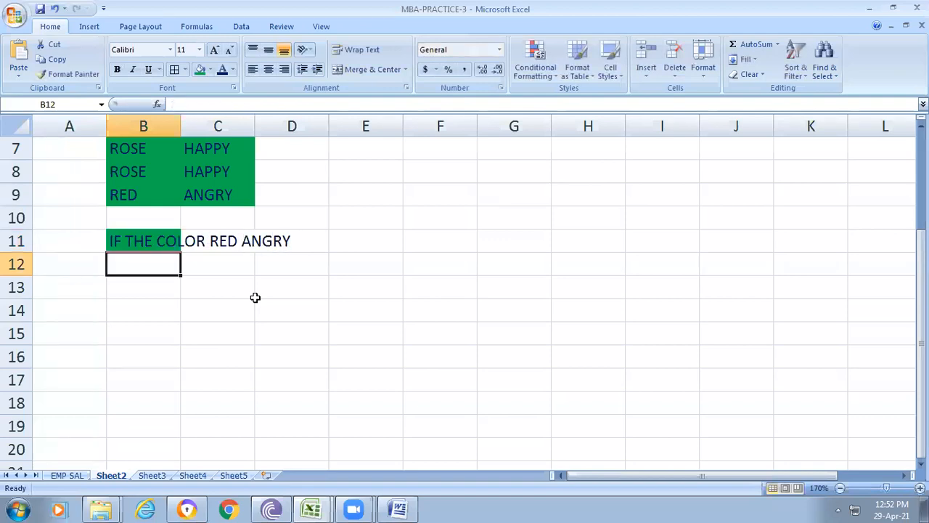
Enter the second condition text IF THE COLOR GREEN HAPPY in cell B12.
text(IF THE CO)
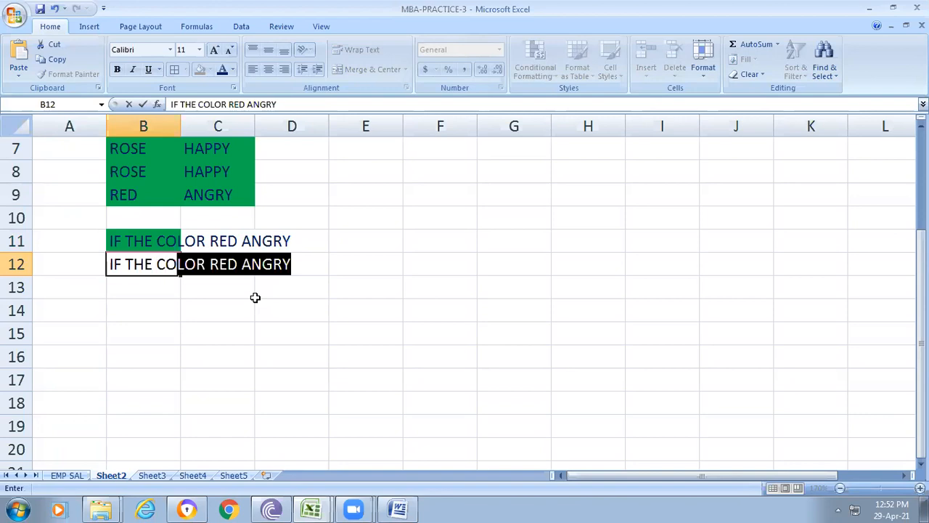
text(LOR GREEN )
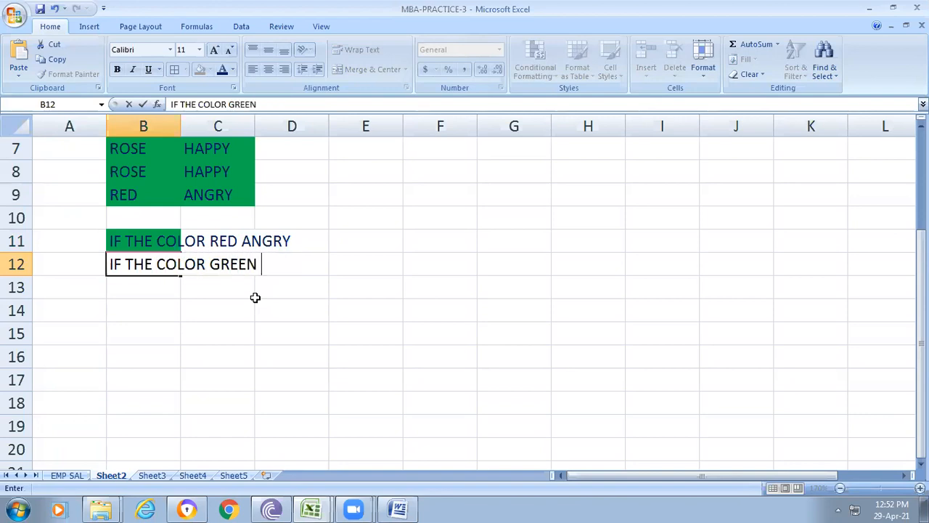
text(HAPPY)
key(Return)
text(IF)
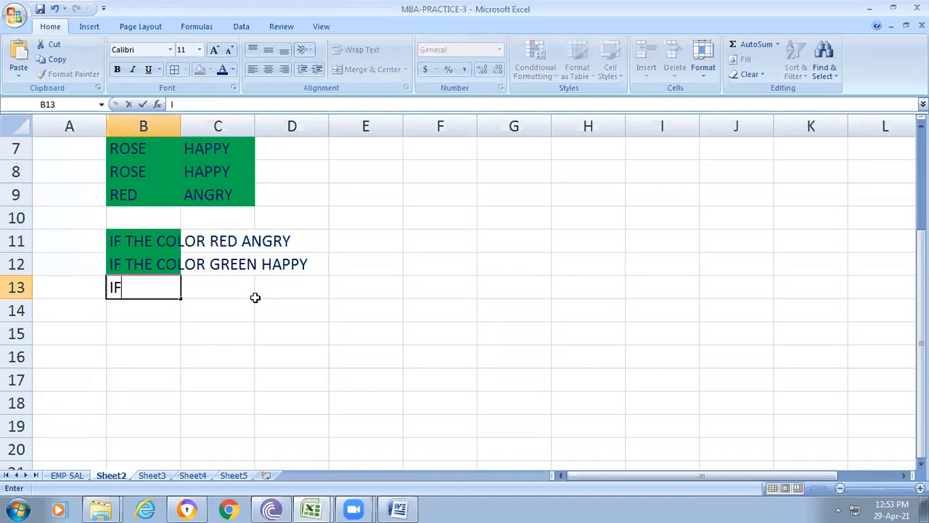
text( THE C)
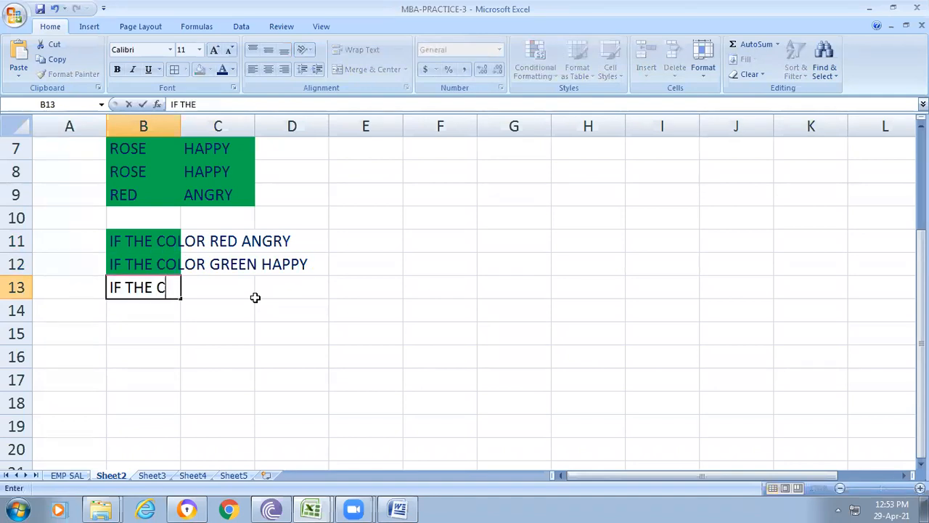
text(OLOR ROSE)
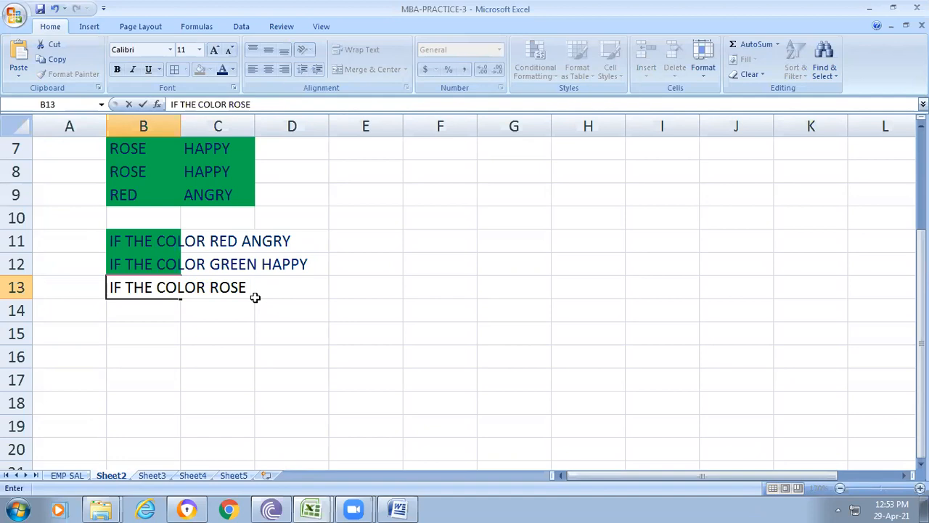
key(BackSpace)
key(BackSpace)
key(BackSpace)
key(BackSpace)
key(BackSpace)
key(BackSpace)
key(BackSpace)
key(BackSpace)
key(BackSpace)
key(BackSpace)
key(BackSpace)
key(BackSpace)
key(BackSpace)
key(BackSpace)
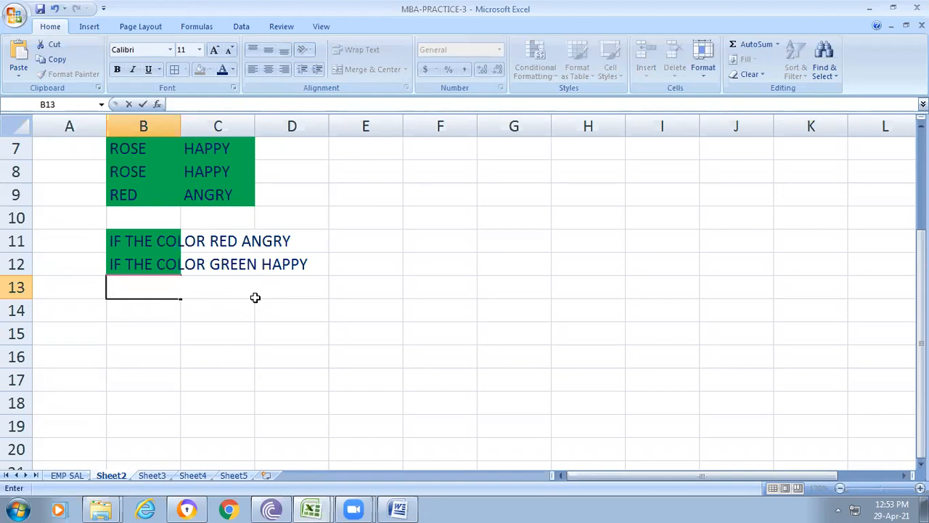
Enter FRIENDLY in cell B13 as the result for all other colours.
text(FRIENDLY)
key(Return)
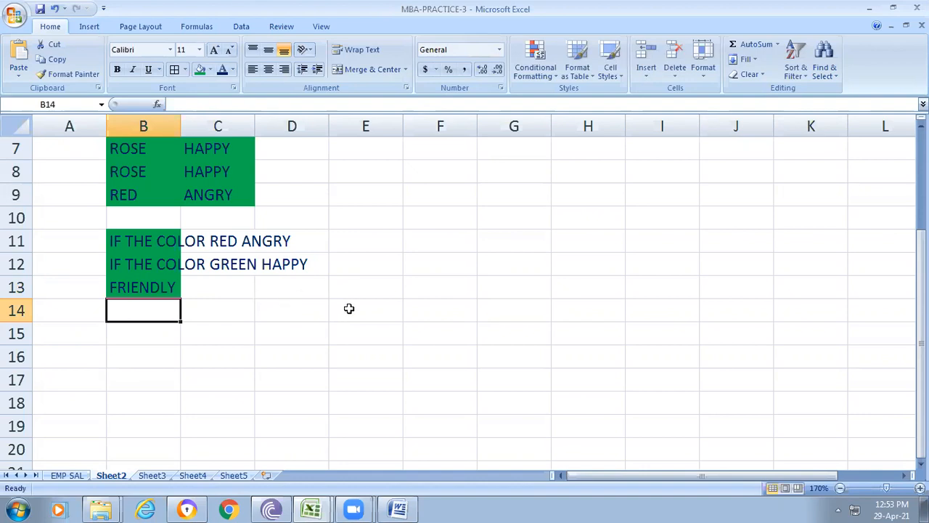
Start an IF formula in cell D3 that tests whether B3 is "RED" and returns "ANGRY" if true.
scroll(348, 309, up, 2)
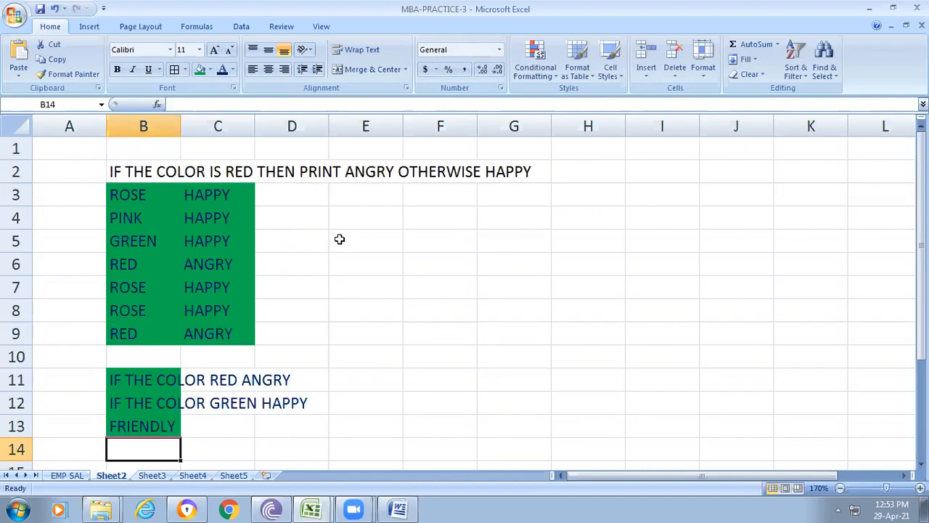
click(316, 196)
text(=)
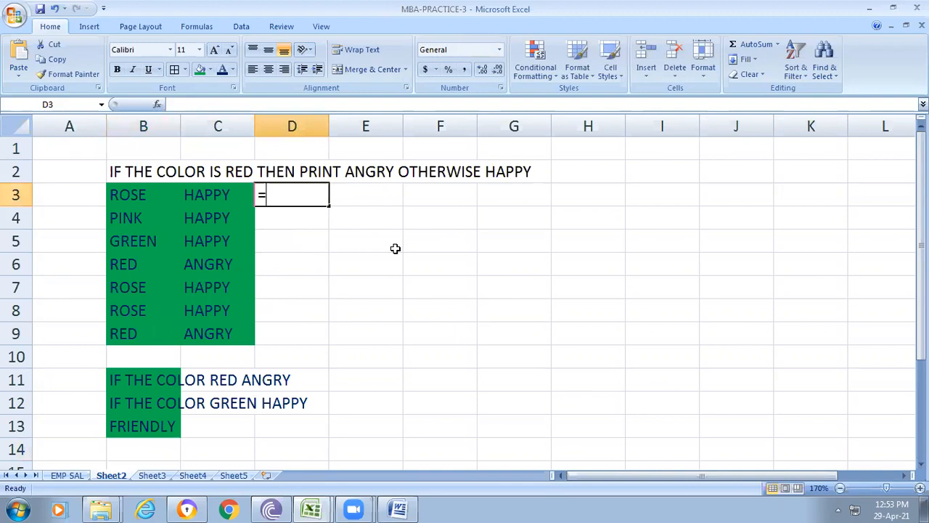
text(IF()
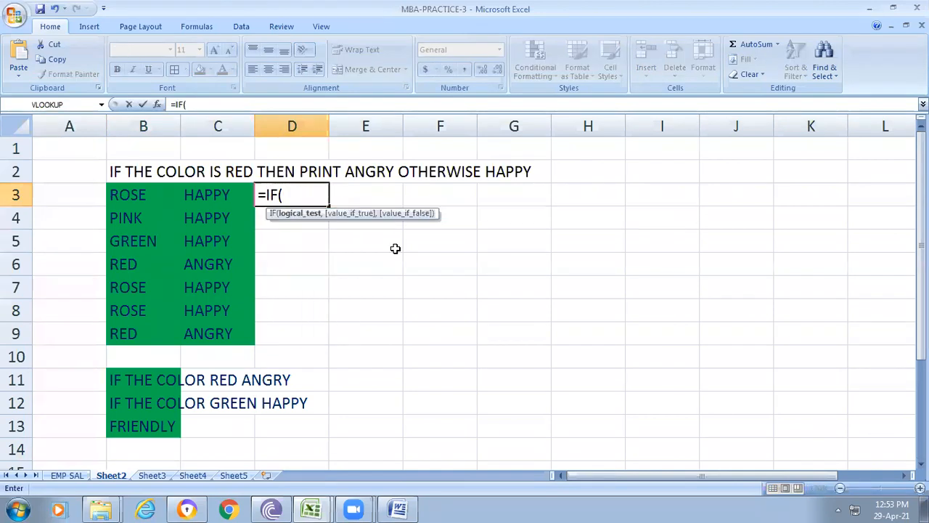
click(129, 203)
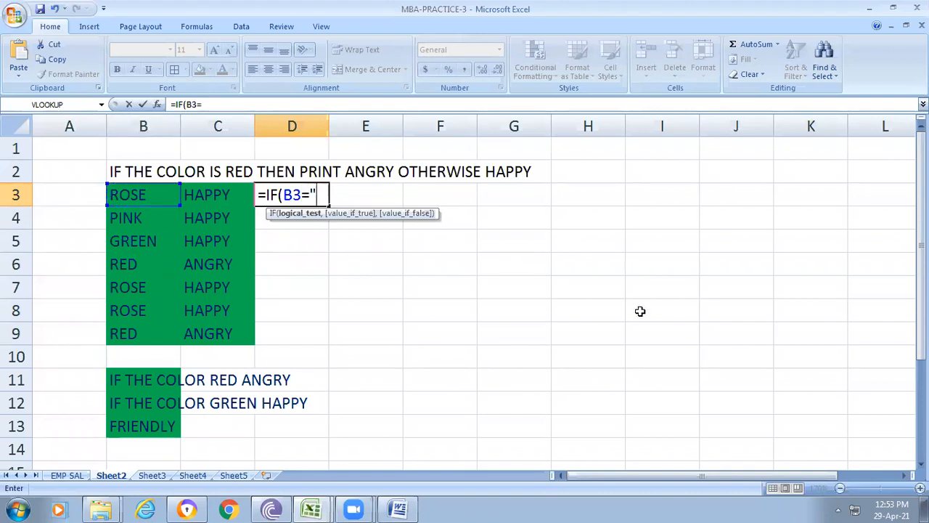
text(RED)
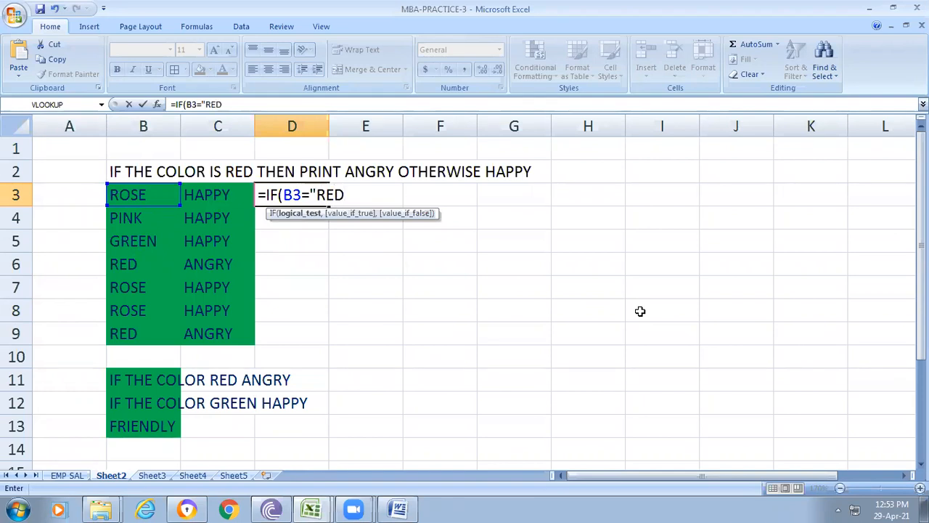
text(","AN)
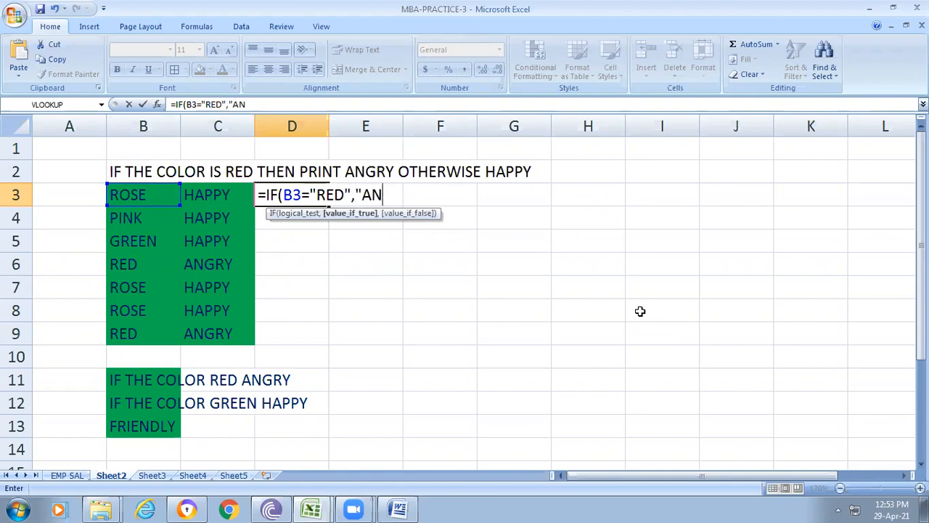
text(GRY",)
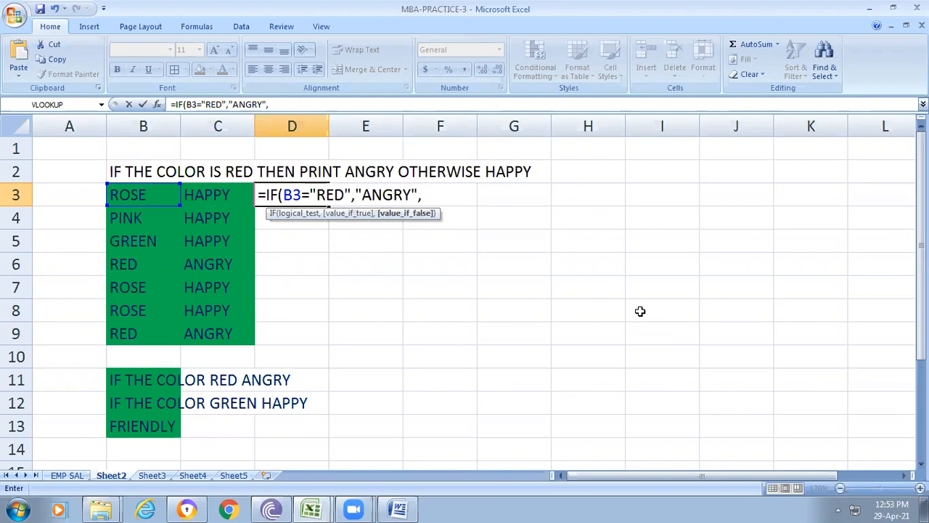
Complete the D3 formula with a nested IF returning "HAPPY" when B3 is "GREEN" and "FRIENDLY" otherwise.
text(IF()
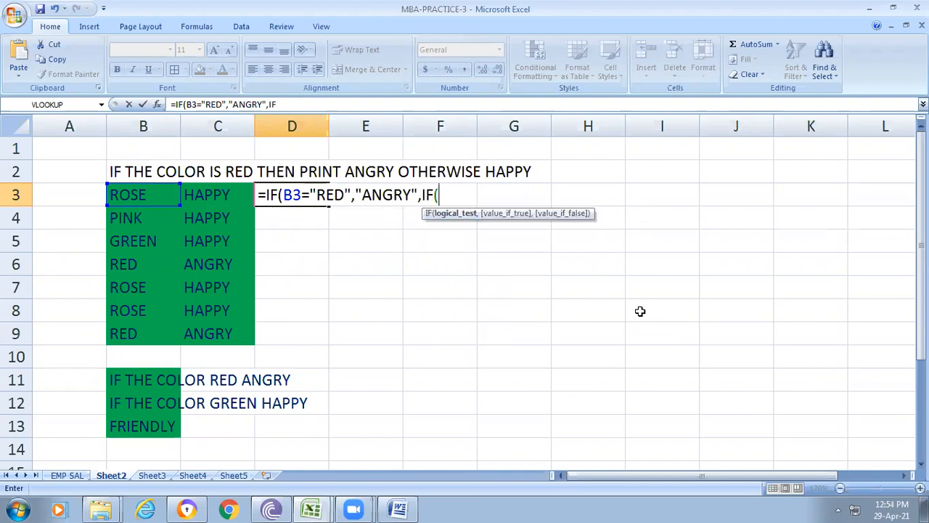
click(149, 193)
text(=")
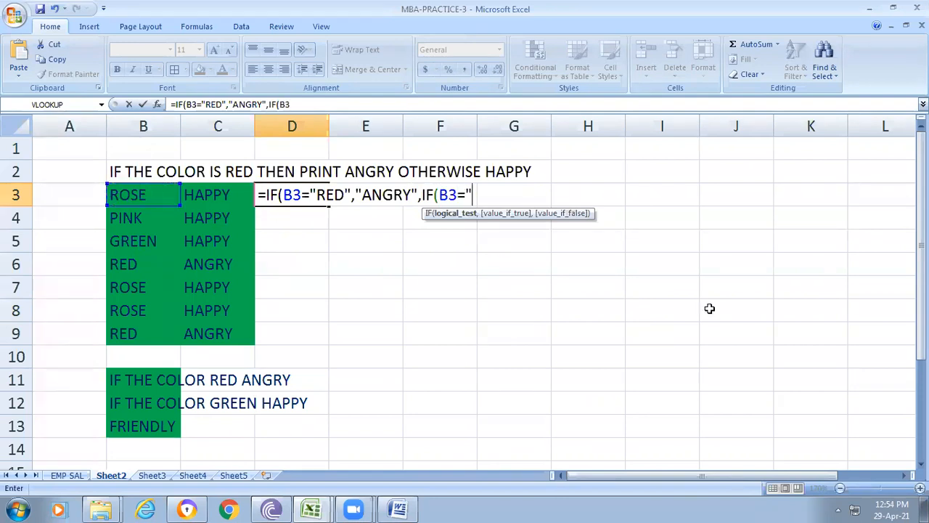
text(GREEN",)
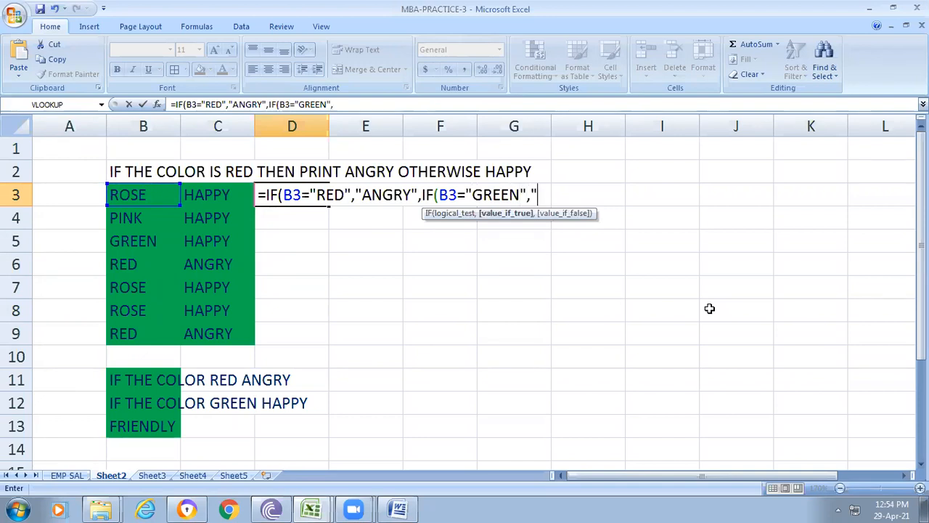
text("HAPPY",)
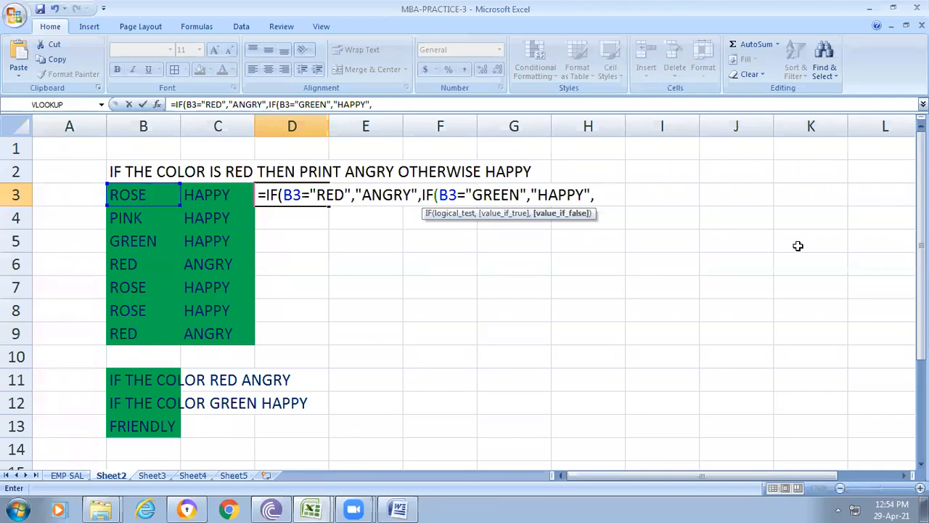
text(RIENDLY)
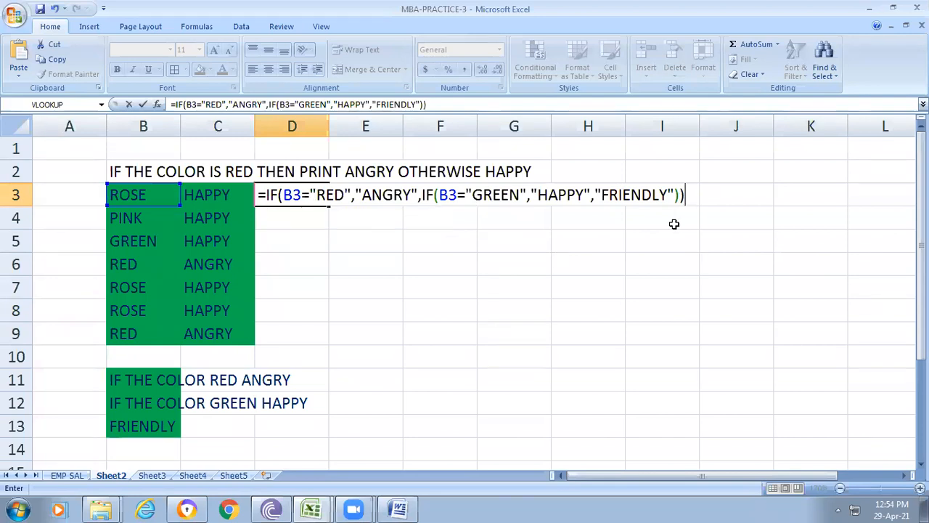
click(300, 221)
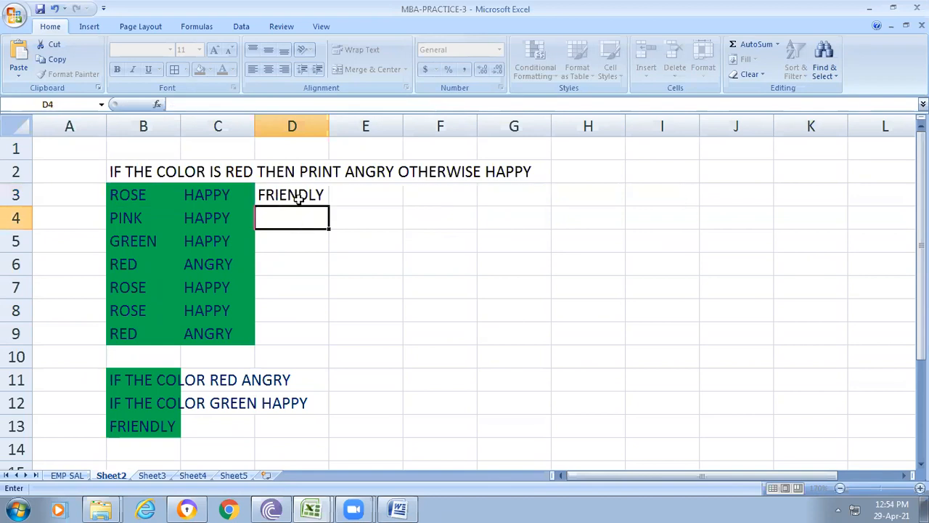
Fill the nested IF formula from D3 down to D9 for the remaining colours.
click(299, 200)
drag(328, 206, 322, 335)
click(403, 310)
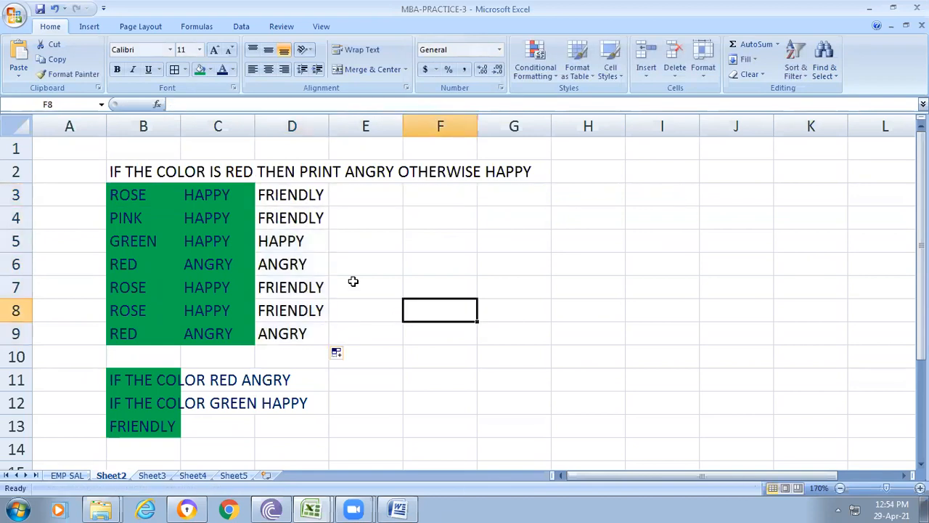
Change the font colour of the nested IF results in D3 to D9 to dark red.
drag(243, 194, 300, 316)
click(432, 315)
drag(287, 194, 299, 333)
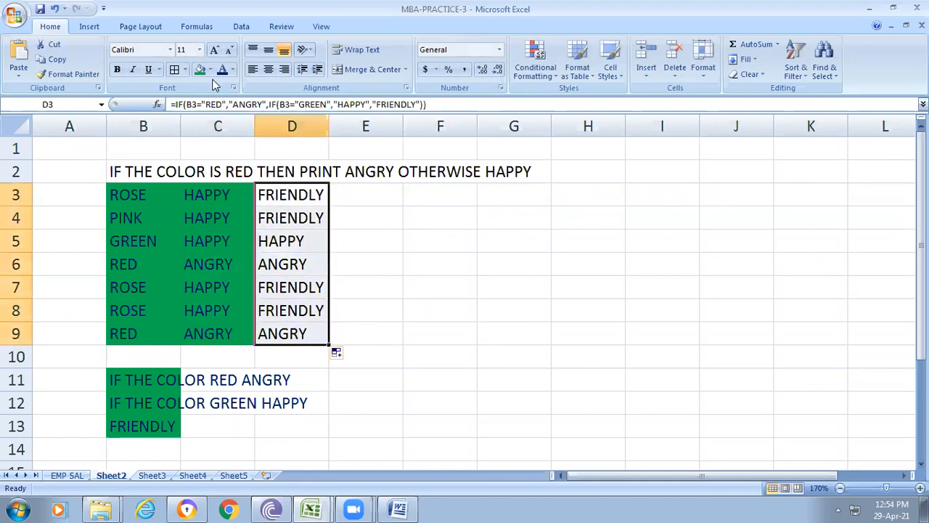
click(232, 69)
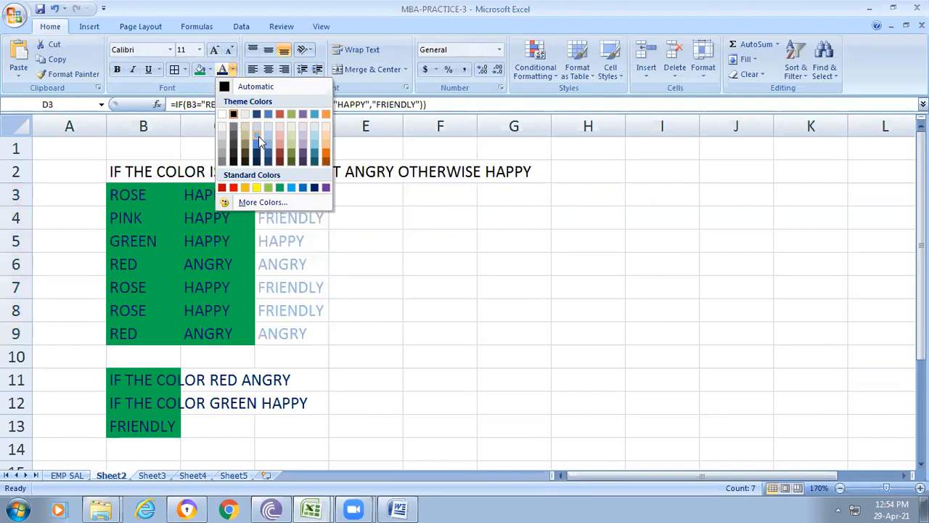
key(Escape)
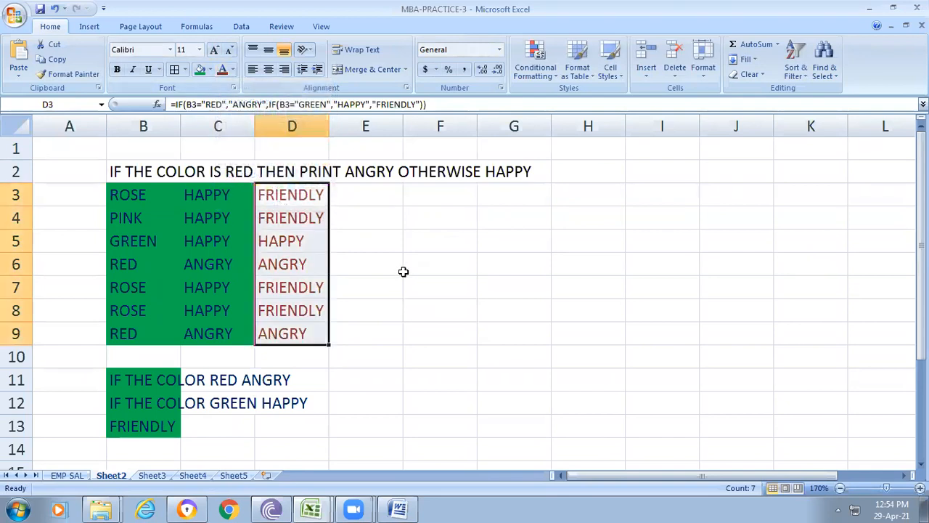
click(404, 269)
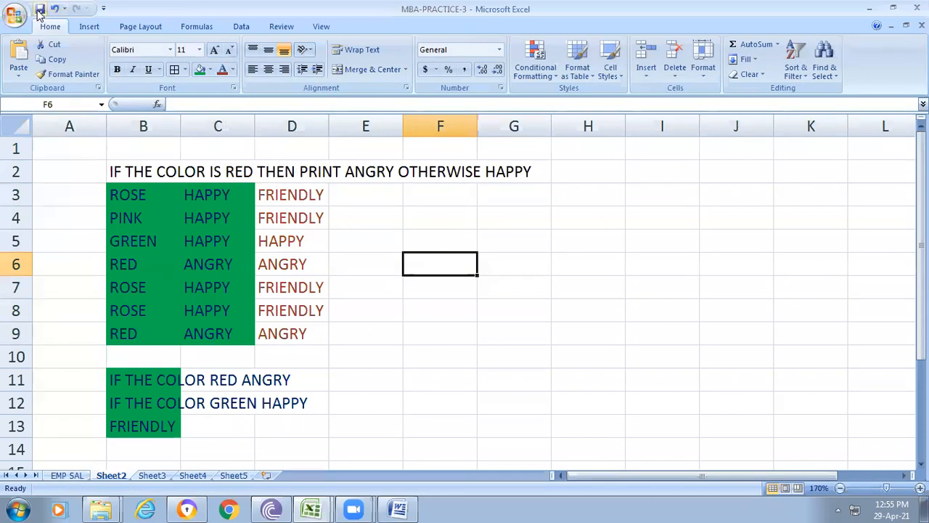
Switch to the MBA-PRACTICE Word document and read the DA and HRA rules for each basic salary range.
click(403, 508)
scroll(410, 321, down, 3)
scroll(410, 322, up, 4)
scroll(553, 239, up, 1)
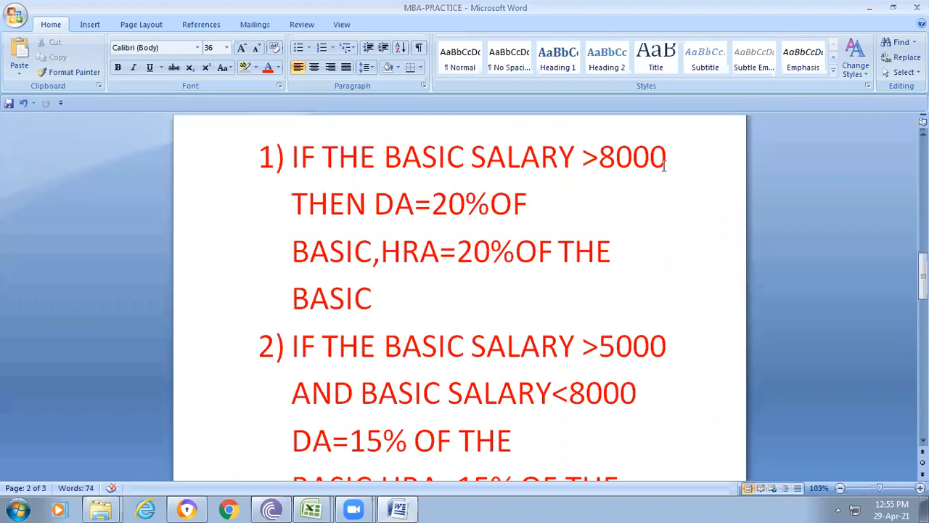
scroll(578, 293, down, 1)
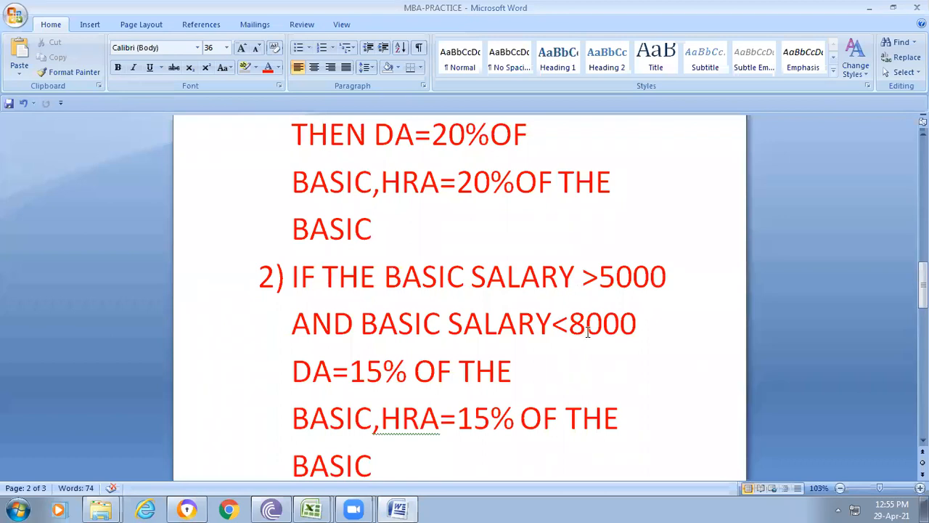
scroll(588, 330, down, 1)
scroll(579, 316, down, 1)
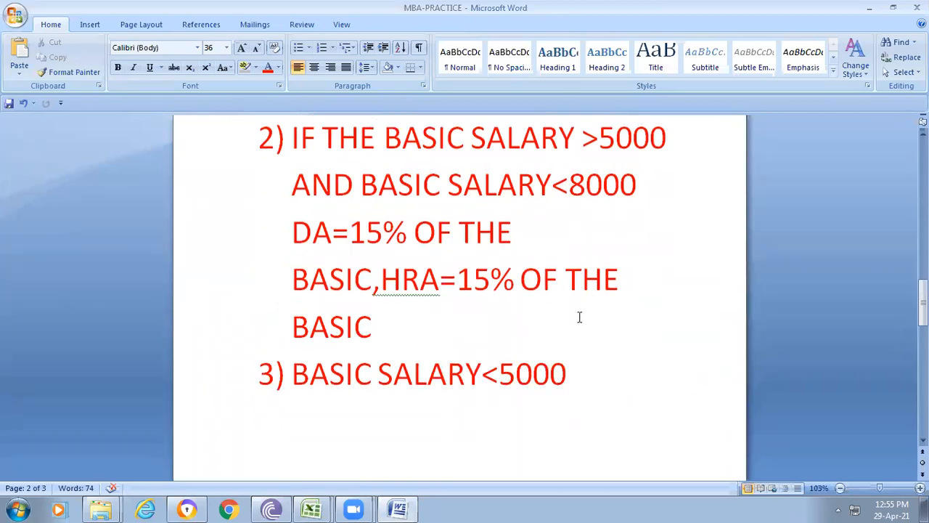
scroll(579, 316, down, 1)
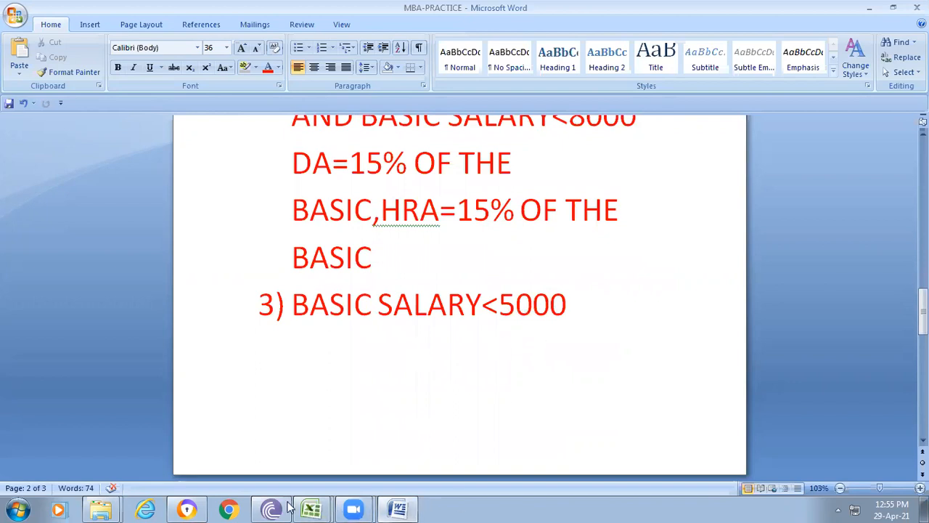
Switch back to the MBA-PRACTICE-3 Excel workbook and show the EMP SAL sheet at 210% zoom.
mouse_move(310, 508)
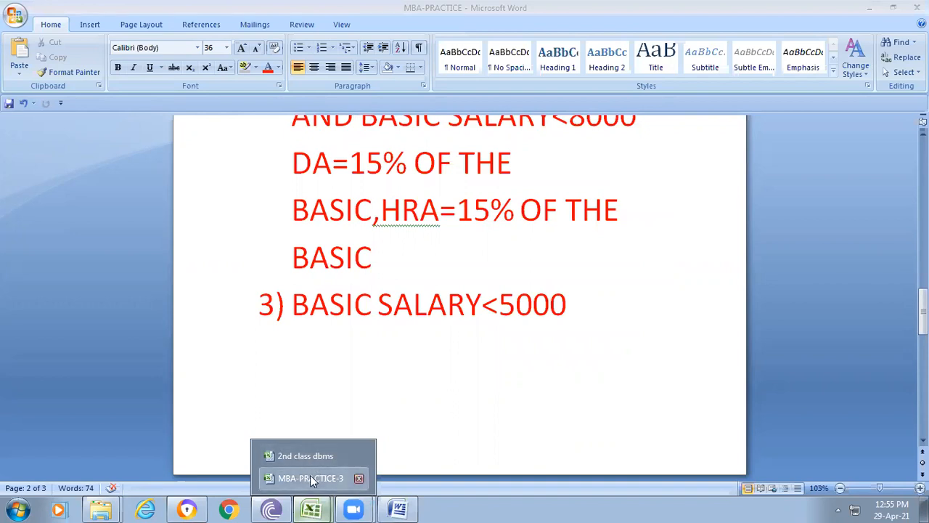
click(309, 476)
click(65, 475)
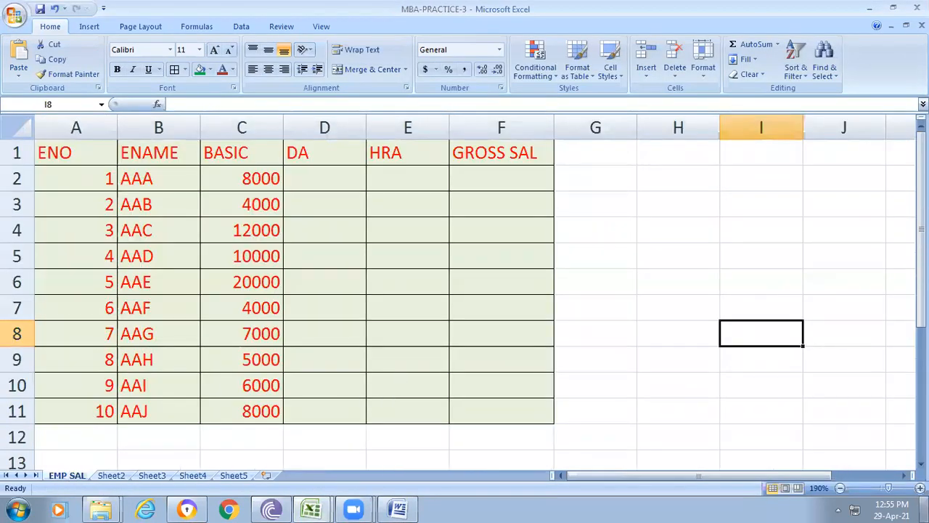
click(920, 488)
click(919, 487)
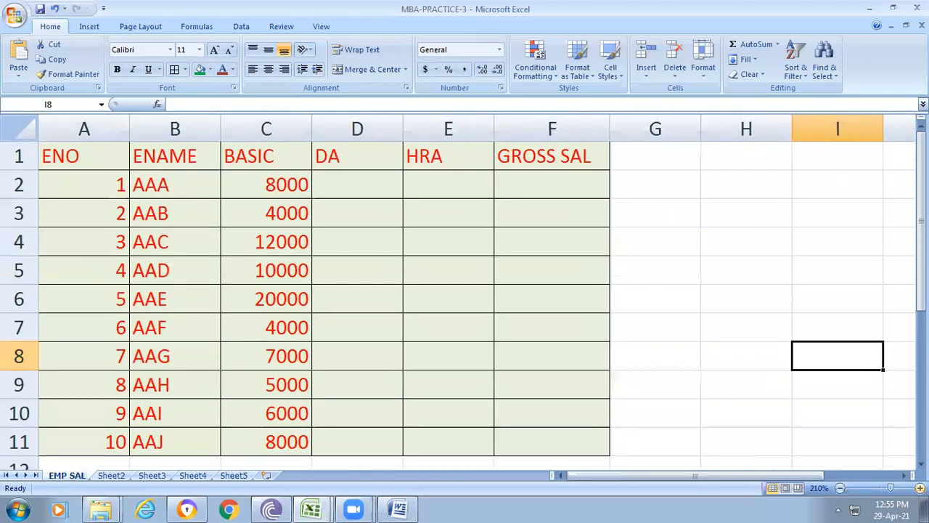
Start an IF formula in cell D2 for the first employee's DA.
click(350, 189)
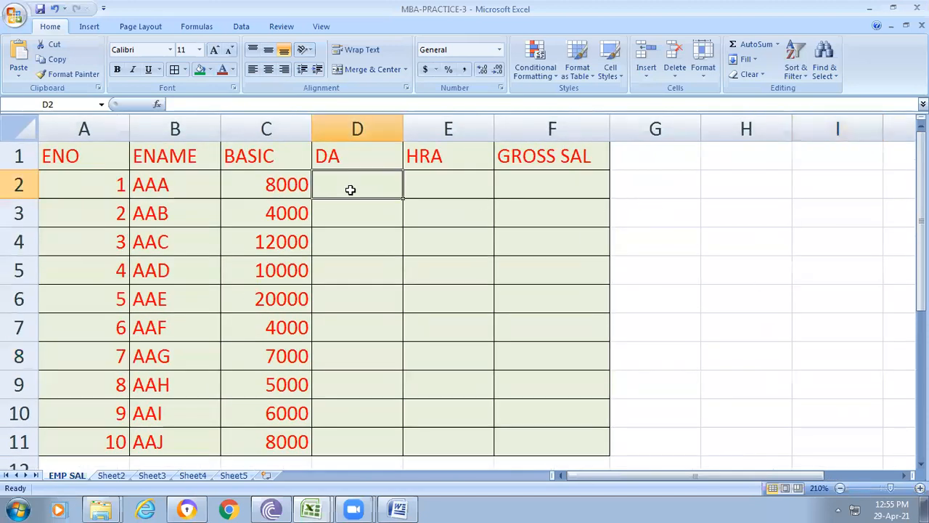
text(=I)
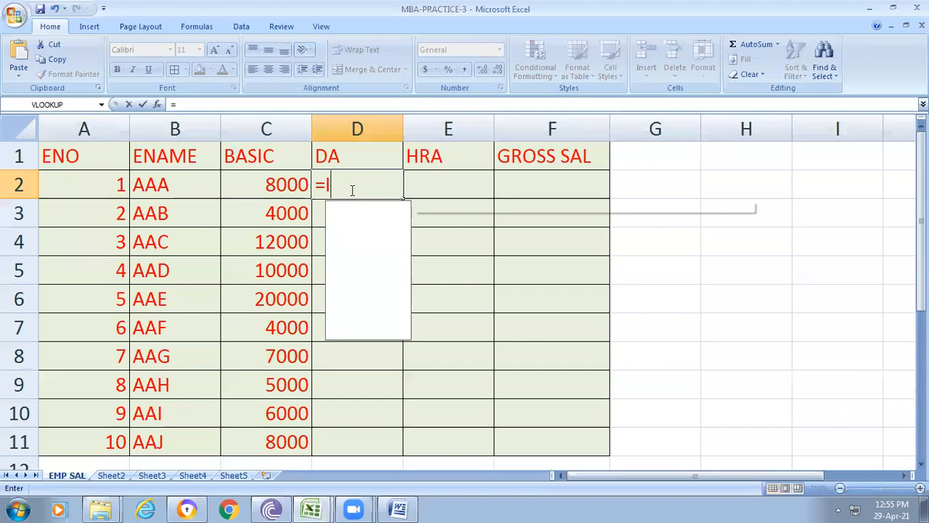
text(F()
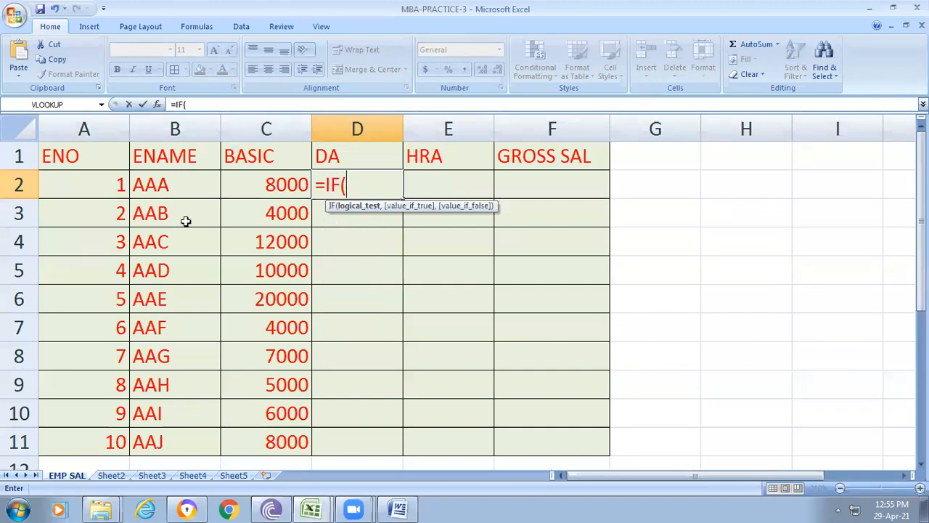
Enter C2<5000 as the logical test of the IF formula in DA cell D2.
click(251, 188)
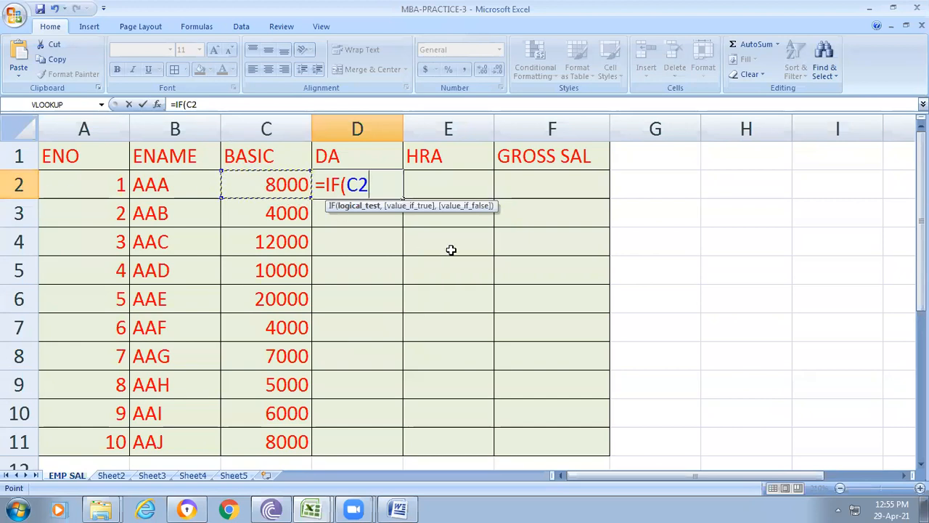
text(<5000)
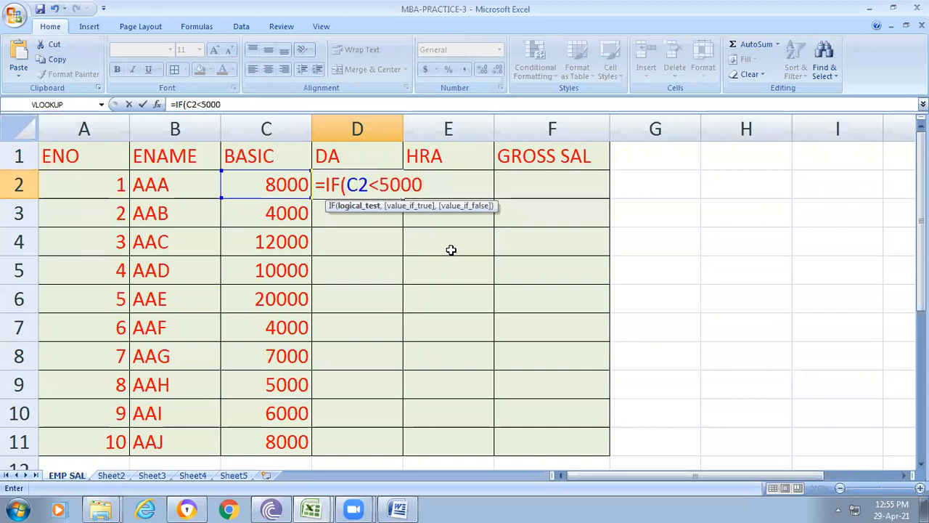
text(,)
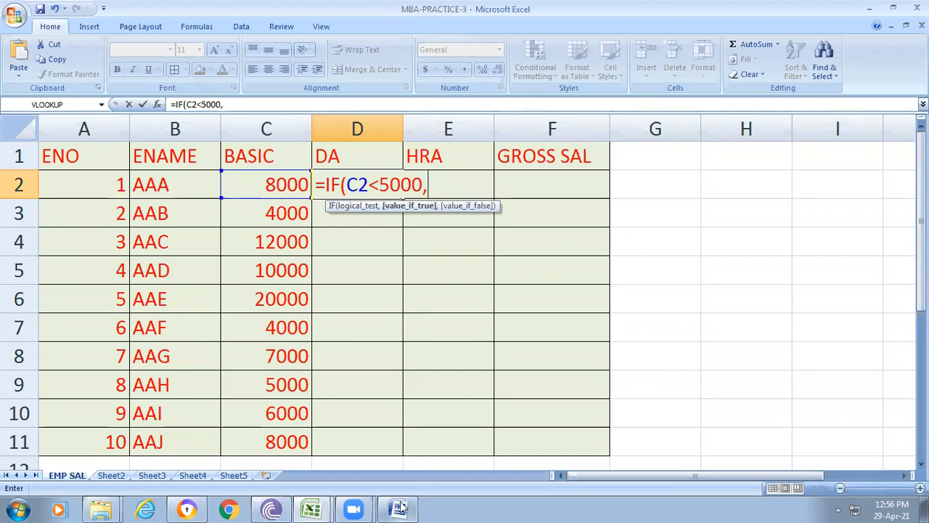
Check the DA rule for basic salaries under 5000 in the Word document, and enter 10%*C2 as the value if true in Excel's D2 formula.
key(alt+Tab)
scroll(394, 370, down, 1)
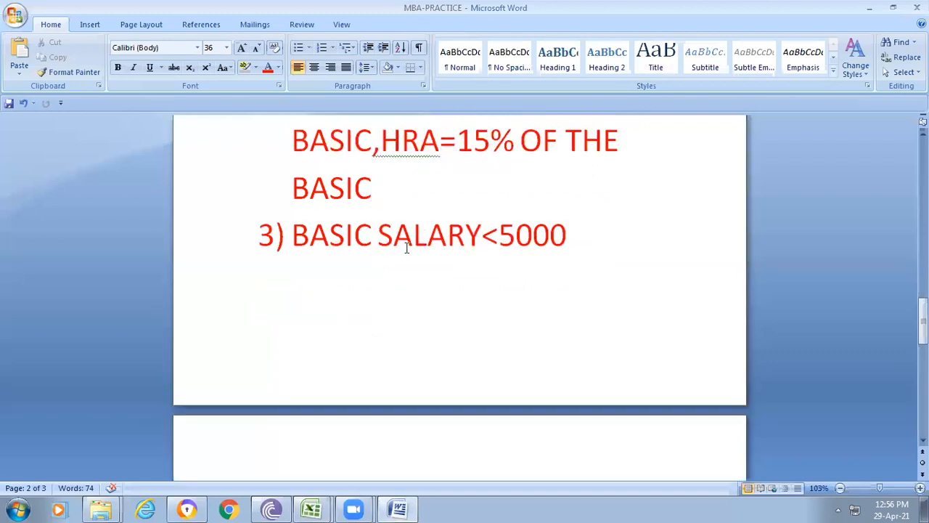
scroll(468, 299, down, 4)
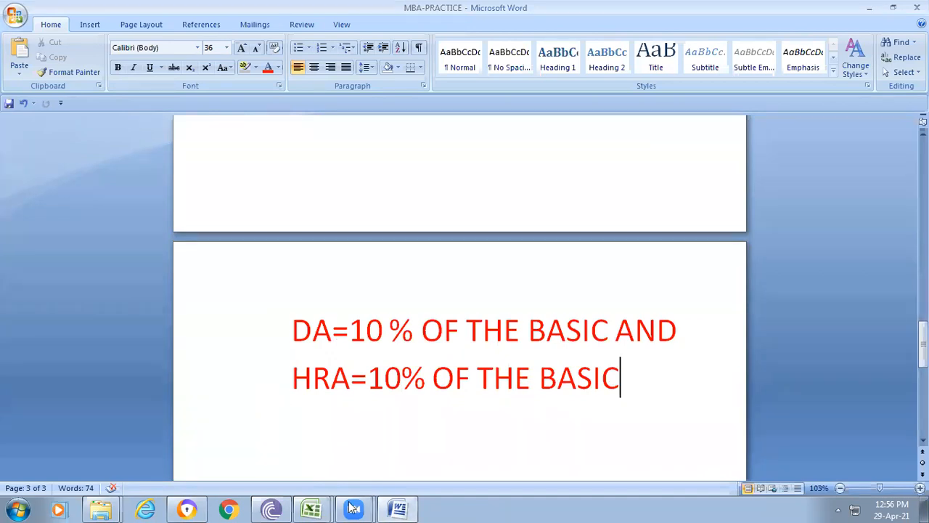
mouse_move(312, 508)
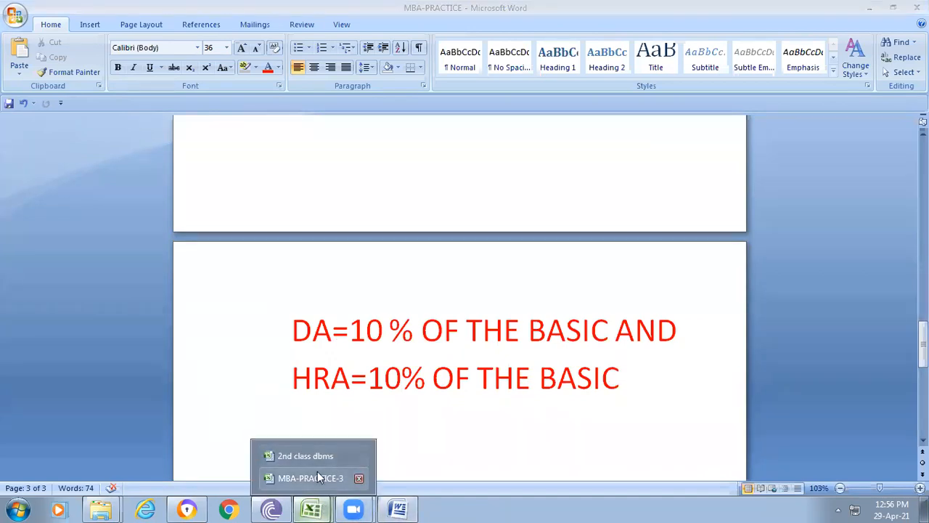
click(317, 472)
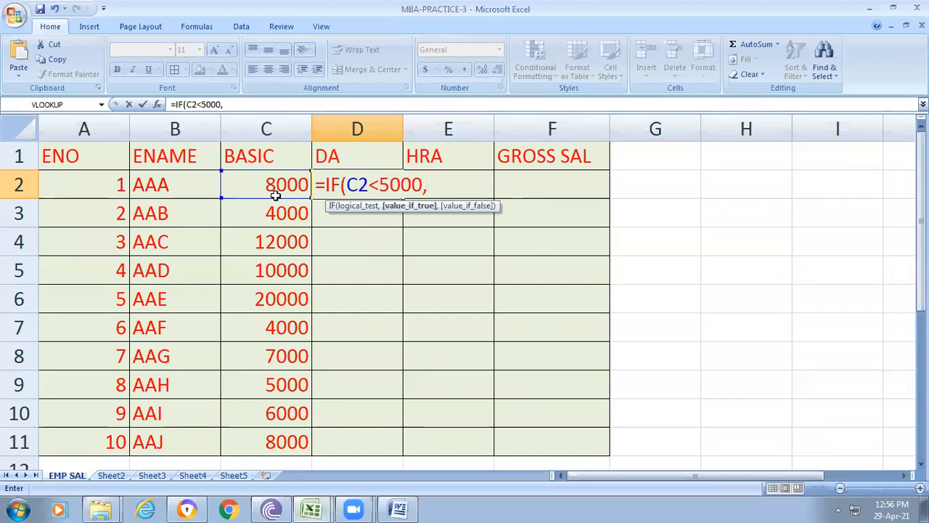
text(1)
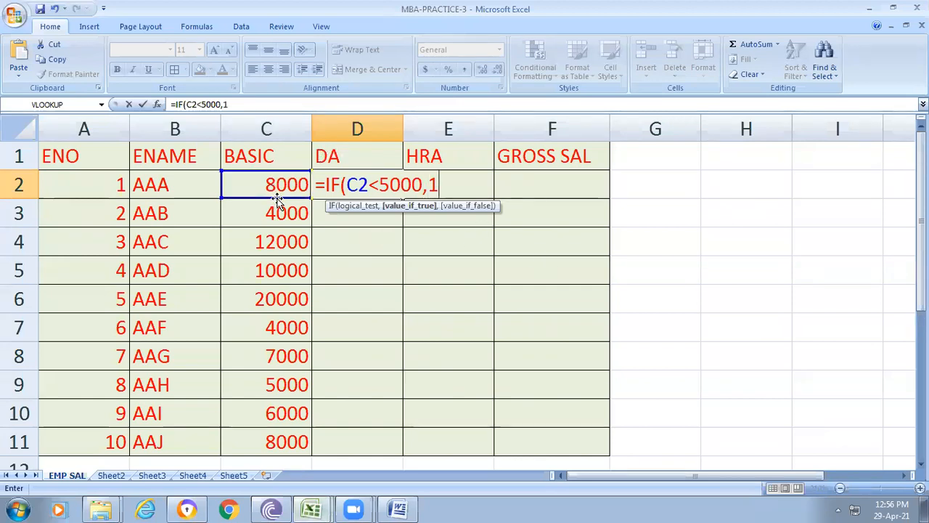
text(0%)
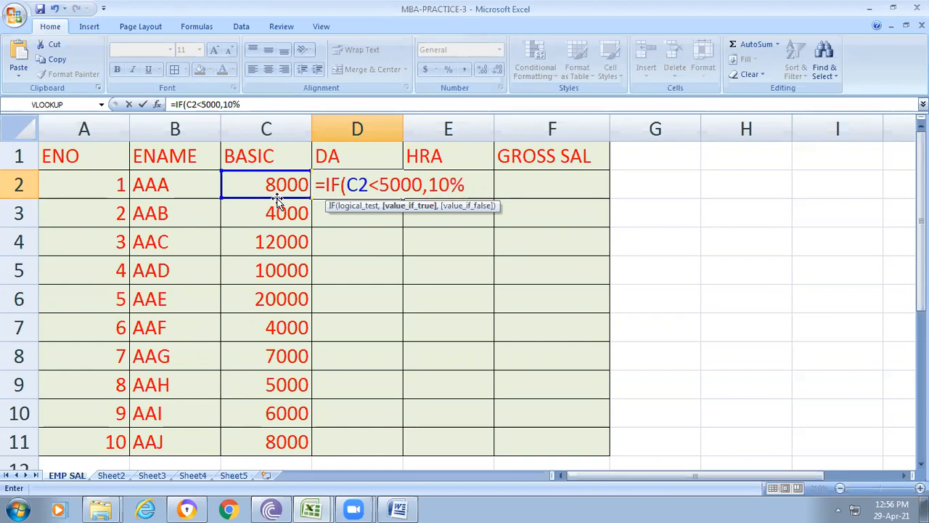
text(*)
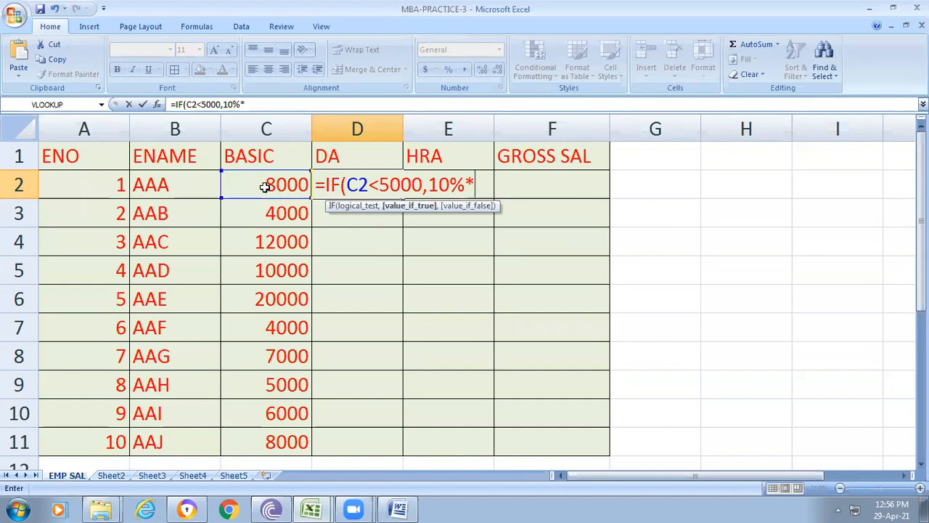
click(249, 187)
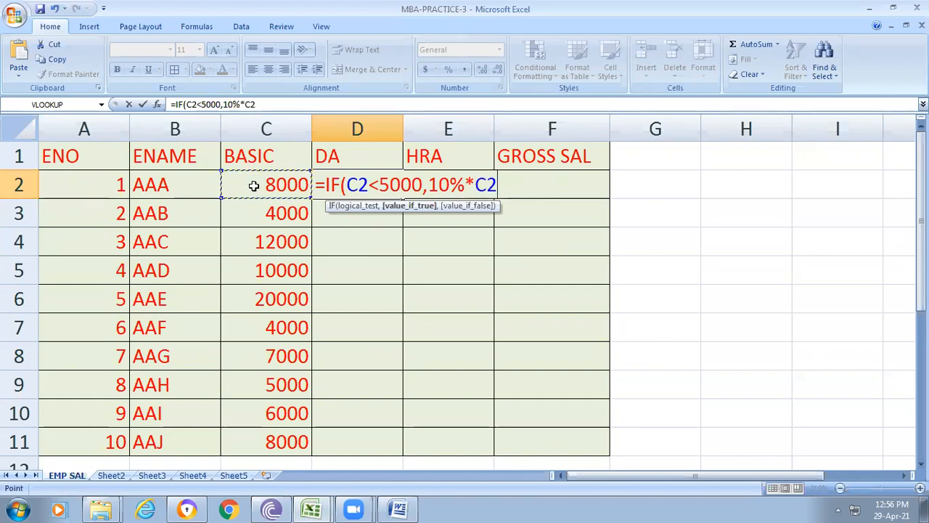
text(,)
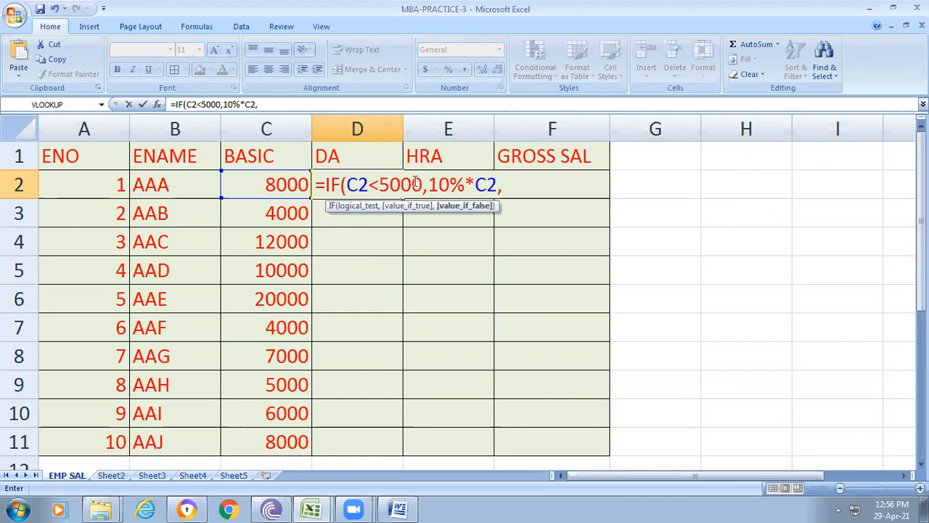
Nest a second IF as the value if false in D2, testing C2<8000 and returning 15%*C2 when true.
text(IF()
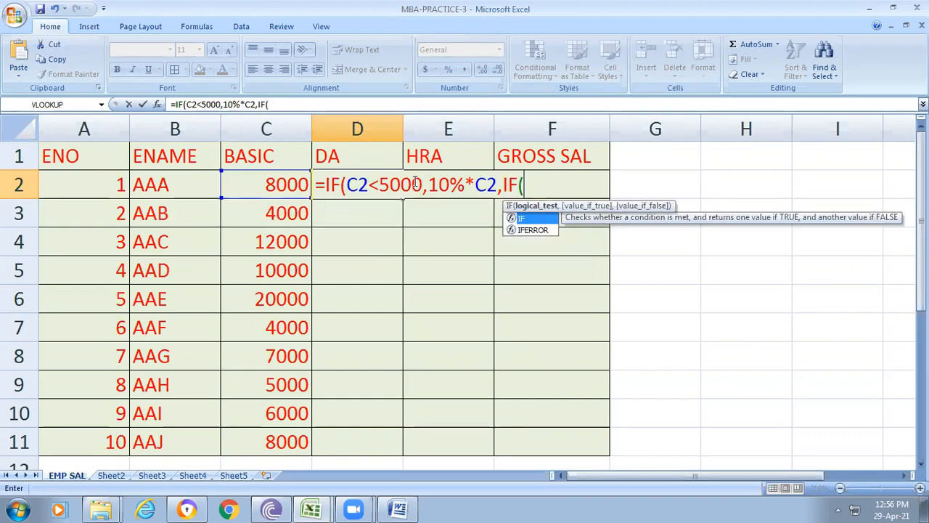
click(255, 187)
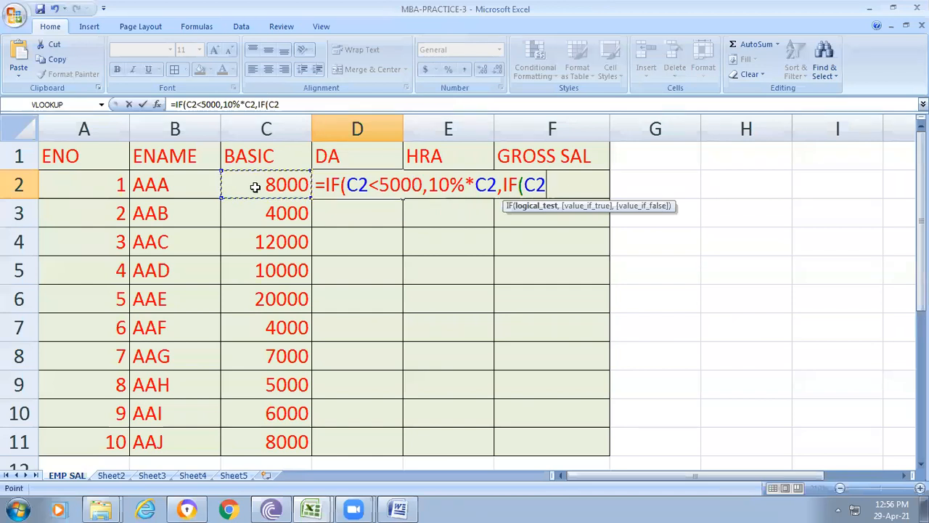
text(<)
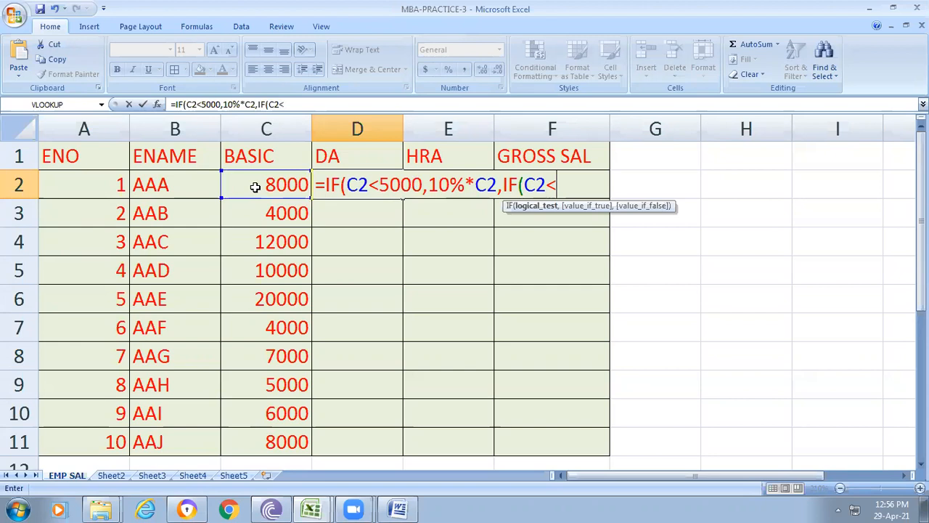
text(8000)
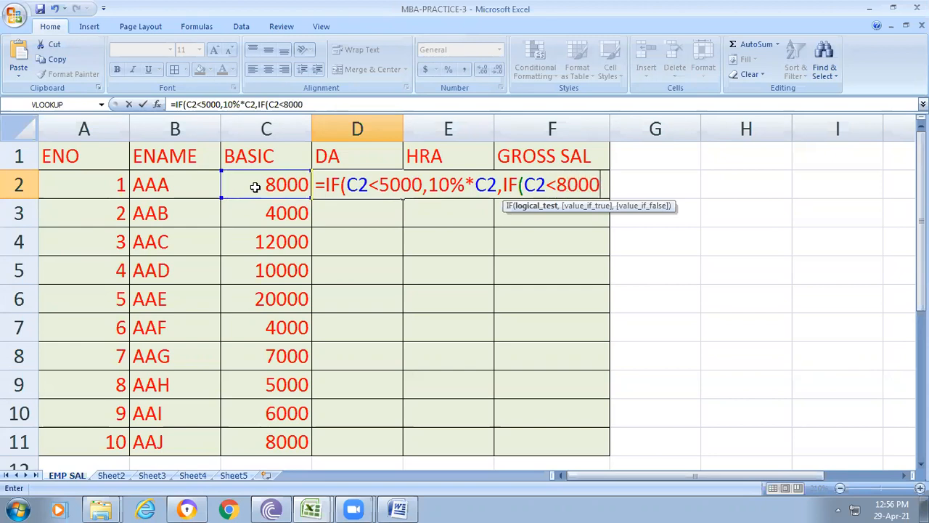
text(,)
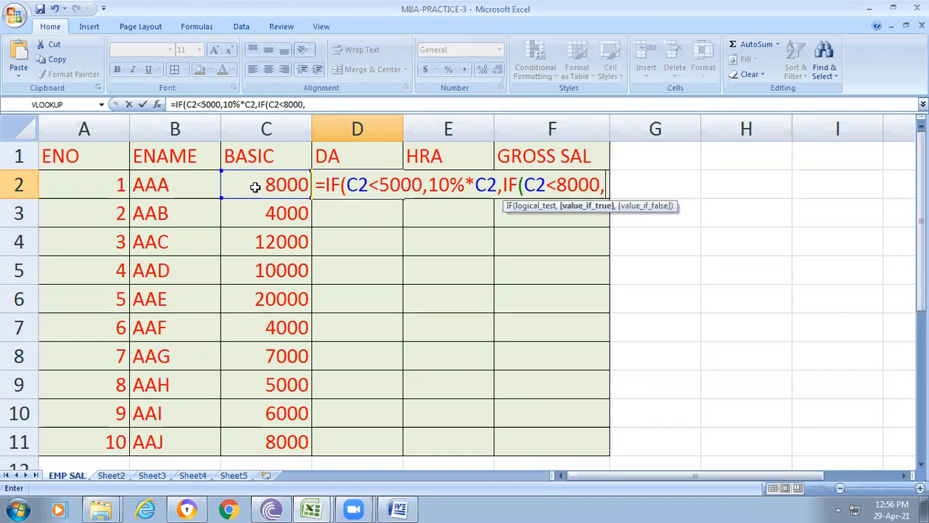
text(15%)
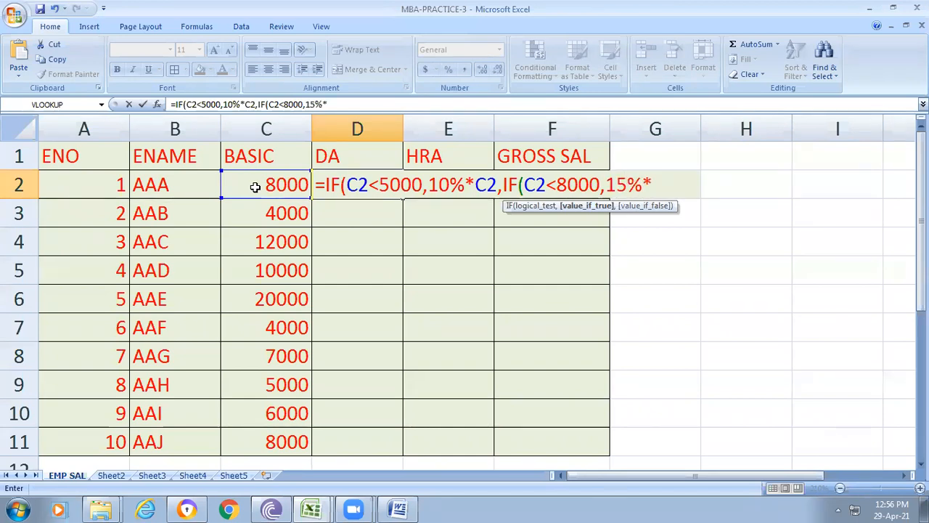
text(*C2,)
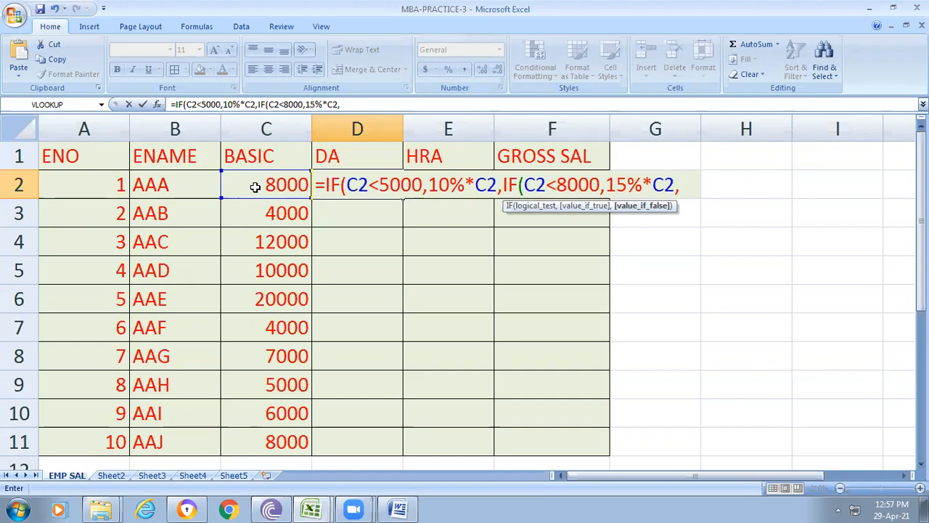
Finish the D2 formula with 20%*C2 as the nested IF's value if false, close both IFs and commit it.
text(20)
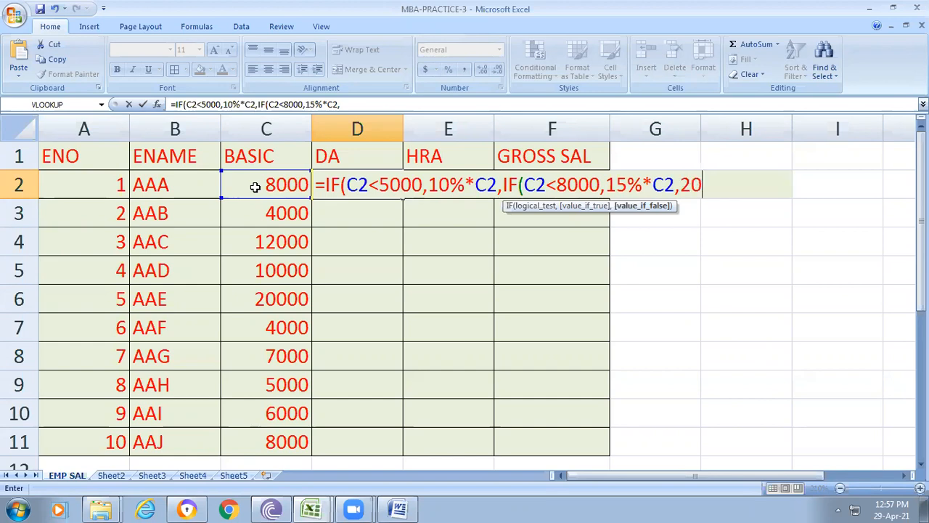
text(%*C2)
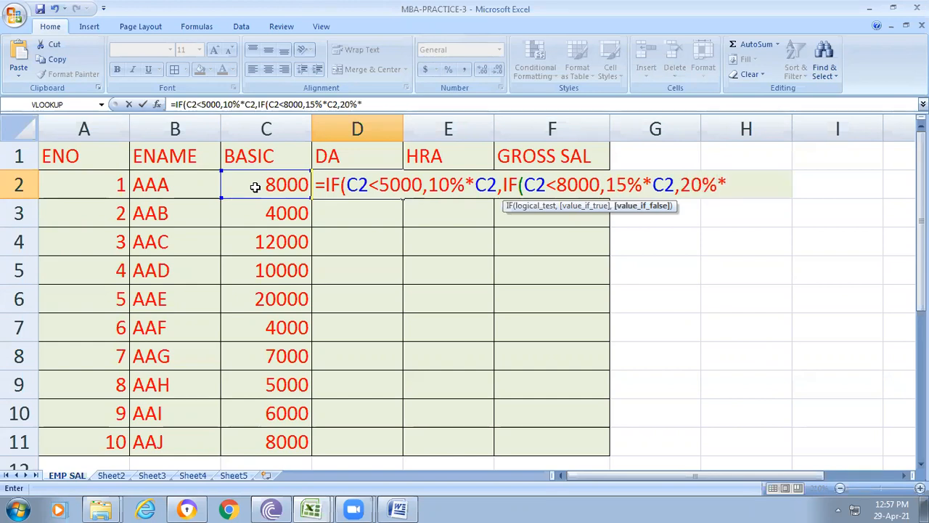
text()))
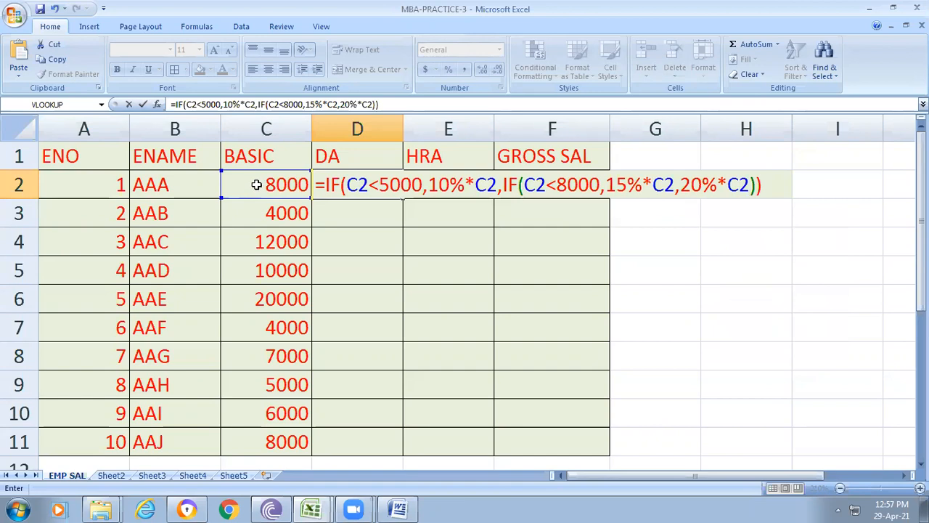
click(675, 218)
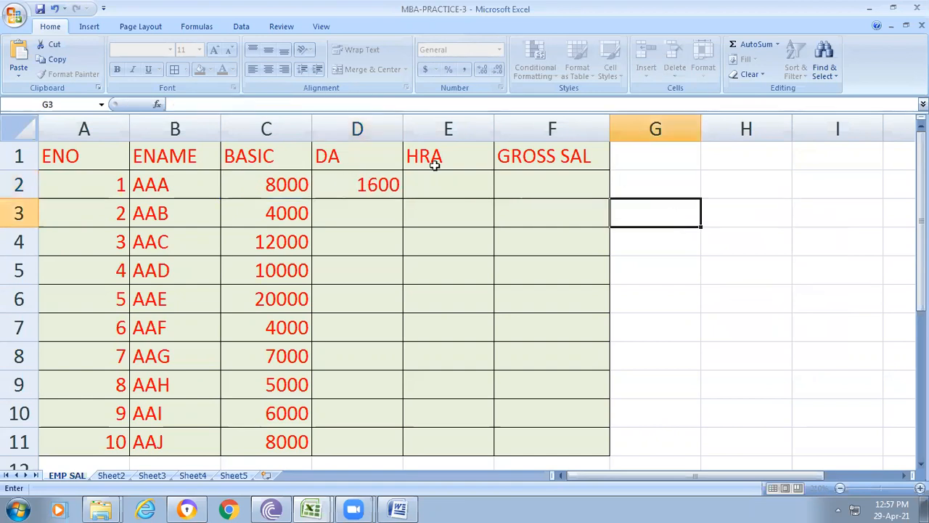
Fill the DA formula from D2 down through D11.
click(369, 187)
drag(402, 196, 397, 457)
click(734, 385)
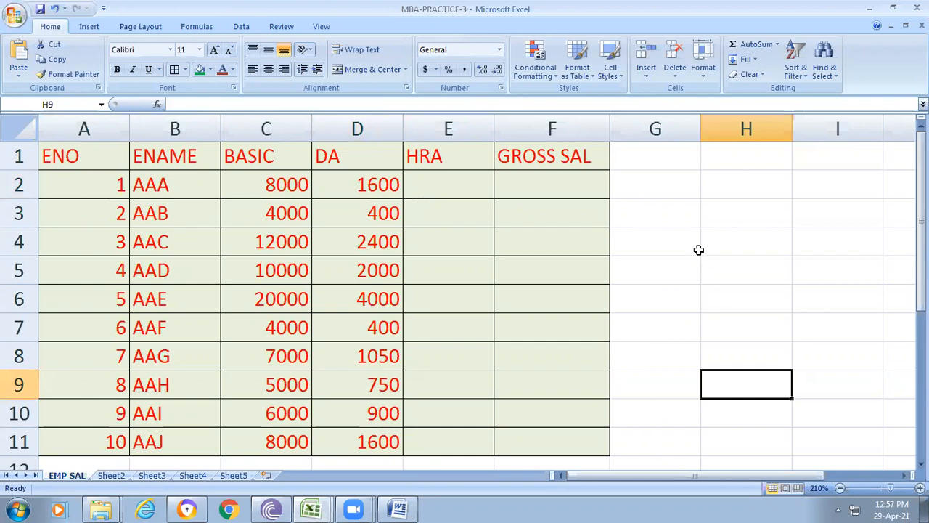
Review the HRA percentage rules for each basic salary range in the MBA-PRACTICE Word document, and return to the MBA-PRACTICE-3 workbook in Excel.
click(443, 181)
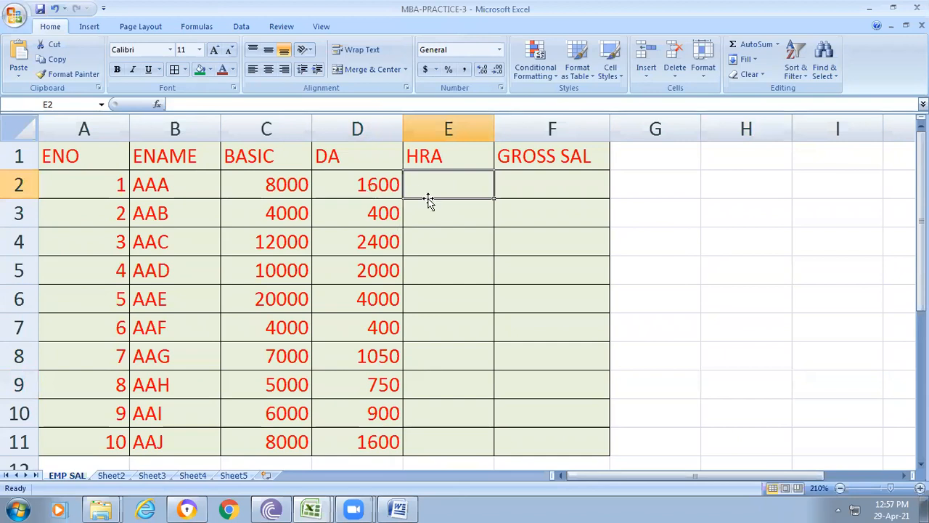
click(398, 508)
scroll(451, 371, up, 3)
scroll(451, 372, up, 5)
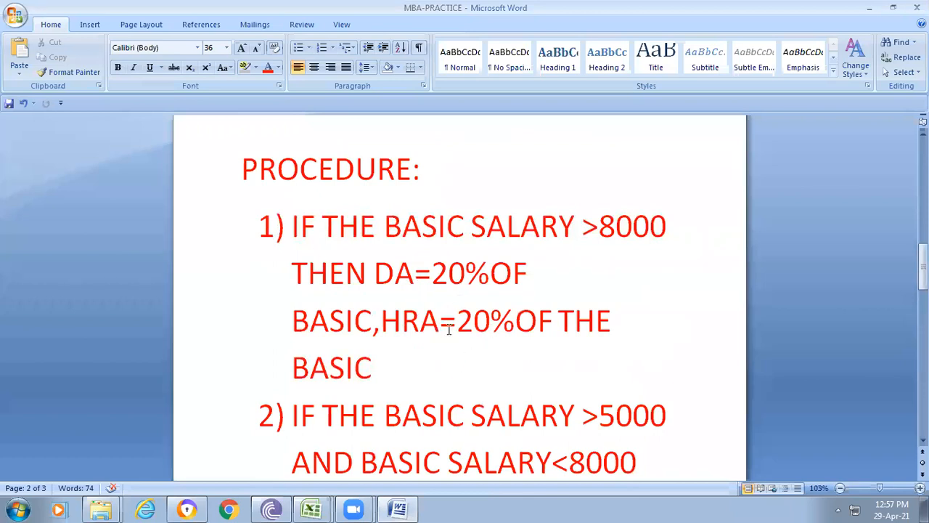
scroll(475, 328, down, 2)
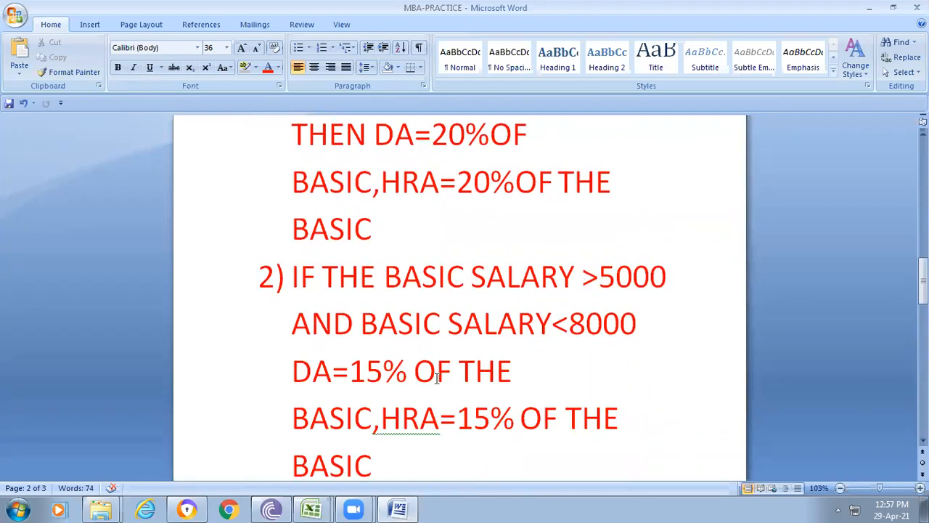
scroll(394, 383, down, 6)
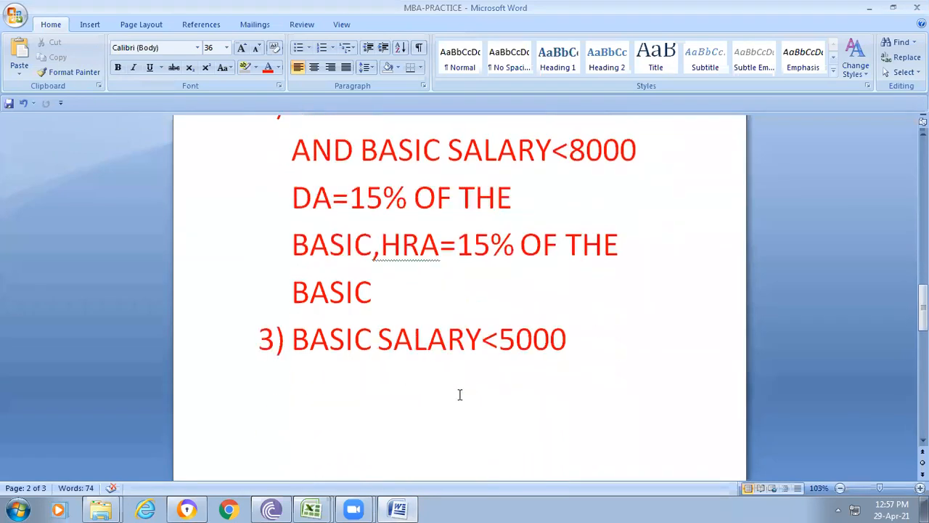
scroll(362, 442, down, 2)
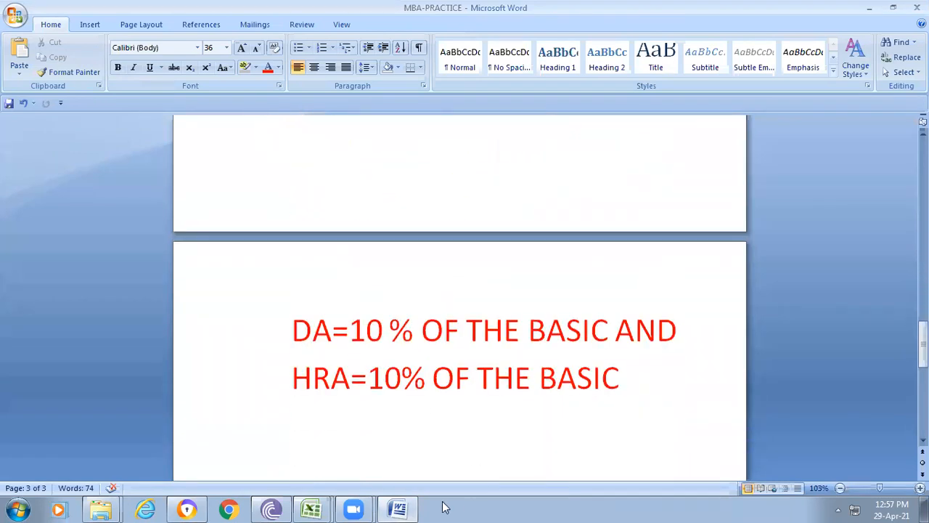
click(312, 508)
click(321, 483)
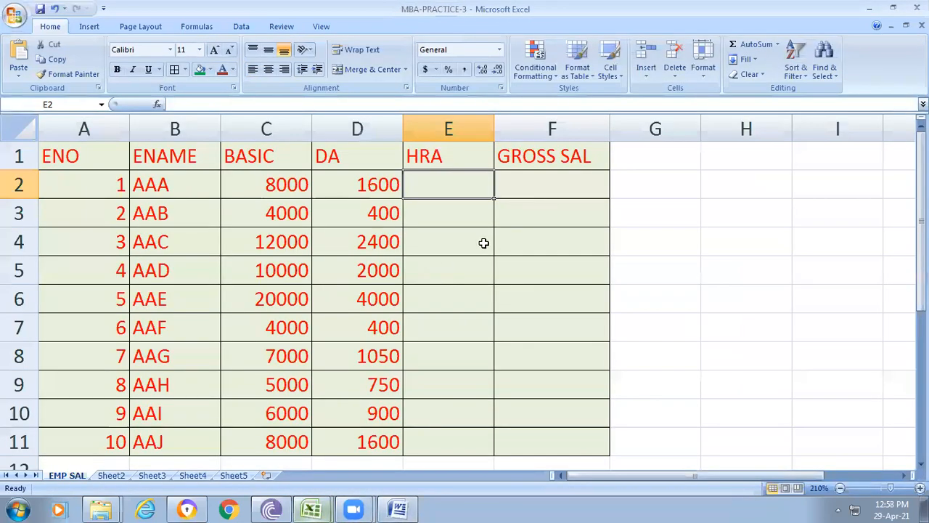
Fill the DA formula from D2 across into HRA cell E2.
click(383, 183)
drag(405, 197, 498, 199)
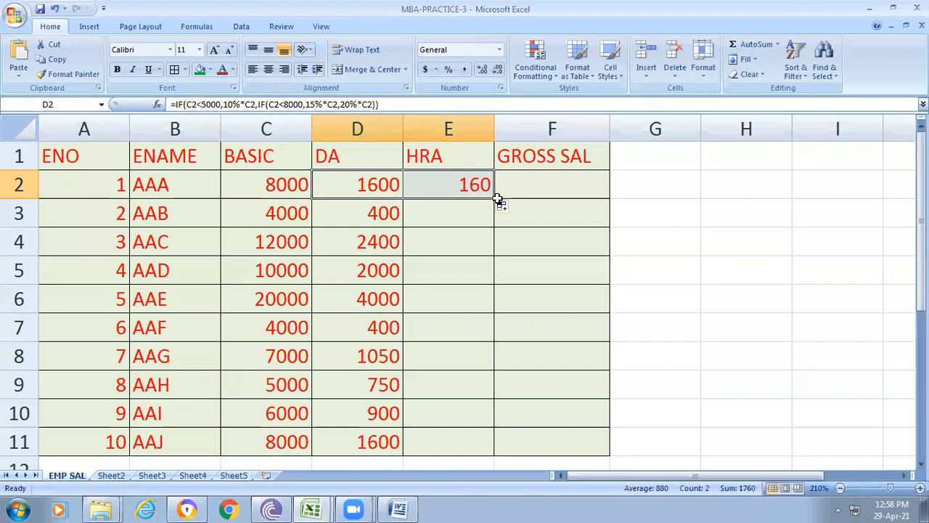
Copy the full formula text of HRA cell E2 and paste it below the HRA=10% rule in the MBA-PRACTICE Word document.
click(463, 193)
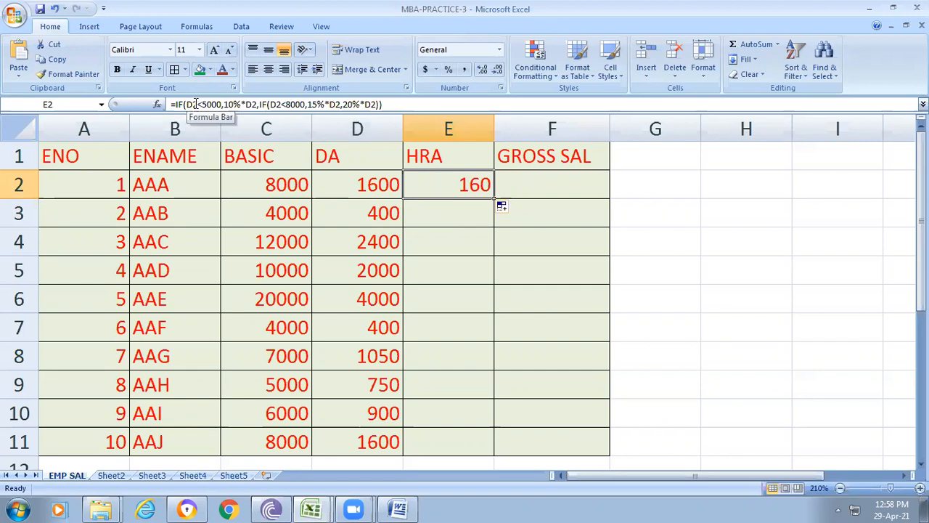
drag(168, 105, 406, 107)
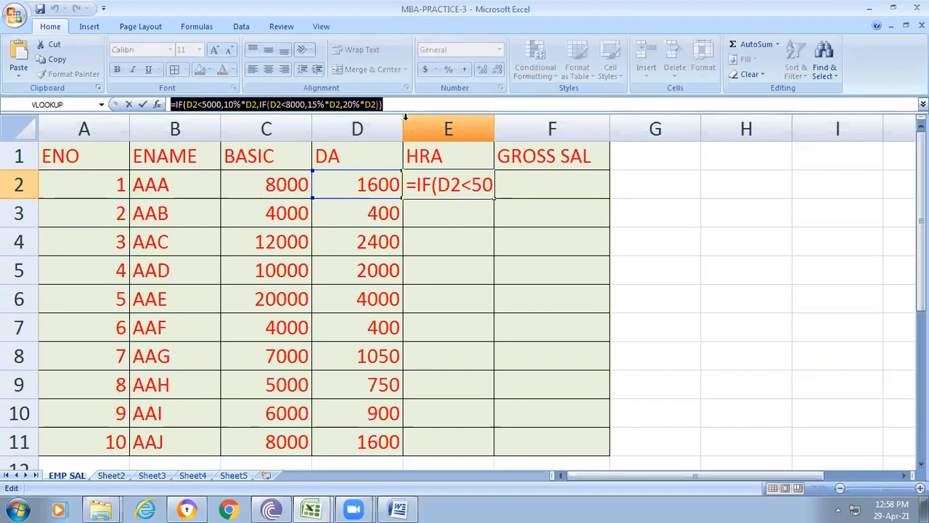
click(398, 508)
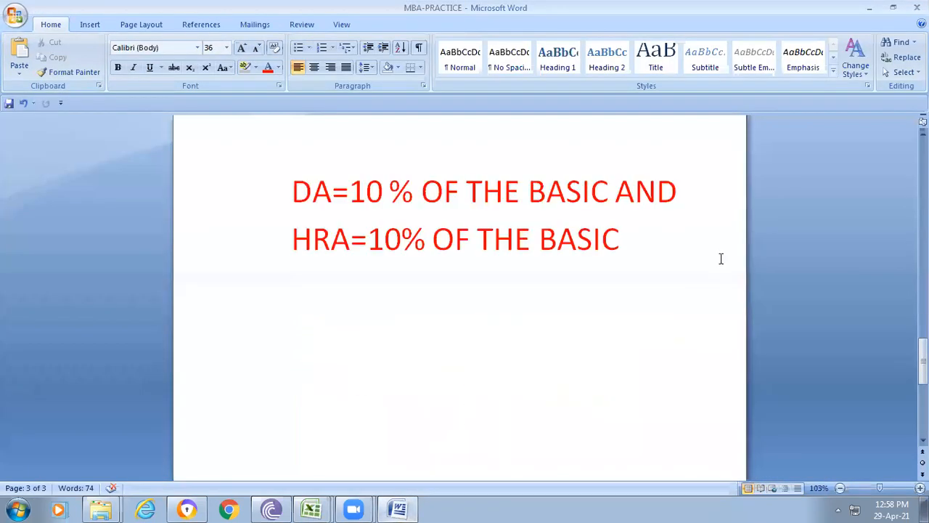
key(Return)
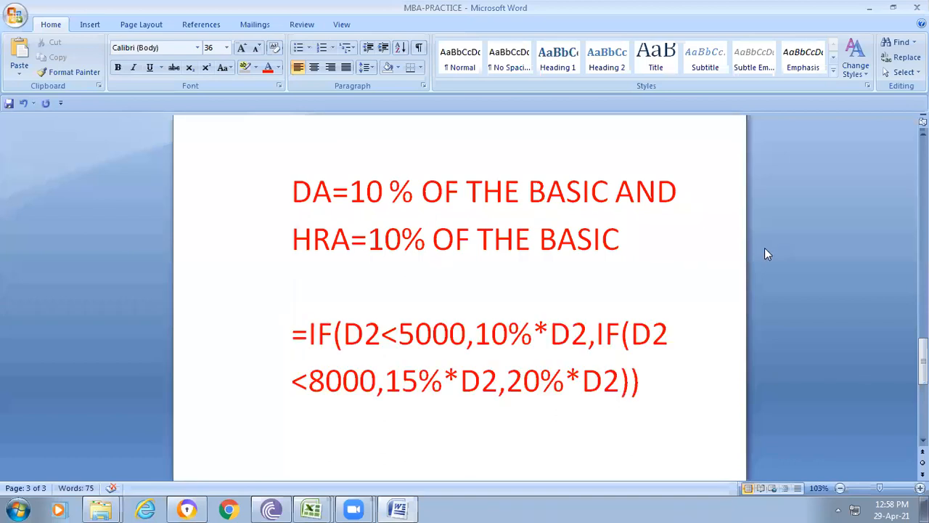
Change the D2 references in the pasted formula's first condition and its 10% term to C2 in the MBA-PRACTICE Word document.
scroll(726, 267, down, 2)
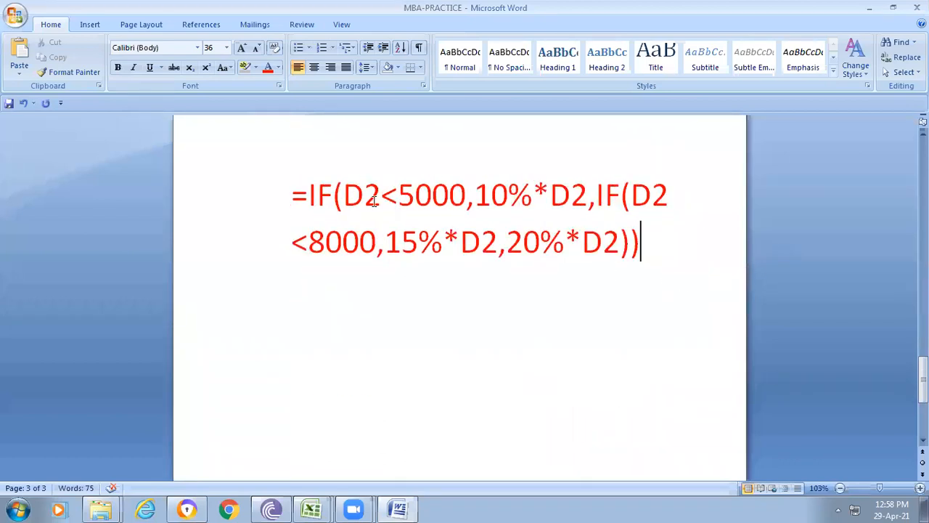
click(312, 509)
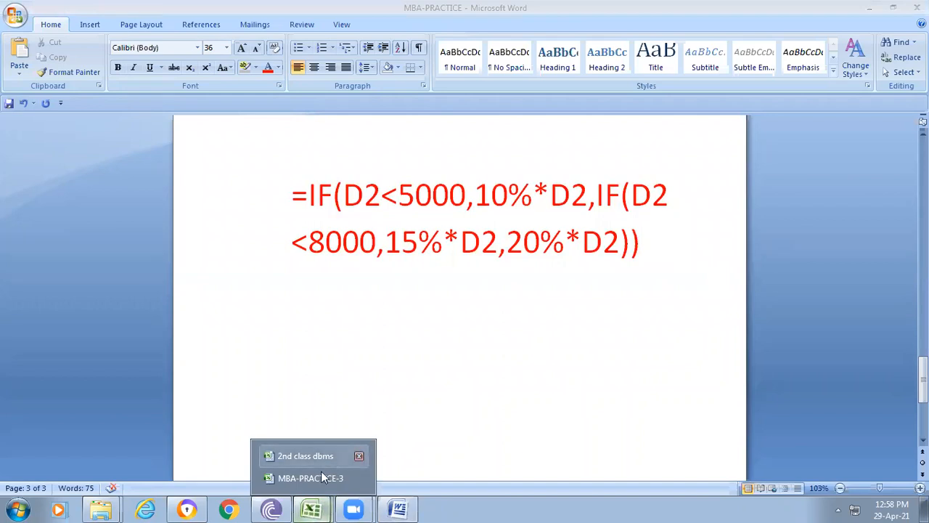
click(322, 475)
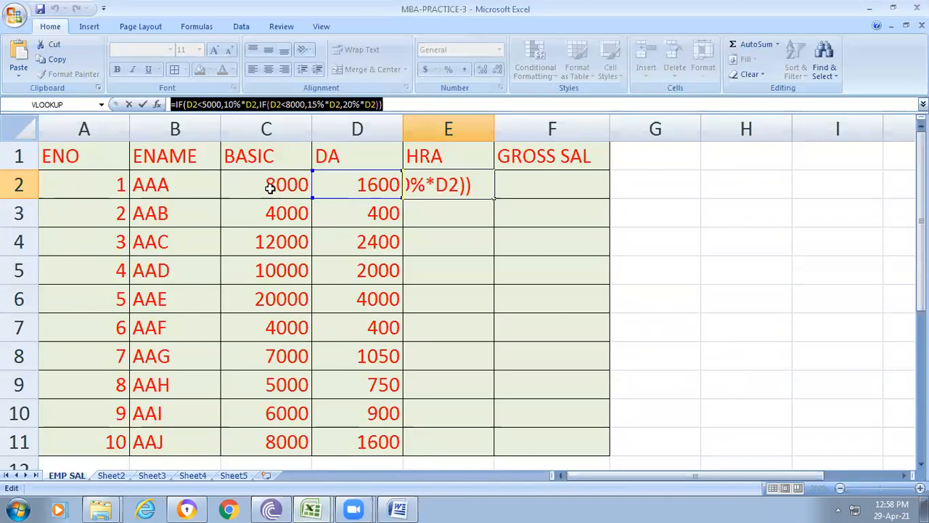
click(398, 508)
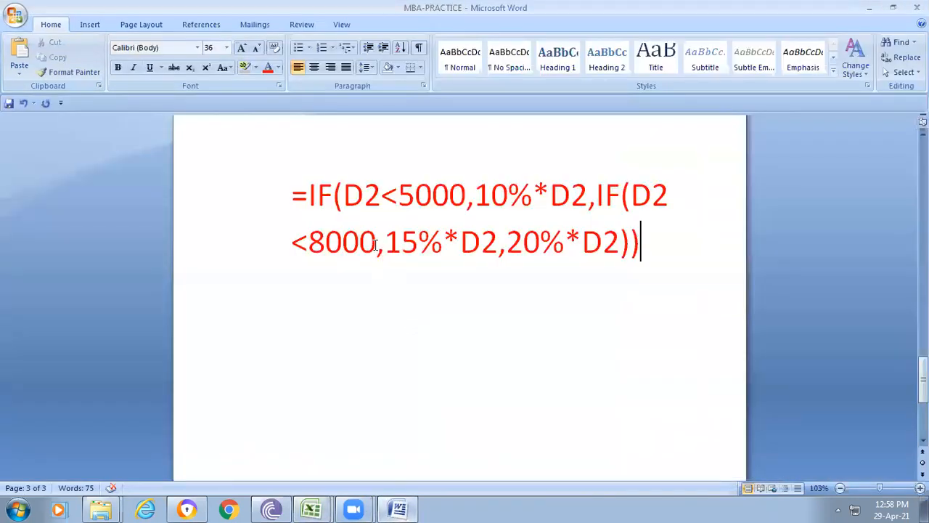
click(362, 196)
key(BackSpace)
text(C)
key(BackSpace)
text(C)
Change the D2 references in the nested IF's condition and its 15% and 20% terms to C2.
click(645, 197)
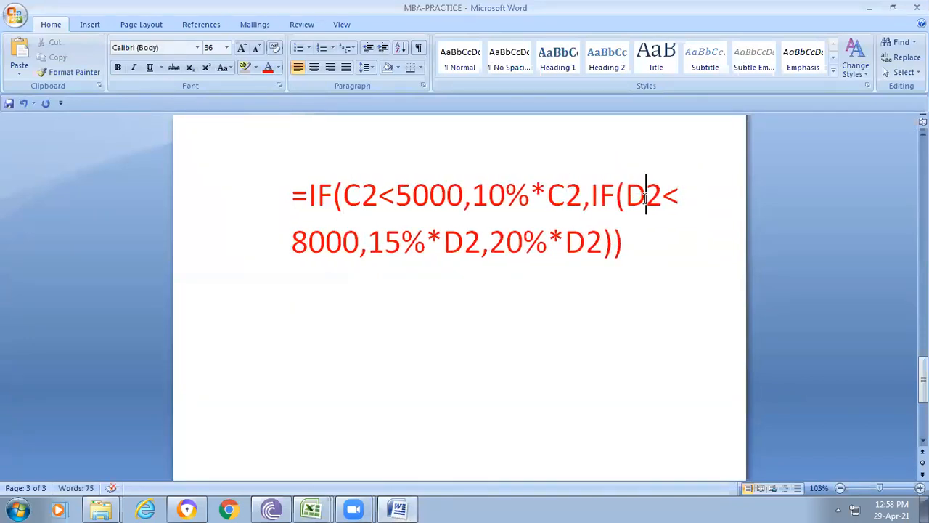
key(BackSpace)
text(C)
click(468, 243)
key(BackSpace)
text(C)
click(584, 248)
key(BackSpace)
text(C)
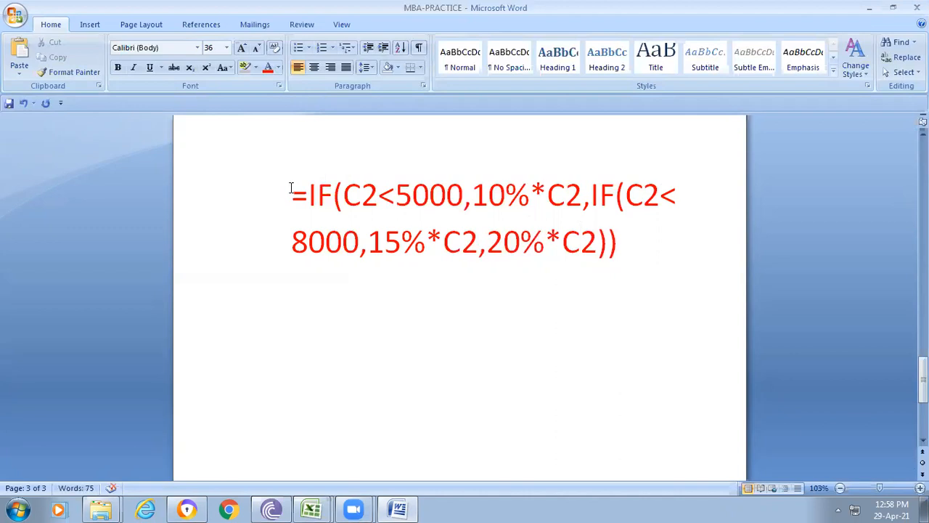
Copy the corrected formula from the Word document and switch to the MBA-PRACTICE-3 workbook in Excel.
drag(290, 189, 676, 232)
right_click(477, 238)
click(508, 260)
click(315, 504)
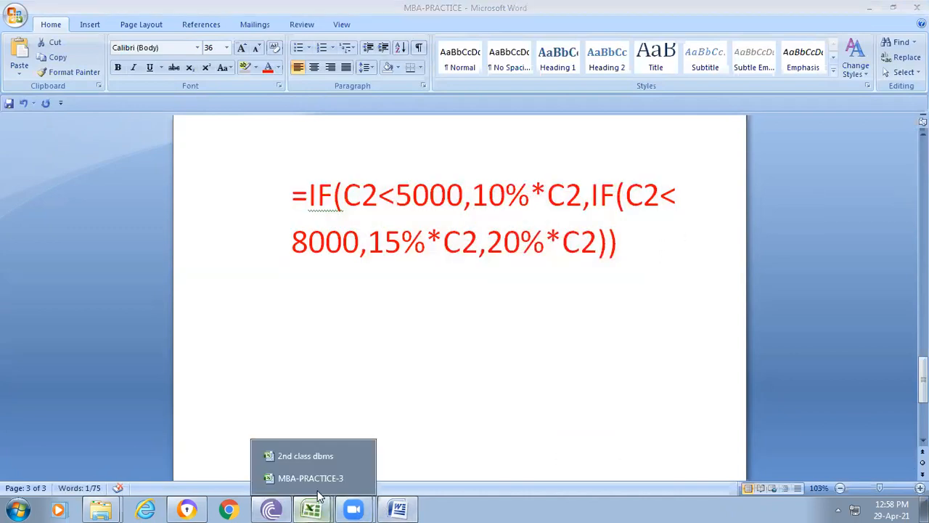
click(321, 476)
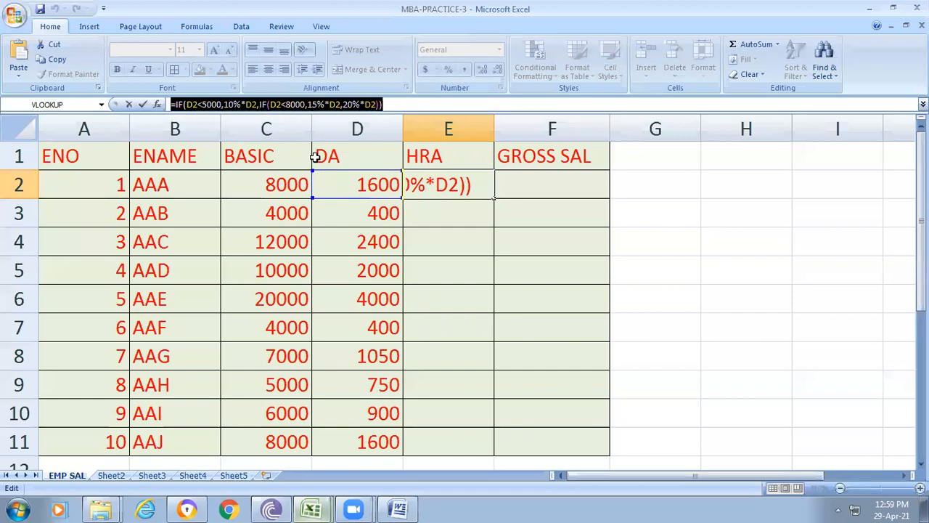
Replace the contents of HRA cell E2 with the copied formula =IF(C2<5000,10%*C2,IF(C2<8000,15%*C2,20%*C2)).
click(470, 211)
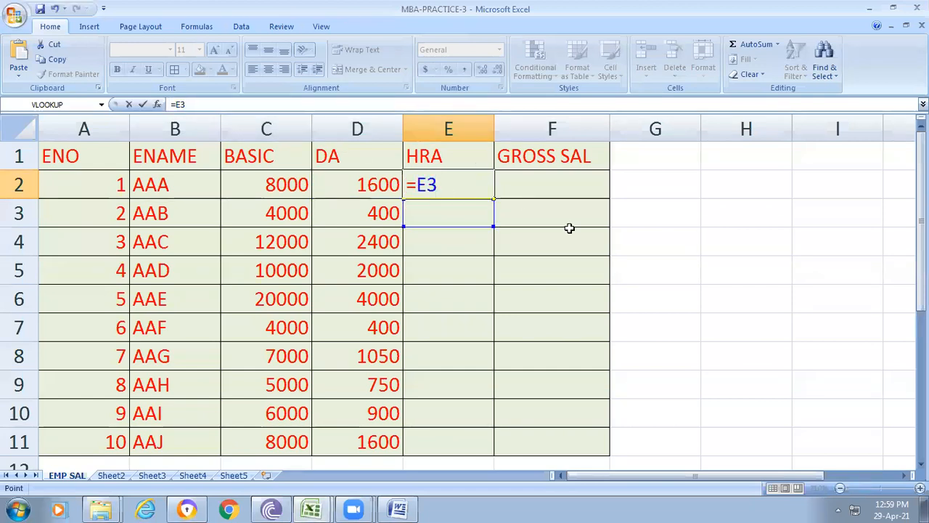
key(BackSpace)
key(BackSpace)
key(BackSpace)
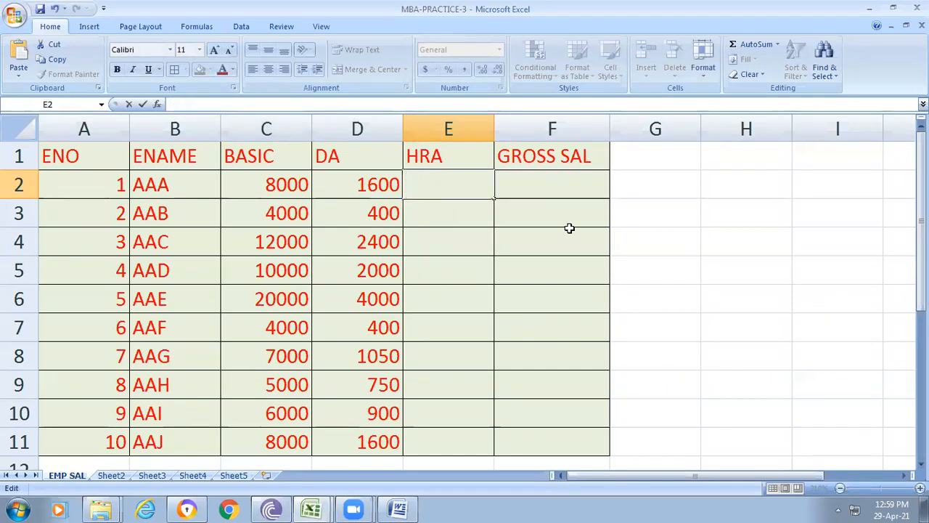
key(ctrl+v)
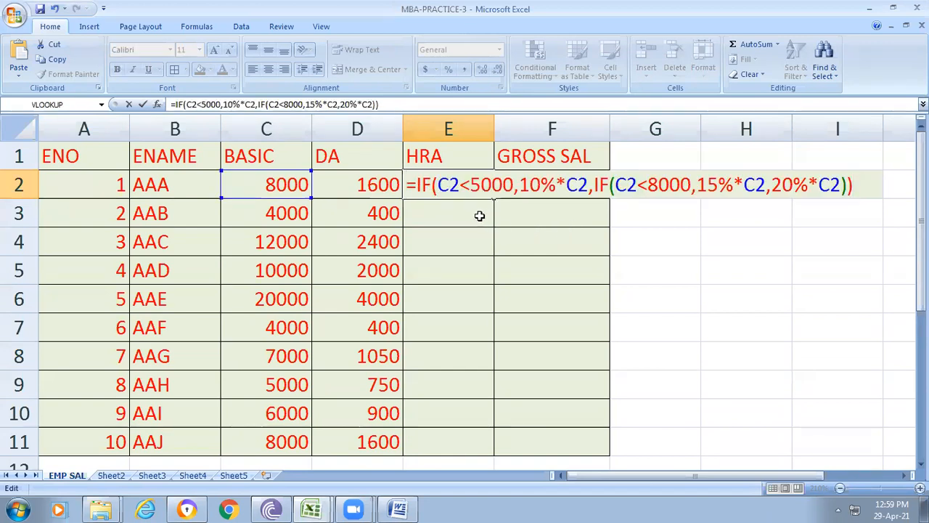
key(Return)
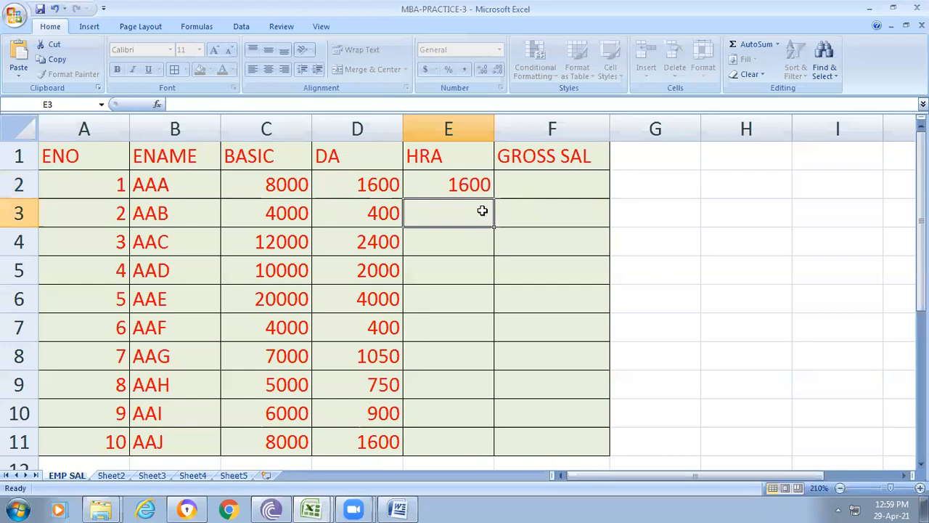
Fill the HRA formula from E2 down through E11 and review BASIC cell C2 and DA cell D2.
click(472, 185)
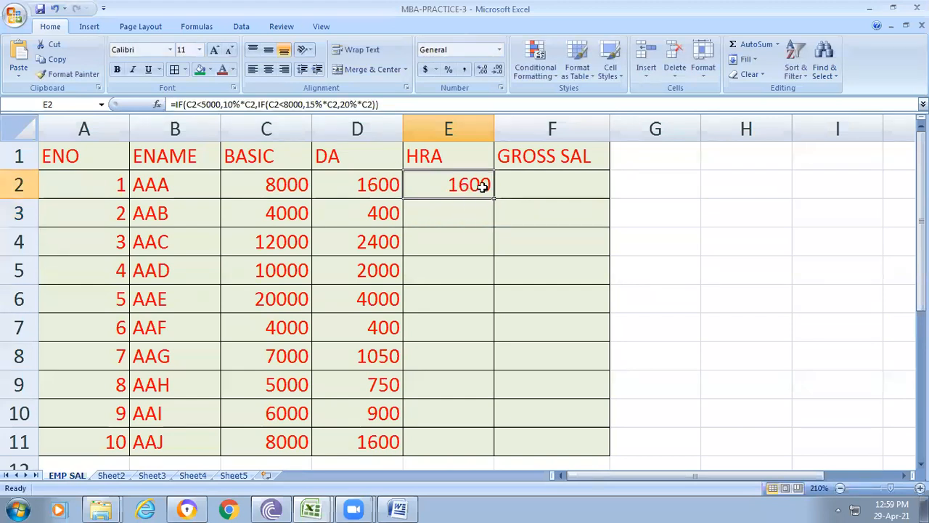
drag(493, 197, 493, 450)
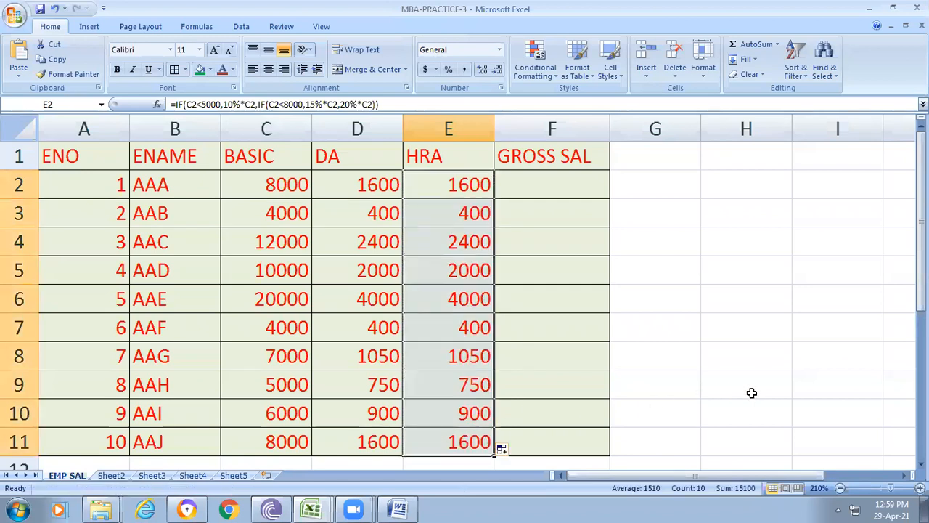
click(797, 392)
scroll(728, 399, down, 1)
scroll(726, 396, up, 1)
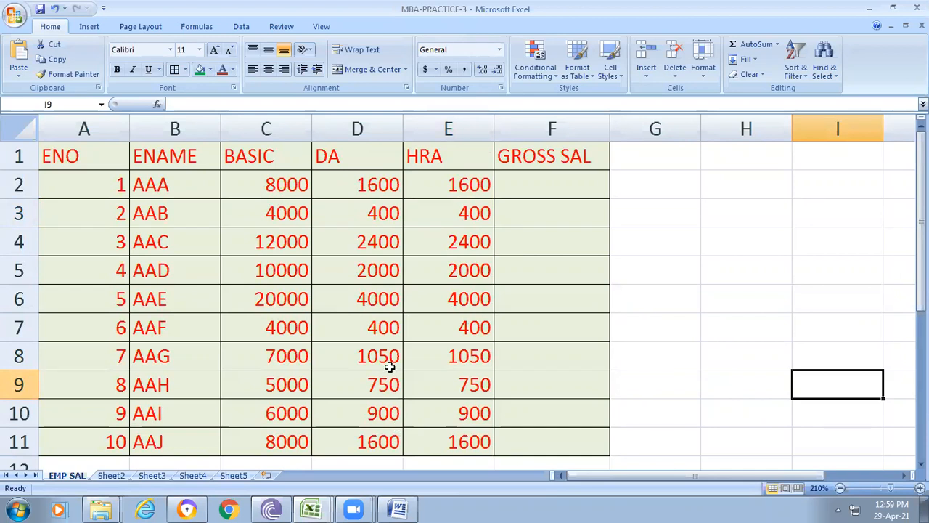
click(297, 184)
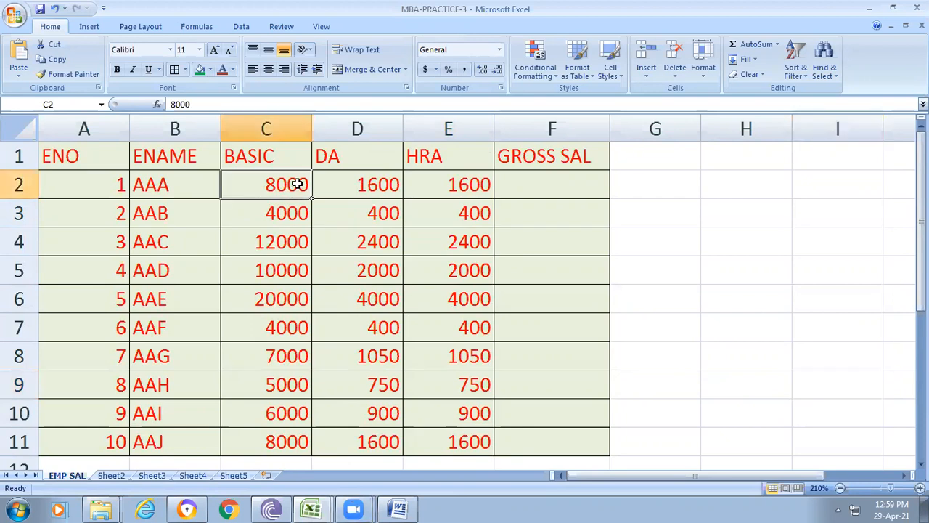
click(391, 194)
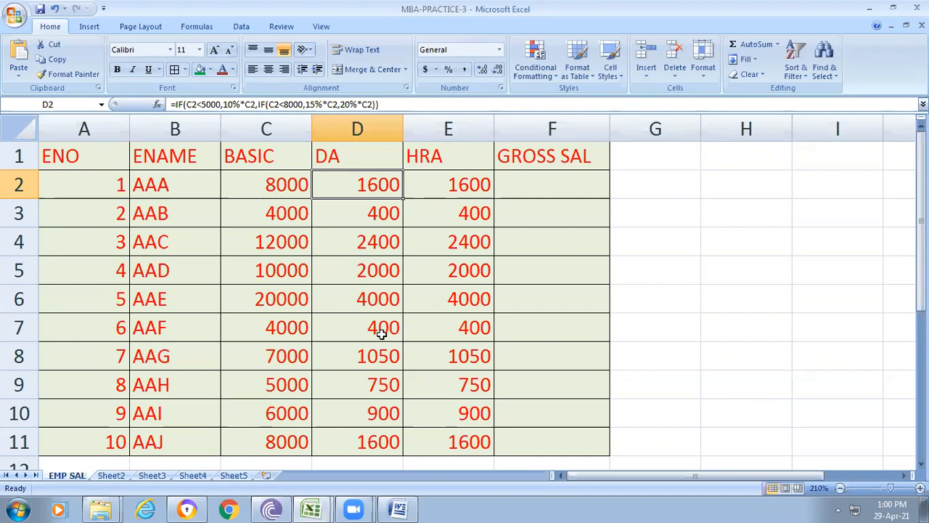
Enter the formula =(C2+D2+E2) in GROSS SAL cell F2.
click(535, 182)
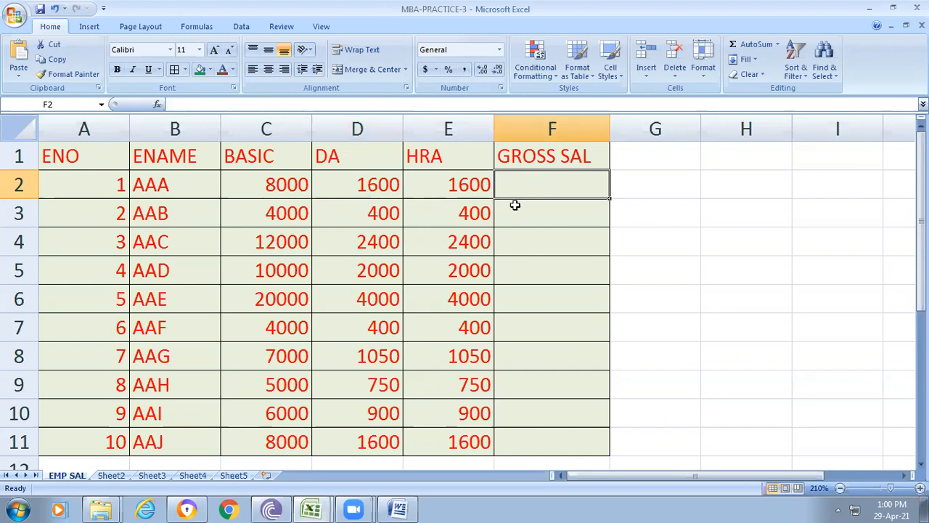
text(=)
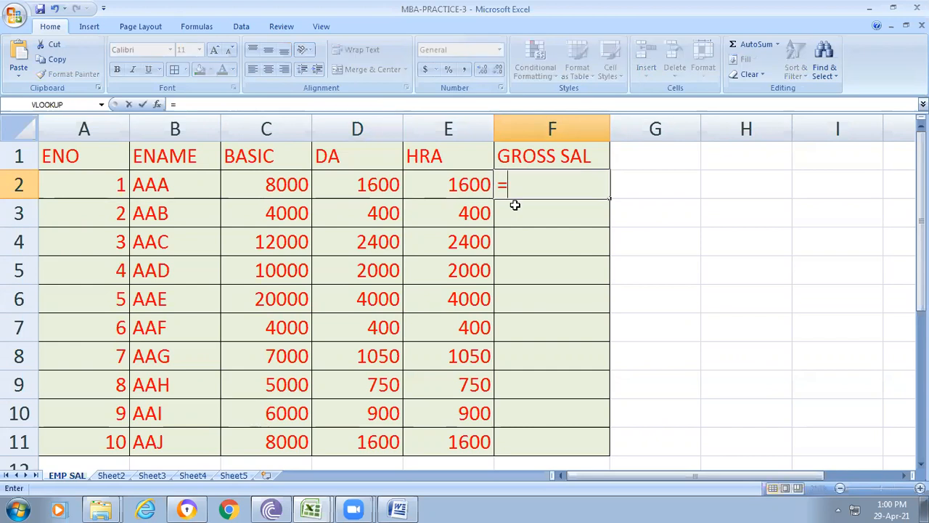
text(()
click(294, 185)
text(+)
click(346, 190)
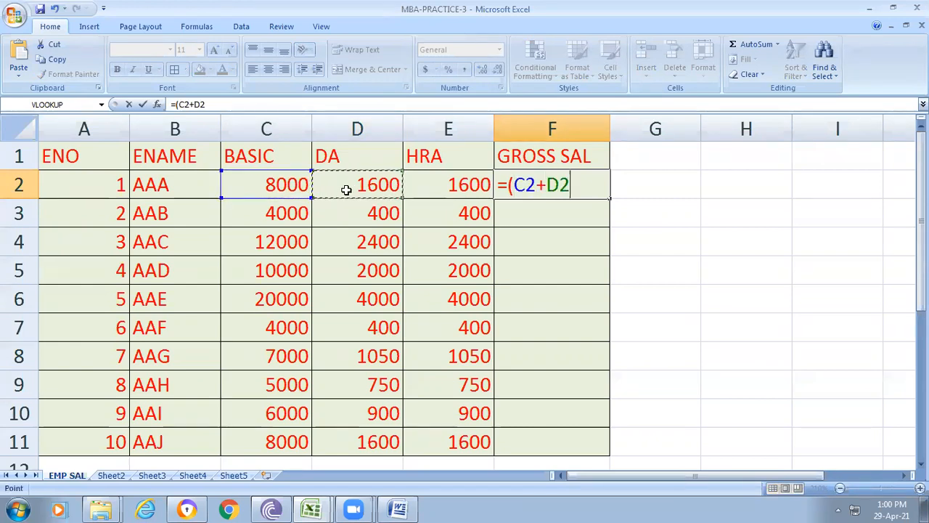
text(+)
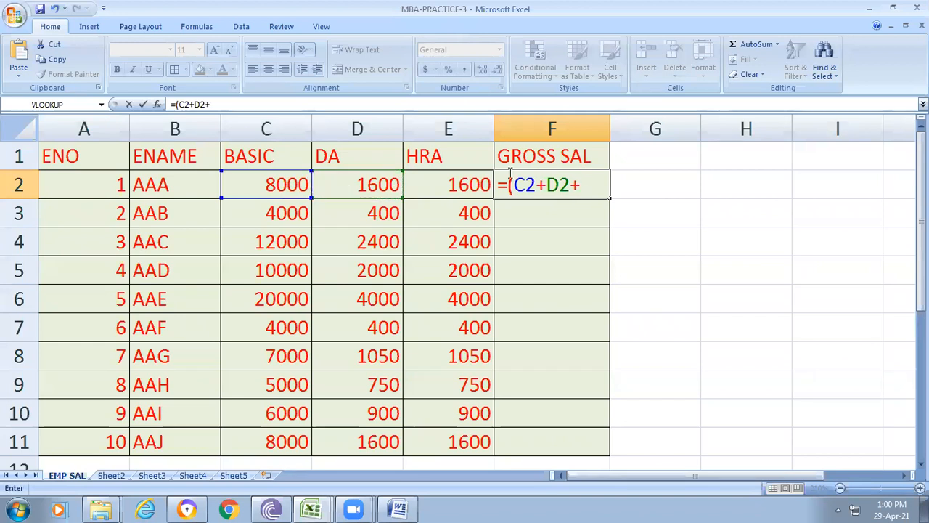
click(472, 187)
text())
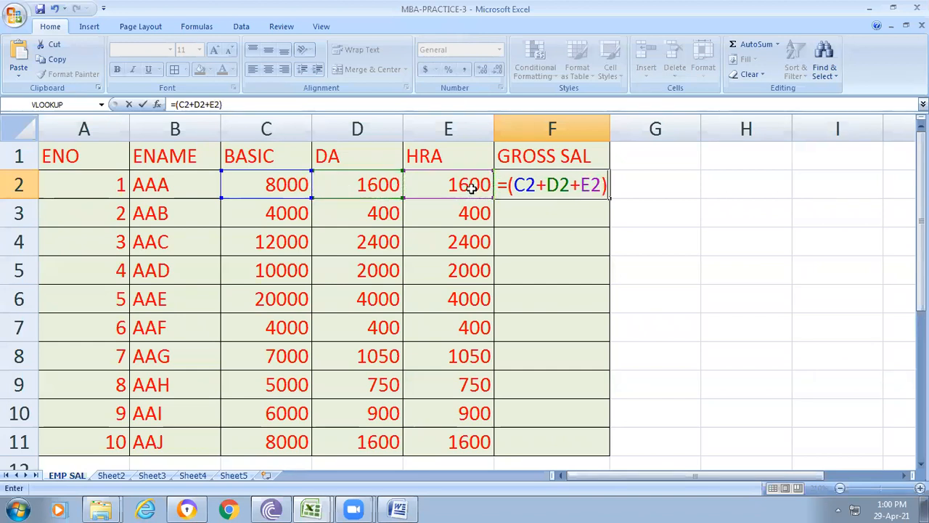
key(Return)
Fill the gross salary formula from F2 down through F11.
click(575, 186)
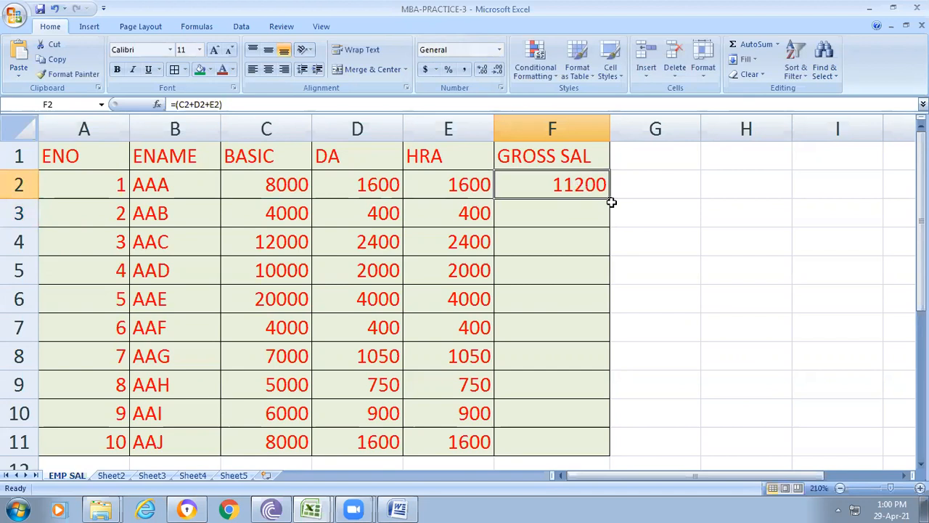
drag(608, 197, 608, 450)
click(698, 403)
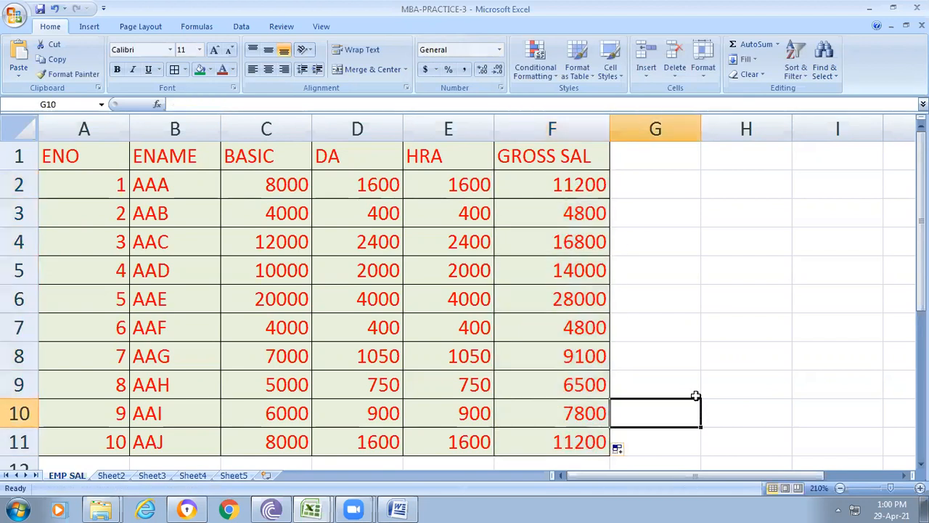
scroll(709, 305, down, 3)
scroll(696, 290, up, 3)
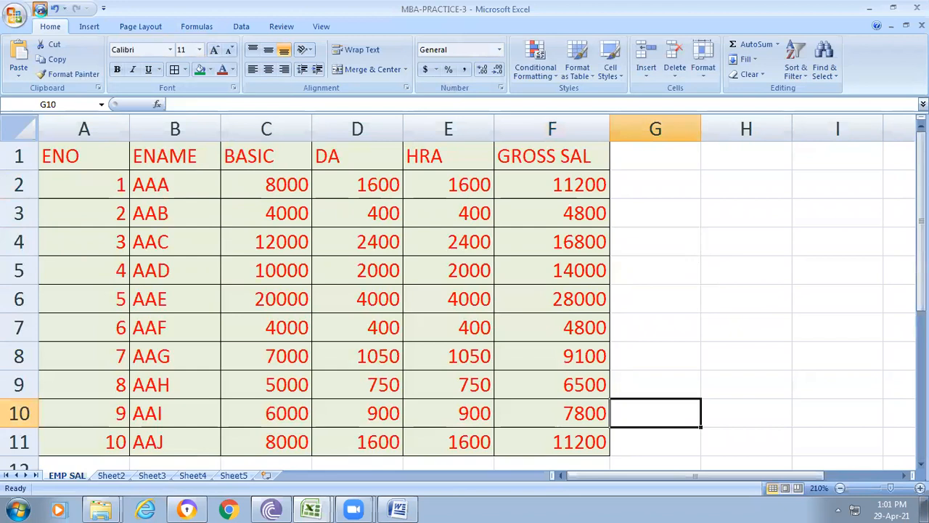
Add the heading DESIGNATION in G1 and widen column G to fit it.
click(646, 156)
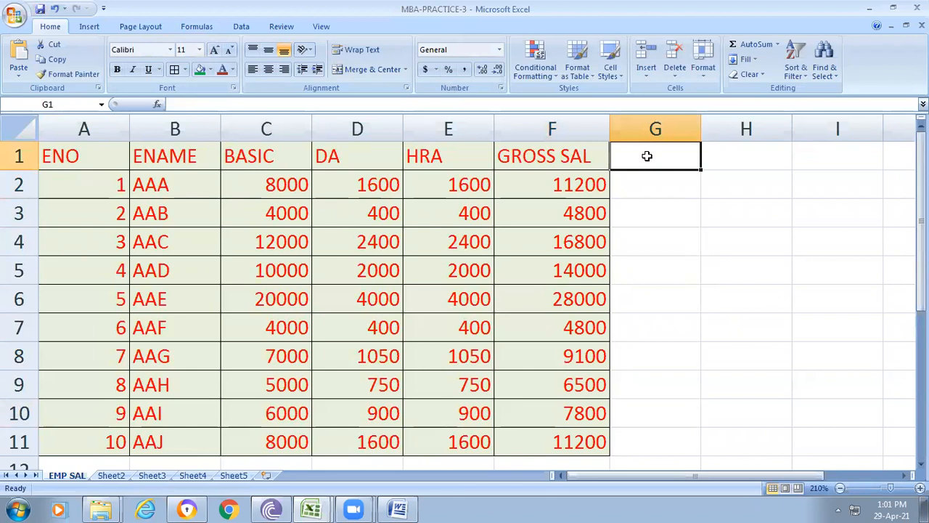
text(DESI)
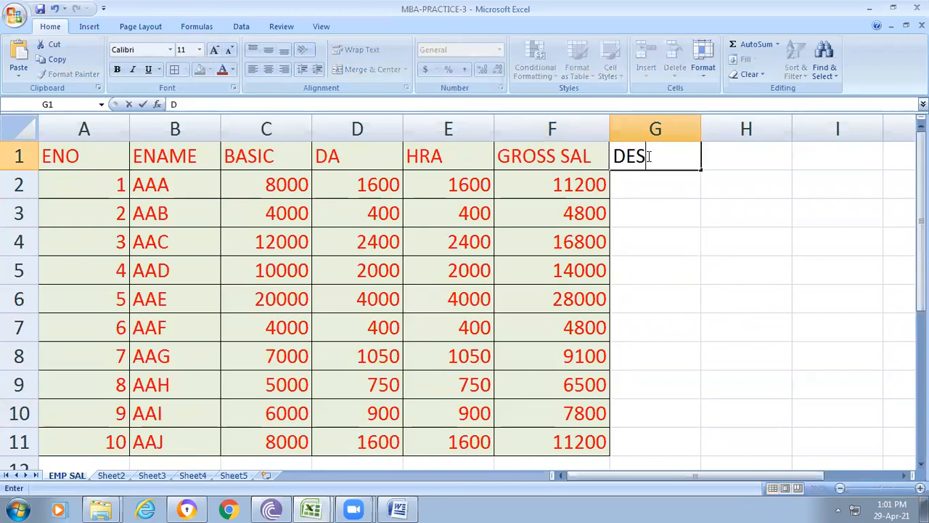
text(GN)
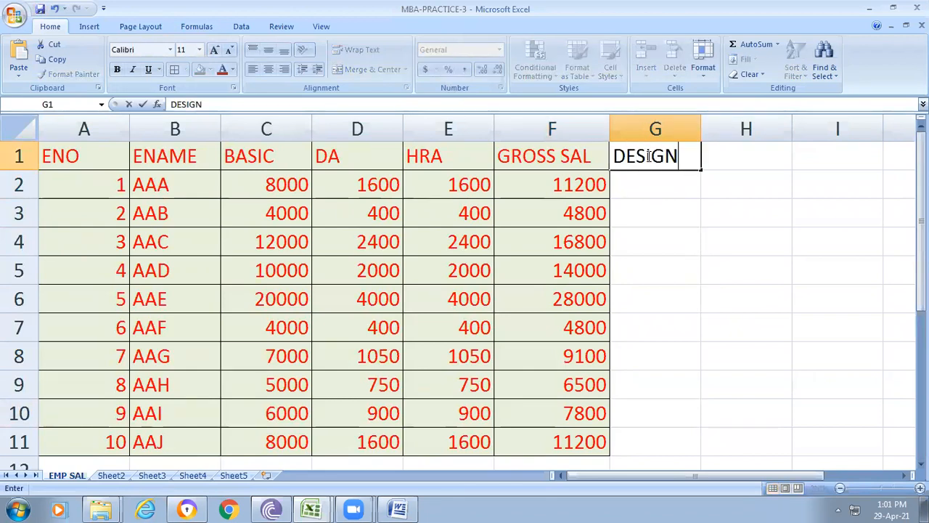
text(ATION)
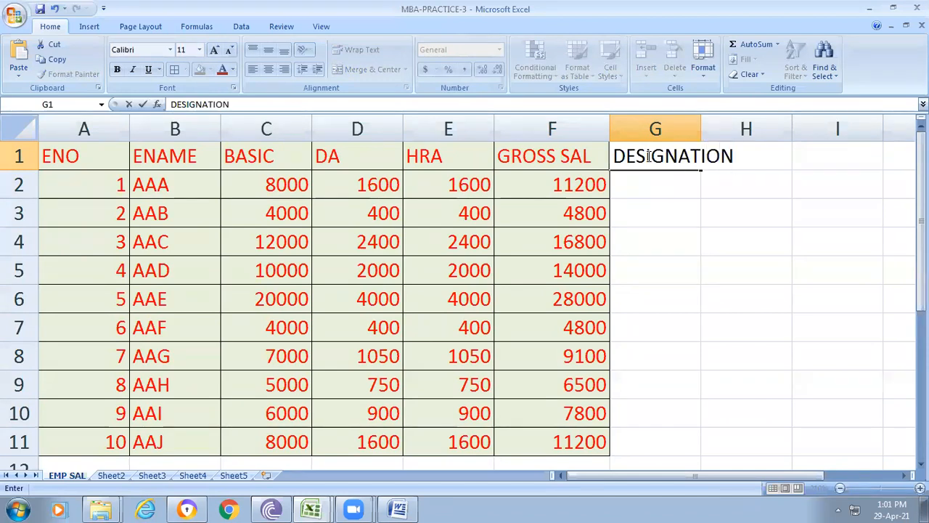
click(686, 206)
click(690, 128)
drag(701, 129, 735, 131)
click(684, 224)
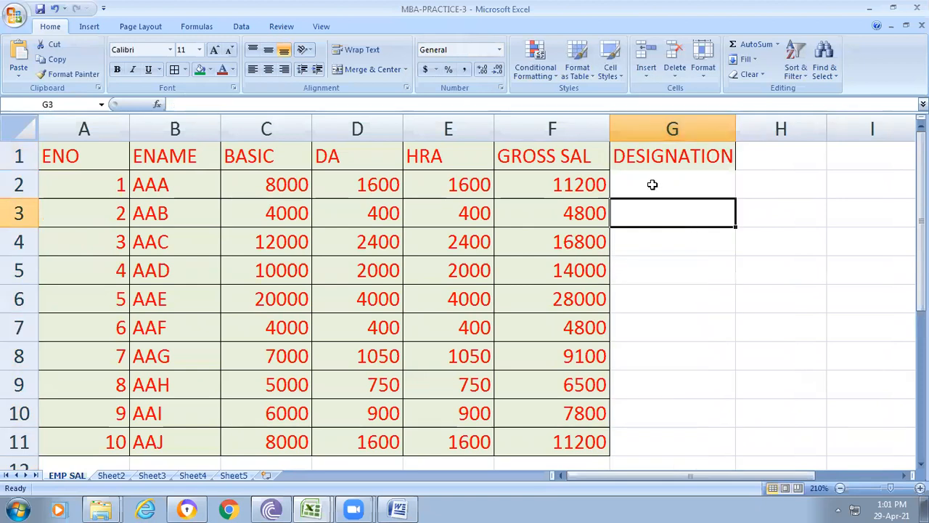
click(656, 190)
Apply cell borders to the GROSS SAL and DESIGNATION columns, range F1:G11.
drag(585, 155, 687, 441)
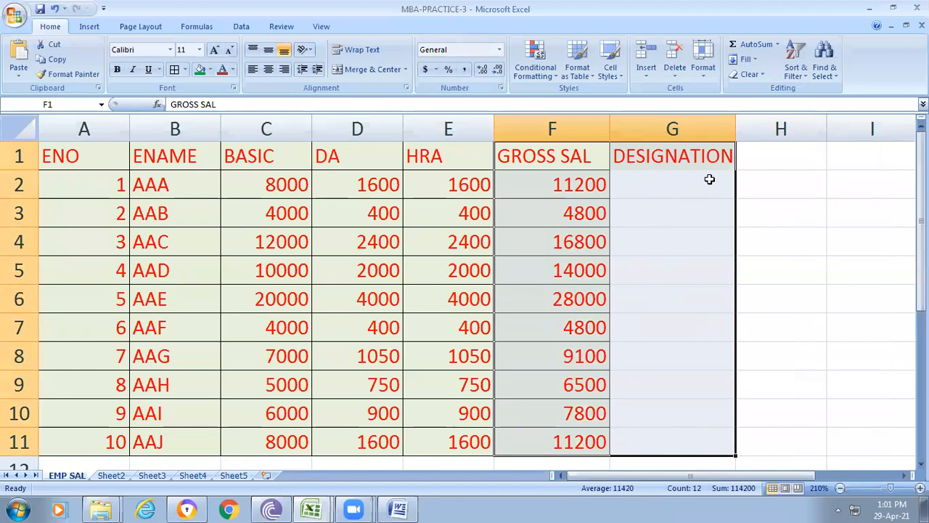
click(174, 69)
click(809, 246)
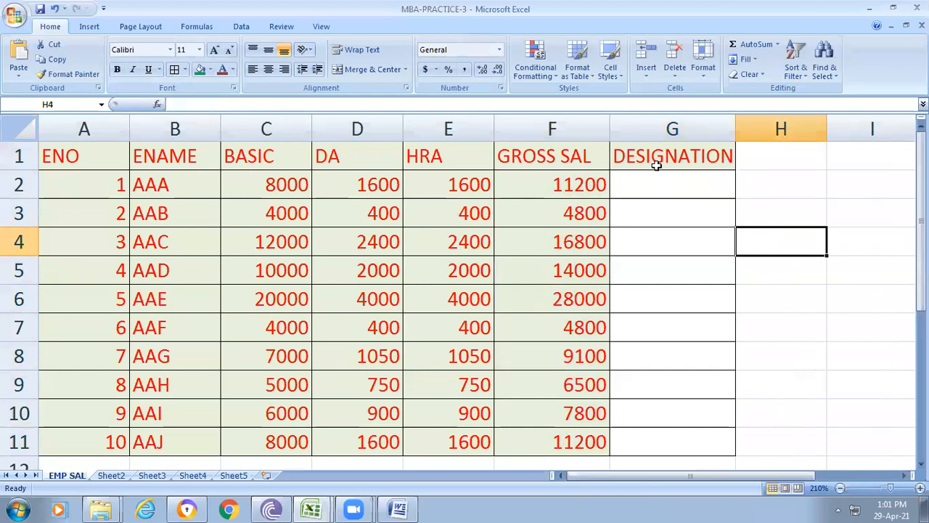
Shade the GROSS SAL and DESIGNATION range F1:G11 with a light tan theme fill color.
drag(566, 156, 727, 439)
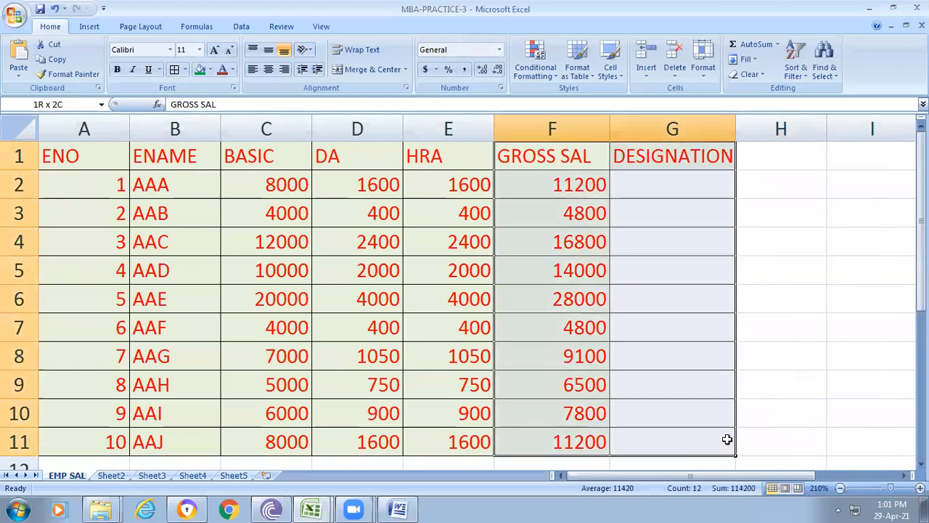
click(209, 70)
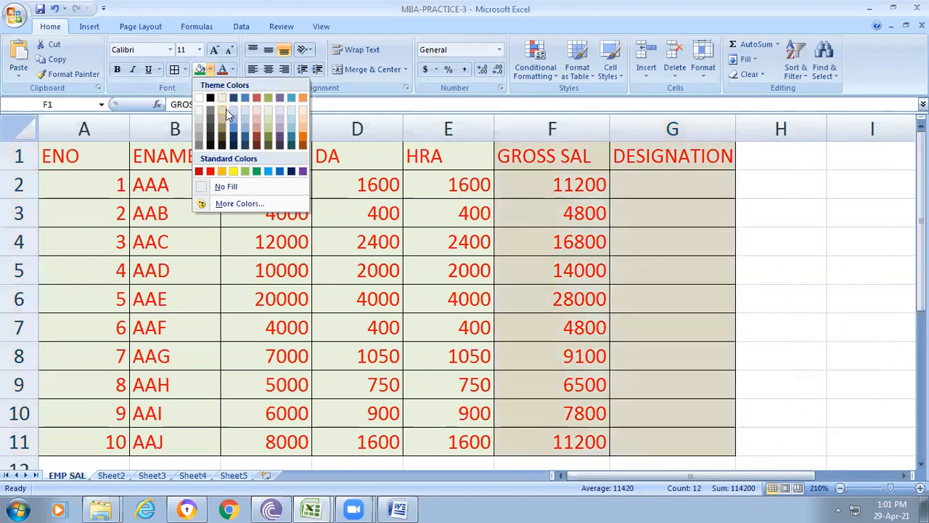
click(226, 109)
click(818, 202)
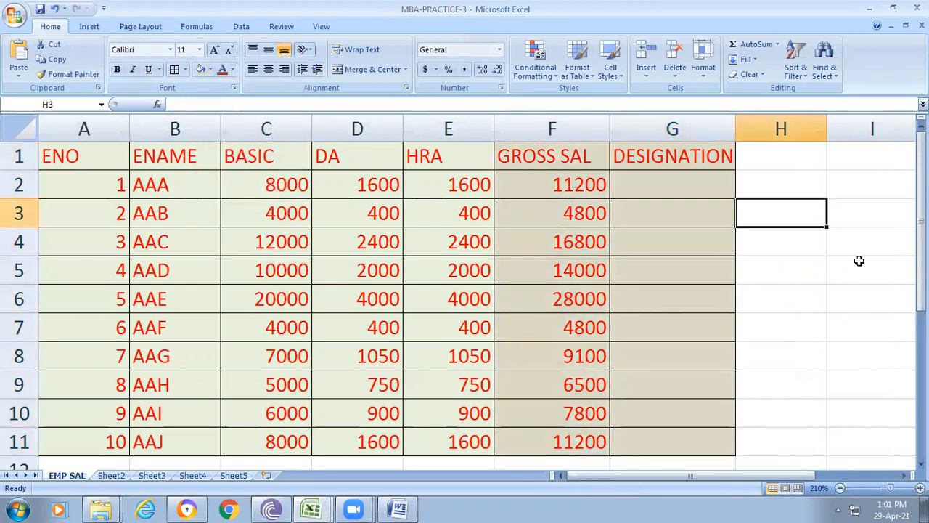
Undo the tan fill on the GROSS SAL and DESIGNATION range F1:G11.
click(858, 260)
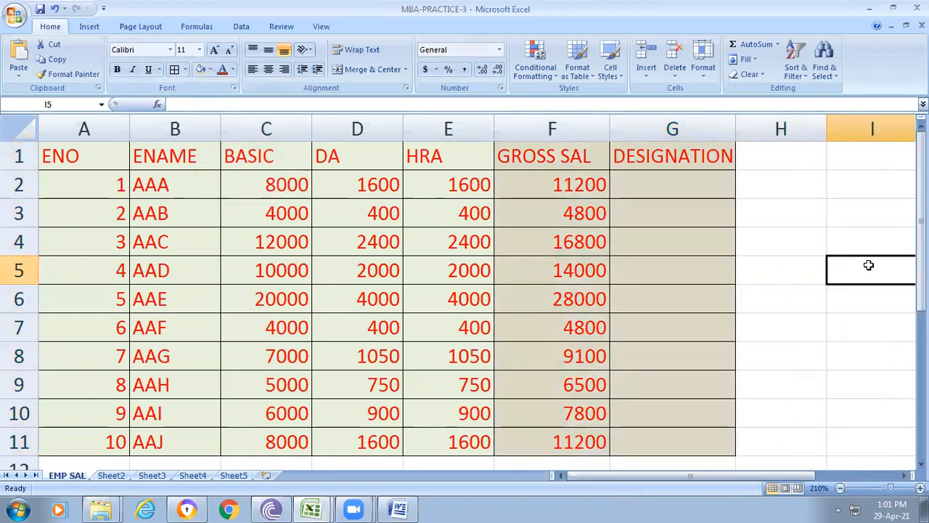
click(210, 69)
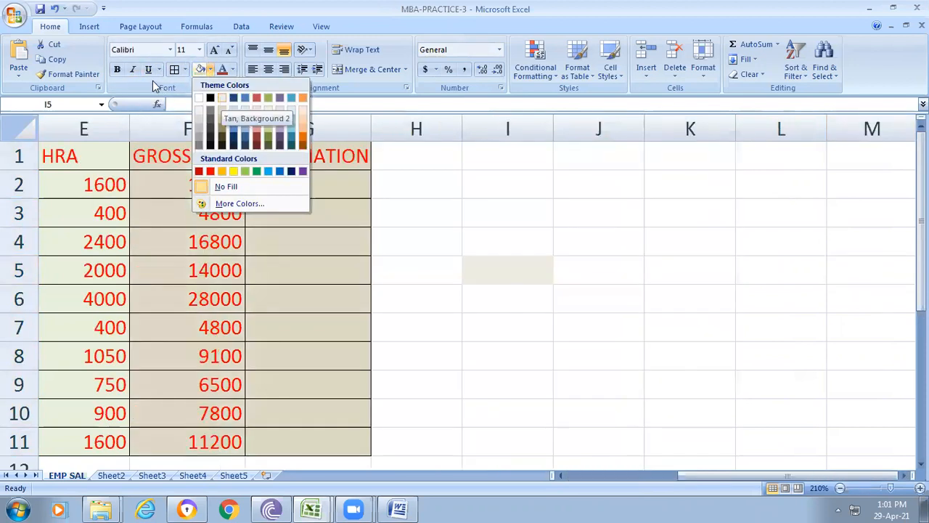
click(897, 372)
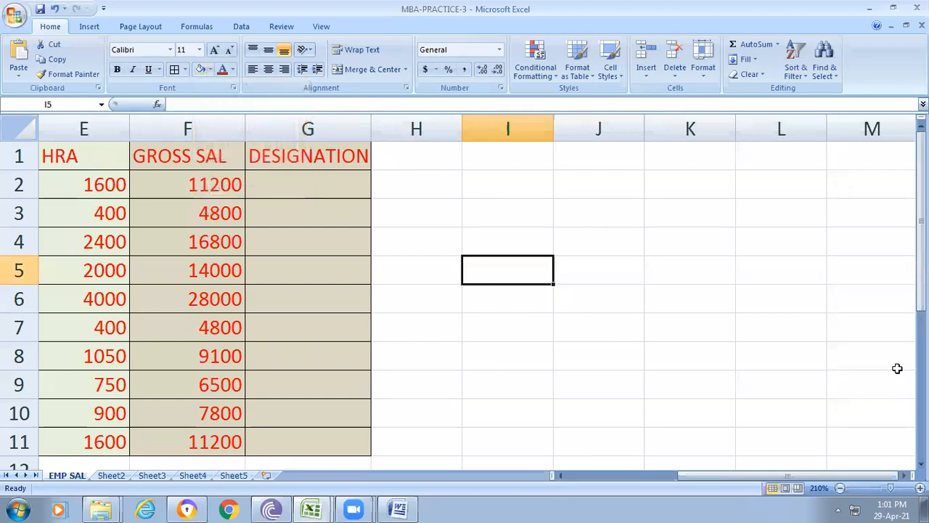
key(ctrl+z)
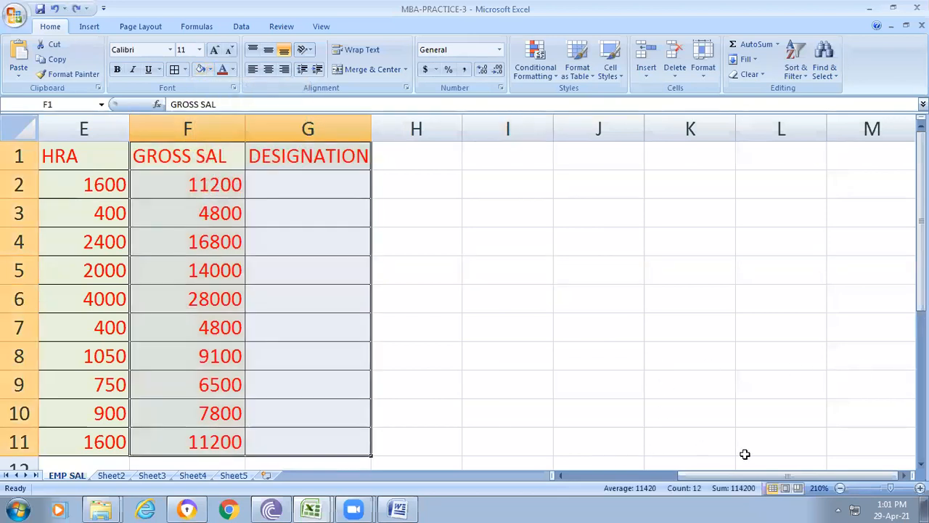
click(626, 476)
click(843, 305)
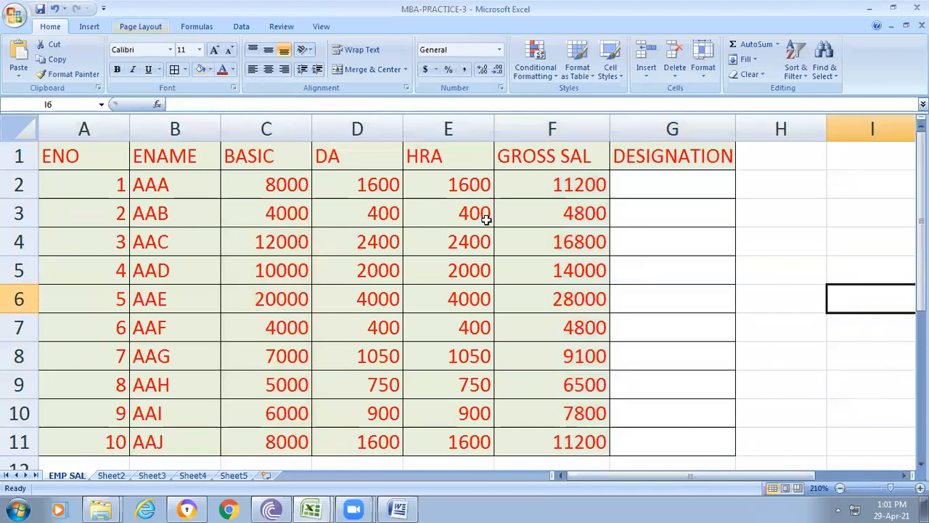
Switch to the MBA-PRACTICE Word document and add a horizontal separator line below the nested IF formula.
click(660, 188)
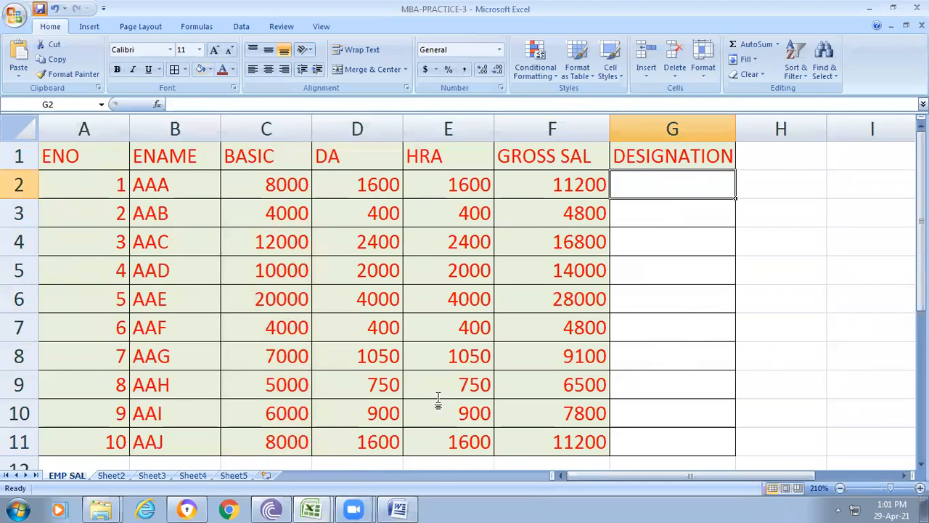
key(alt+Tab)
click(660, 260)
key(Return)
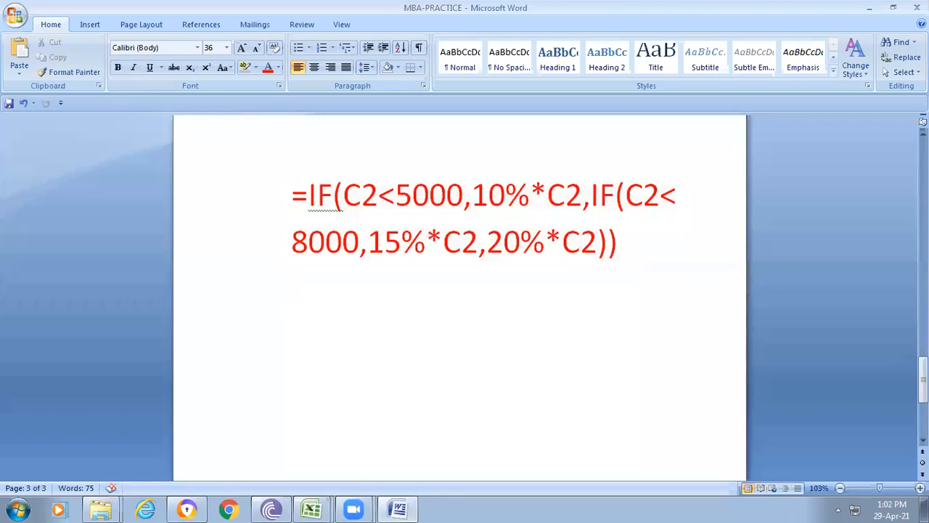
key(BackSpace)
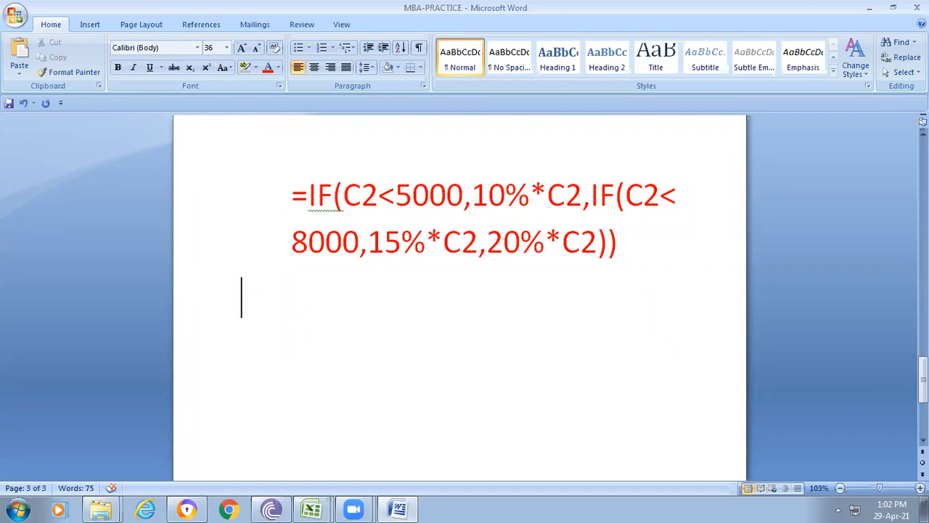
text(-------------------------)
key(Return)
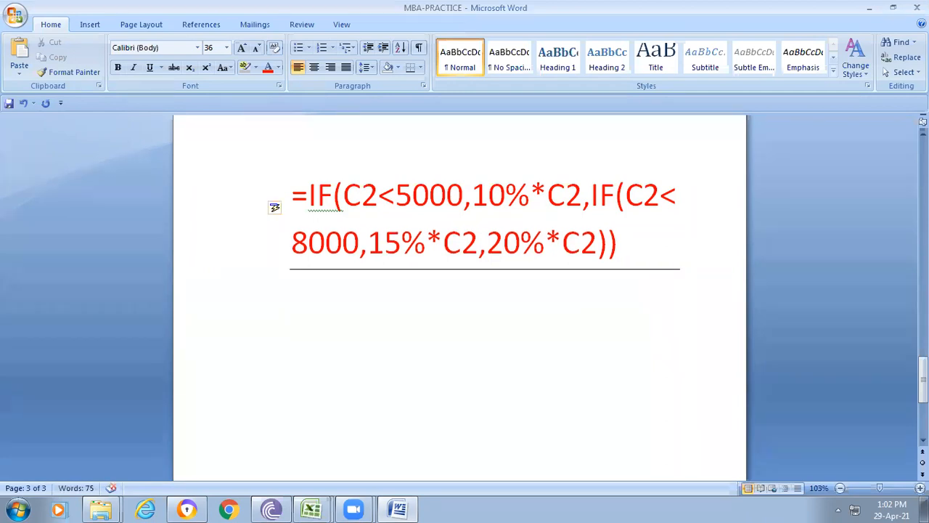
Write the first designation rule below the separator: IF THE GROSS SAL >20000, with MANAGER on the following line.
text(IF THE GROSS SAL )
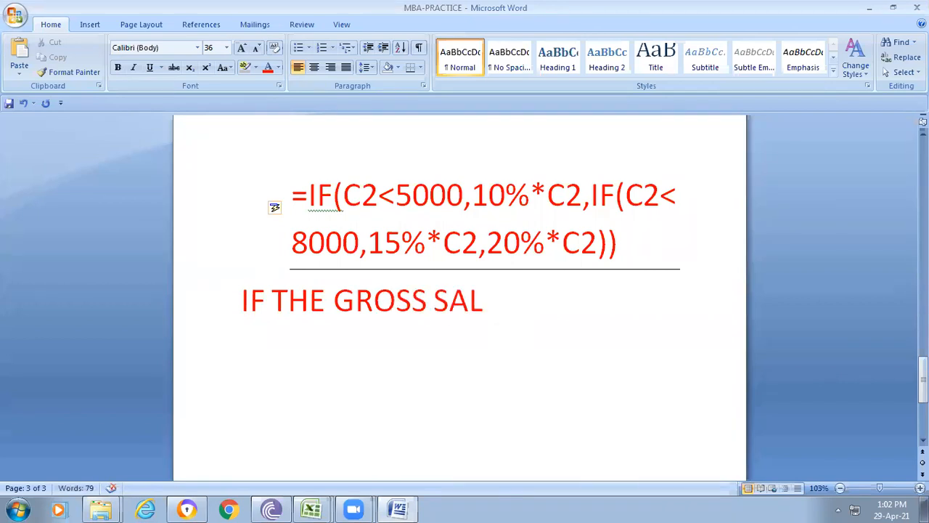
text(>20000)
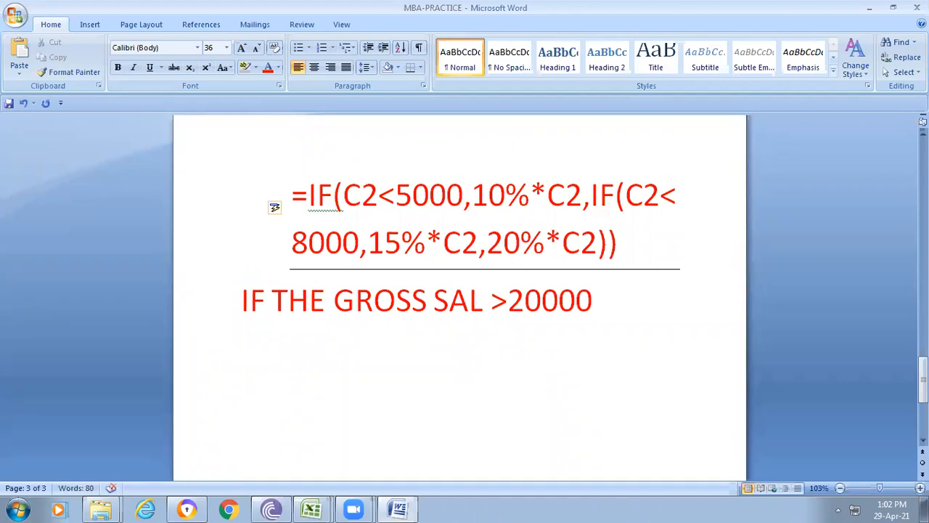
key(Return)
text(MANAGER)
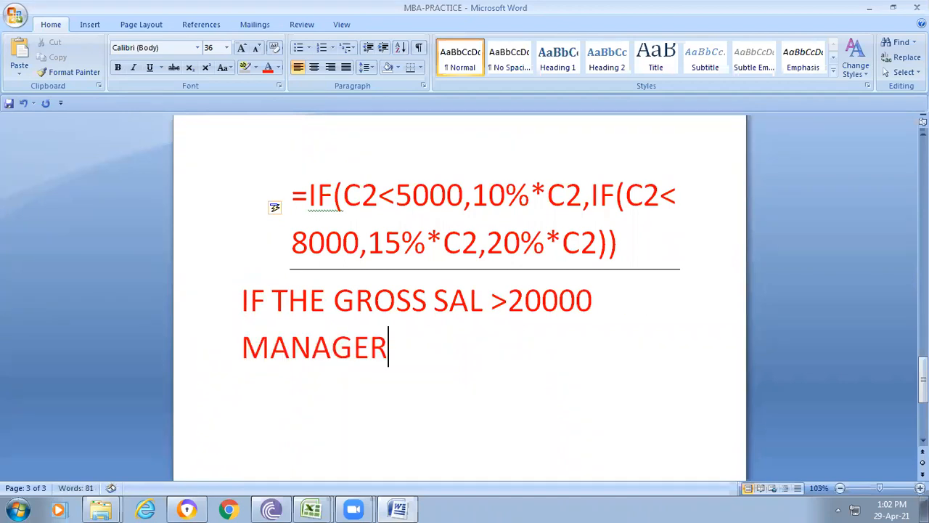
Add the second designation rule on a new line: IF GROSS SAL>15000 ASST MANAGER.
key(Return)
text(IF G)
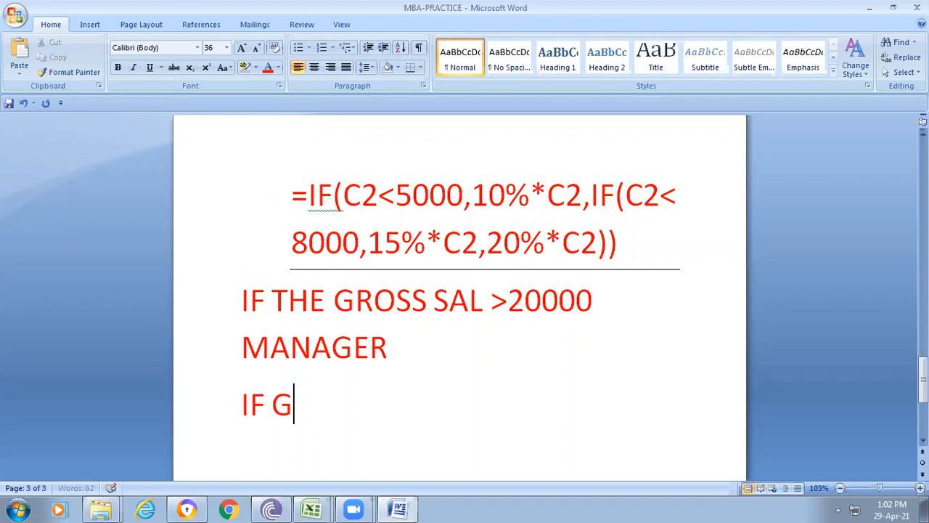
text(ROSS SL)
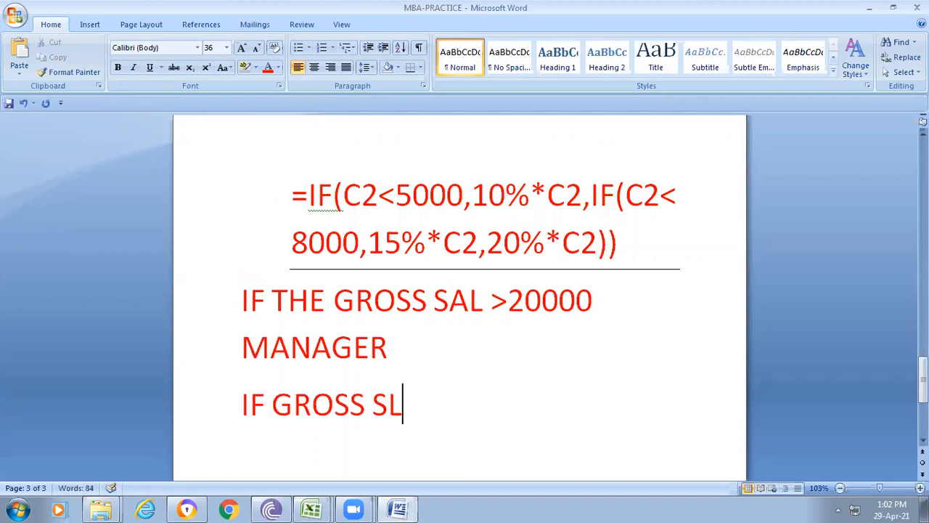
key(BackSpace)
text(AL)
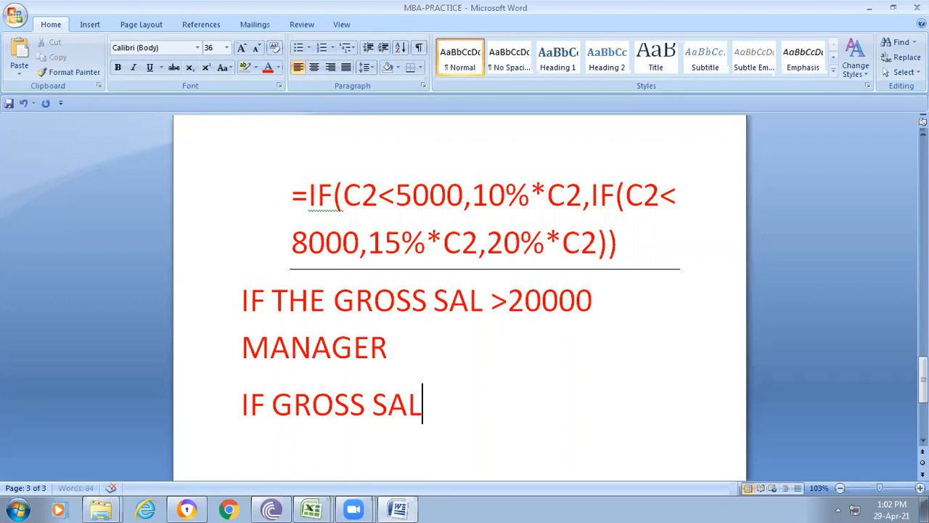
text(>15000)
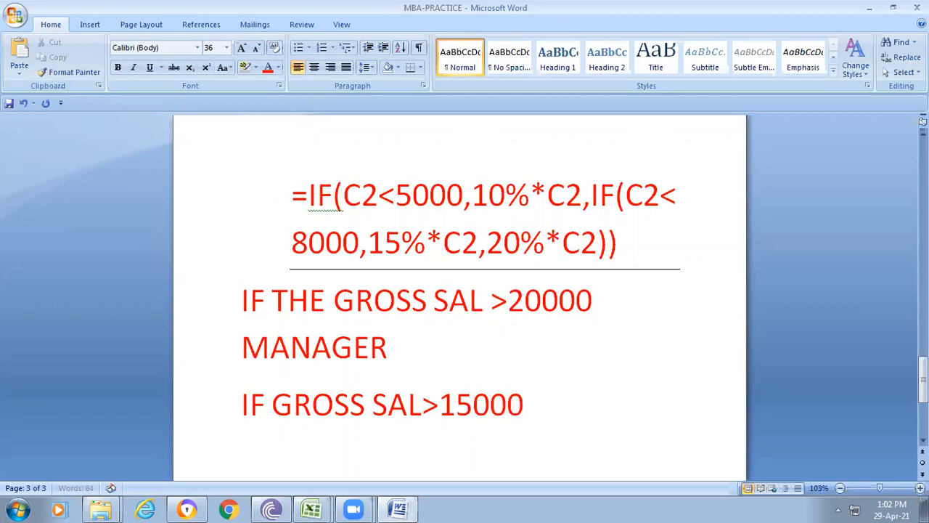
text( ASST MANAGER)
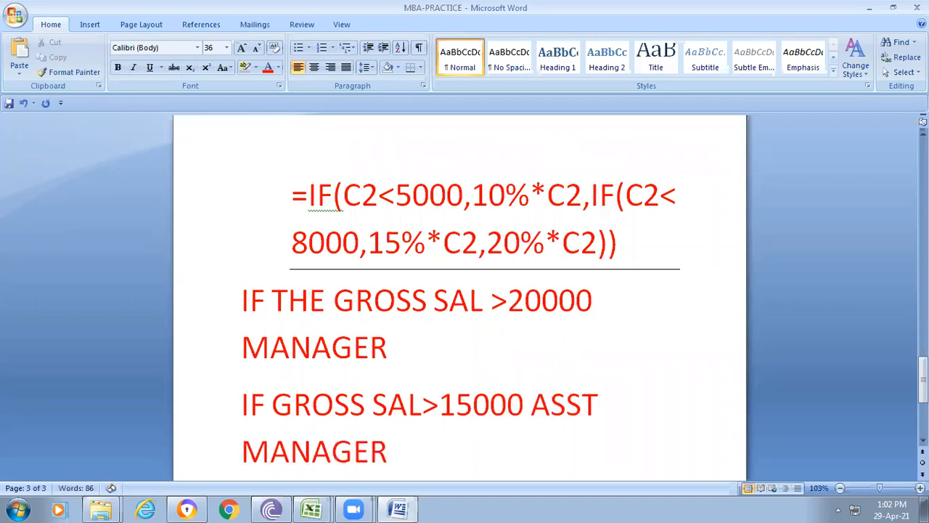
Finish the designation rules with OTHERWISE and CLERK on separate lines.
key(Return)
text(OTHE)
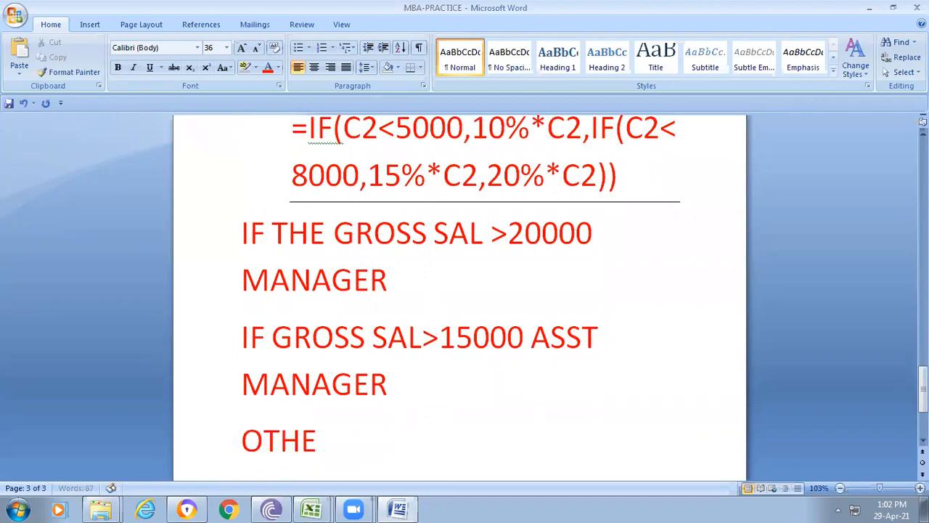
text(RWISE)
key(Return)
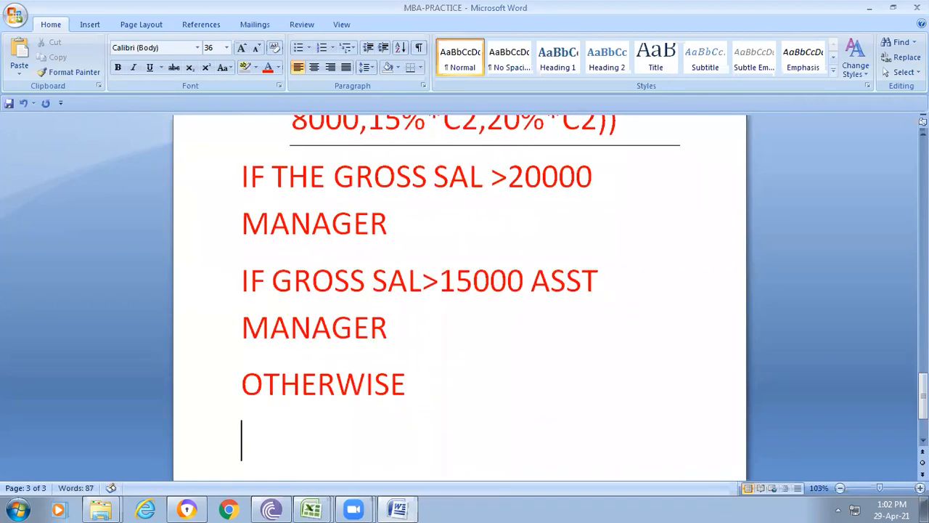
text(CLERK)
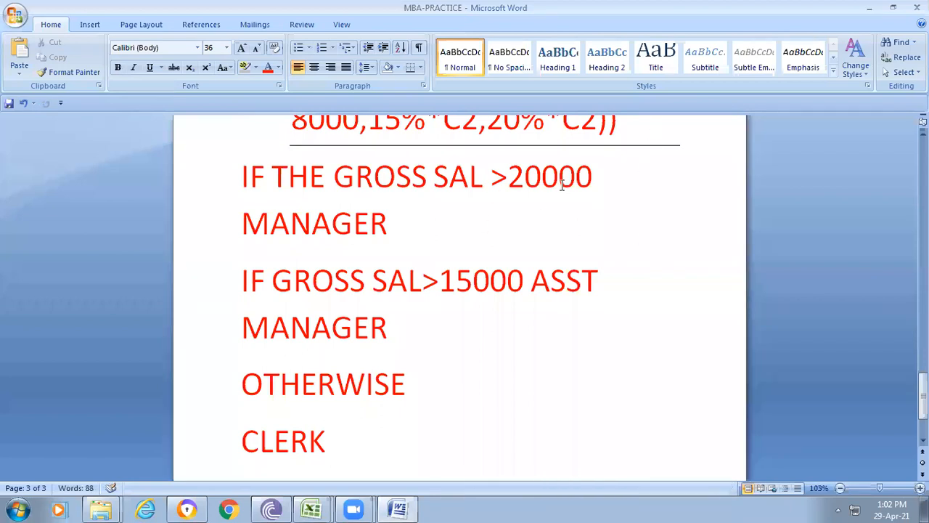
drag(520, 178, 593, 181)
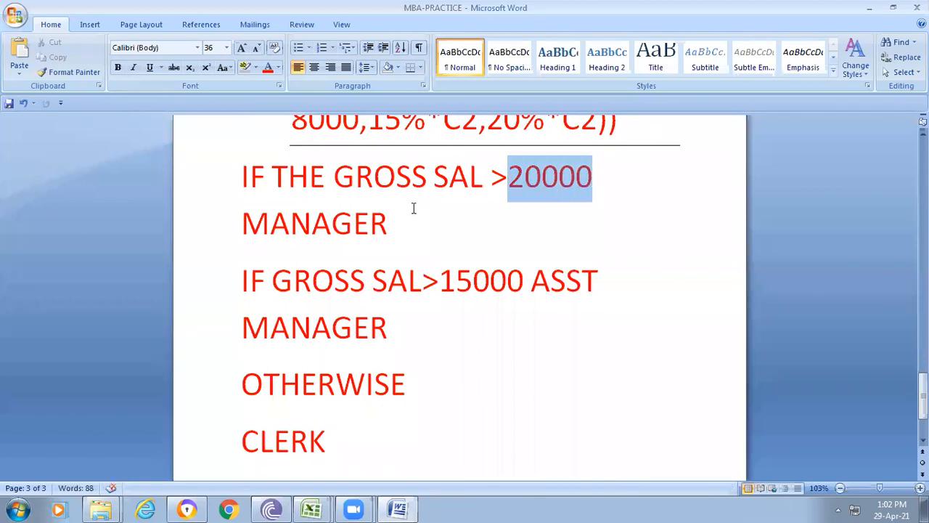
drag(412, 218, 168, 219)
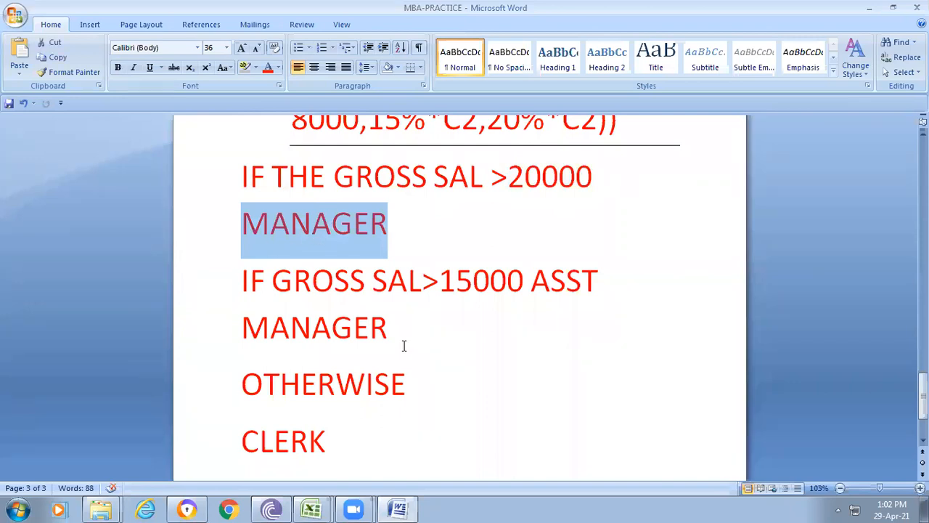
drag(398, 326, 240, 304)
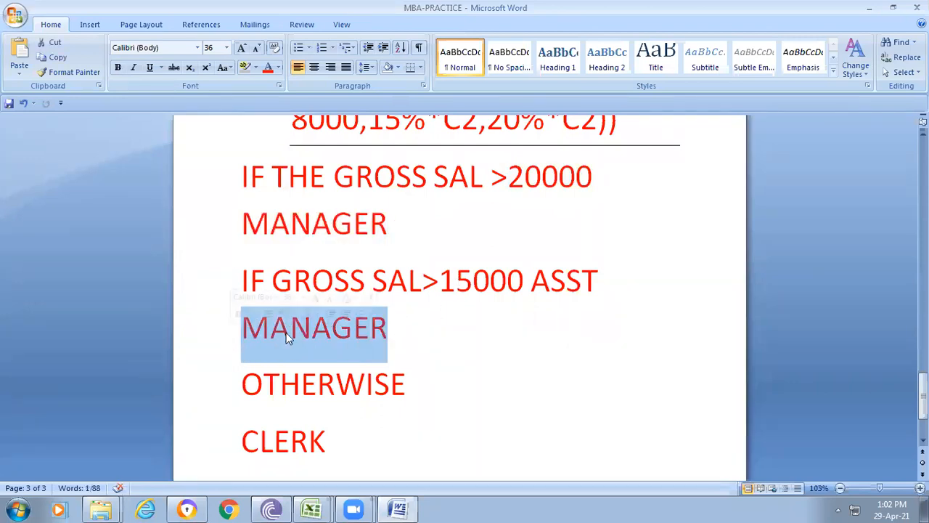
Insert AND GROSS SAL<20000 after 15000 in the second rule and move ASST MANAGER onto its own line.
click(572, 283)
click(536, 281)
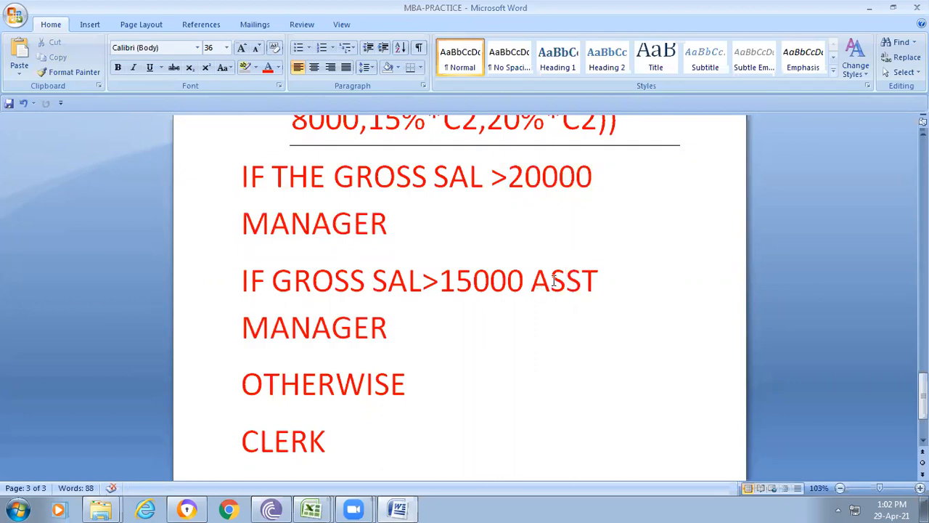
text(AND )
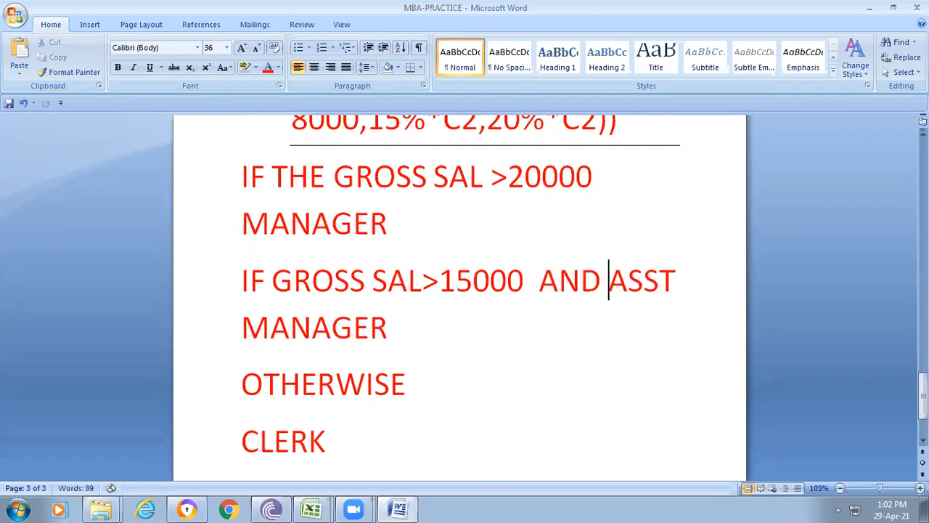
text(GROSS SAL)
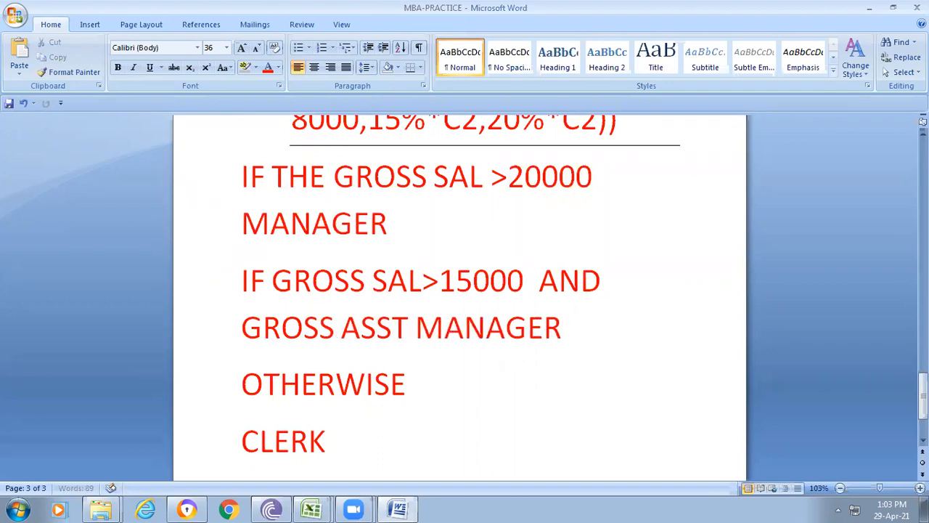
text(<2000)
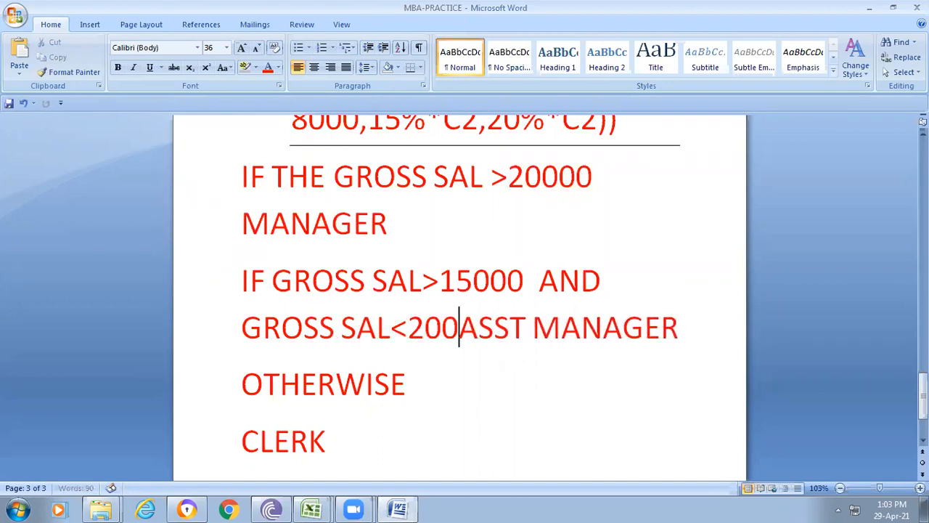
text(0)
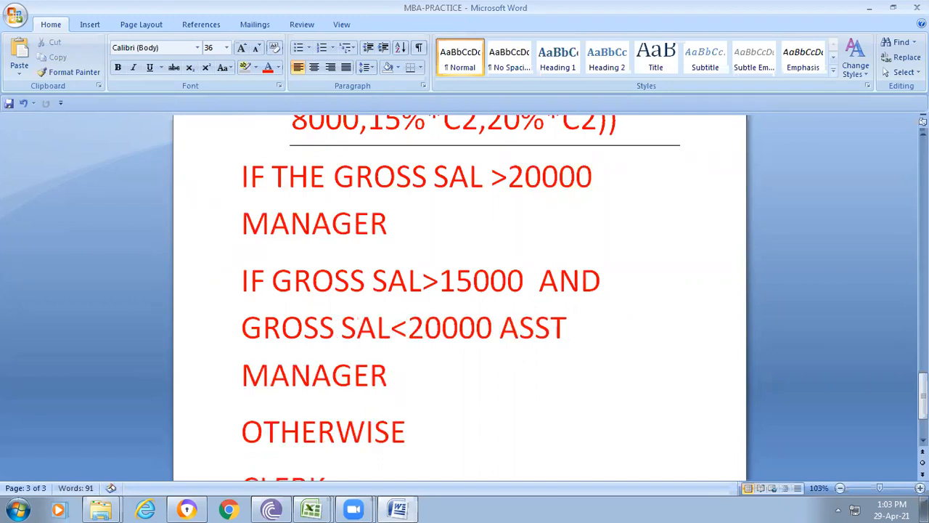
scroll(544, 352, down, 1)
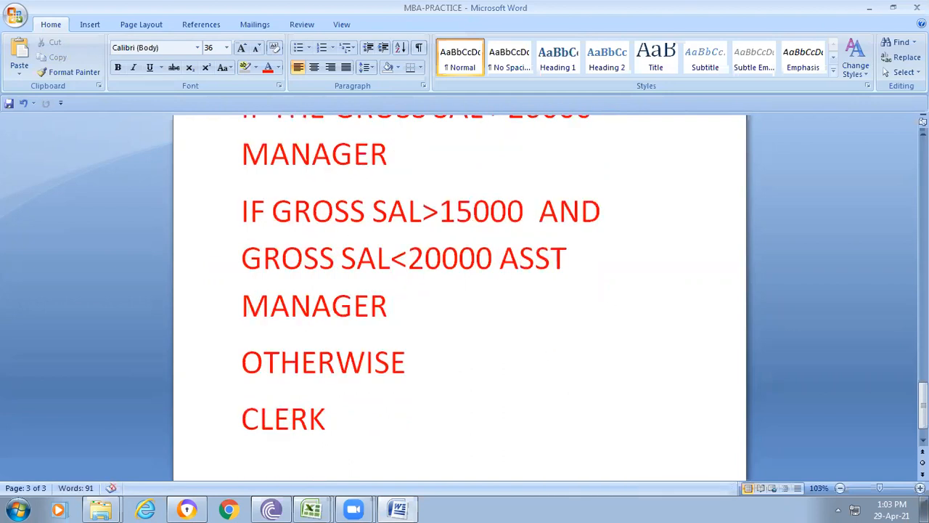
key(Return)
Switch from the Word rules to the Excel workbook and select the first DESIGNATION cell, G2.
scroll(472, 324, down, 5)
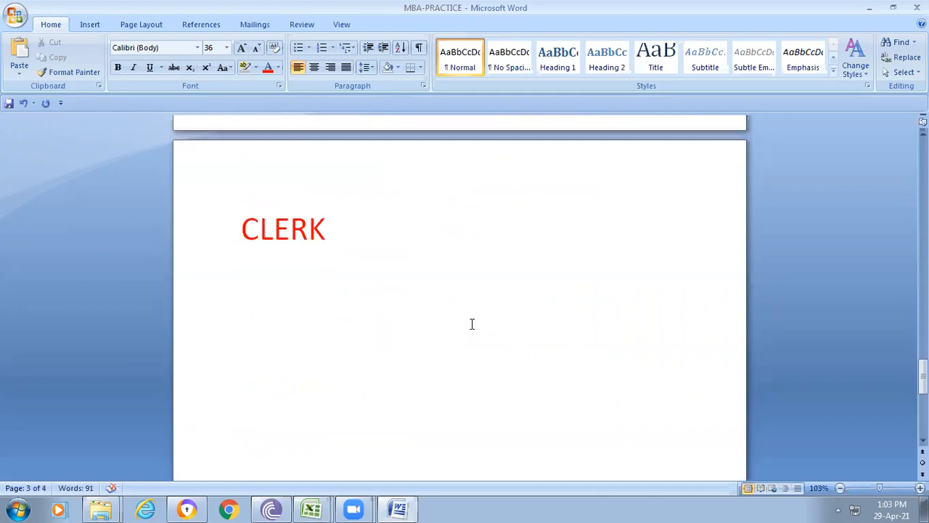
scroll(382, 339, up, 3)
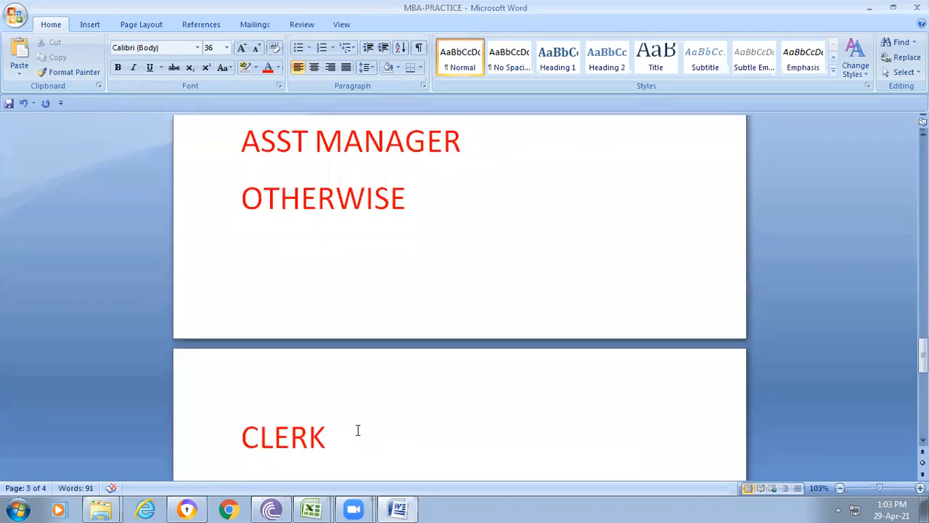
scroll(457, 419, up, 5)
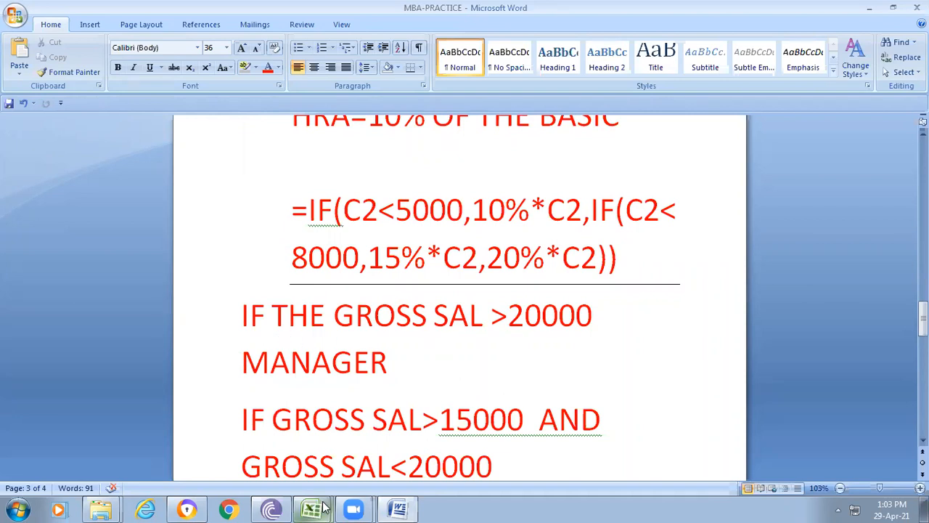
mouse_move(324, 508)
click(312, 477)
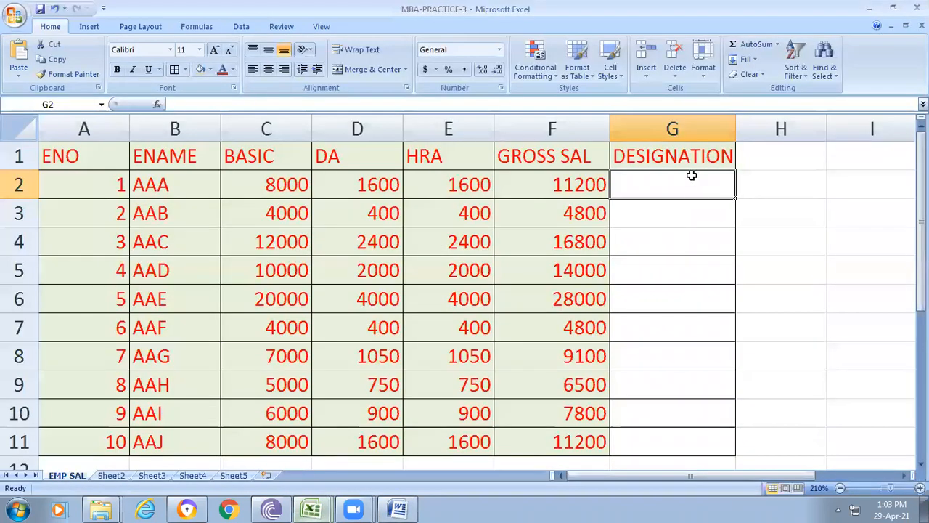
click(690, 221)
click(668, 178)
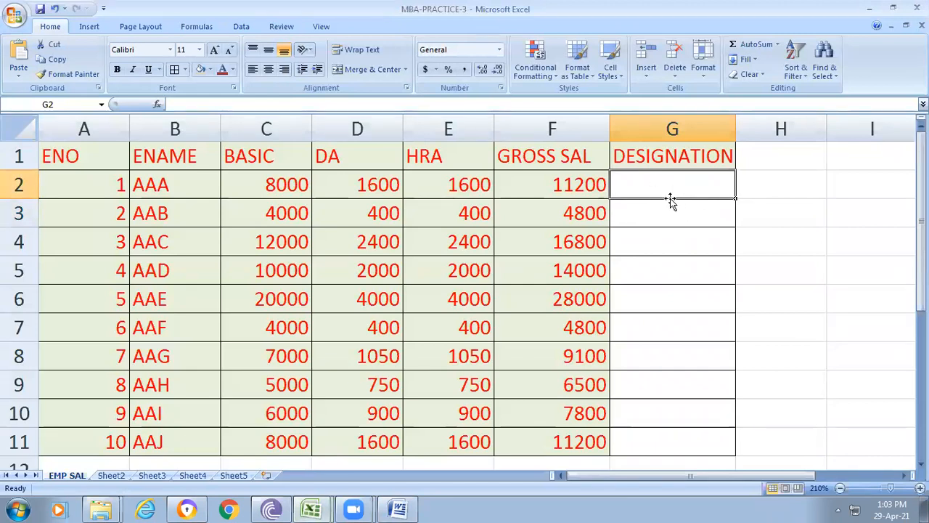
Start an IF formula in G2 that returns "CLERK" when the gross salary F2<10000, leaving the false argument open.
text(=)
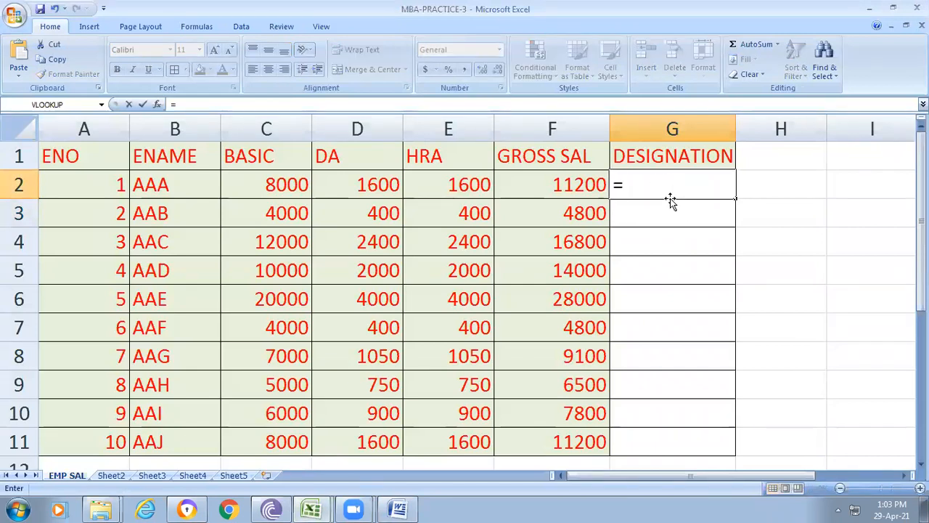
text(IF()
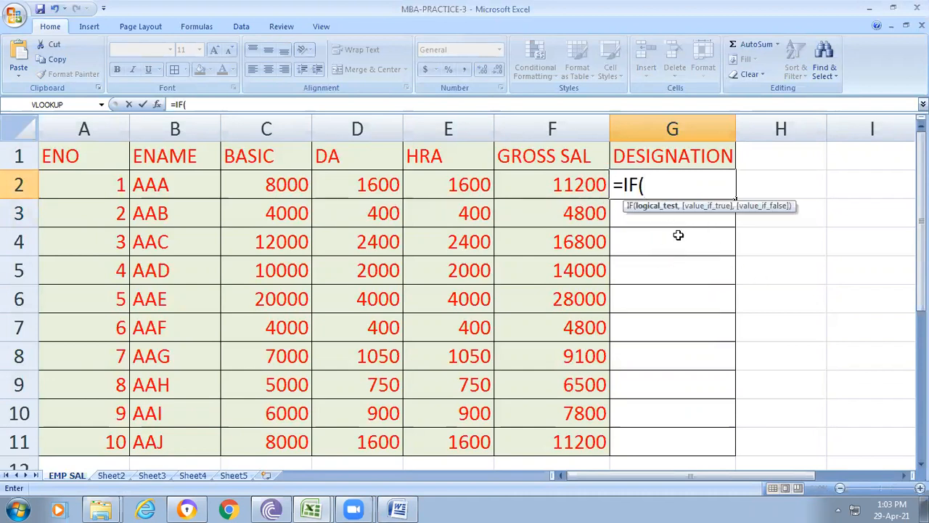
click(582, 184)
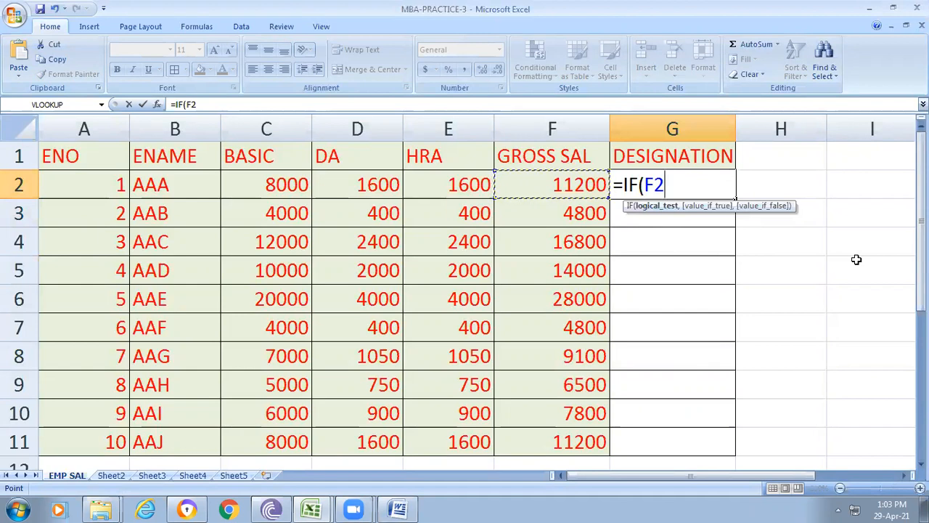
text(<)
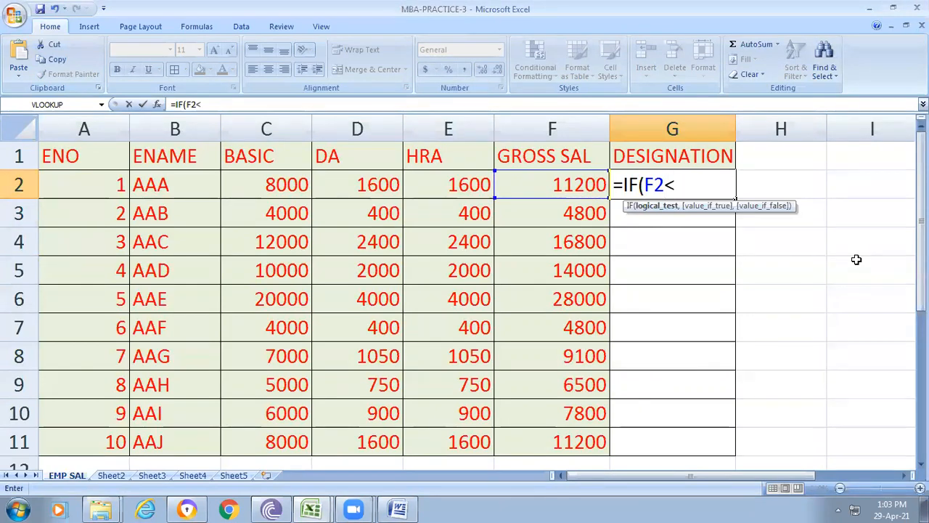
text(10000)
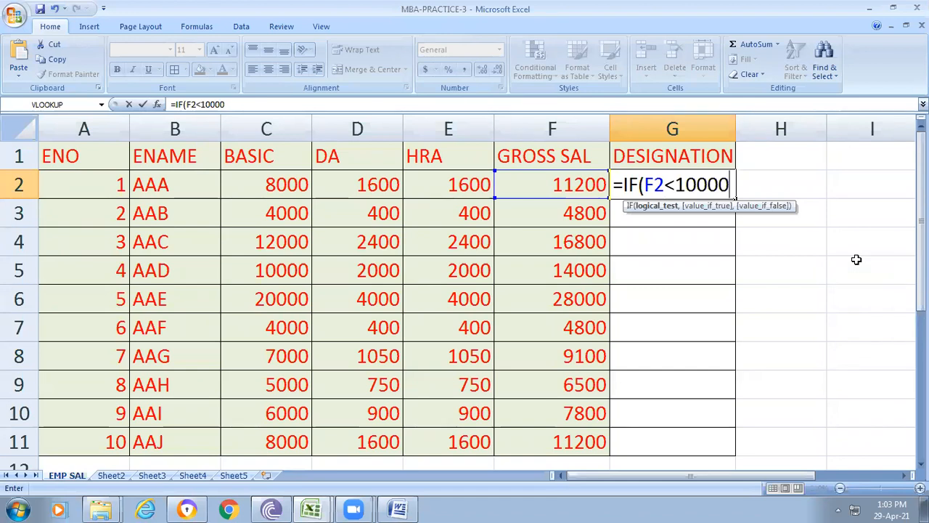
text(,")
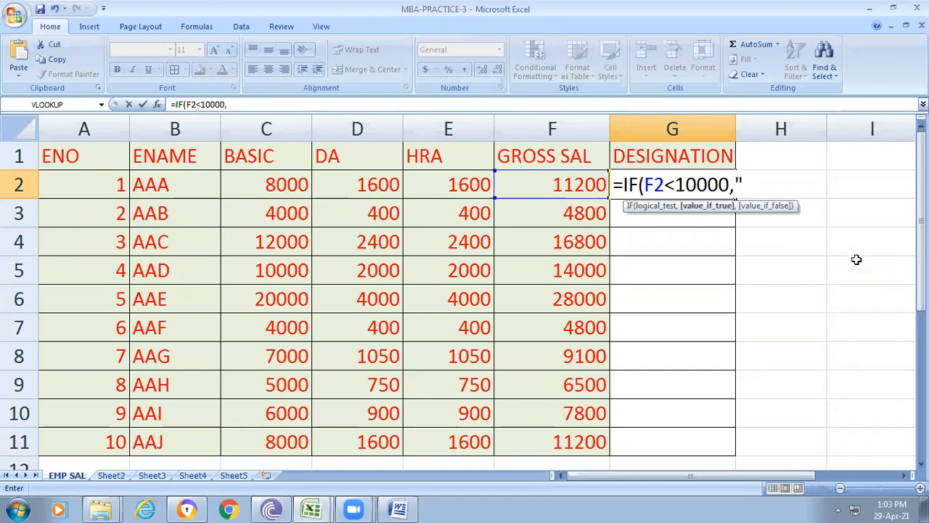
text(CLER)
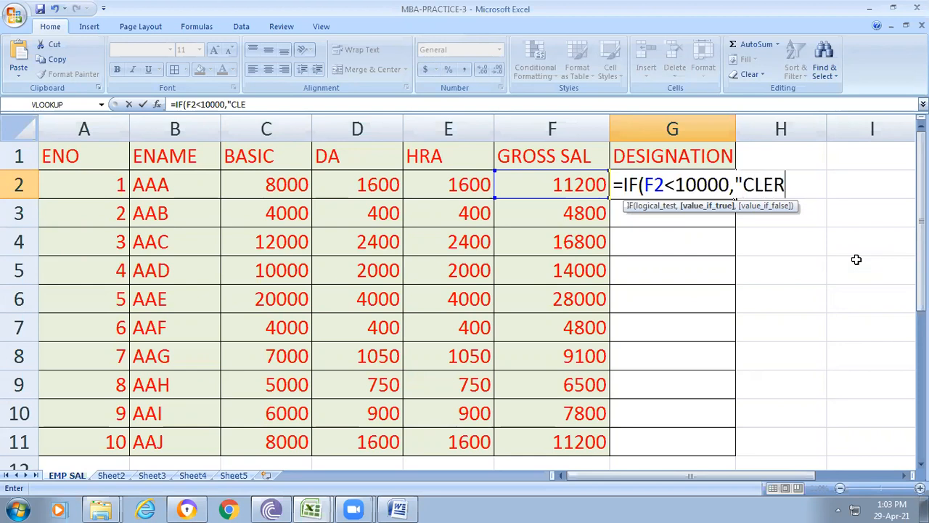
text(K",)
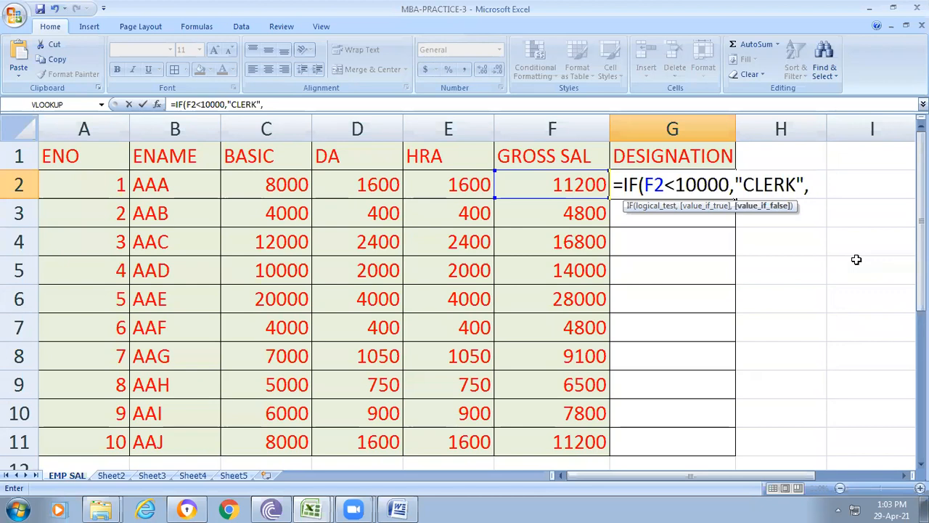
Nest a second IF as the false argument, testing F2<15000 and returning "ASST MANAGER".
text(IF)
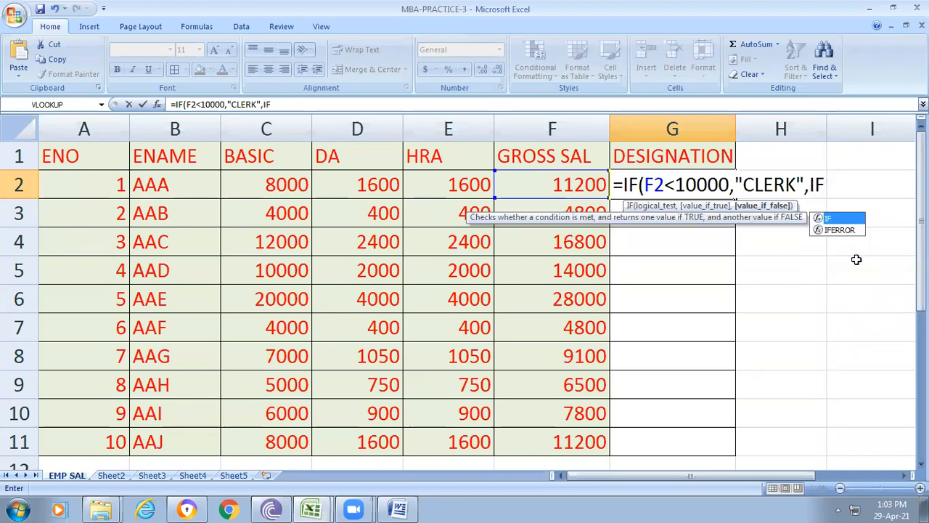
text(()
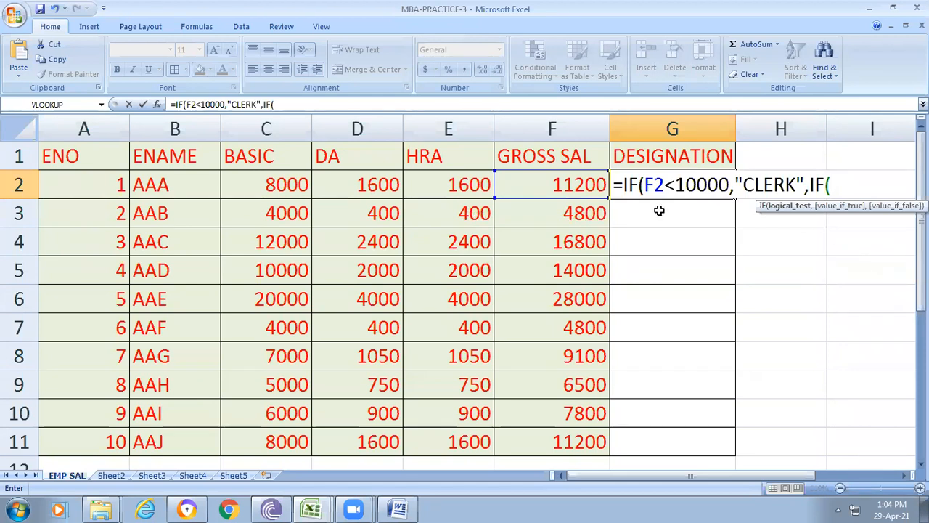
click(566, 186)
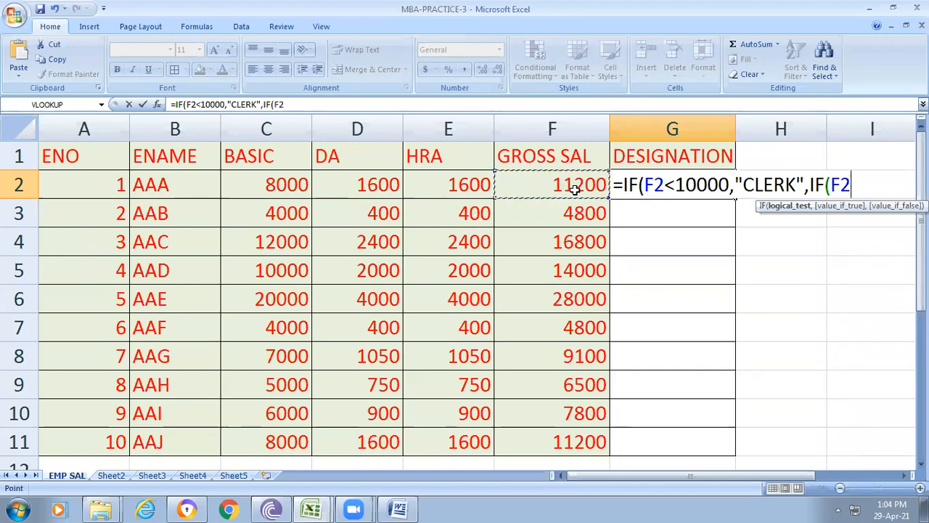
text(<1500)
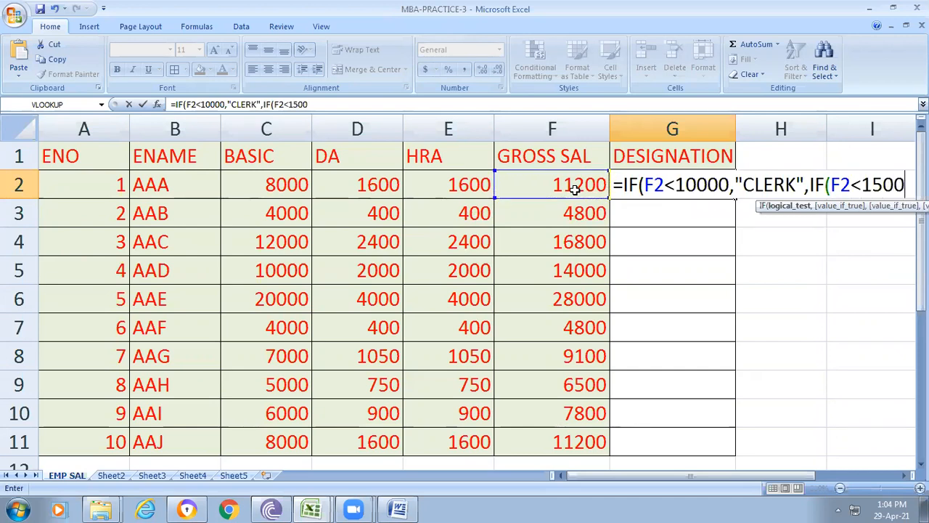
text(0,)
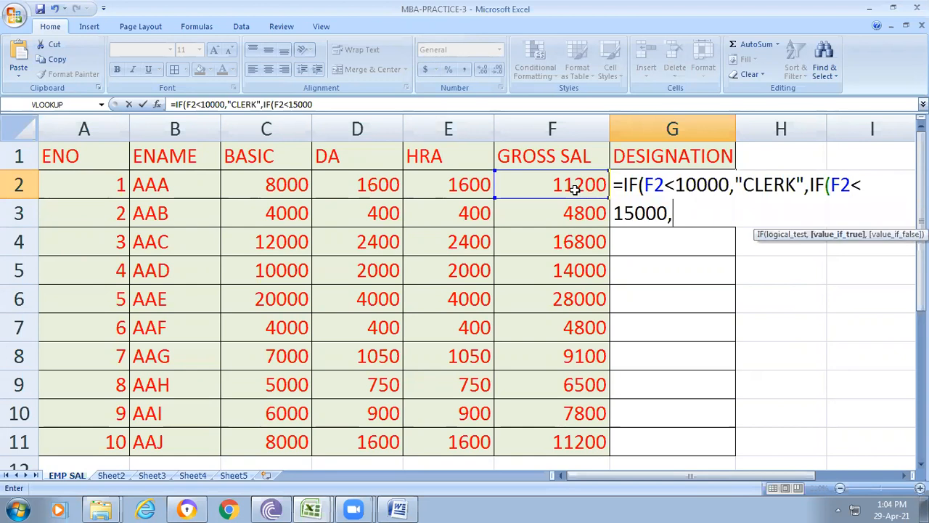
text(")
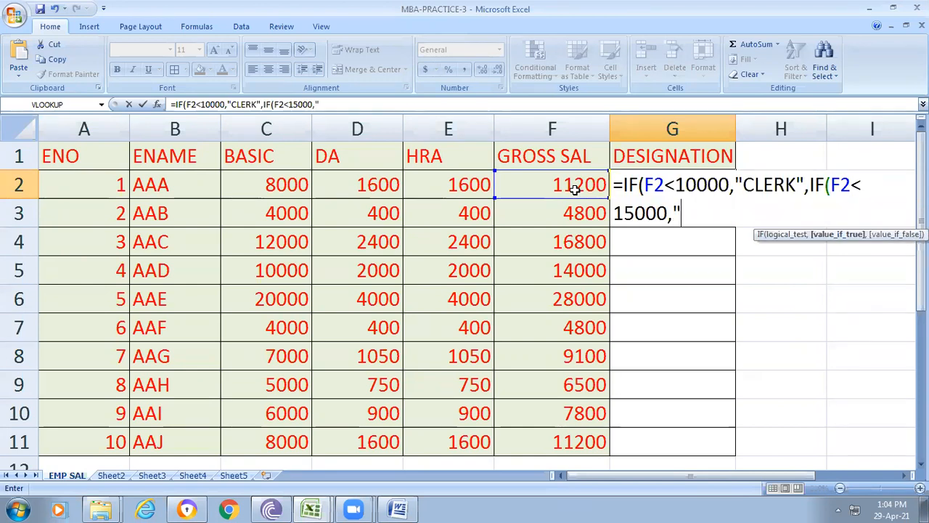
text(ASST MANAGER)
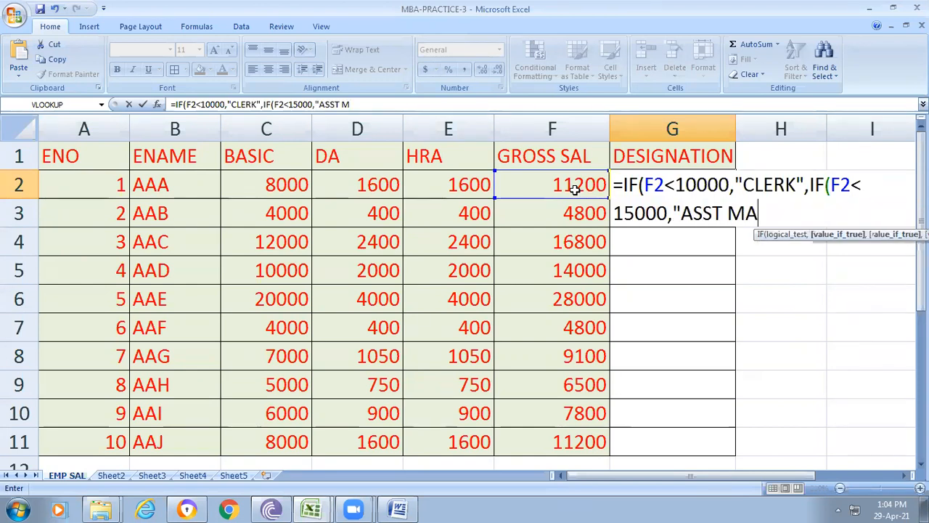
text(",)
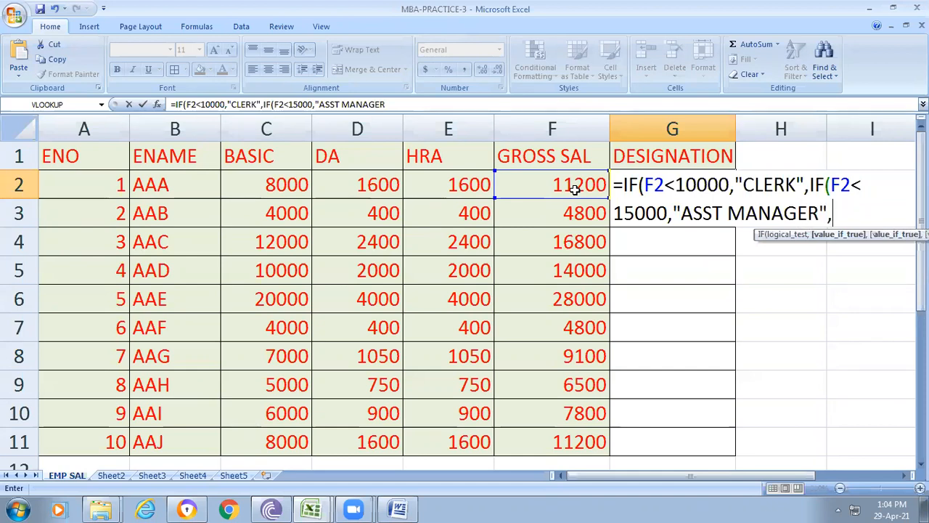
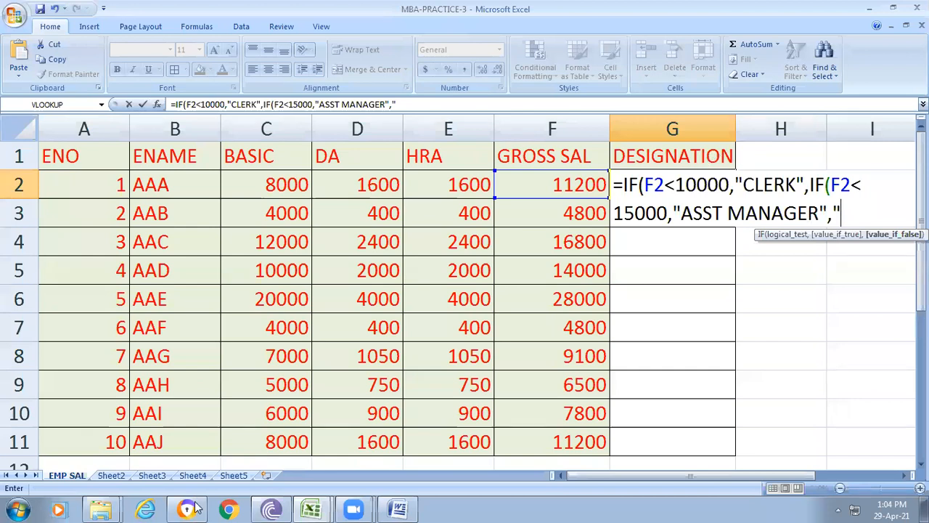
Reread the gross salary designation rules in the Word document and return to the EMP SAL sheet.
click(397, 508)
scroll(350, 442, down, 4)
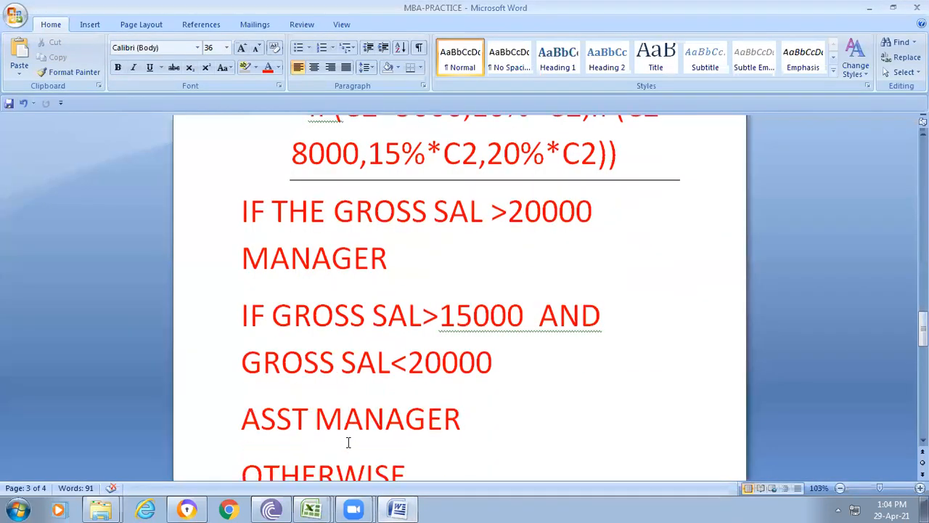
scroll(423, 298, up, 1)
scroll(520, 382, down, 2)
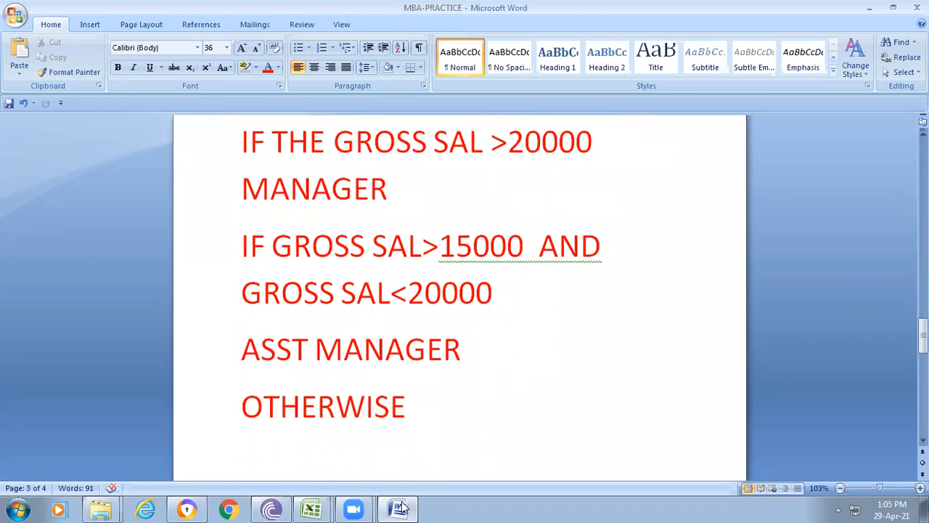
click(311, 509)
click(319, 478)
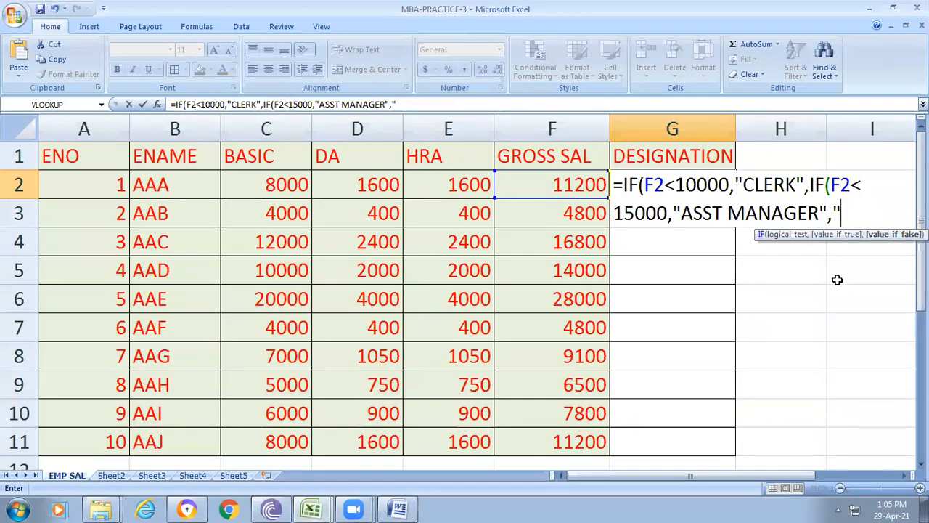
key(Return)
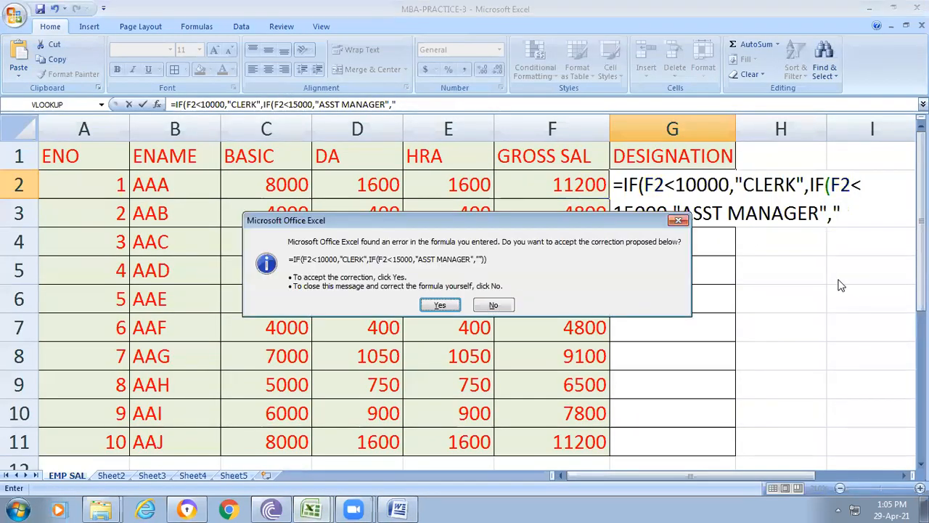
click(678, 220)
click(699, 225)
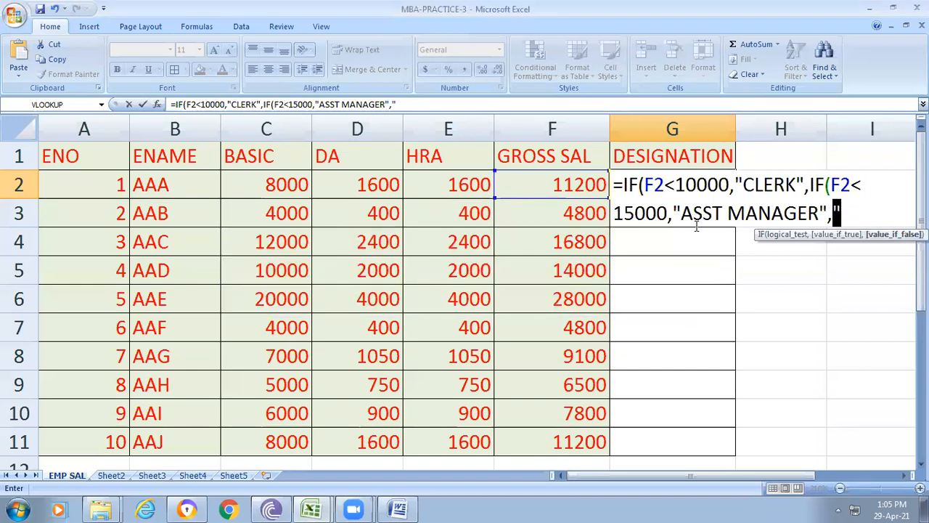
Delete everything after F2< in the nested IF of the G2 formula, including the 15000 limit and "ASST MANAGER".
click(851, 209)
key(BackSpace)
key(BackSpace)
key(BackSpace)
key(BackSpace)
key(BackSpace)
key(BackSpace)
key(BackSpace)
key(BackSpace)
key(BackSpace)
key(BackSpace)
key(BackSpace)
key(BackSpace)
key(BackSpace)
key(BackSpace)
key(BackSpace)
key(BackSpace)
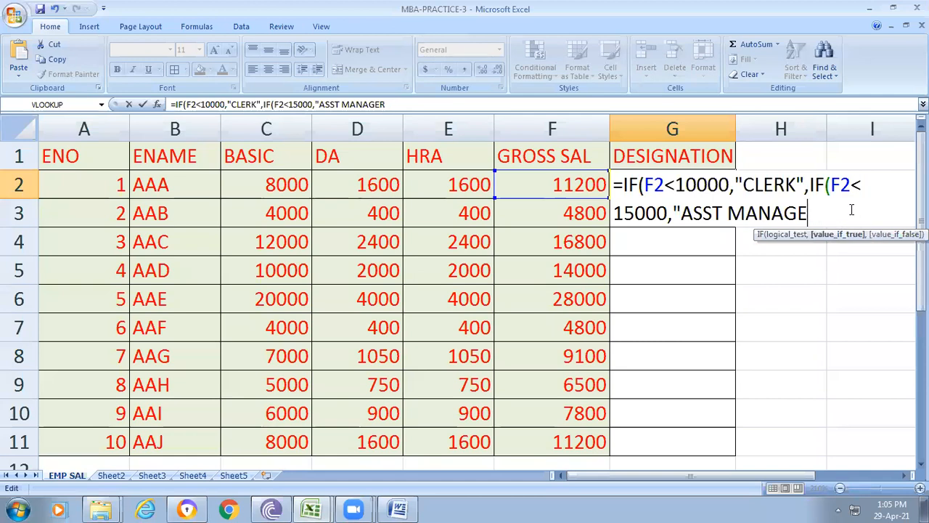
key(BackSpace)
key(BackSpace)
key(BackSpace)
key(BackSpace)
key(BackSpace)
key(BackSpace)
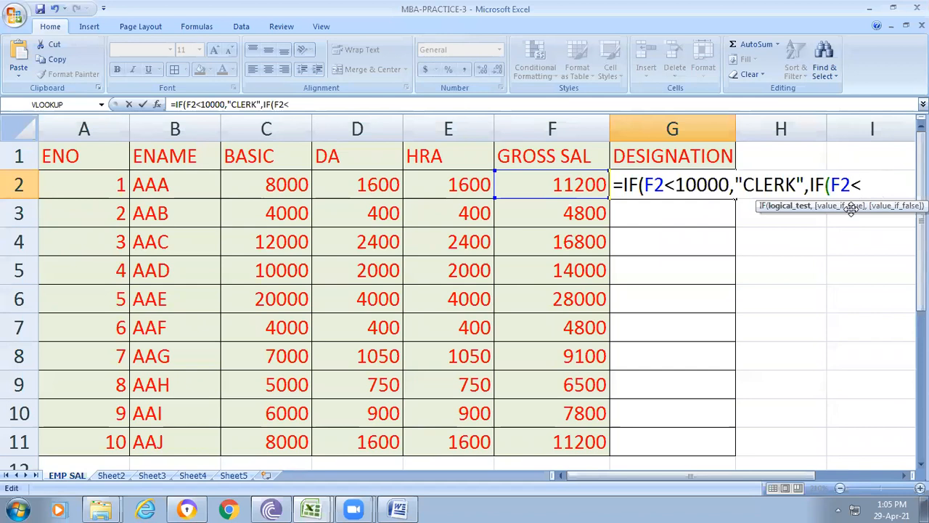
Complete the G2 nested IF with the 20000 limit, returning "ASST MANAGER" if true and "MANAGER" otherwise, and enter the formula.
text(2)
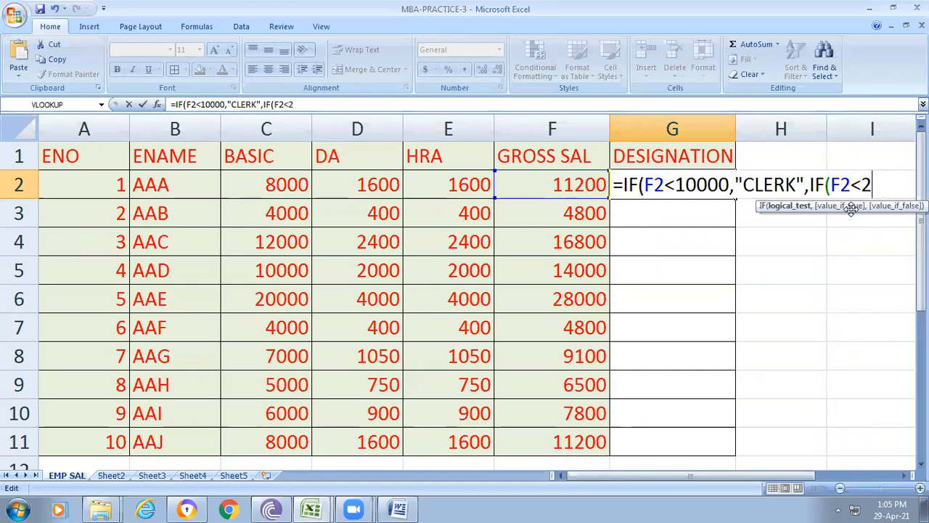
text(0000)
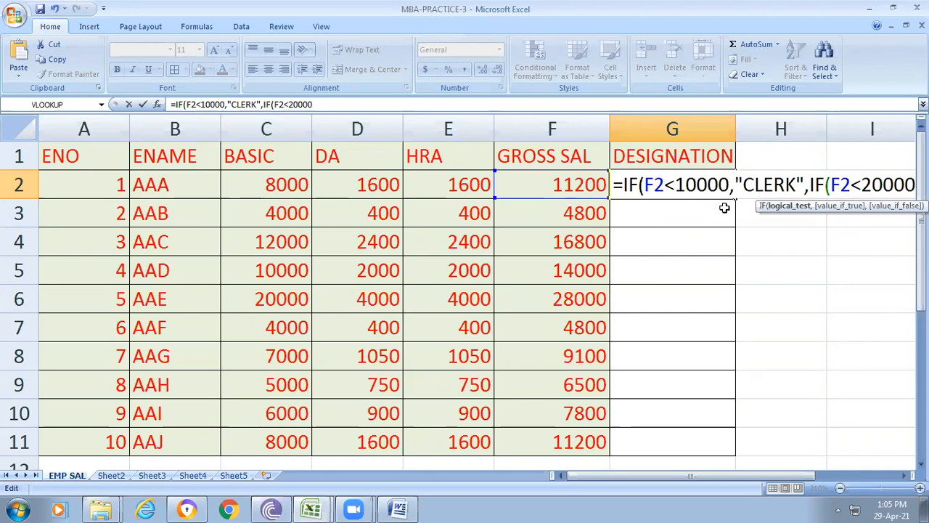
text(,)
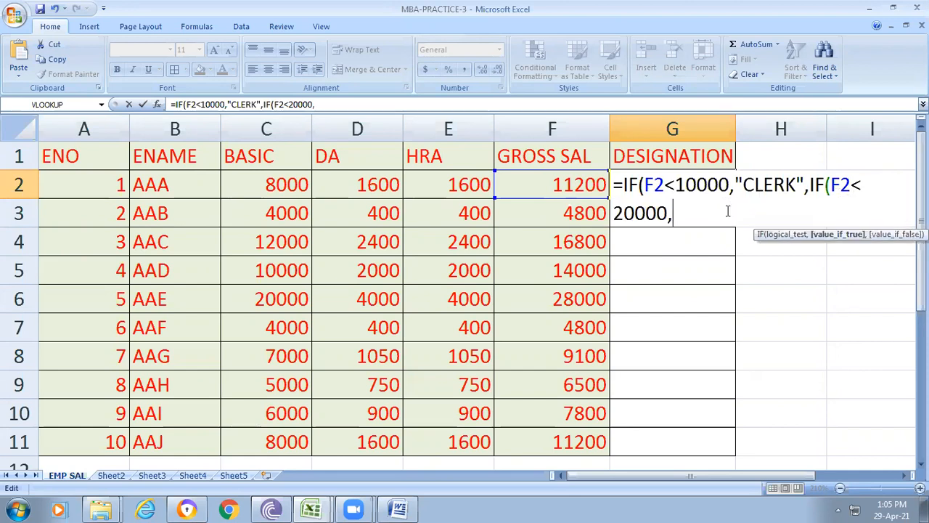
text("ASST MANAGER)
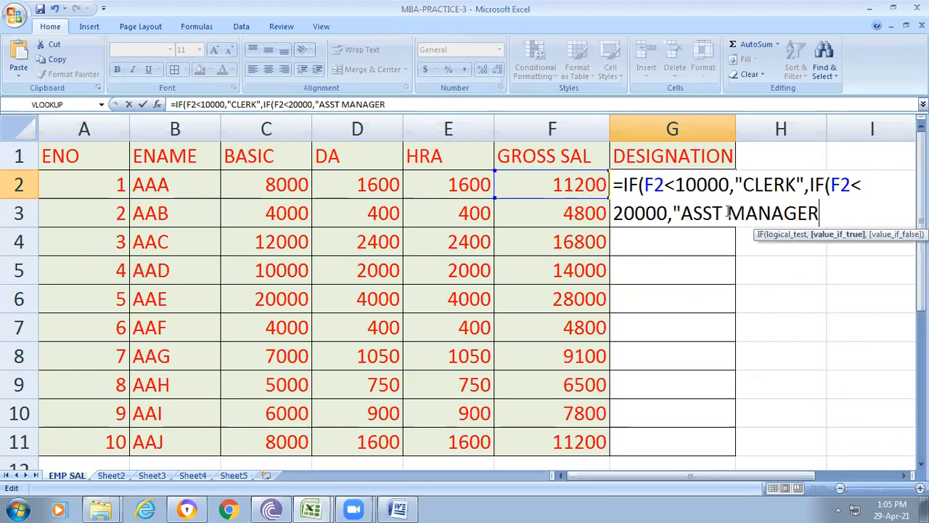
text(",)
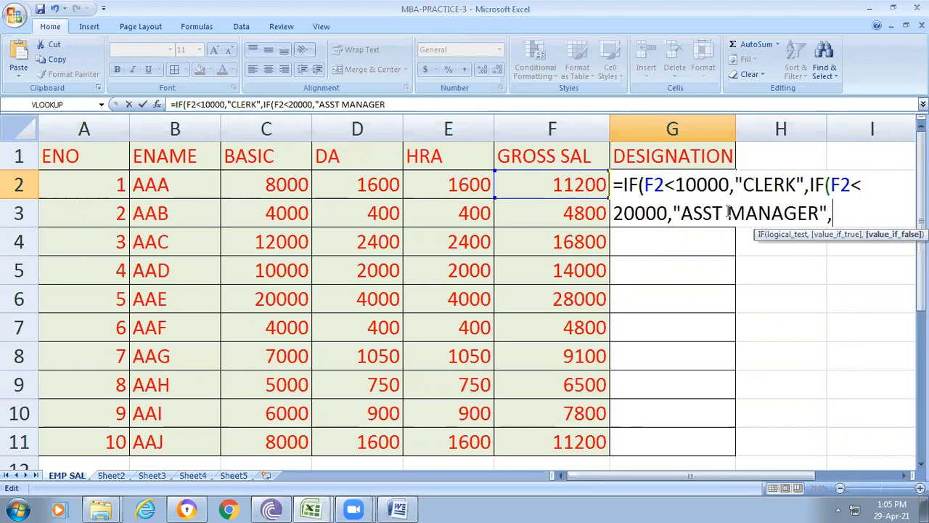
text("MANAGER")
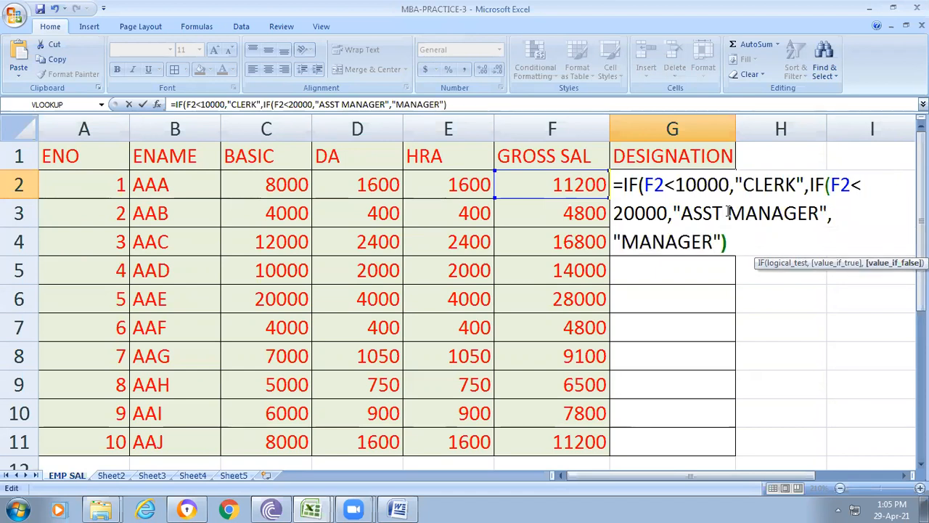
text()))
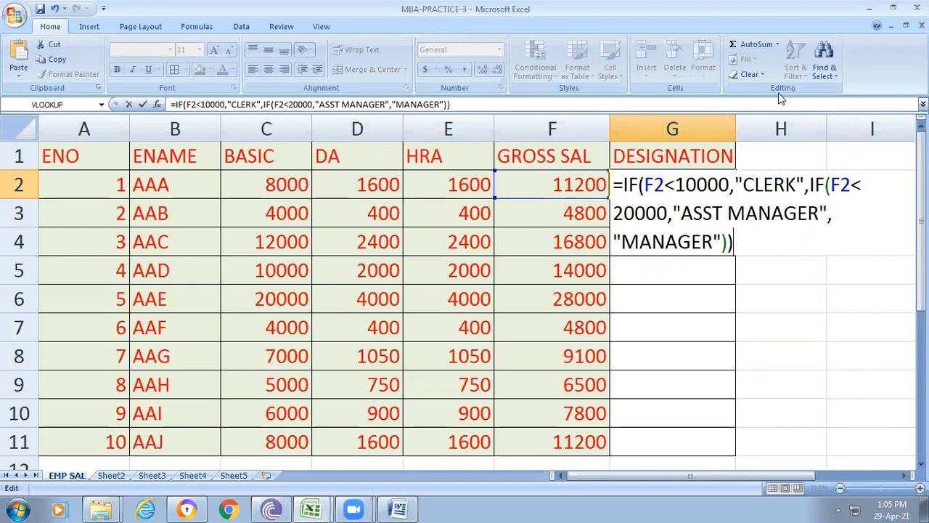
click(698, 280)
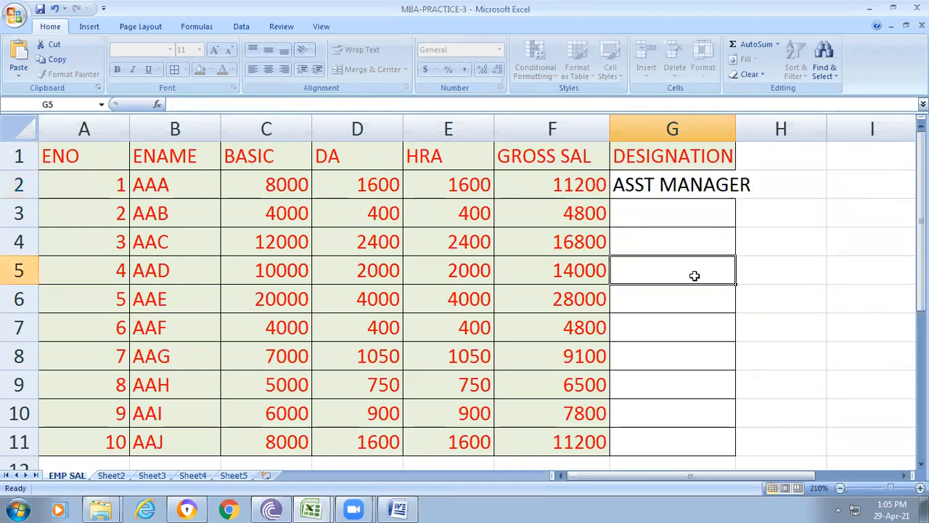
Widen column G to fit its text and fill the G2 designation formula down through G11.
click(693, 185)
drag(735, 128, 760, 128)
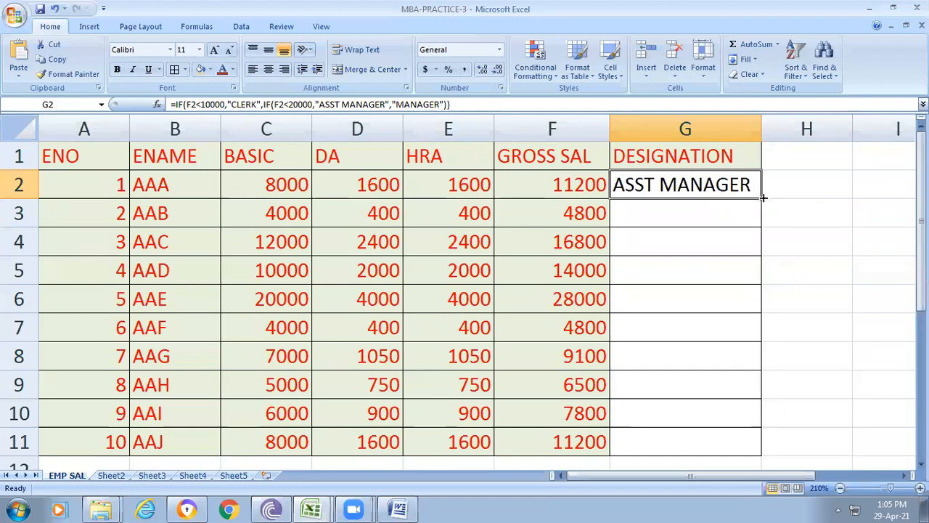
drag(763, 196, 757, 457)
click(777, 411)
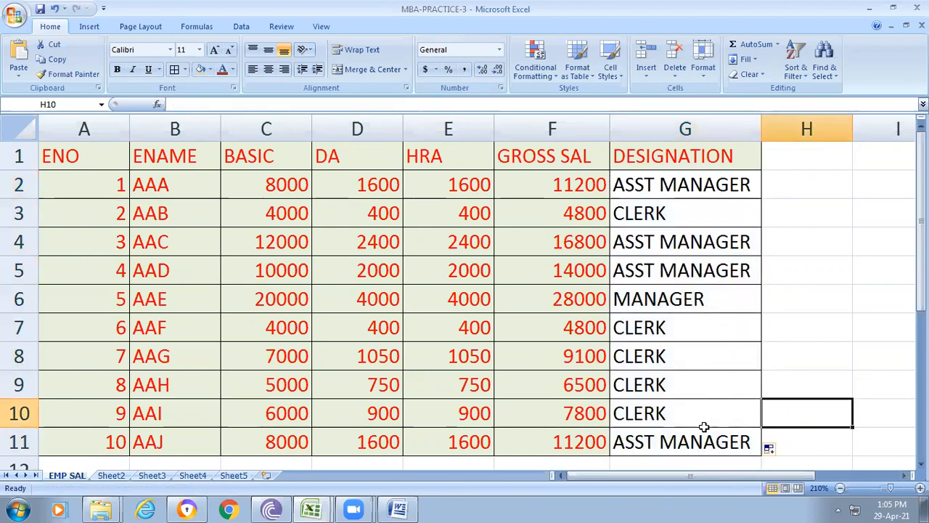
Change the BASIC salary of employee 10 in C11 to 15000 and check the designation formulas in G11 and G6.
click(262, 442)
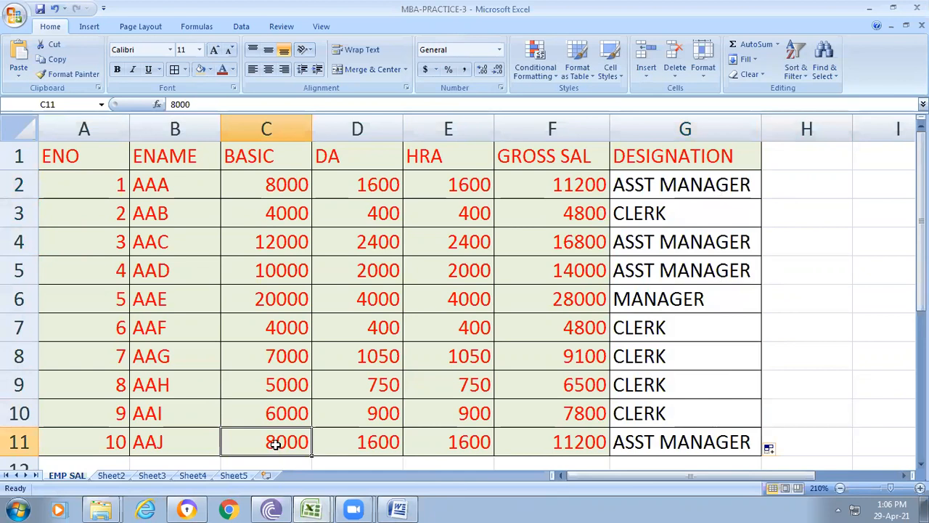
text(1)
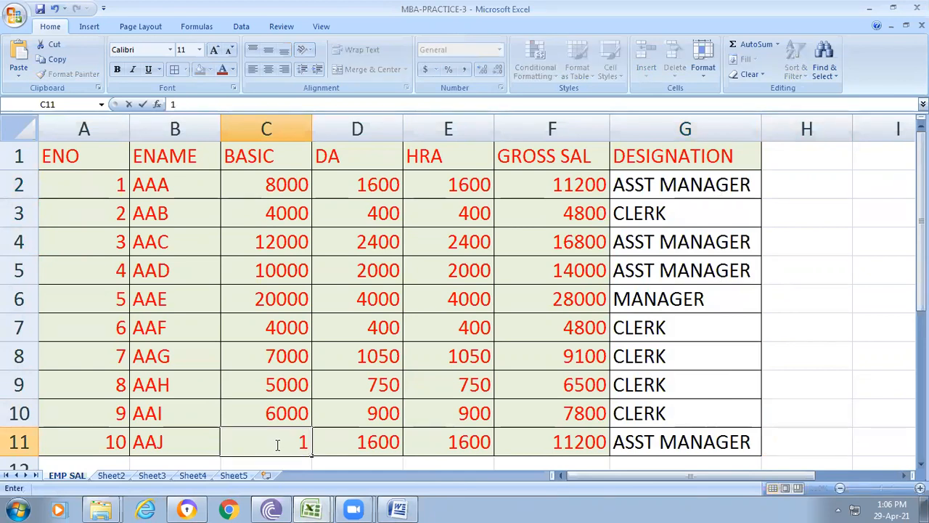
text(5000)
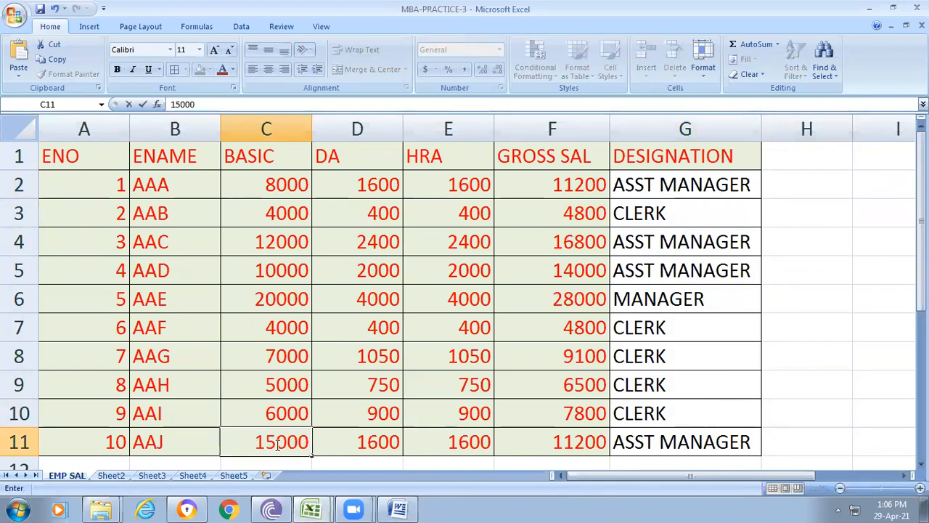
click(819, 405)
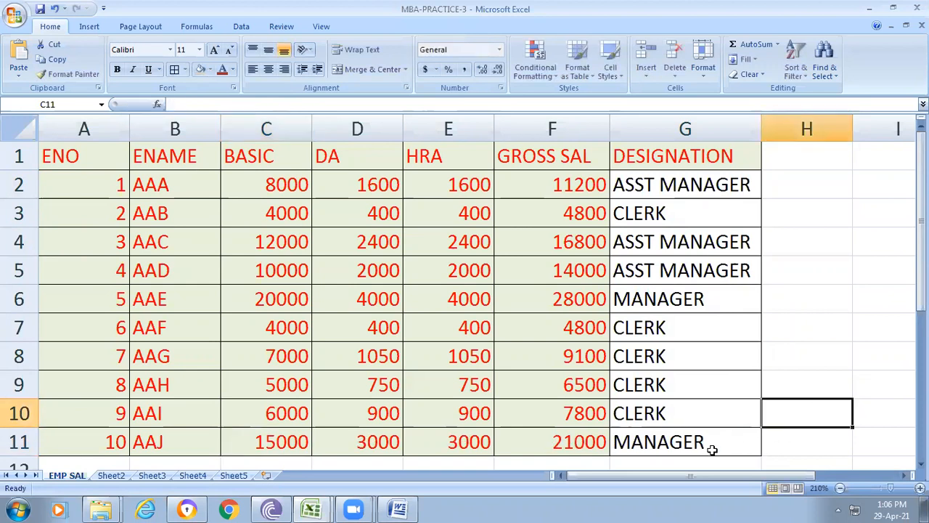
scroll(712, 450, down, 2)
click(671, 277)
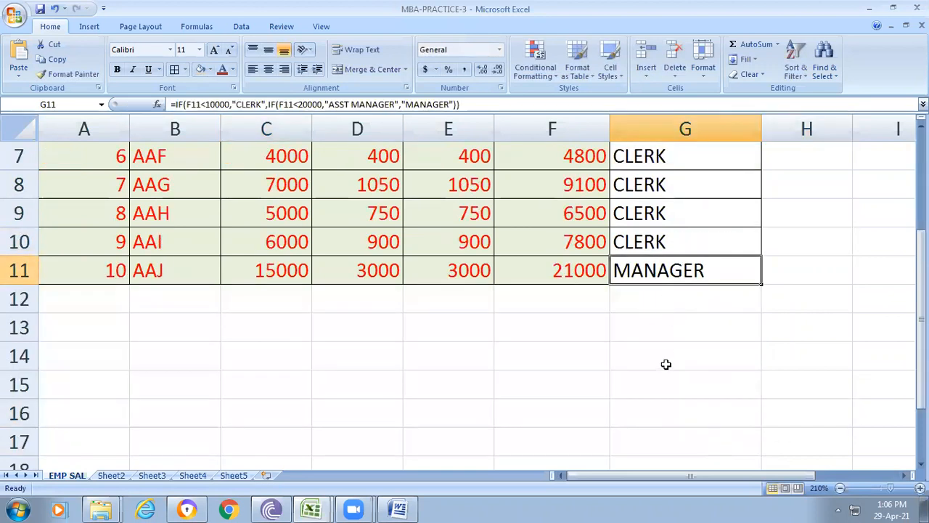
scroll(667, 364, up, 2)
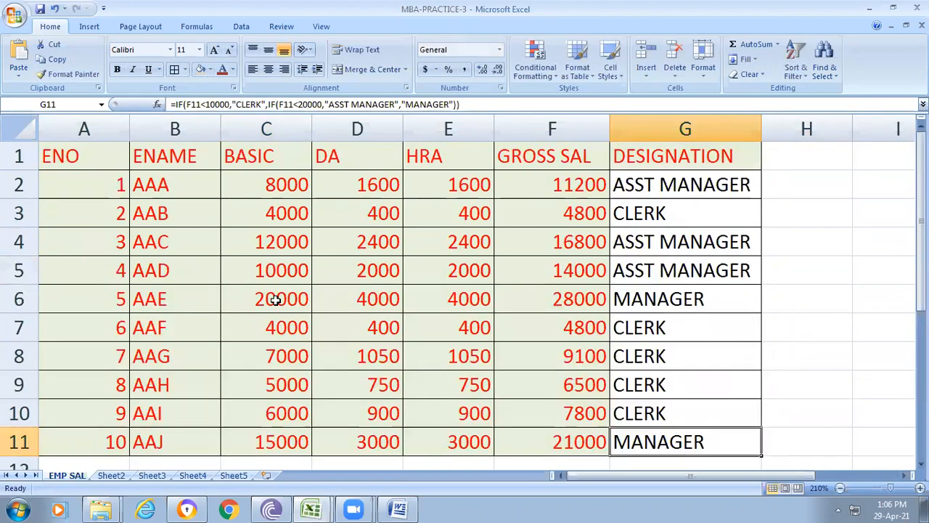
click(679, 303)
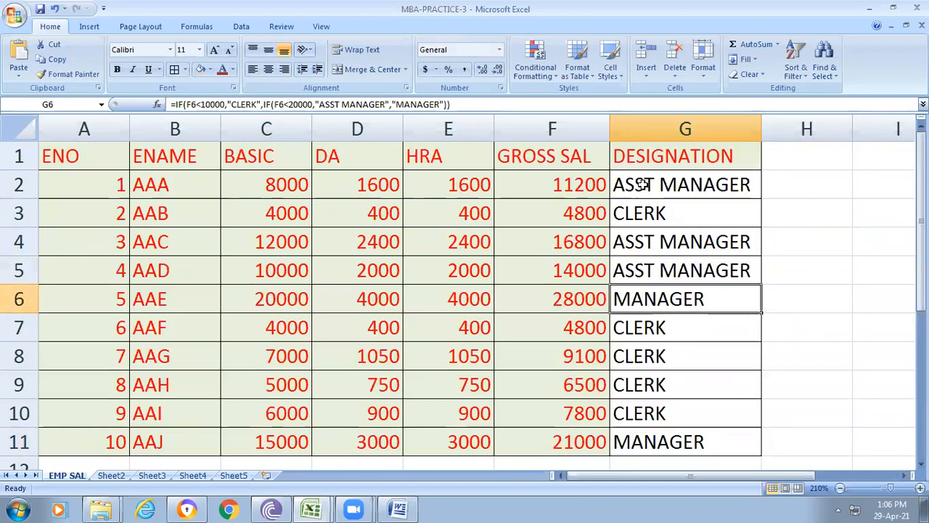
Set the font color of the DESIGNATION column, G1:G11, to standard green.
drag(646, 156, 669, 430)
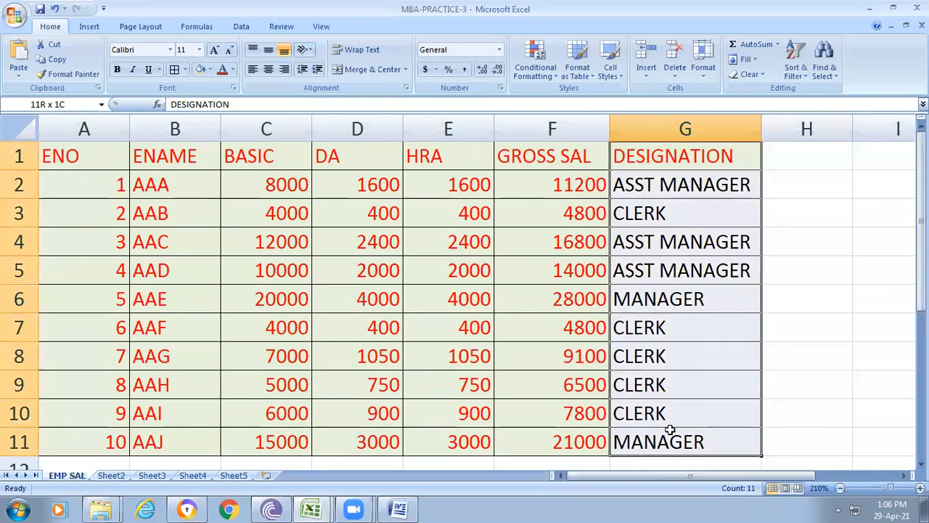
click(232, 70)
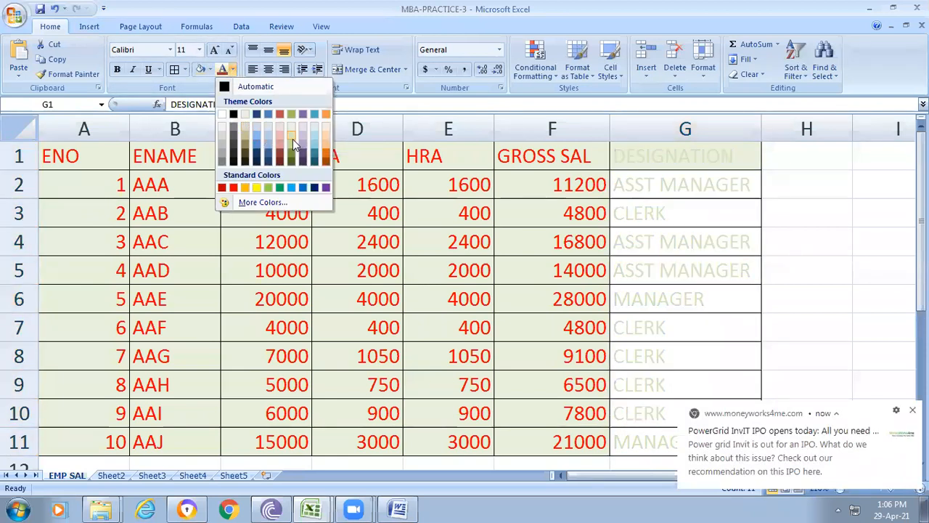
click(276, 187)
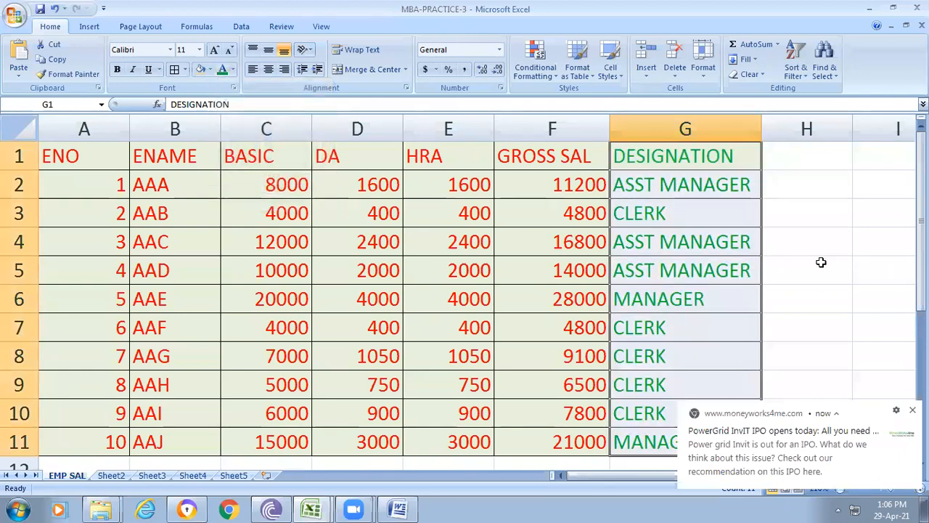
click(821, 262)
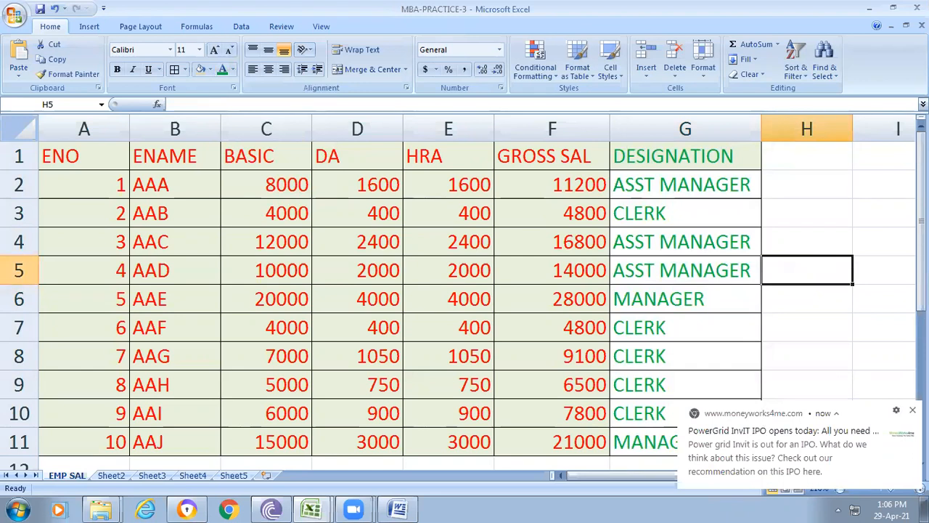
Apply the current tan fill color to the DESIGNATION column, covering G1:G11.
drag(715, 152, 720, 416)
click(201, 71)
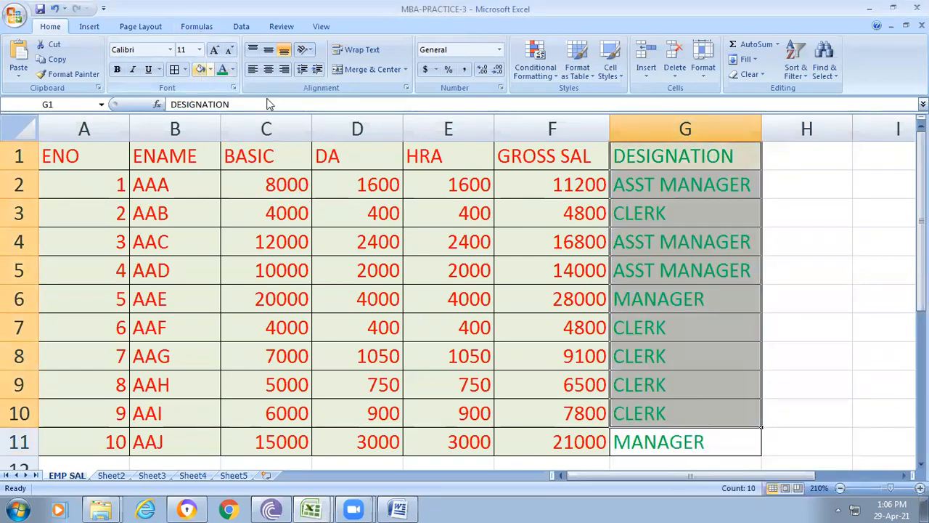
click(828, 289)
click(886, 375)
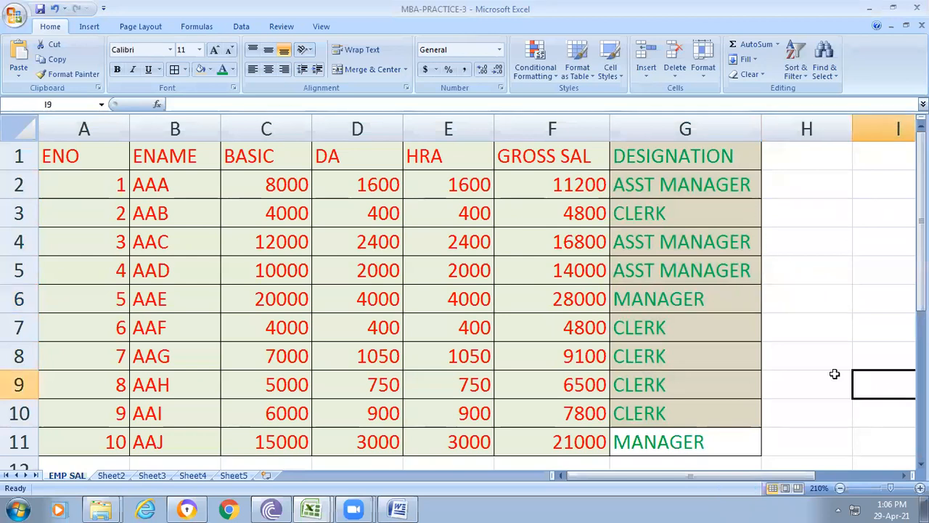
drag(673, 154, 707, 439)
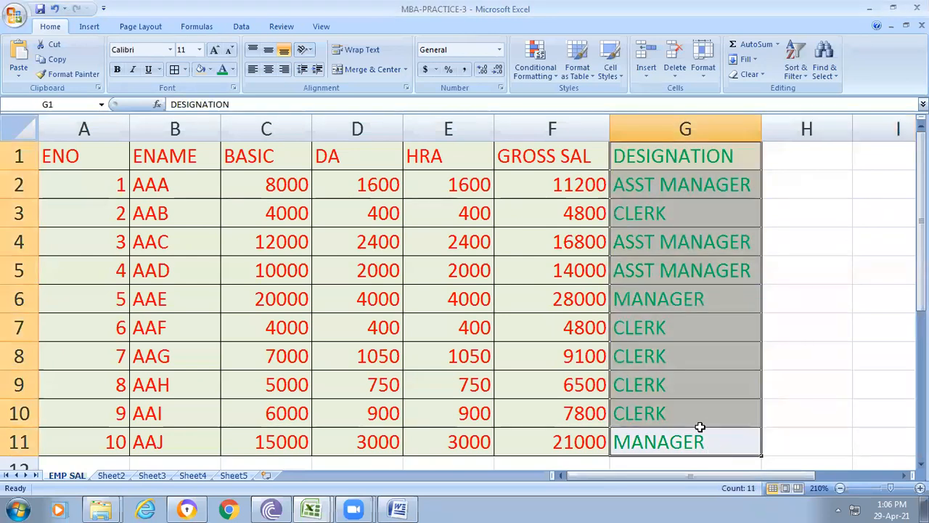
click(199, 69)
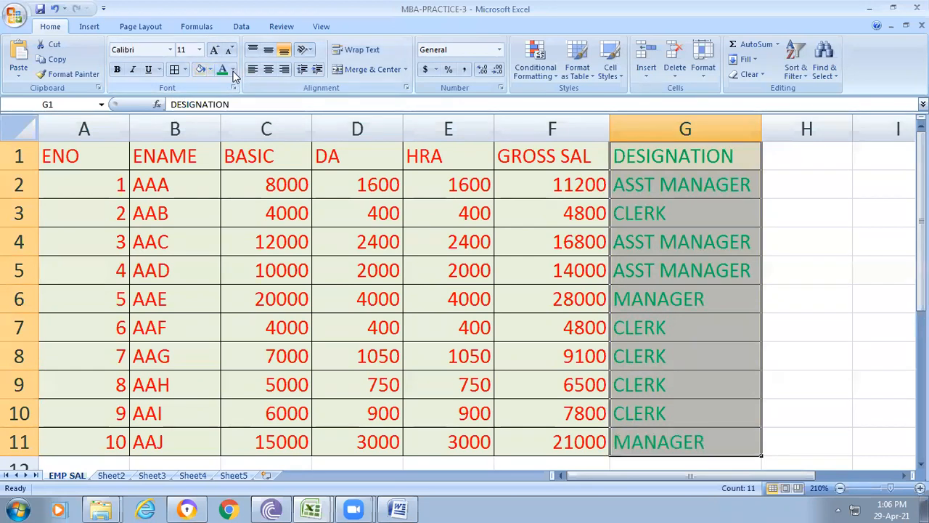
Set the font color of the DESIGNATION column, G1:G11, to standard blue.
click(232, 69)
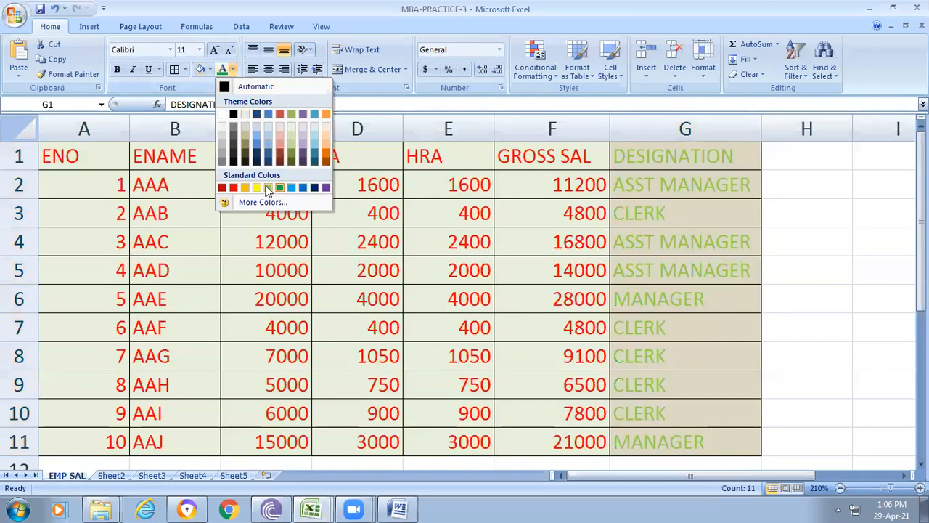
click(303, 188)
click(843, 244)
scroll(804, 283, down, 4)
scroll(802, 282, up, 4)
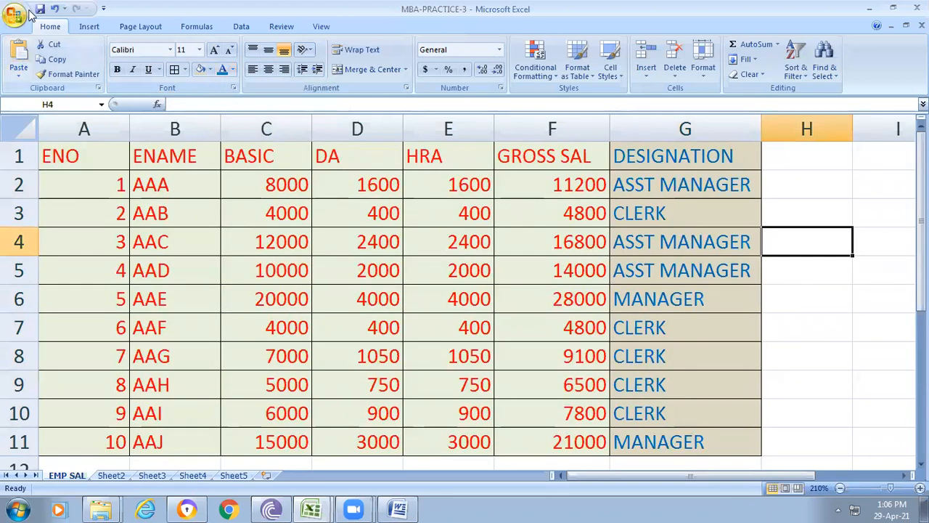
scroll(809, 324, down, 3)
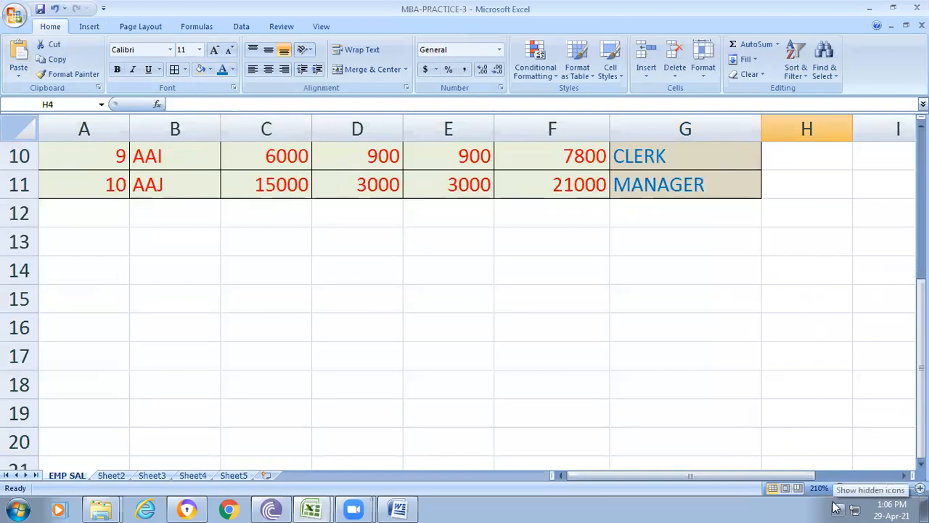
scroll(696, 359, up, 3)
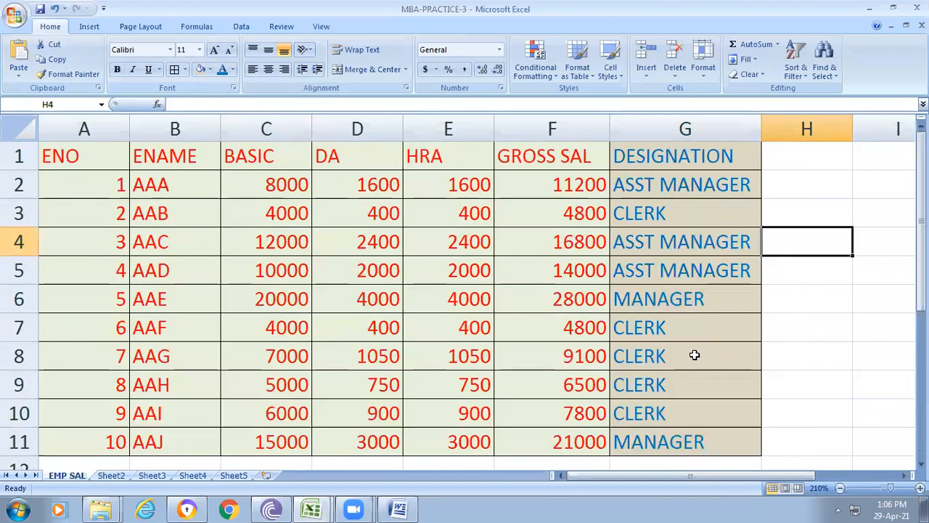
click(862, 334)
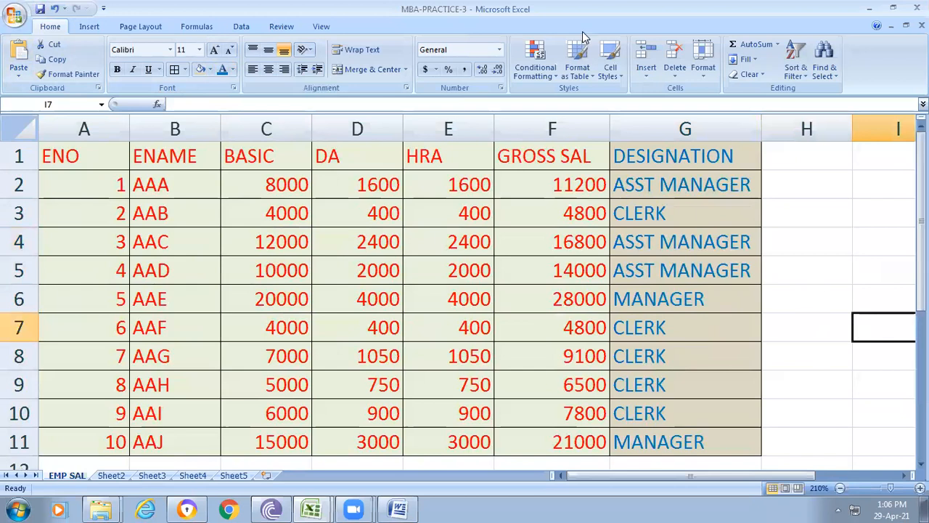
click(803, 251)
click(818, 334)
key(Up)
key(Up)
key(Up)
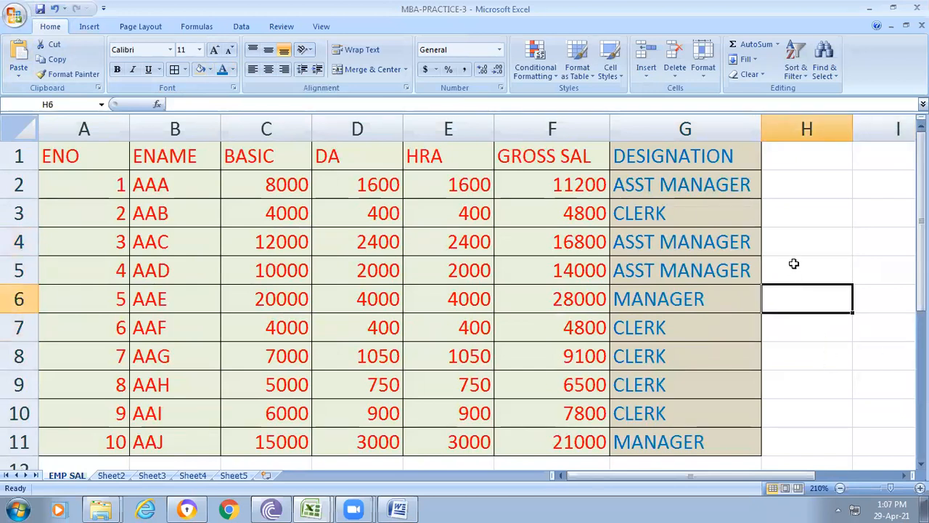
key(Up)
key(Up)
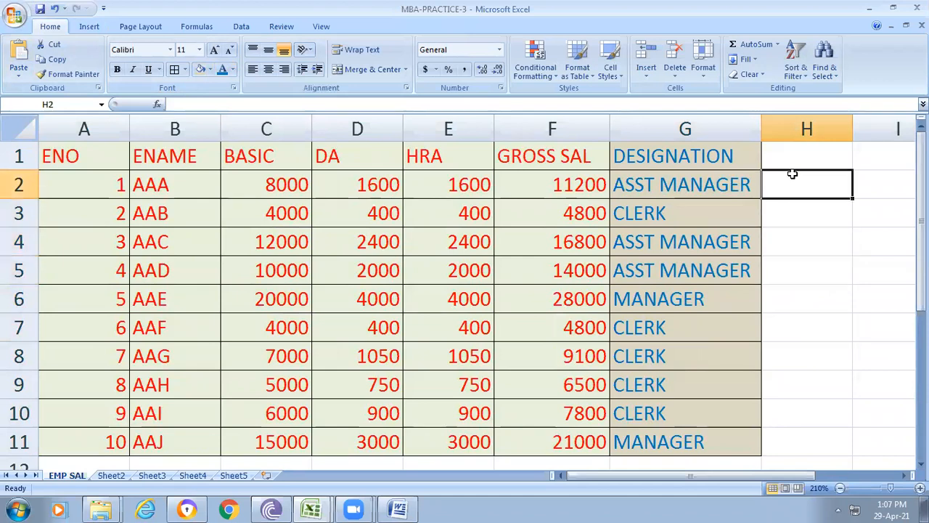
key(Up)
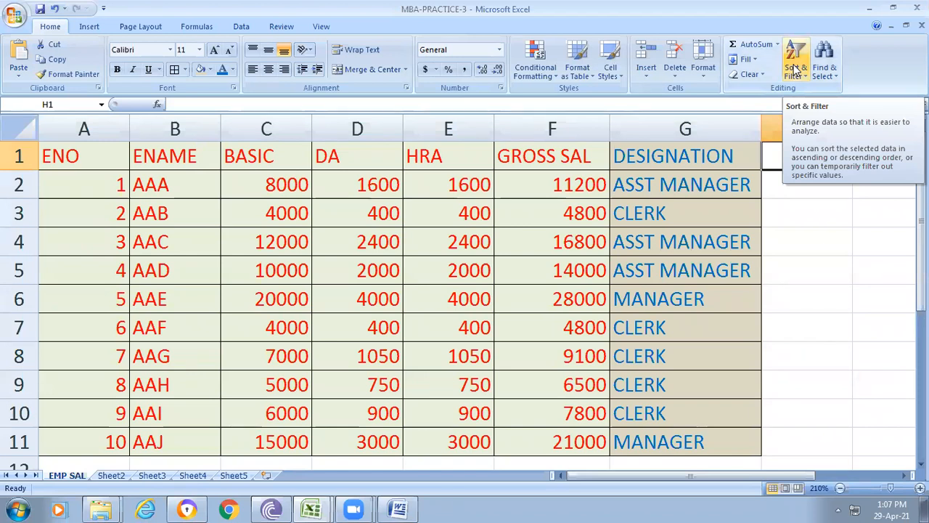
Switch to Sheet2, which holds the color and mood IF exercise, and select an empty cell.
click(111, 475)
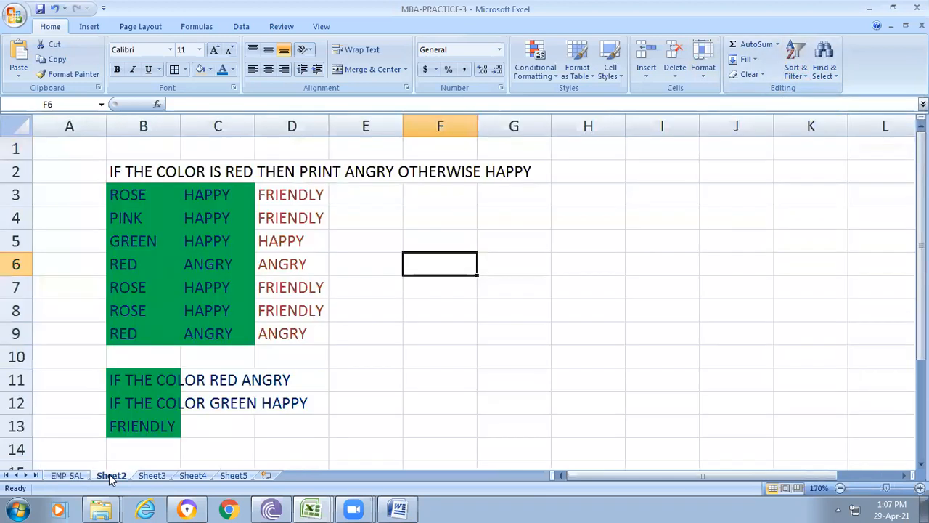
click(673, 360)
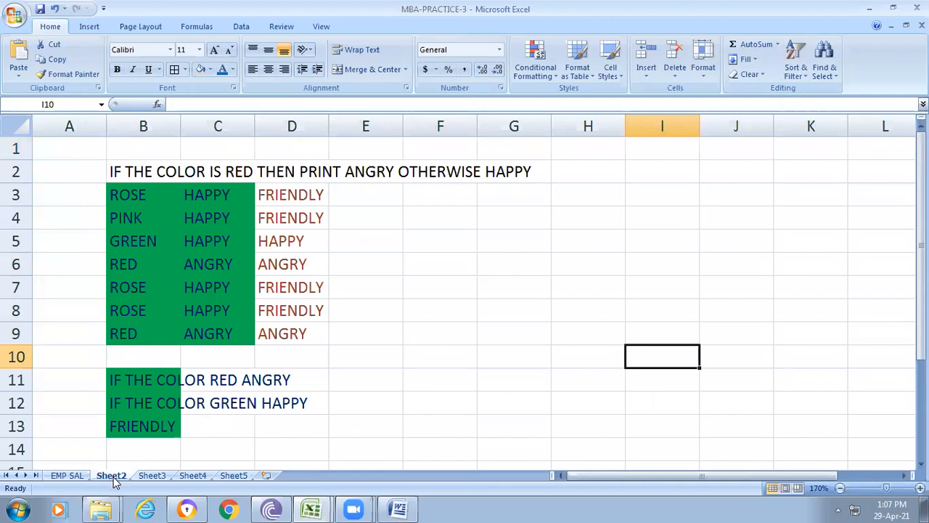
Sort the color names in B3:B9 from A to Z, expanding the selection to the adjacent mood columns.
click(574, 354)
click(383, 248)
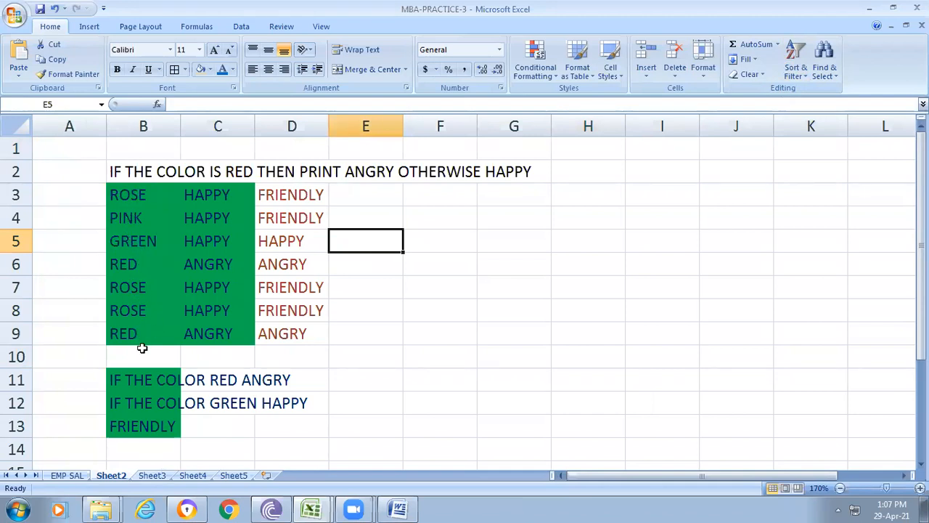
click(456, 315)
drag(127, 193, 129, 333)
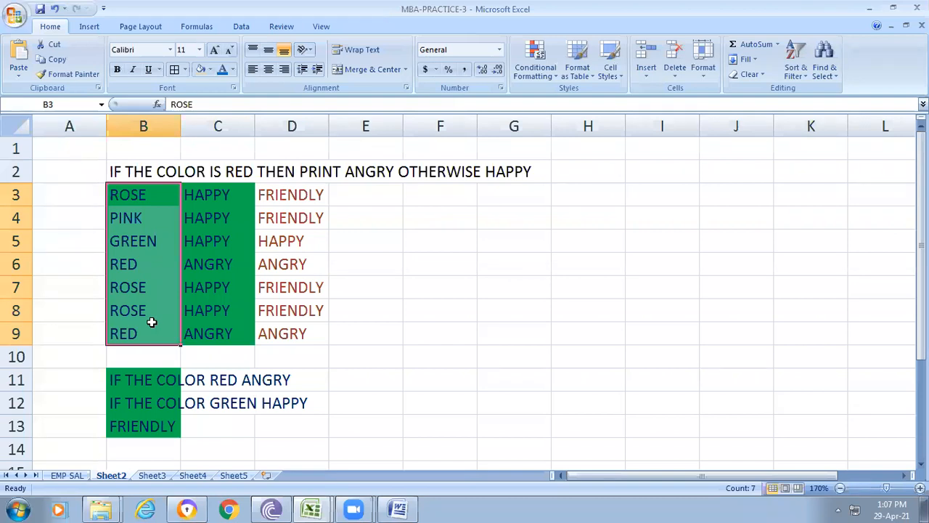
click(793, 76)
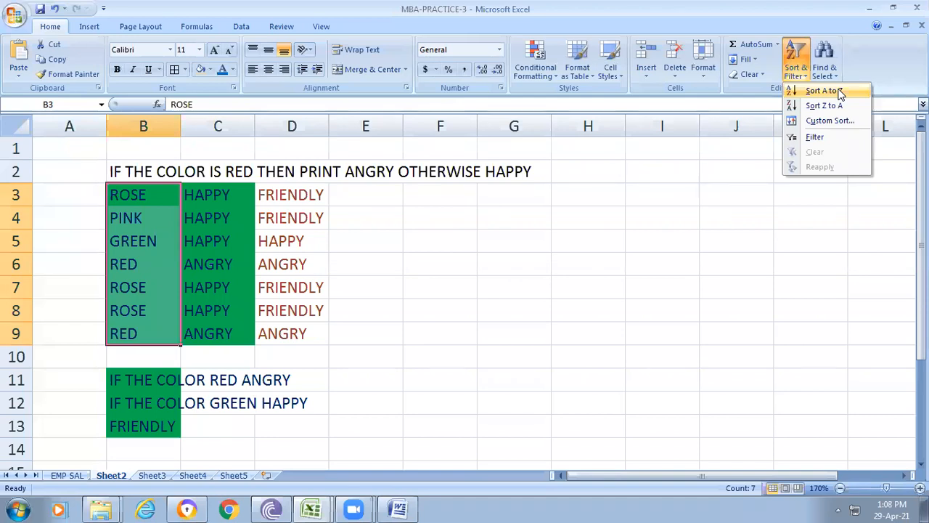
click(824, 91)
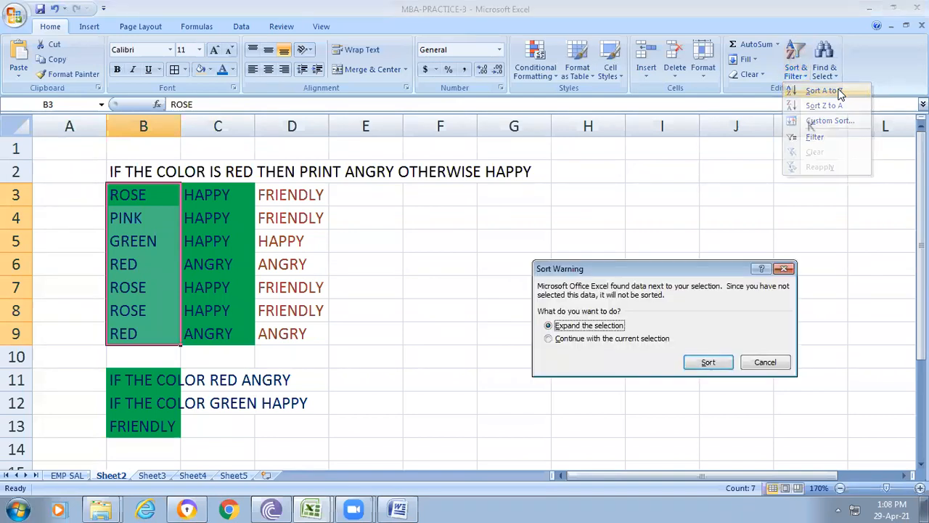
click(707, 362)
click(622, 360)
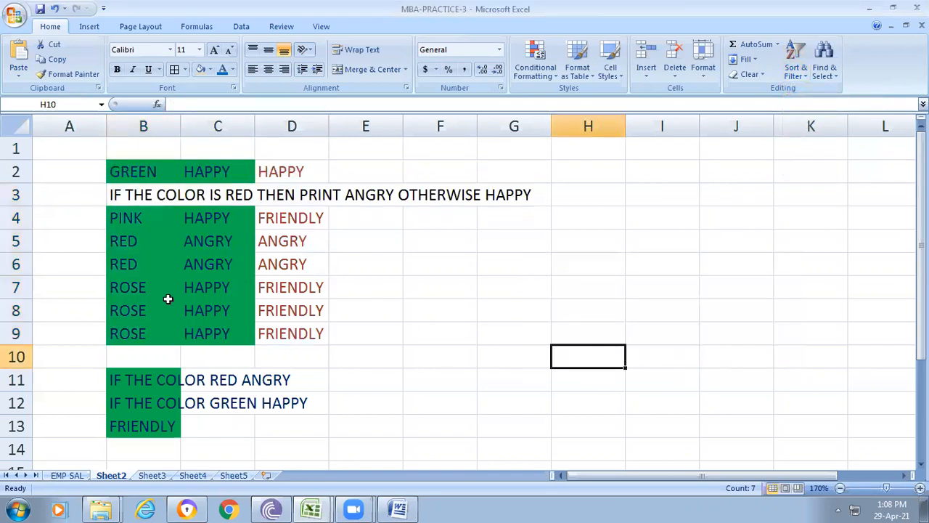
Check the order of the sorted color names in B4:B9 one cell at a time.
click(123, 219)
click(129, 242)
click(145, 265)
click(143, 289)
click(143, 312)
click(143, 334)
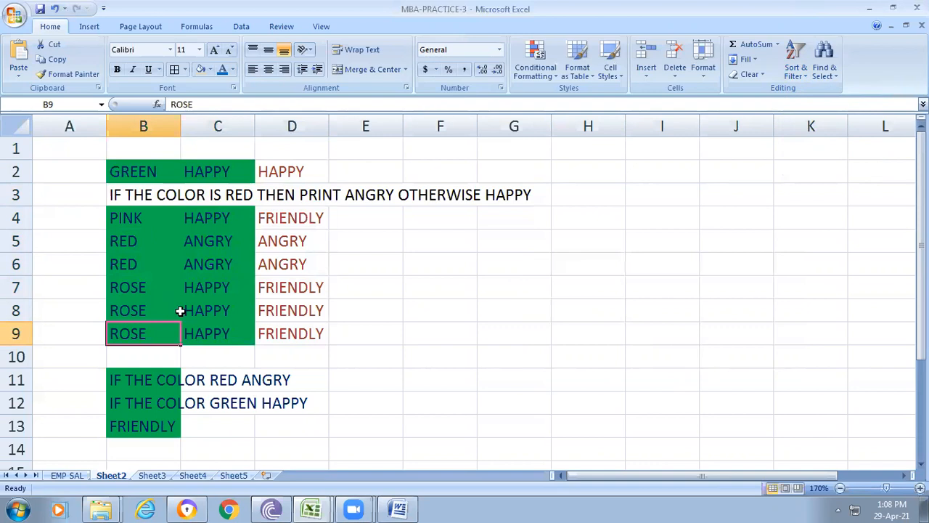
click(668, 305)
Sort the moods in D4:D9 from A to Z, expanding the selection to the adjacent columns.
drag(293, 220, 306, 330)
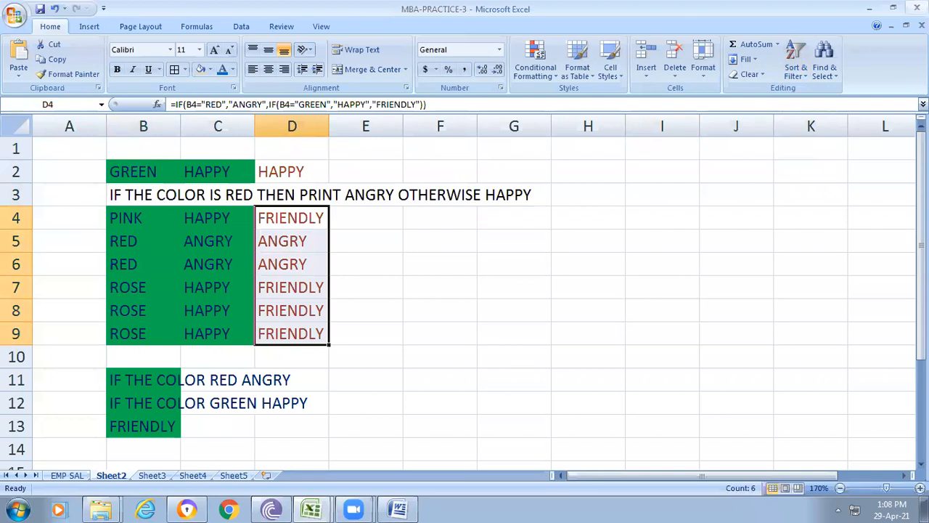
click(794, 63)
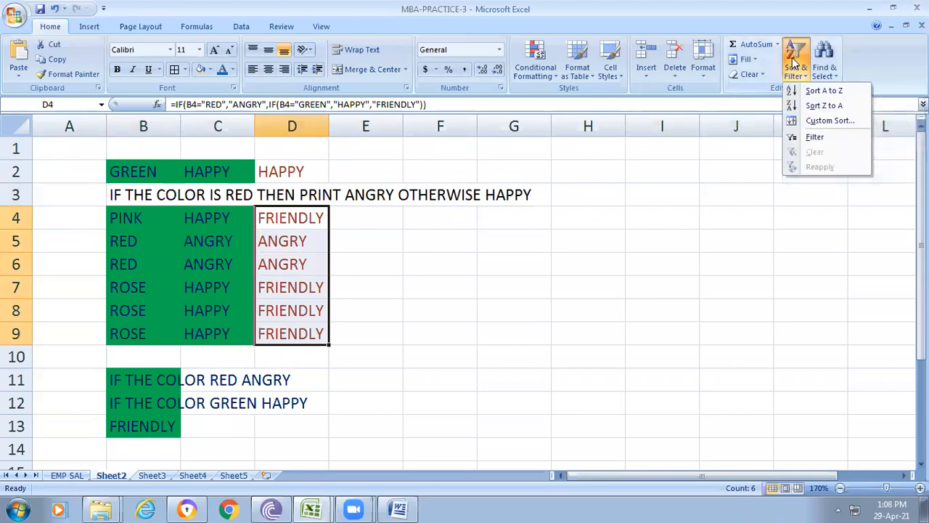
click(823, 90)
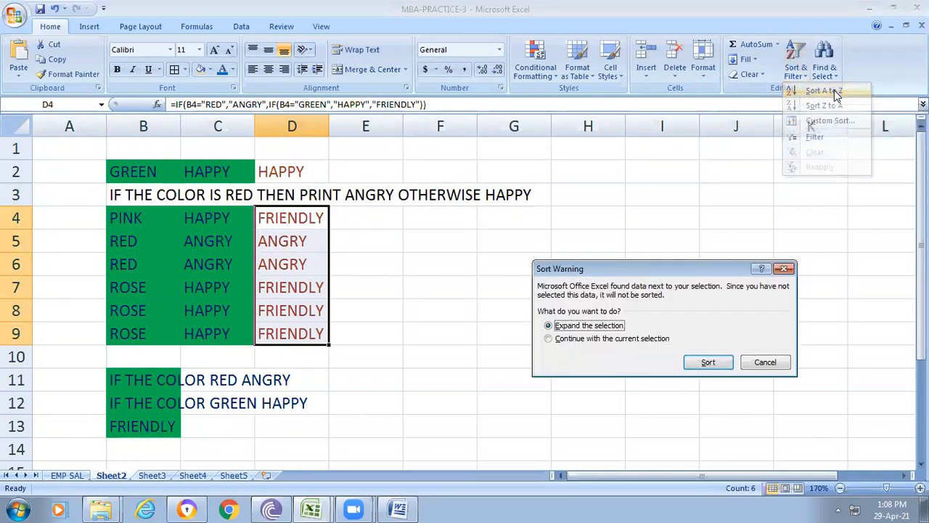
click(708, 360)
click(695, 355)
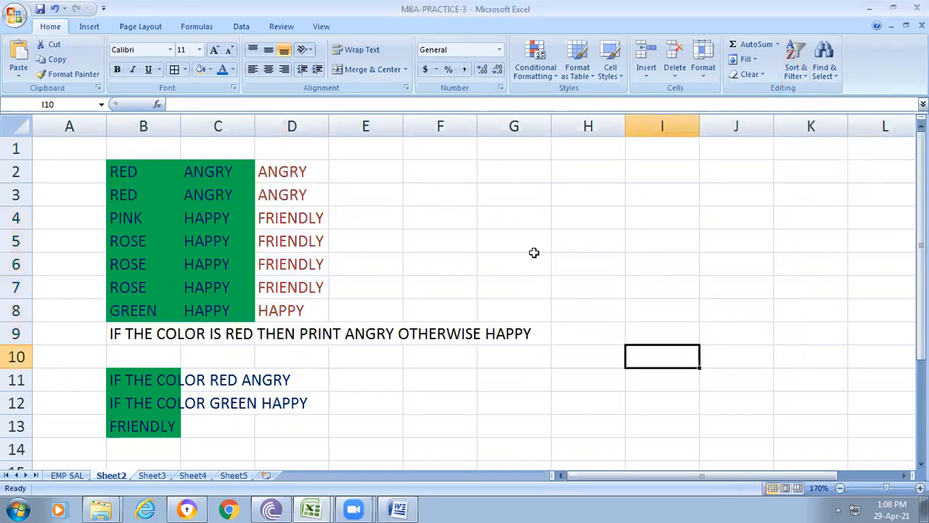
Sort the moods in D2:D8 from Z to A with the selection expanded, and check the formulas in D2, D3 and D7.
drag(287, 172, 296, 309)
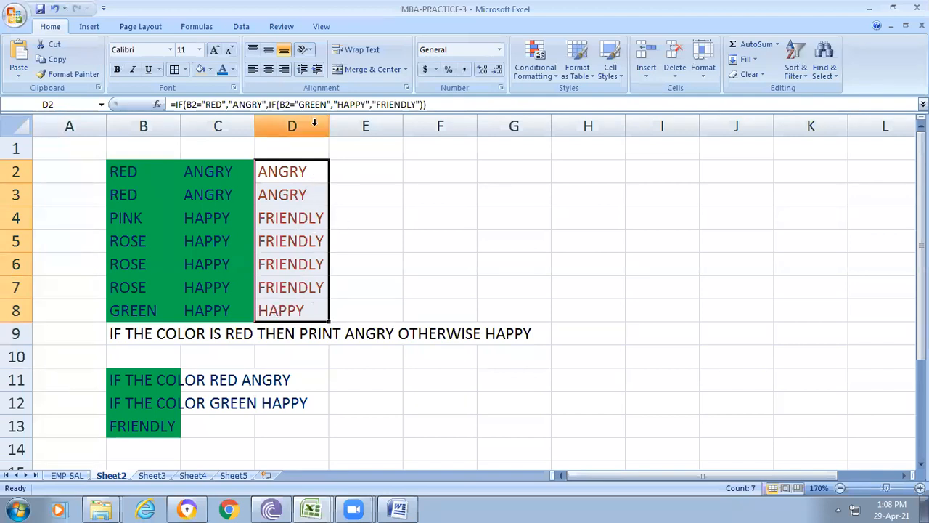
drag(292, 174, 305, 305)
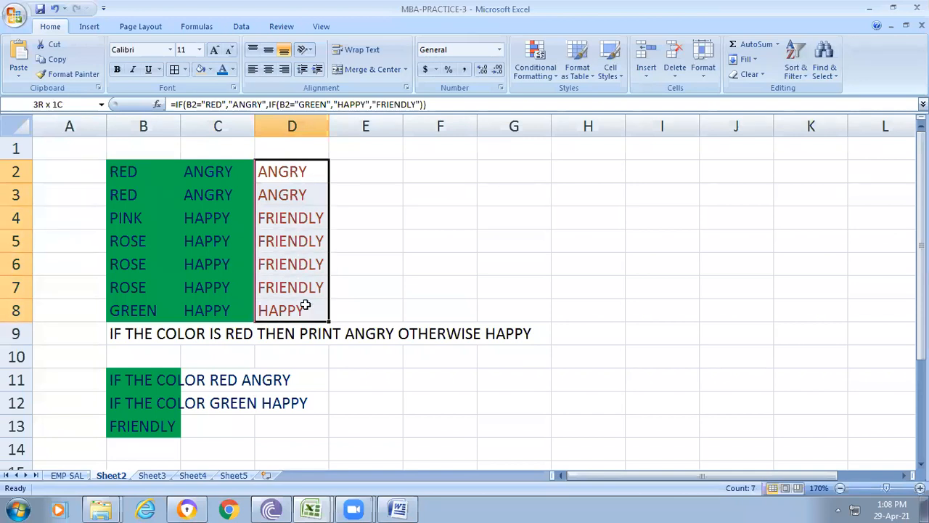
click(794, 76)
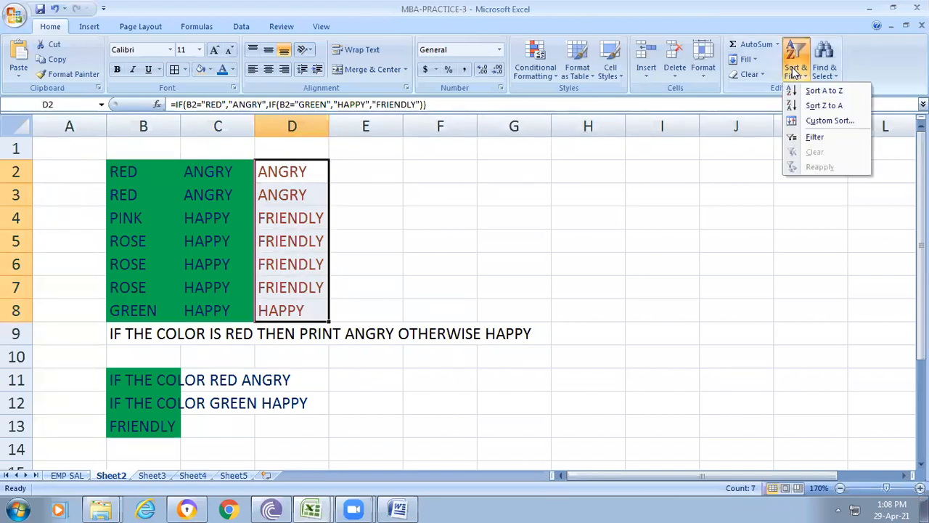
click(825, 107)
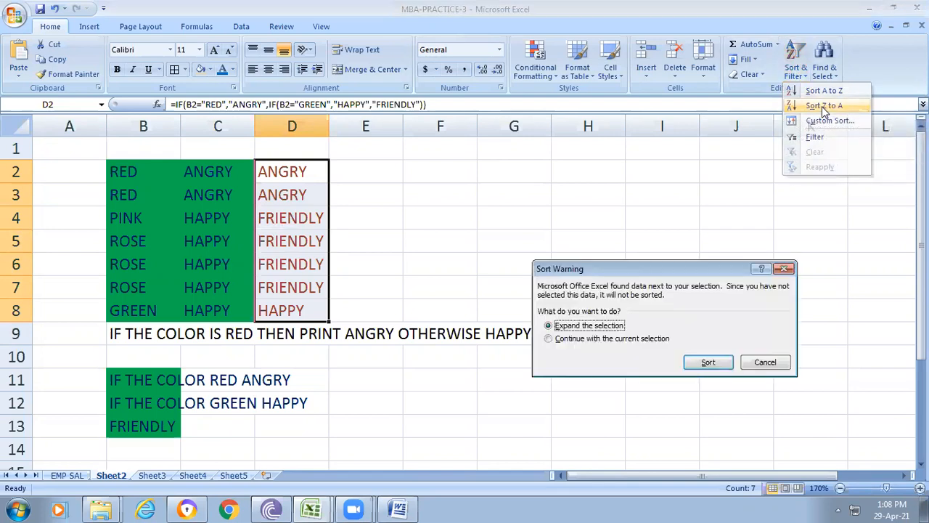
click(708, 362)
click(695, 300)
click(283, 174)
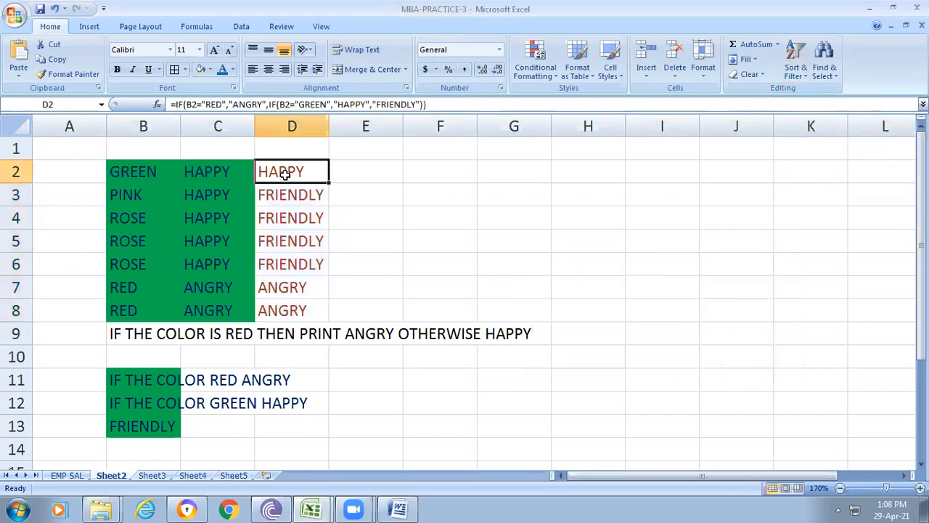
click(294, 191)
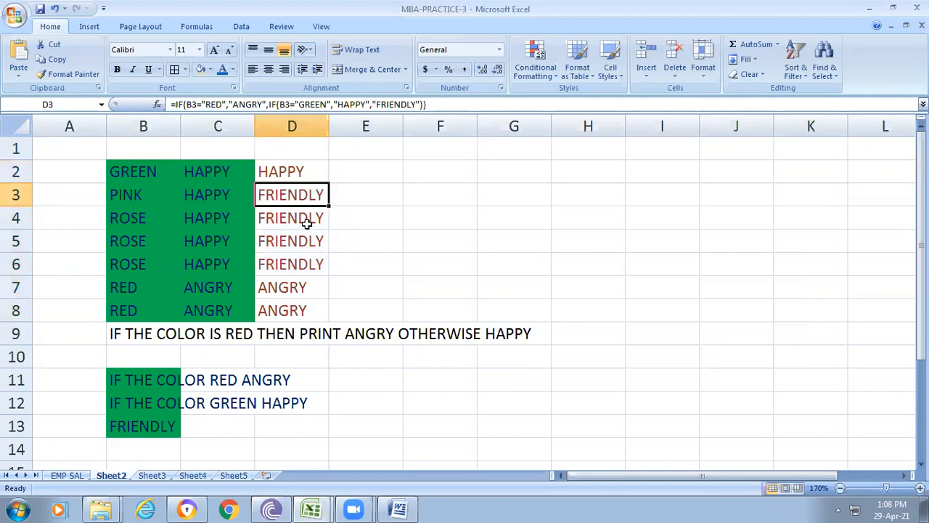
click(297, 290)
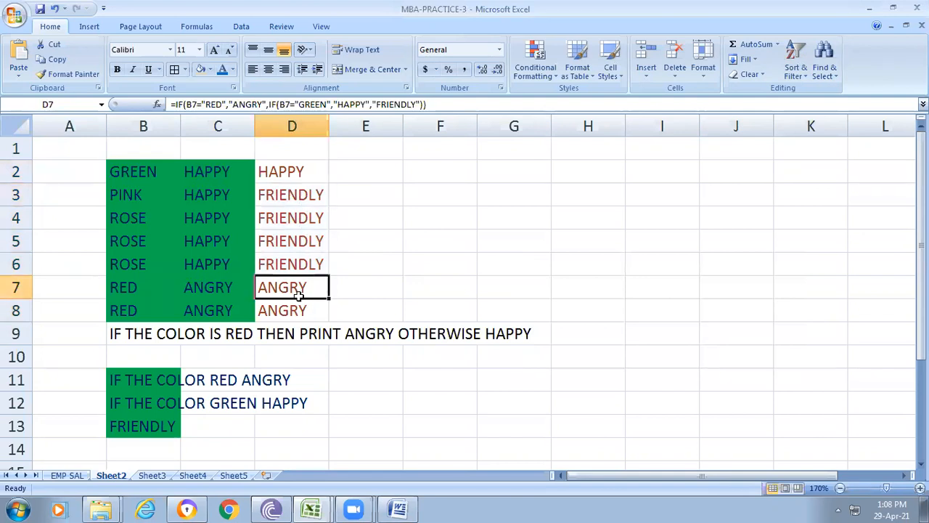
Enter the numbers 23, 24, 1, 55, 67, 102, 34, 45 and 11 down column I, in I3:I11.
click(672, 198)
text(23)
key(Return)
text(2)
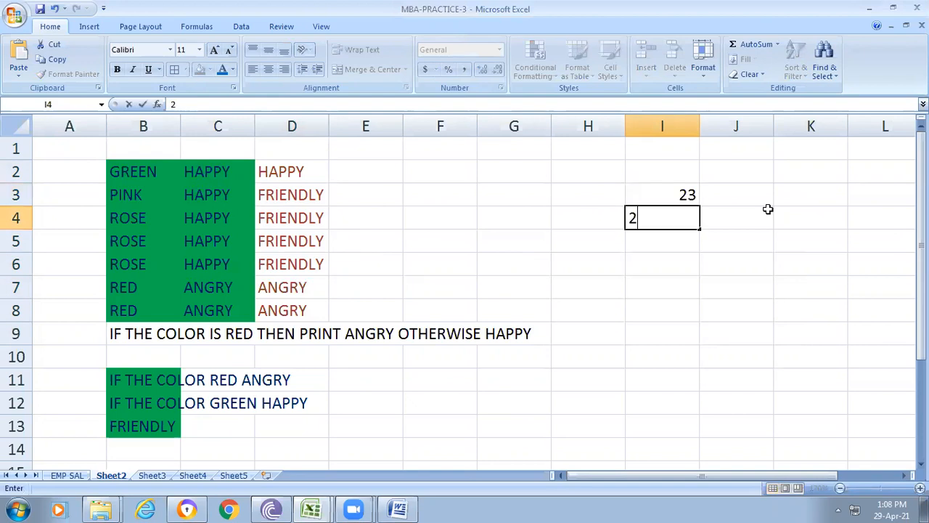
text(4)
key(Return)
text(1)
key(Return)
text(55)
key(Return)
text(67)
key(Return)
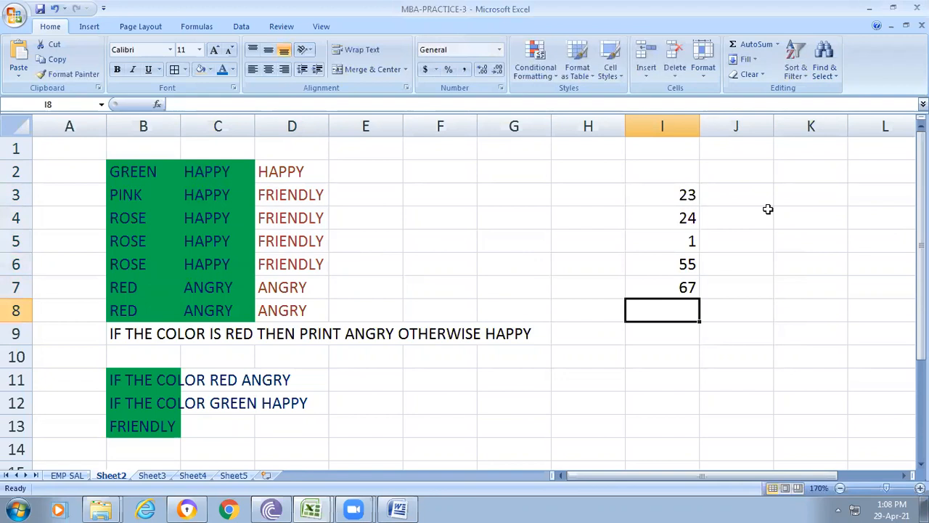
text(102)
key(Return)
text(34)
key(Return)
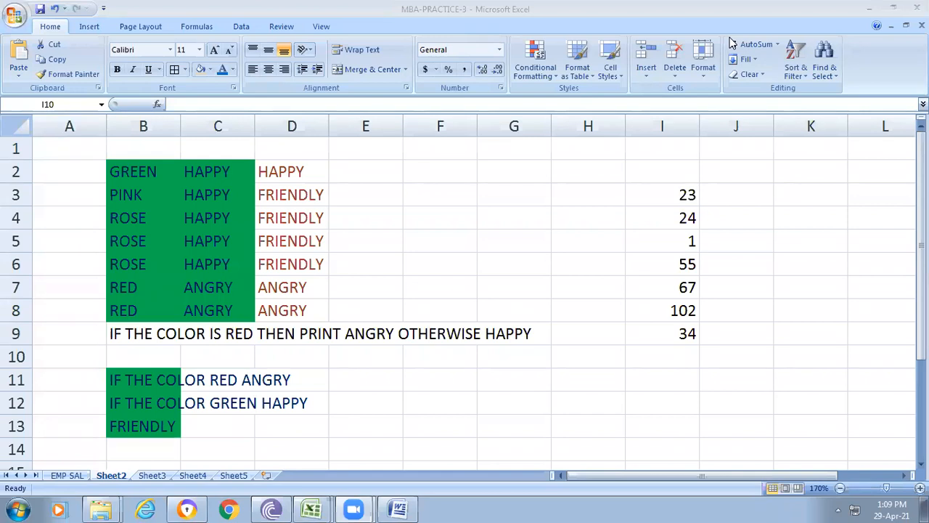
click(671, 181)
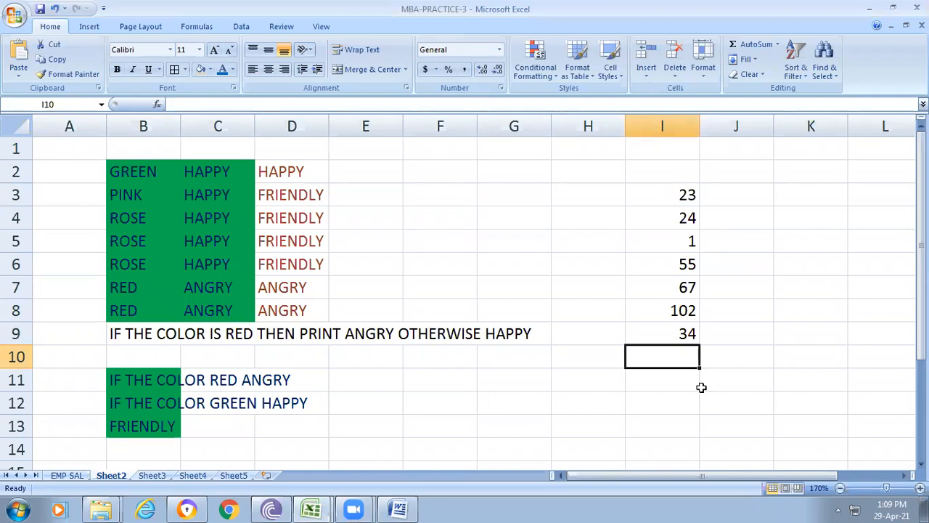
text(45)
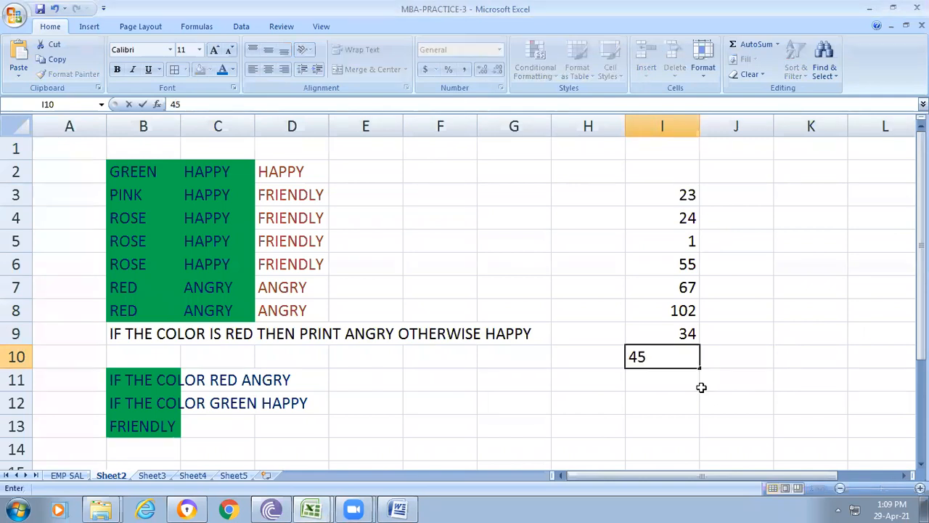
key(Return)
text(1)
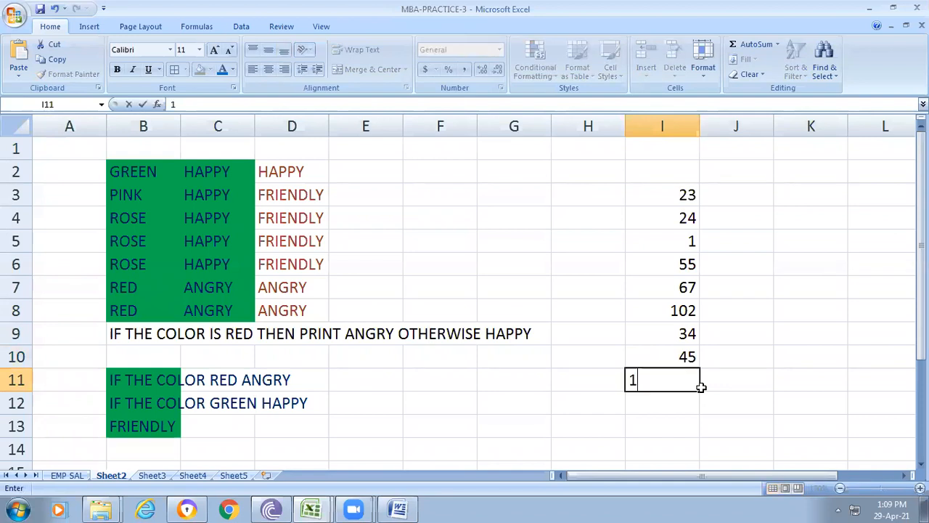
text(1)
key(Return)
Sort the numbers in I3:I11 from smallest to largest.
drag(675, 193, 678, 382)
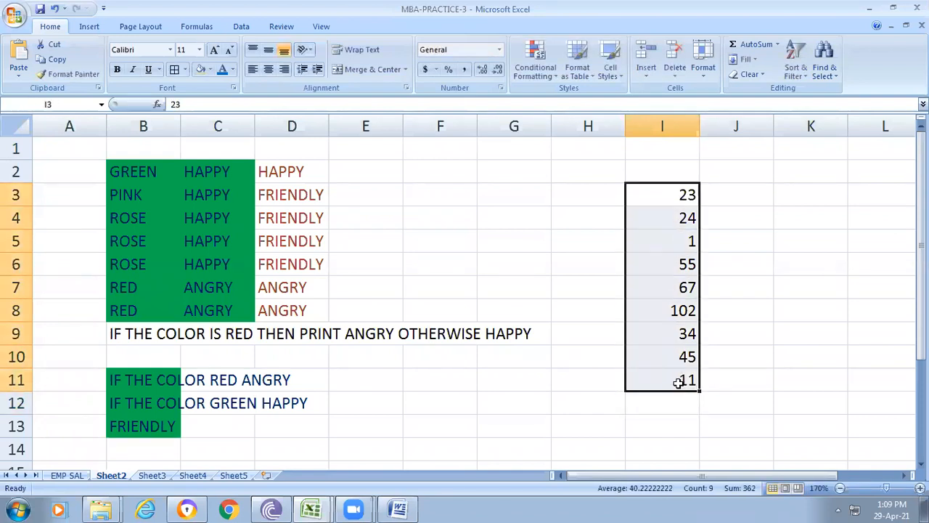
click(797, 64)
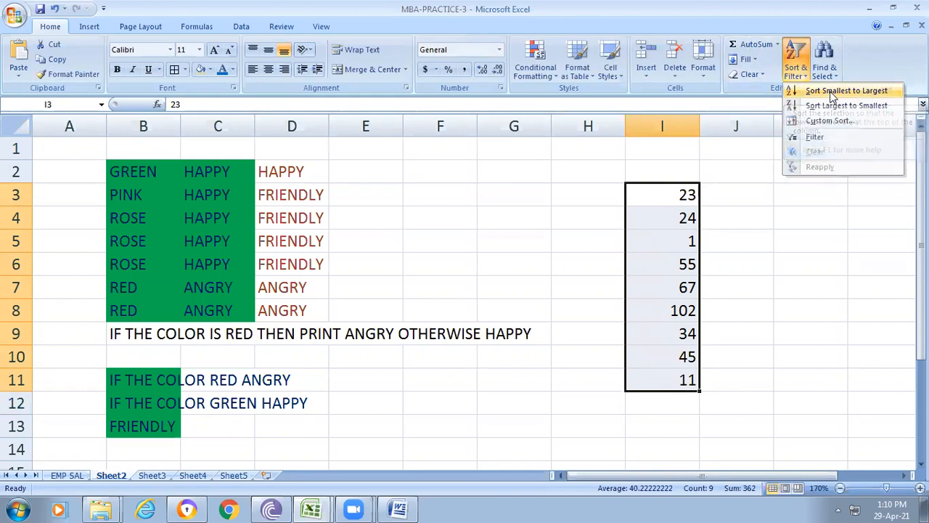
click(835, 90)
click(781, 326)
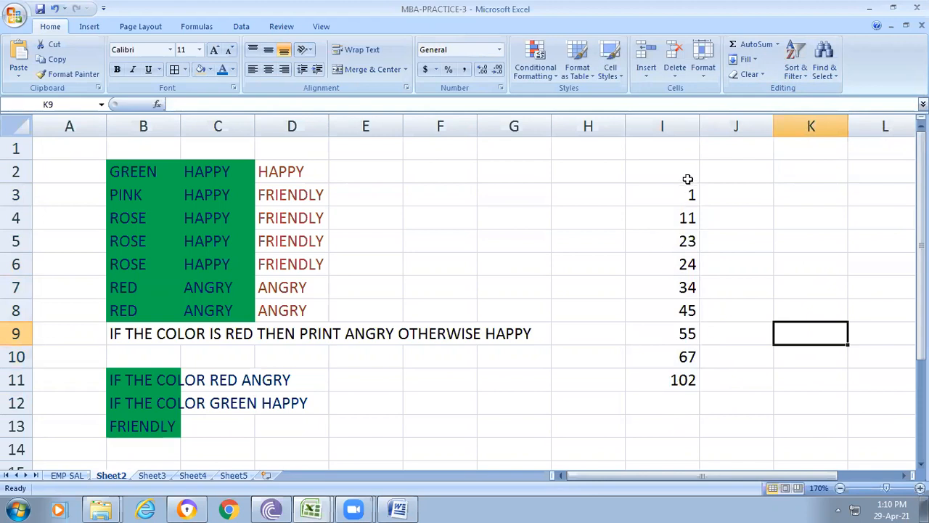
Sort the numbers in I3:I11 from largest to smallest.
drag(675, 191, 666, 376)
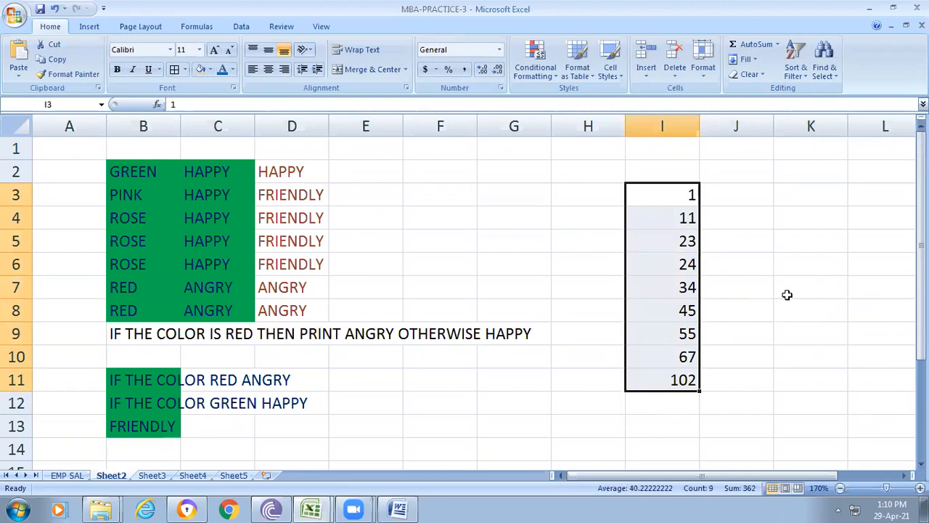
click(794, 62)
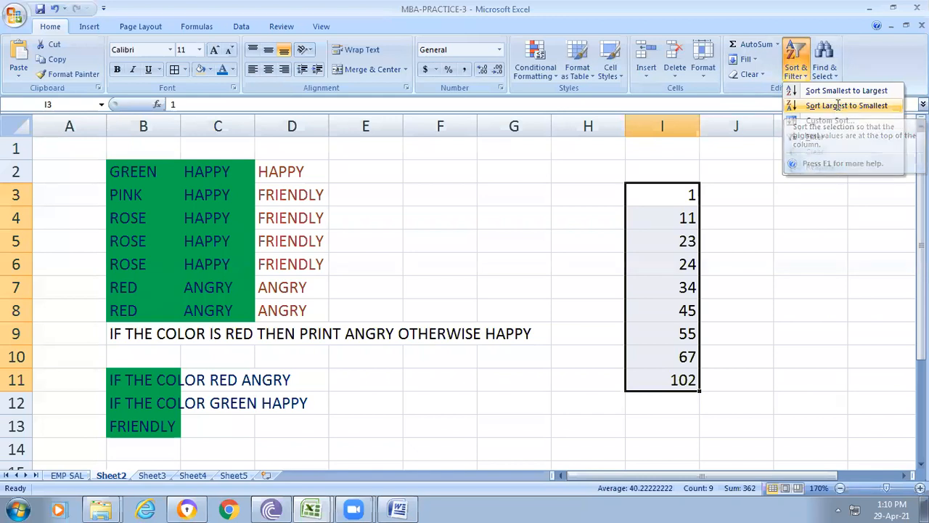
click(838, 106)
click(721, 310)
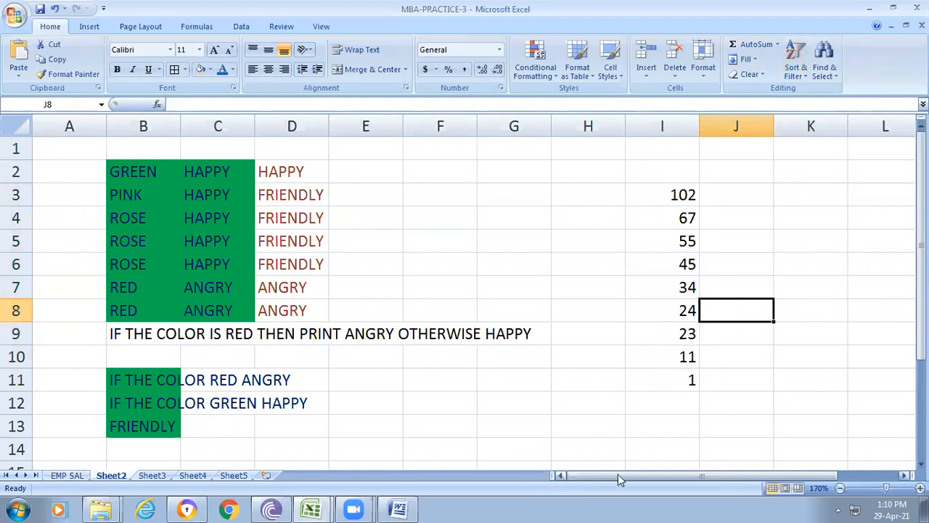
Apply a filter to the number list in column I and view its filter options without changing them.
click(802, 61)
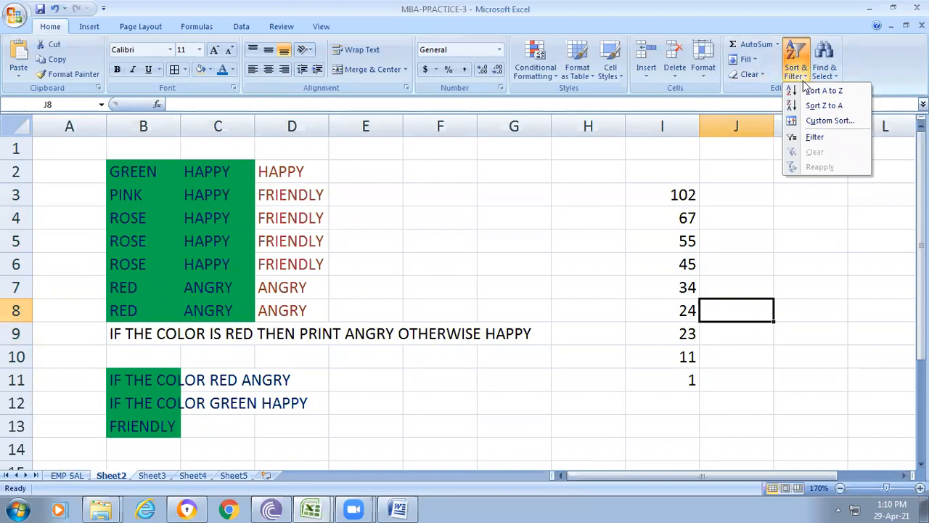
click(820, 138)
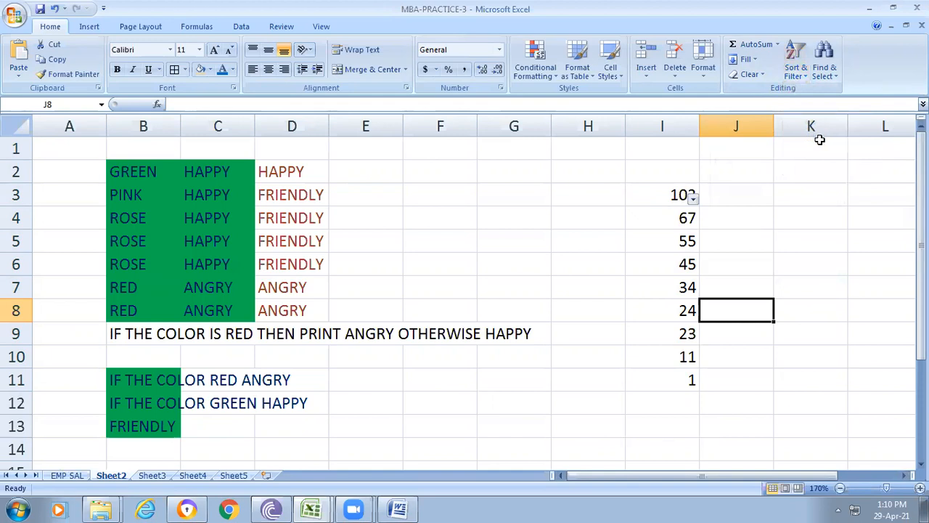
click(693, 197)
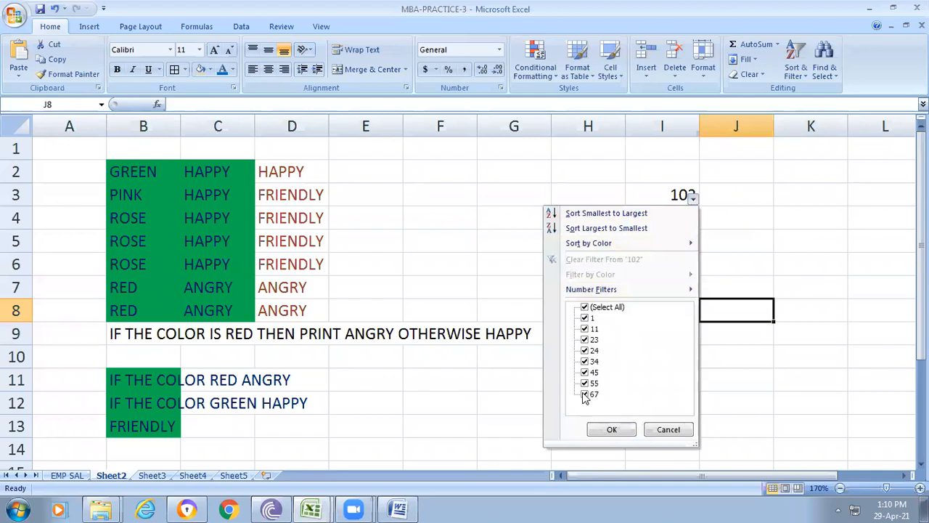
click(693, 197)
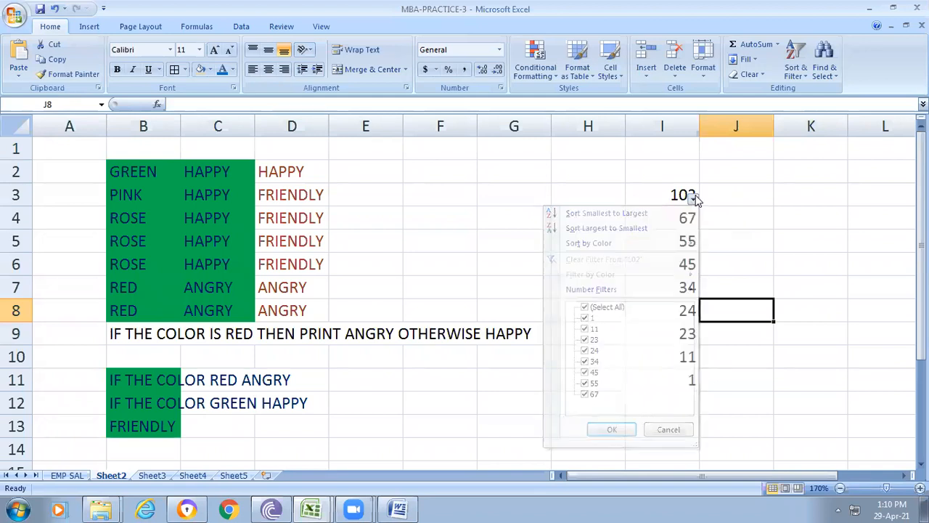
Return to the EMP SAL sheet and look at the first BASIC salaries in C2 and C3.
click(69, 474)
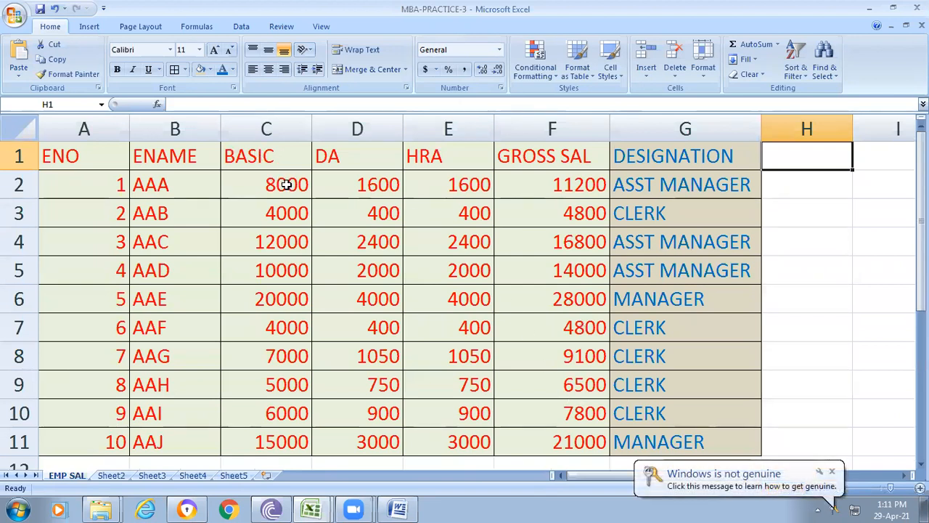
click(287, 185)
click(291, 212)
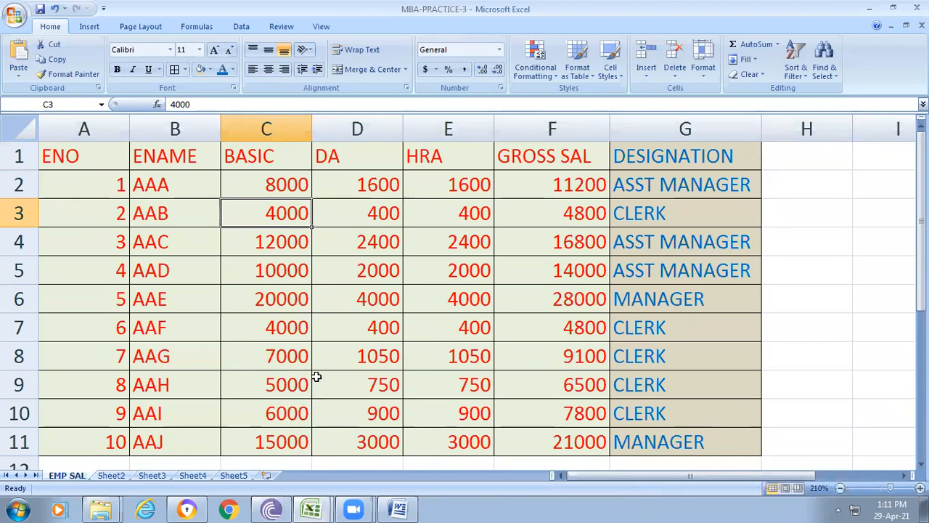
Inspect the nested IF formulas for DA in D3 and D7 on the EMP SAL sheet.
click(378, 211)
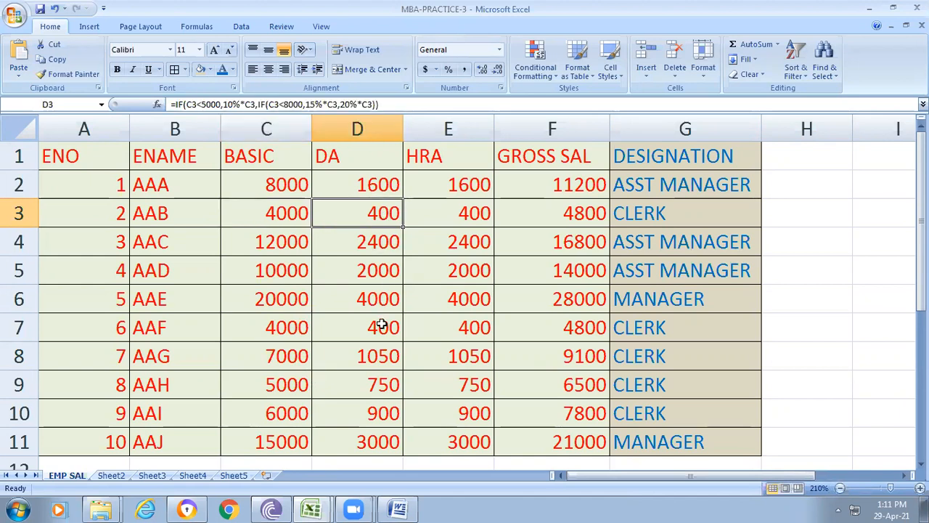
click(381, 326)
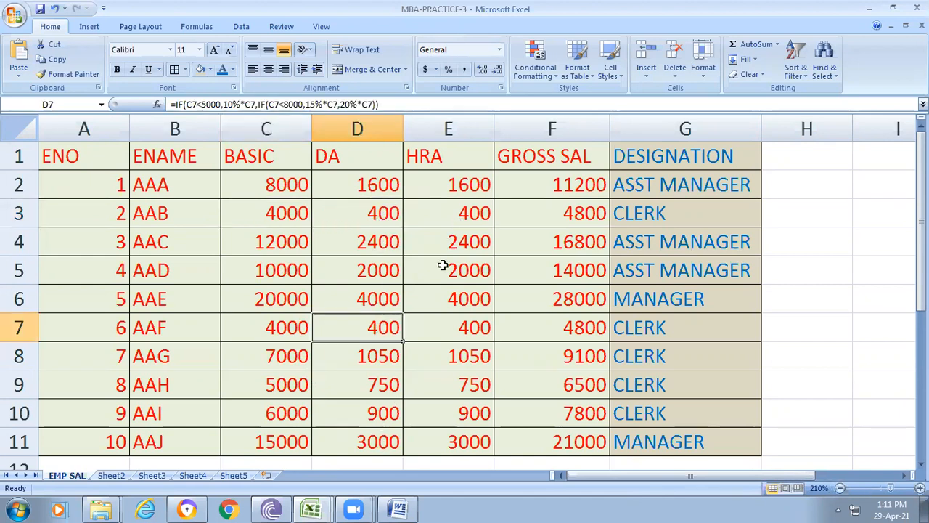
click(390, 158)
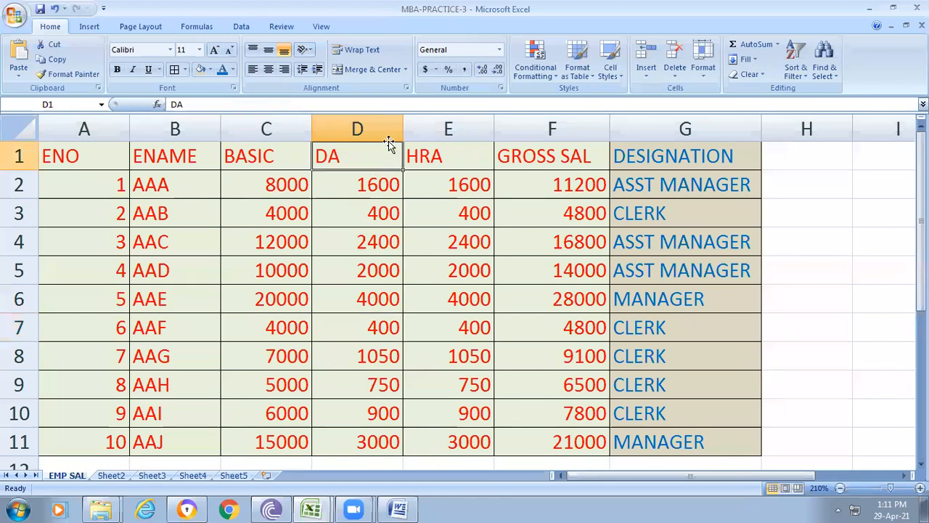
Add a filter to the DA column.
click(388, 130)
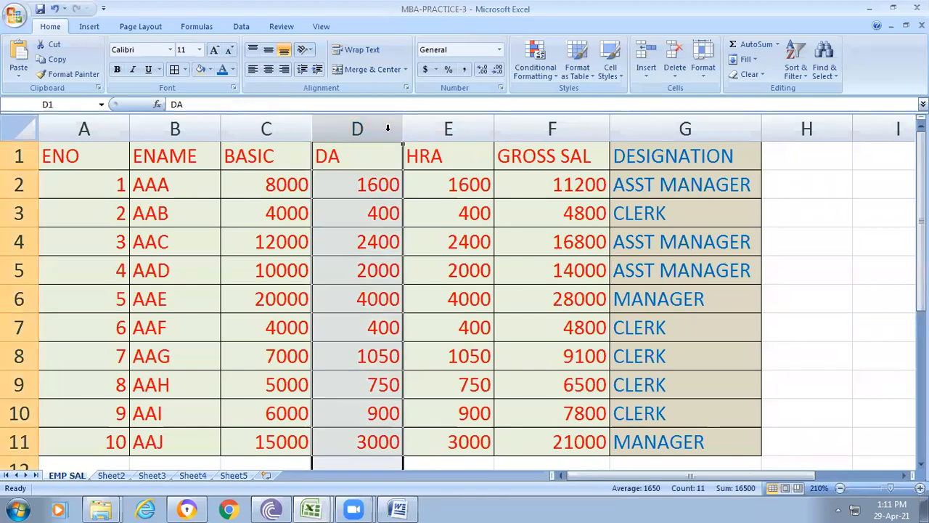
click(795, 65)
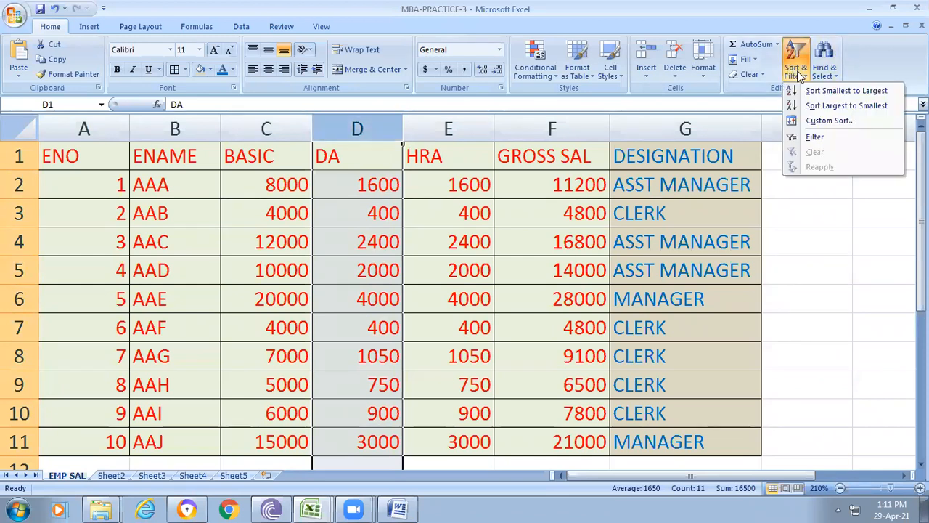
click(835, 141)
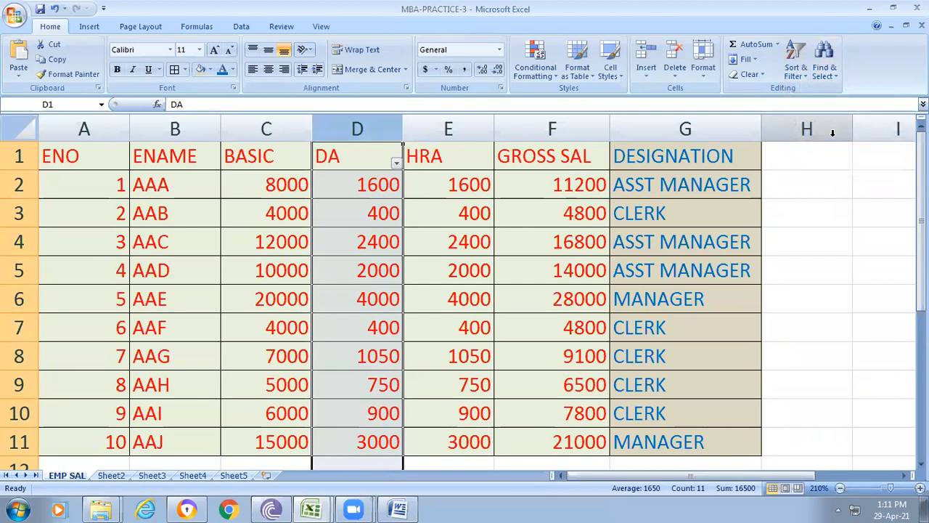
Filter the DA column to show only the rows with the value 400.
click(396, 165)
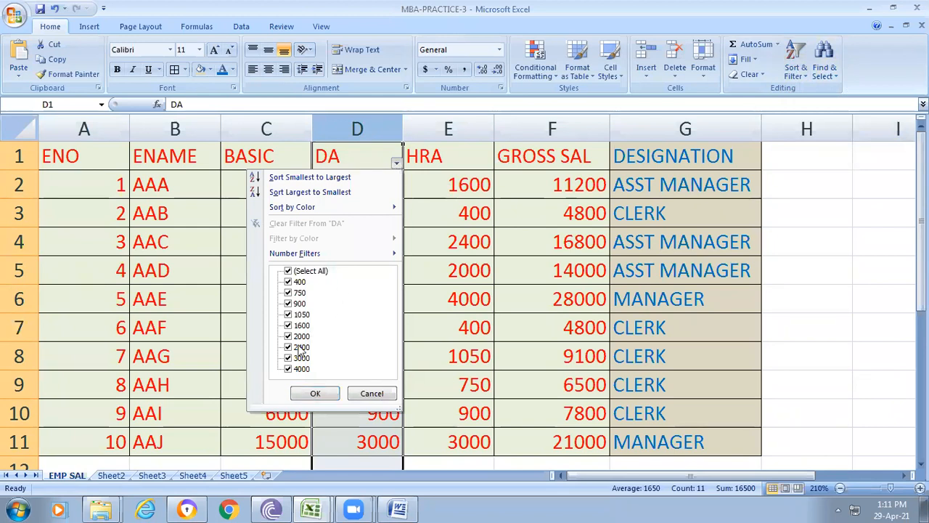
click(288, 369)
click(289, 357)
click(289, 347)
click(288, 325)
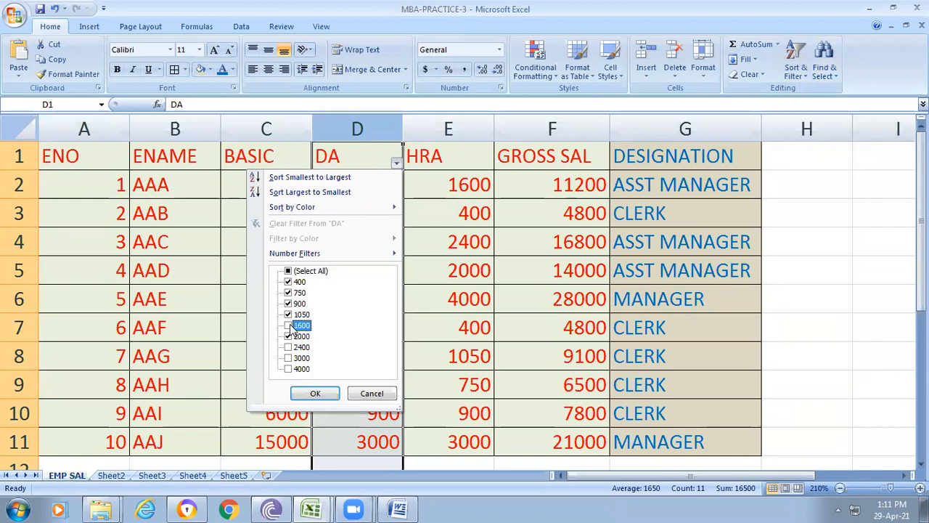
click(288, 314)
click(288, 303)
click(288, 292)
click(288, 336)
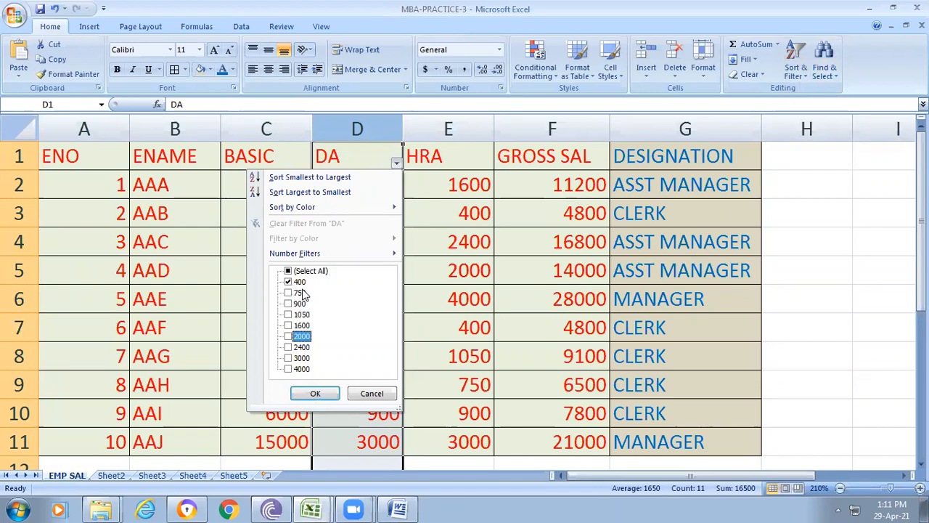
click(323, 392)
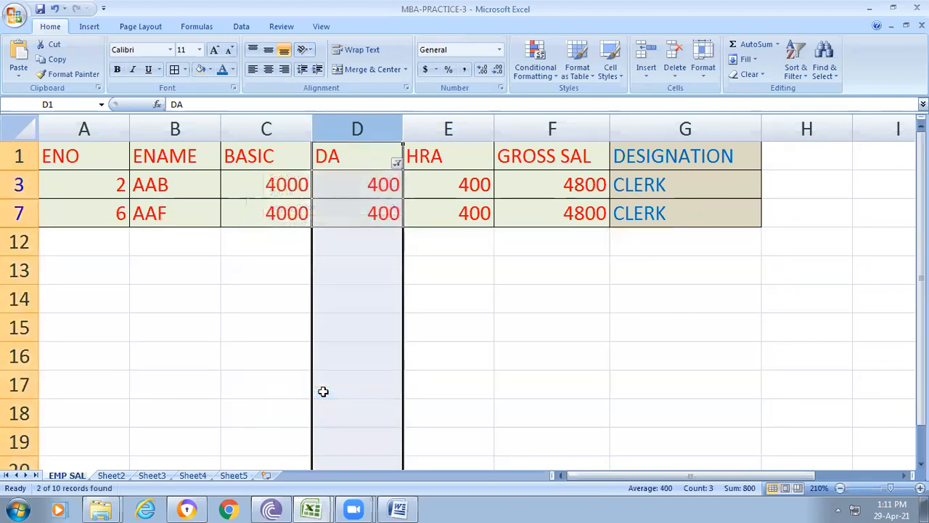
click(645, 374)
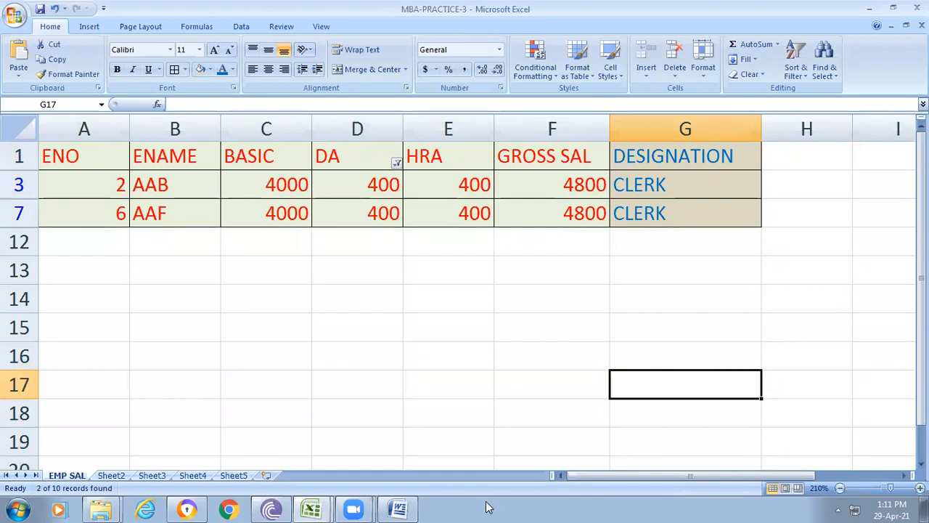
Add the value 2000 to the DA filter alongside 400.
click(396, 162)
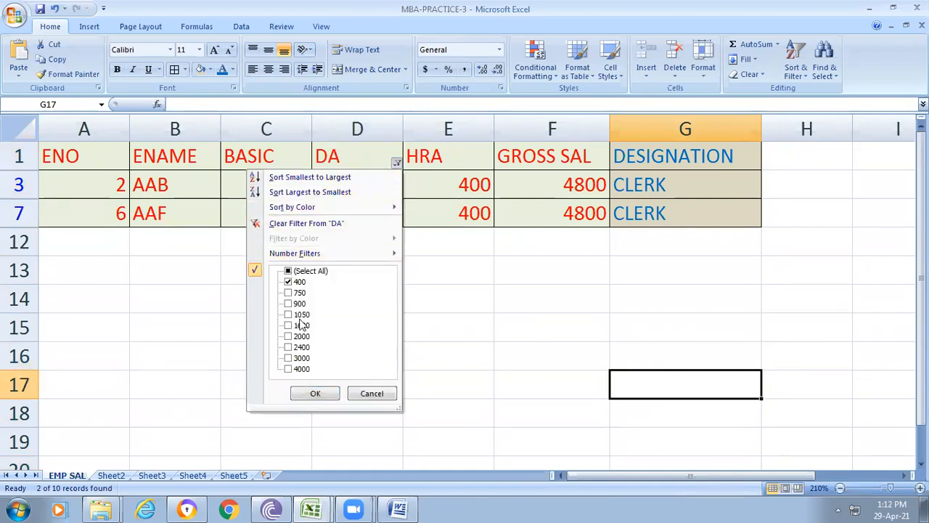
click(289, 336)
click(313, 393)
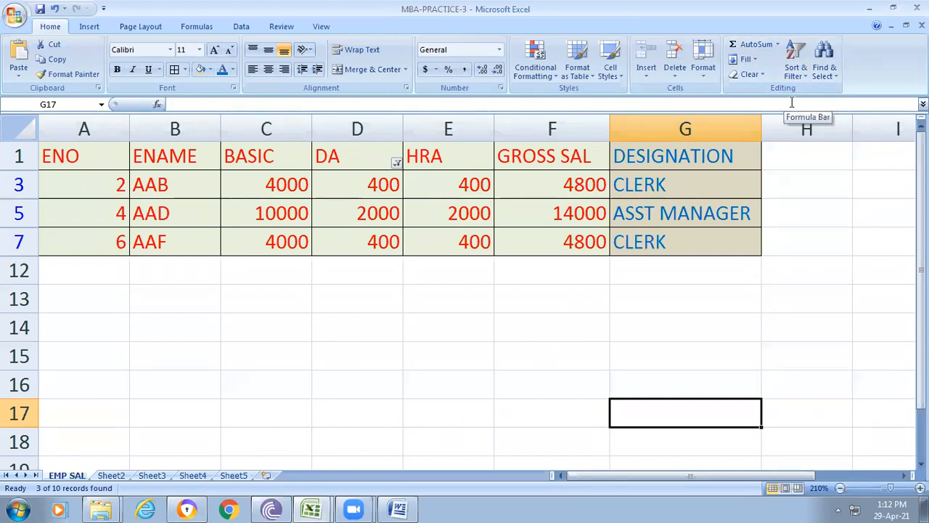
Remove the filter from the DA column to bring back all employee rows.
click(796, 62)
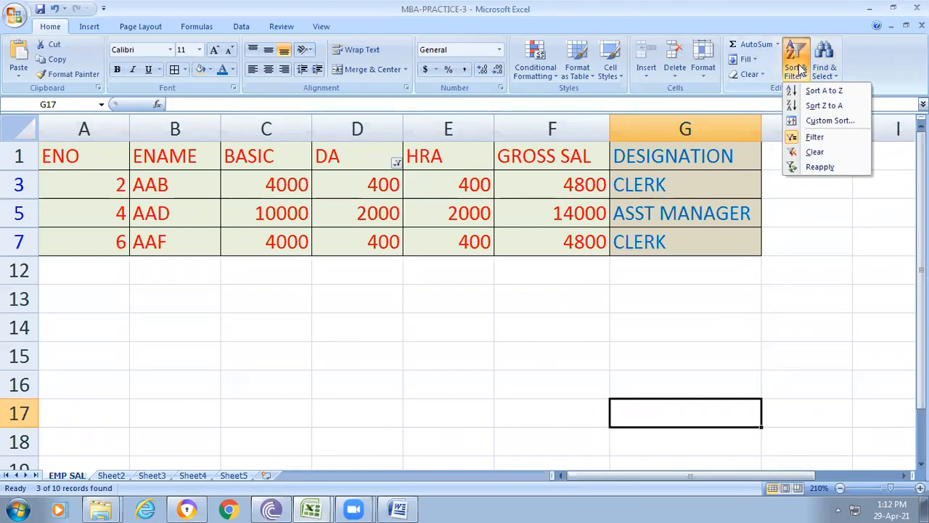
click(817, 137)
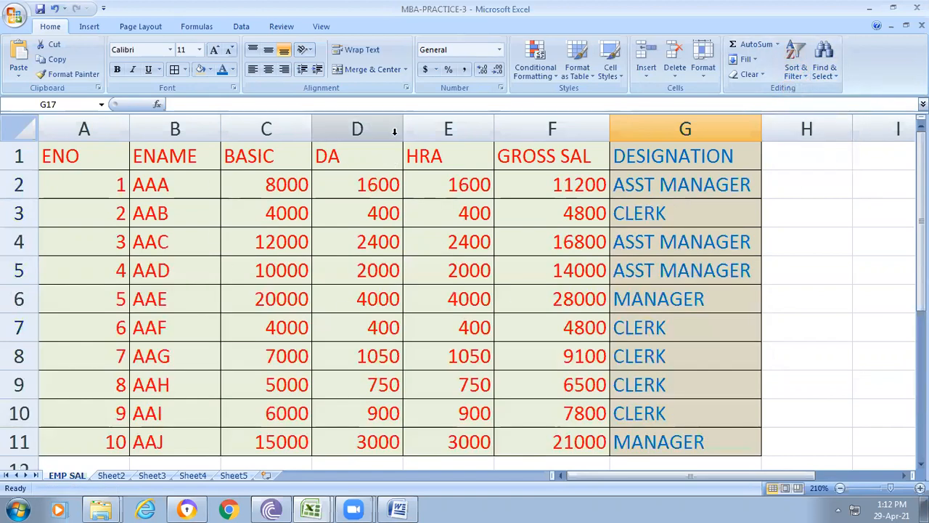
scroll(394, 326, down, 2)
scroll(394, 325, up, 2)
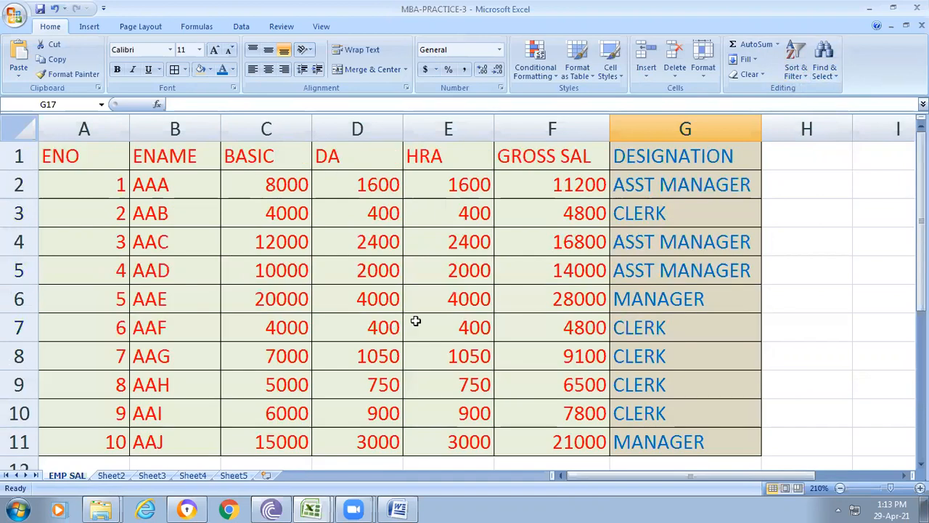
Add a filter to the DESIGNATION column.
click(730, 129)
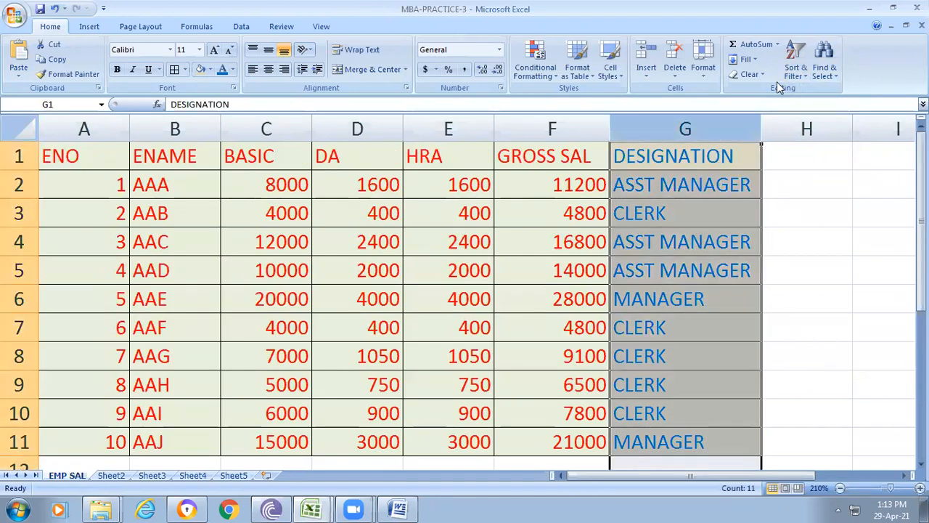
click(796, 67)
click(823, 135)
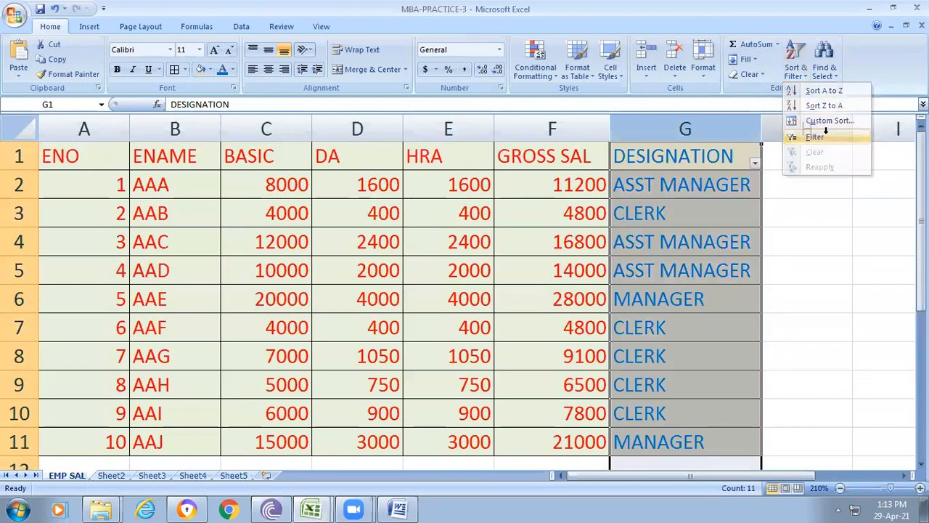
Filter the DESIGNATION column to show only CLERK, excluding ASST MANAGER and MANAGER.
click(755, 164)
click(646, 282)
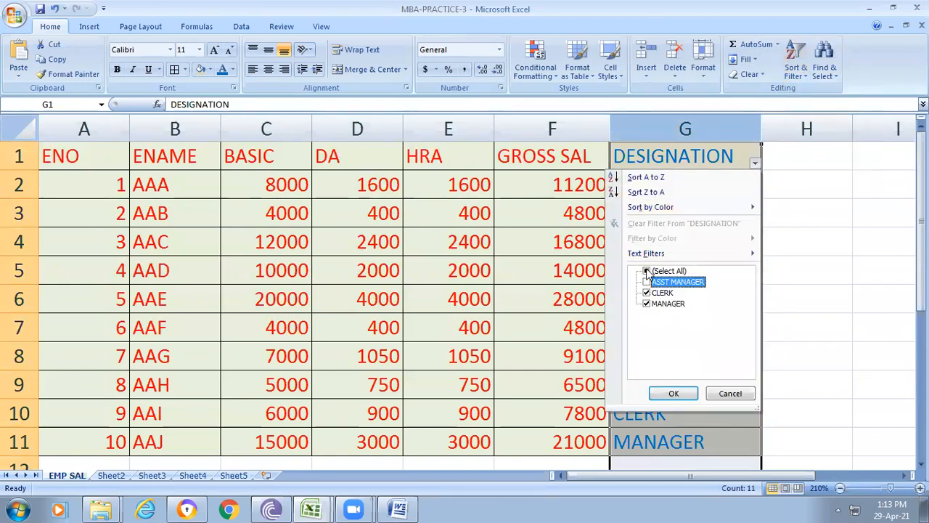
click(646, 271)
click(646, 304)
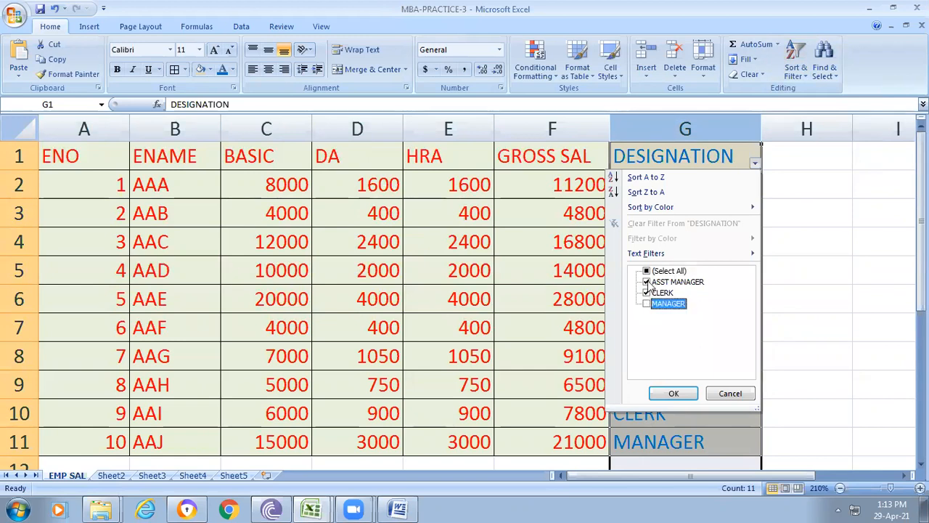
click(646, 281)
click(675, 393)
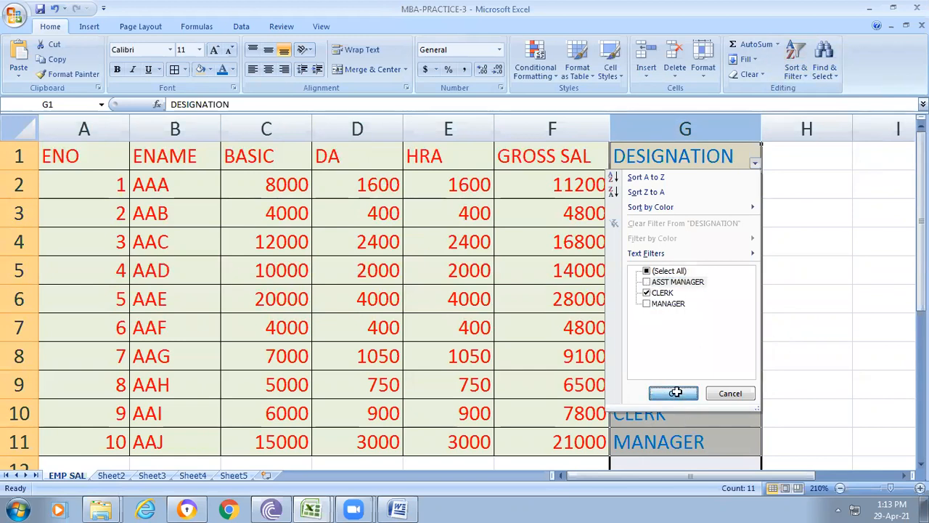
click(849, 332)
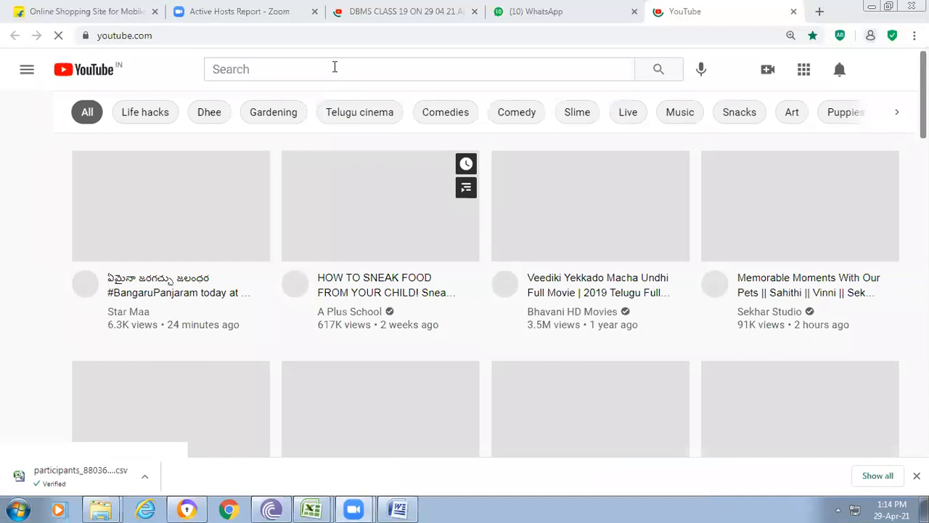
On YouTube, search for the channel owner's first name plus "JESUS SONGS" and open the channel behind the "Na krupa" song video.
click(335, 67)
text(GAN)
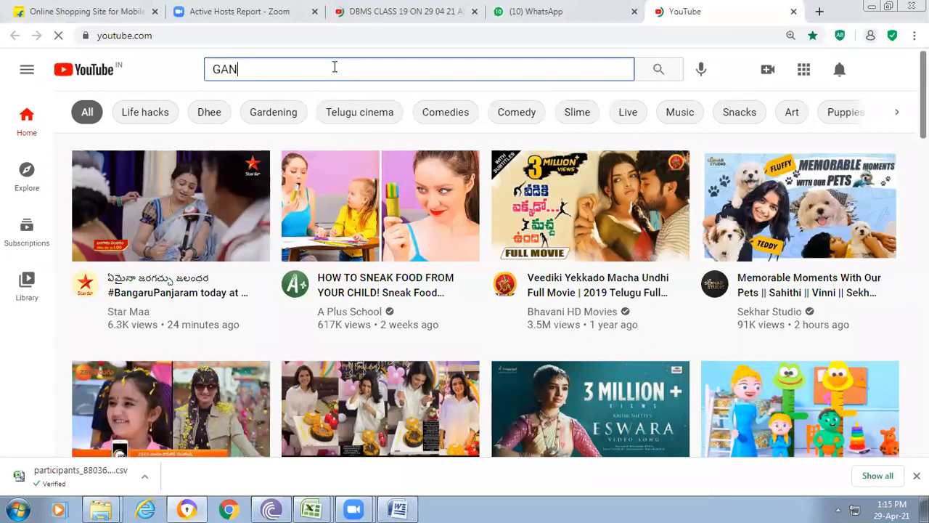
text(ESH JESUS SONGS)
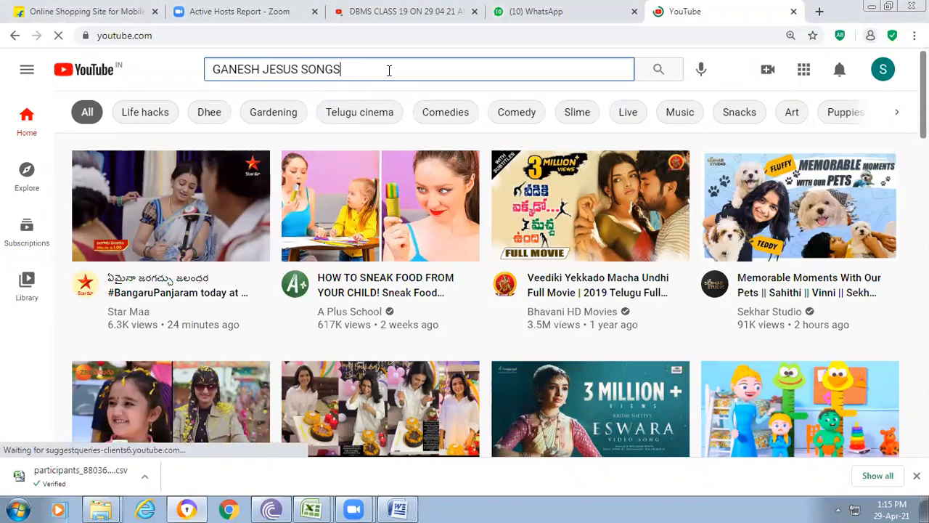
key(Return)
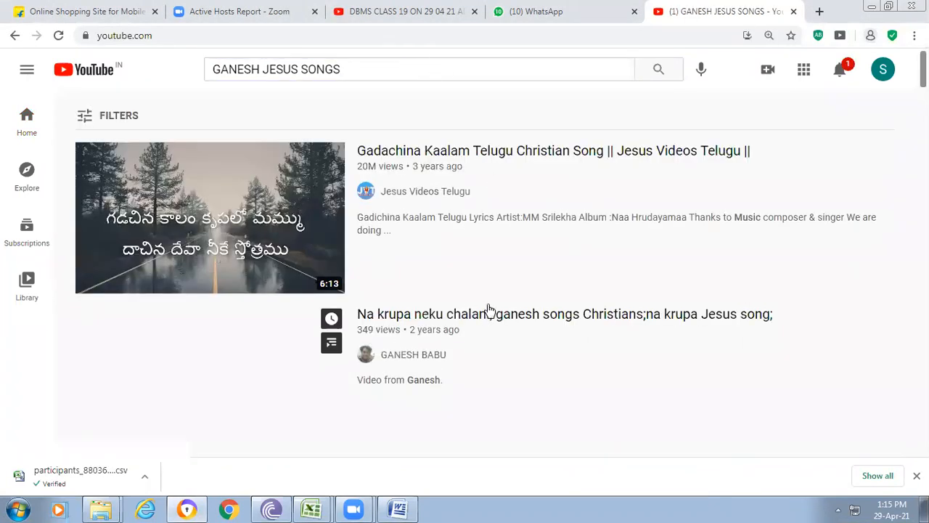
scroll(251, 344, down, 1)
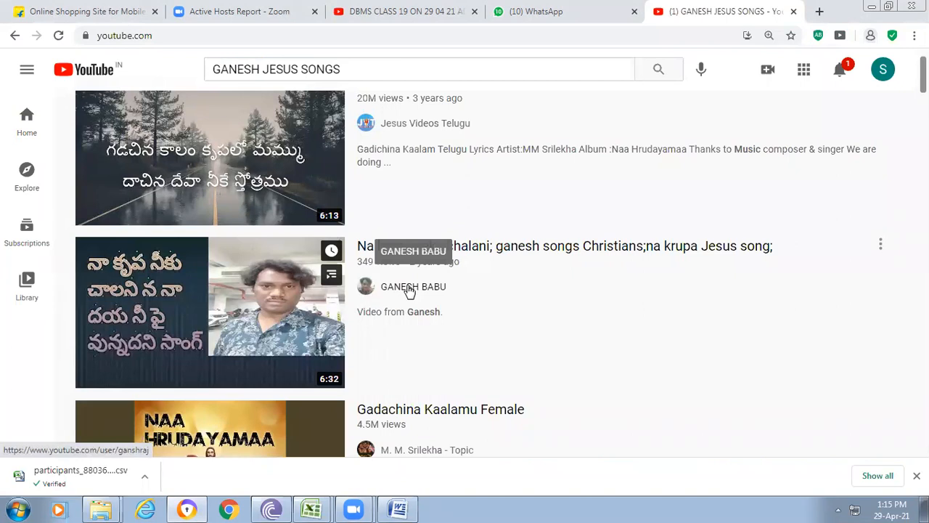
click(409, 289)
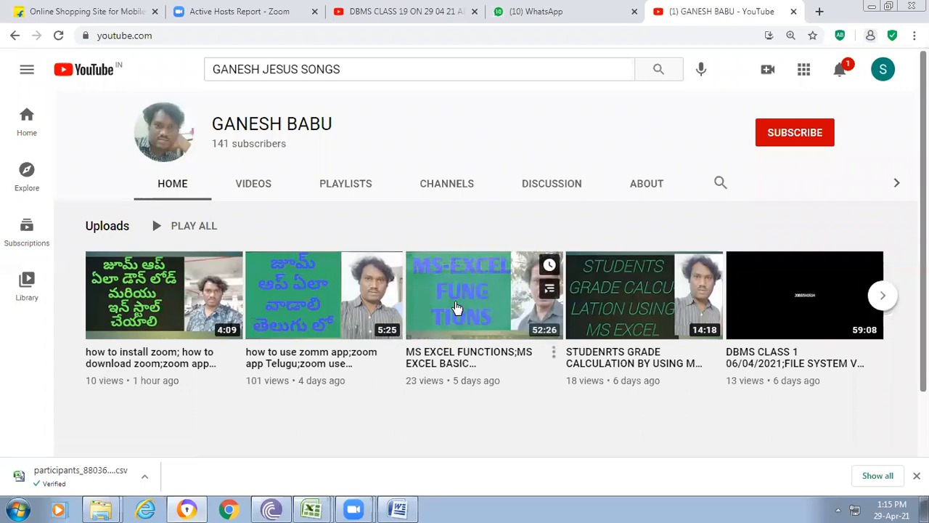
Open the channel's 52-minute MS EXCEL FUNCTIONS video, skip forward through it to 35:49 and pause it.
click(482, 312)
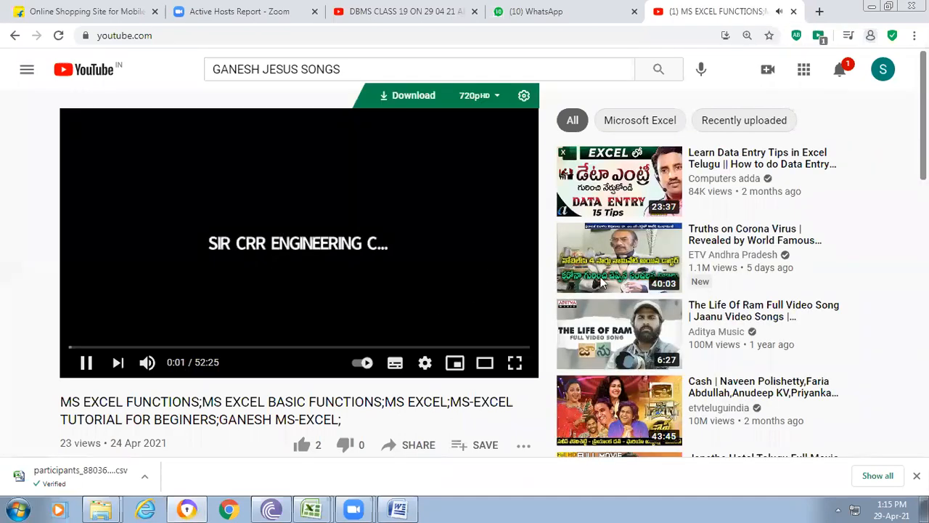
click(119, 347)
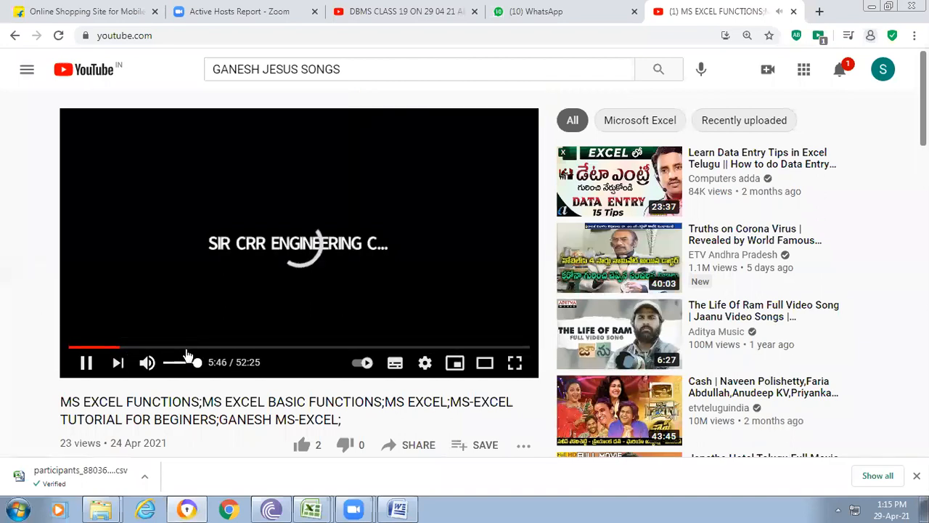
click(187, 349)
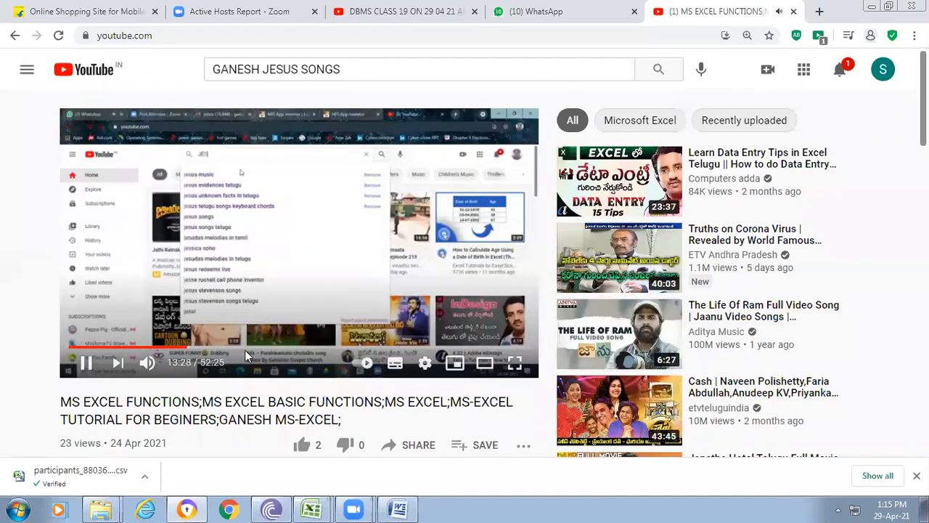
click(246, 349)
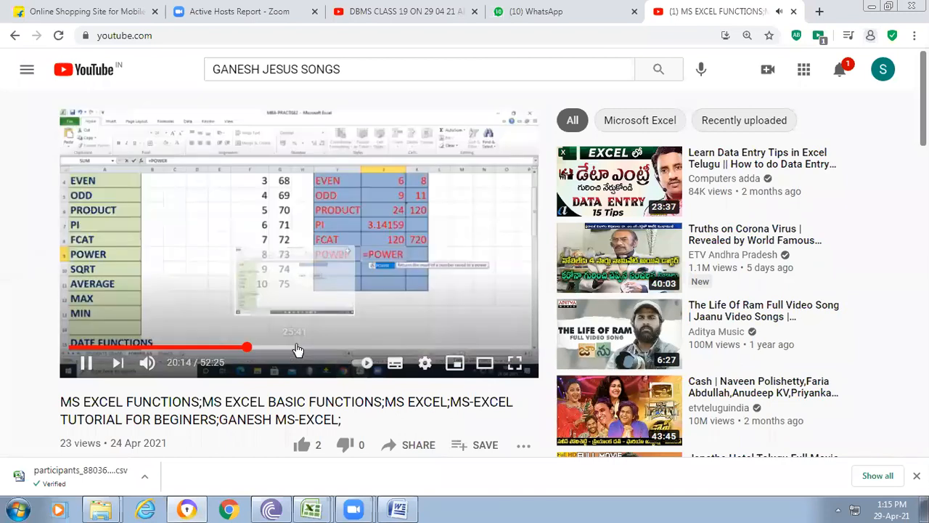
click(383, 348)
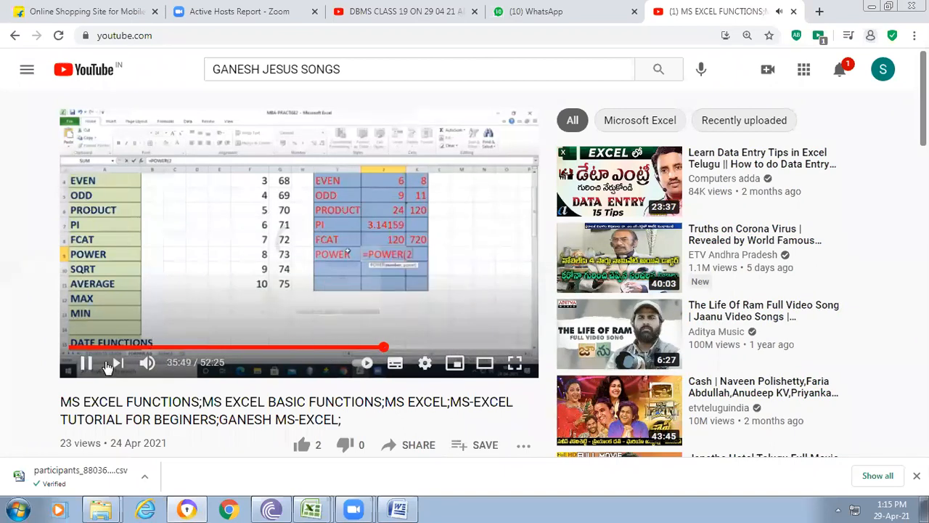
click(88, 363)
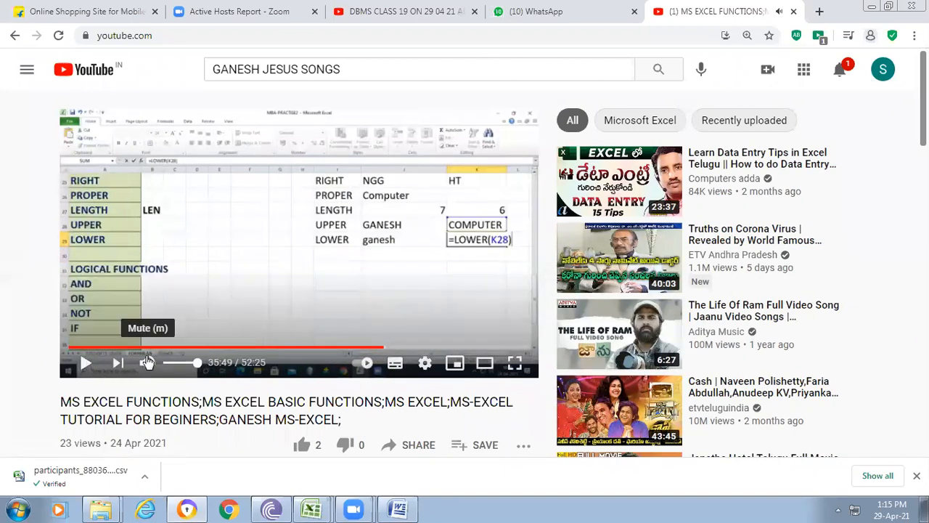